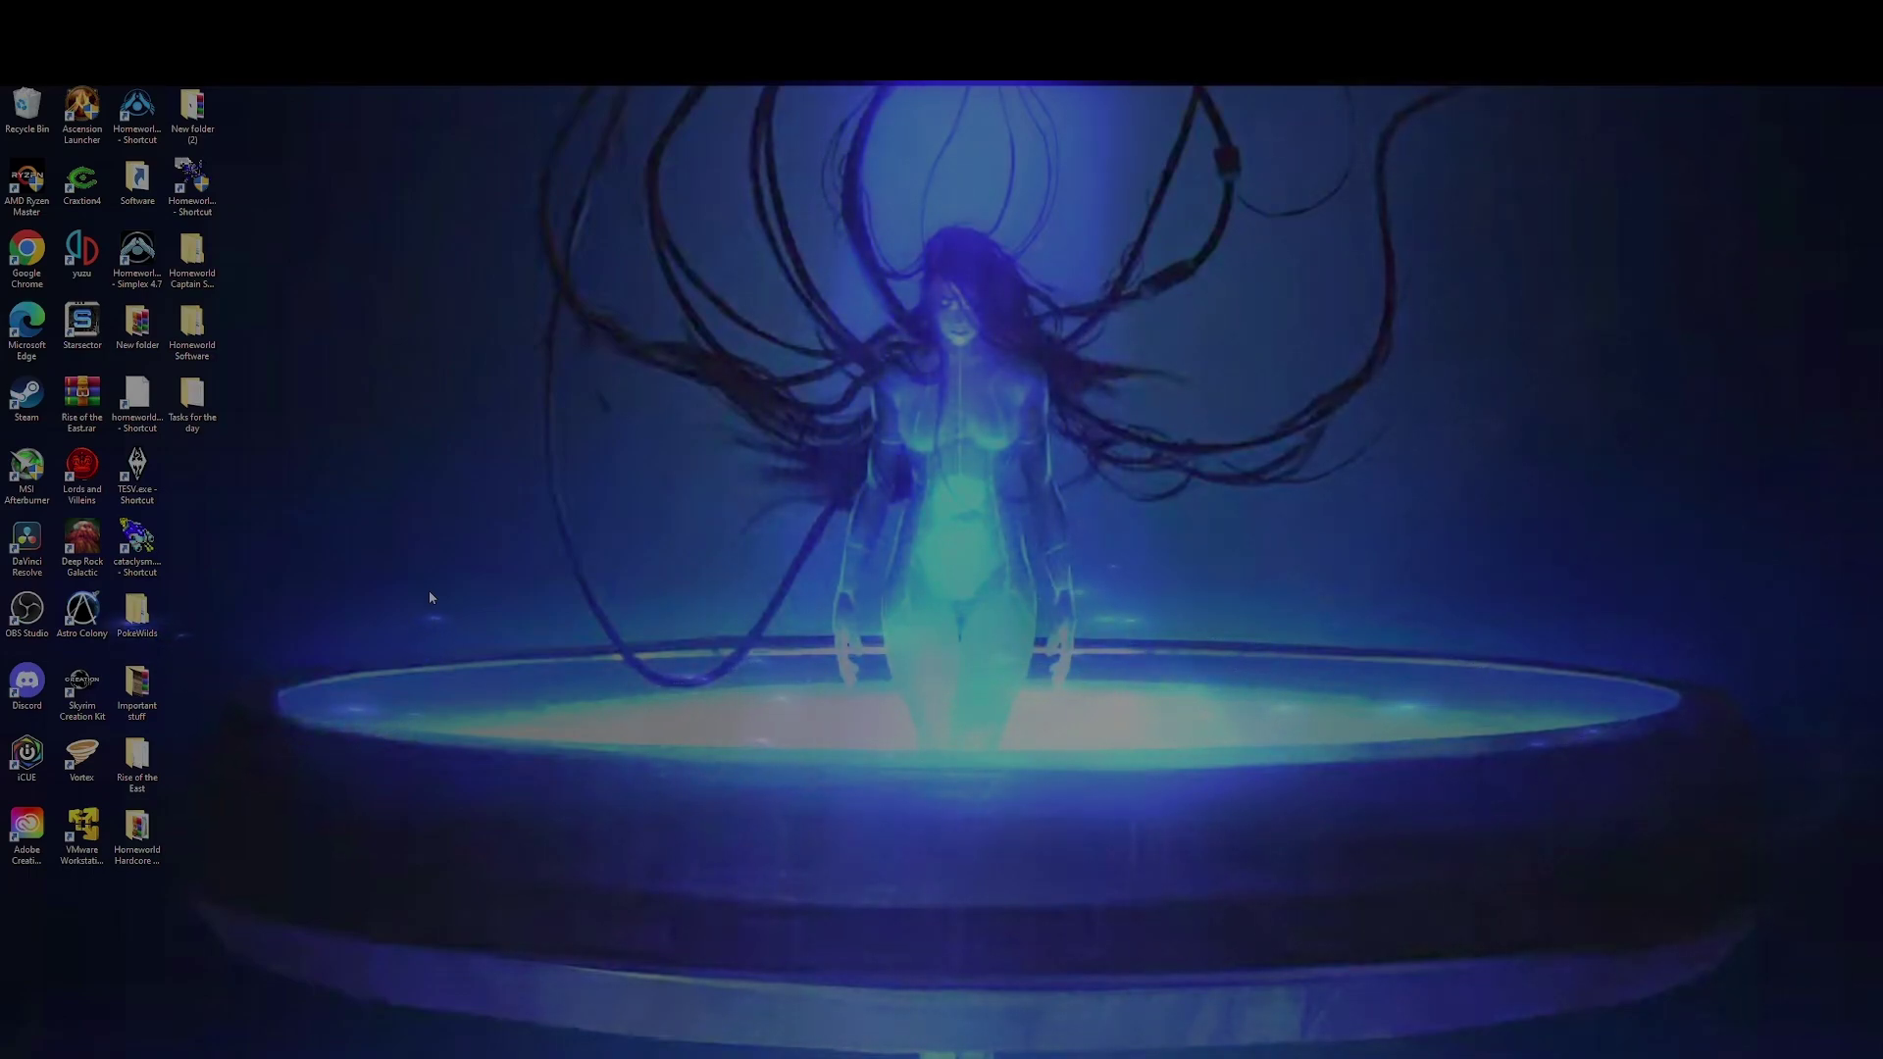
Step: Launch WinBigw from Windows search and position its empty archive window on the desktop
key("super")
type("win")
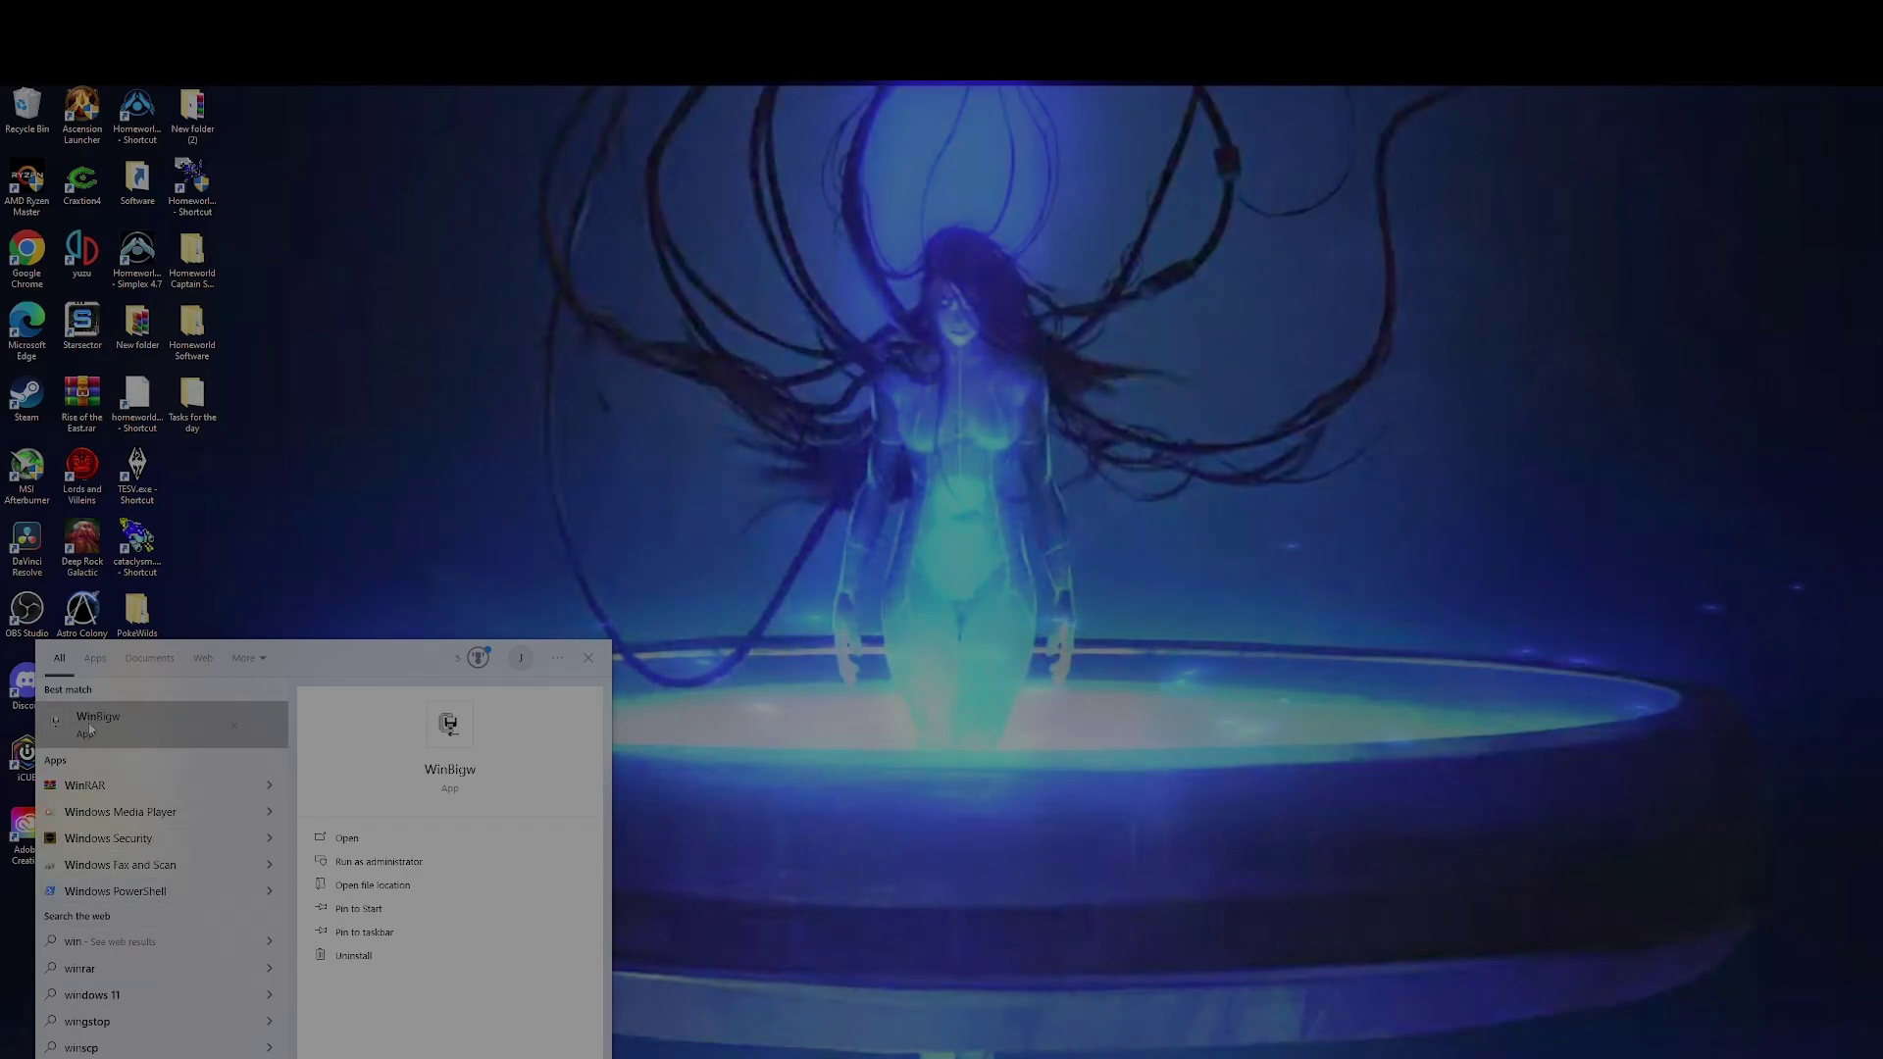
left_click(89, 718)
left_click_drag(910, 458, 995, 451)
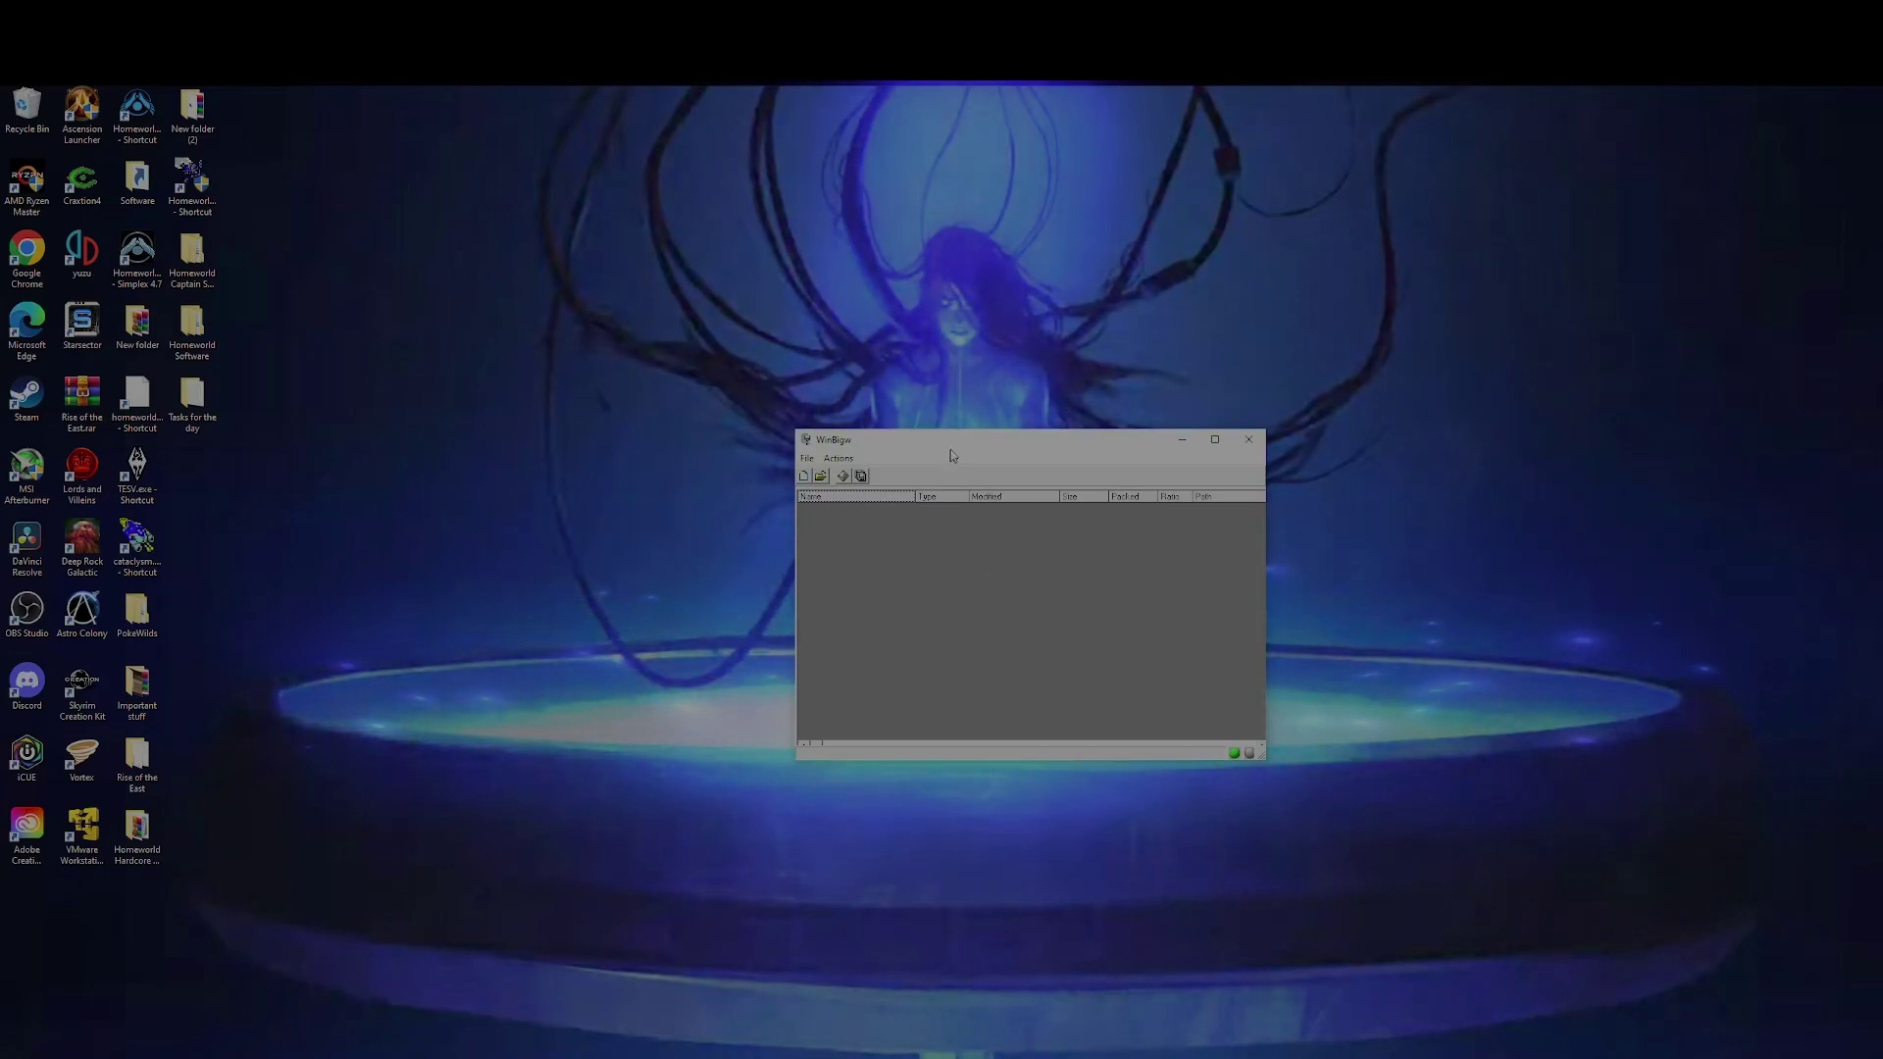
left_click_drag(981, 447, 981, 483)
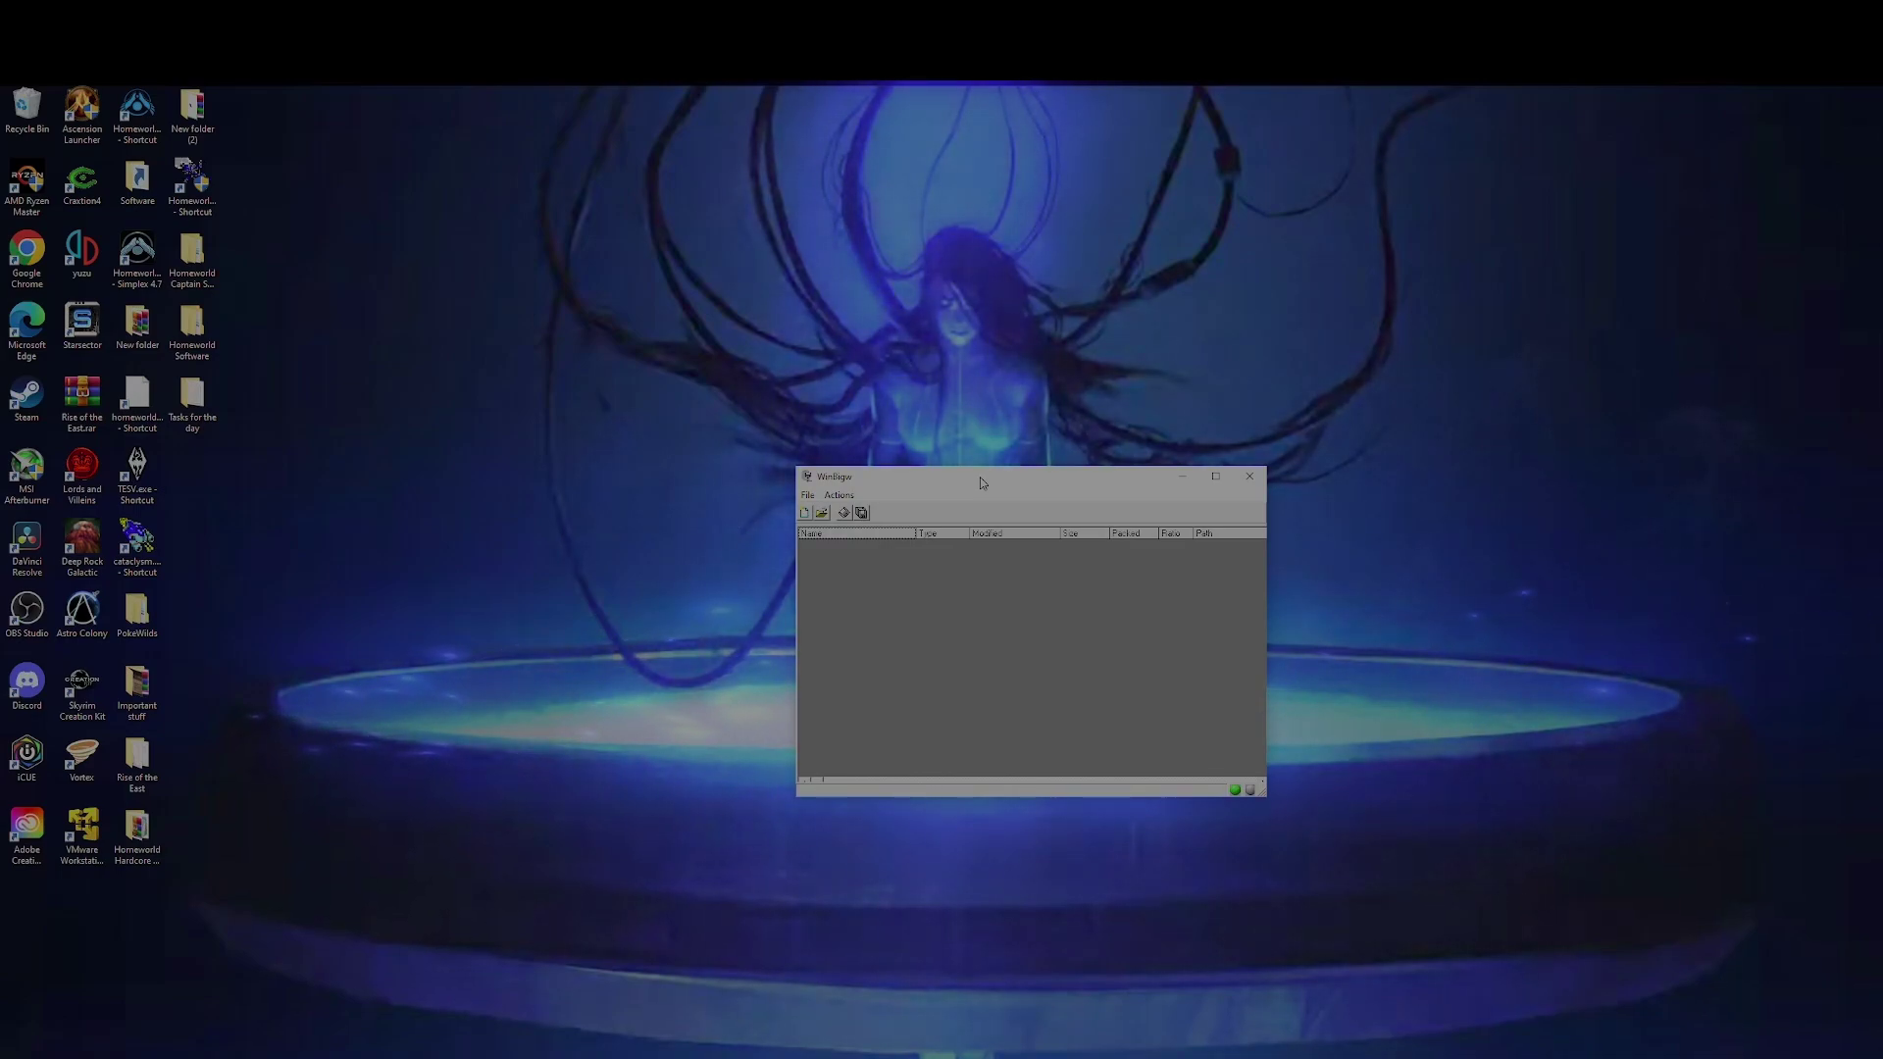
left_click_drag(982, 482, 938, 523)
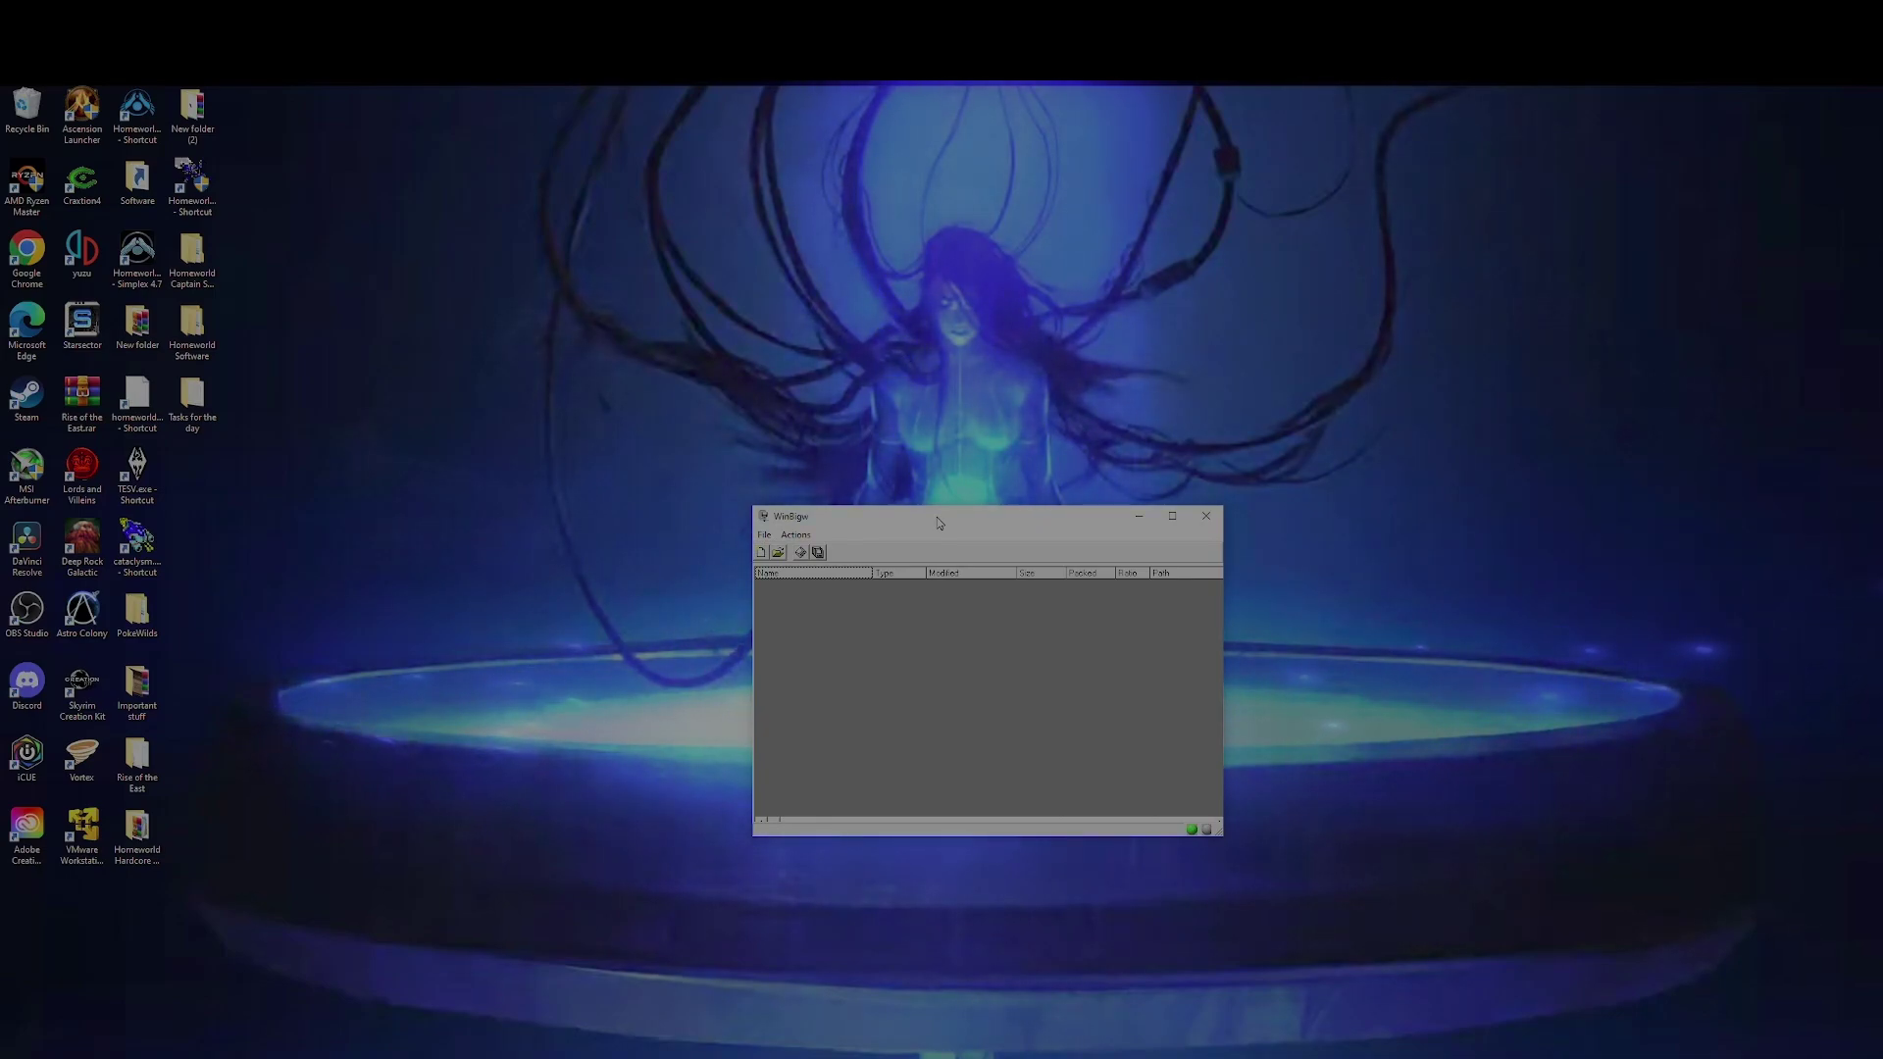
left_click_drag(938, 523, 969, 501)
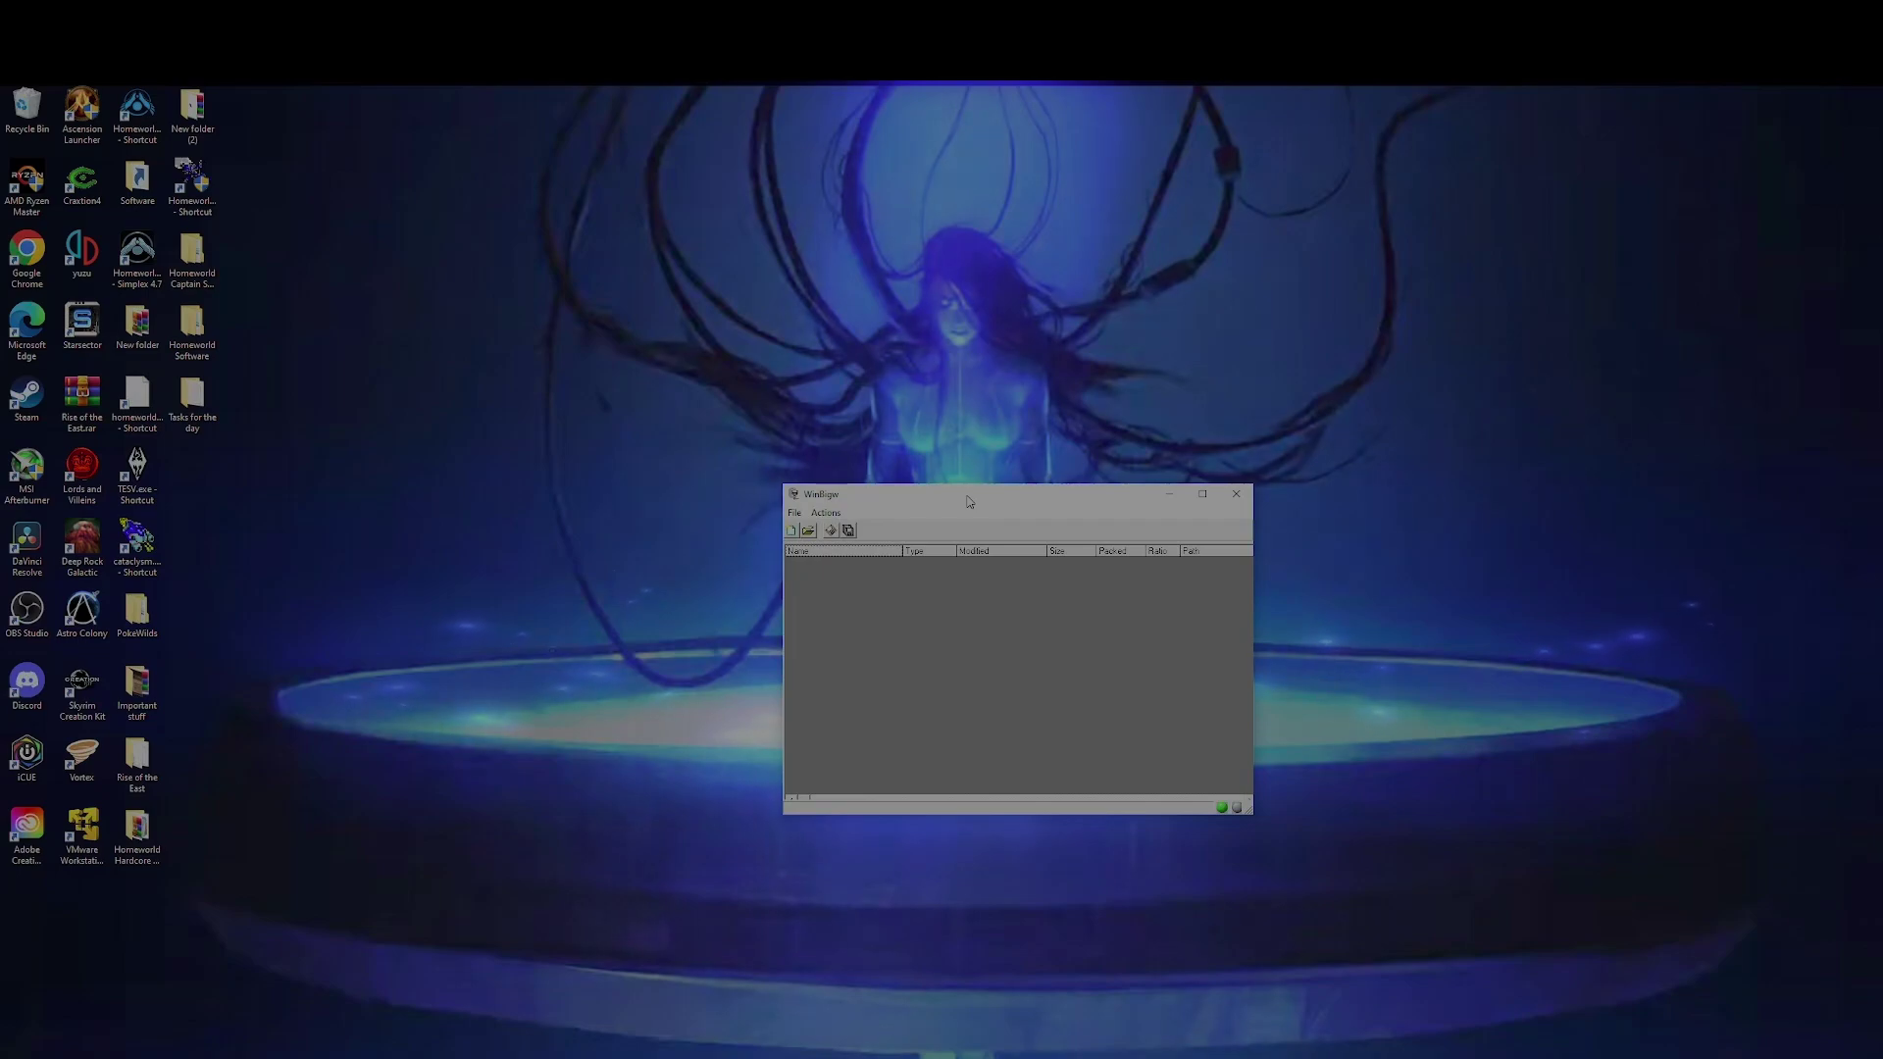
left_click_drag(969, 501, 922, 555)
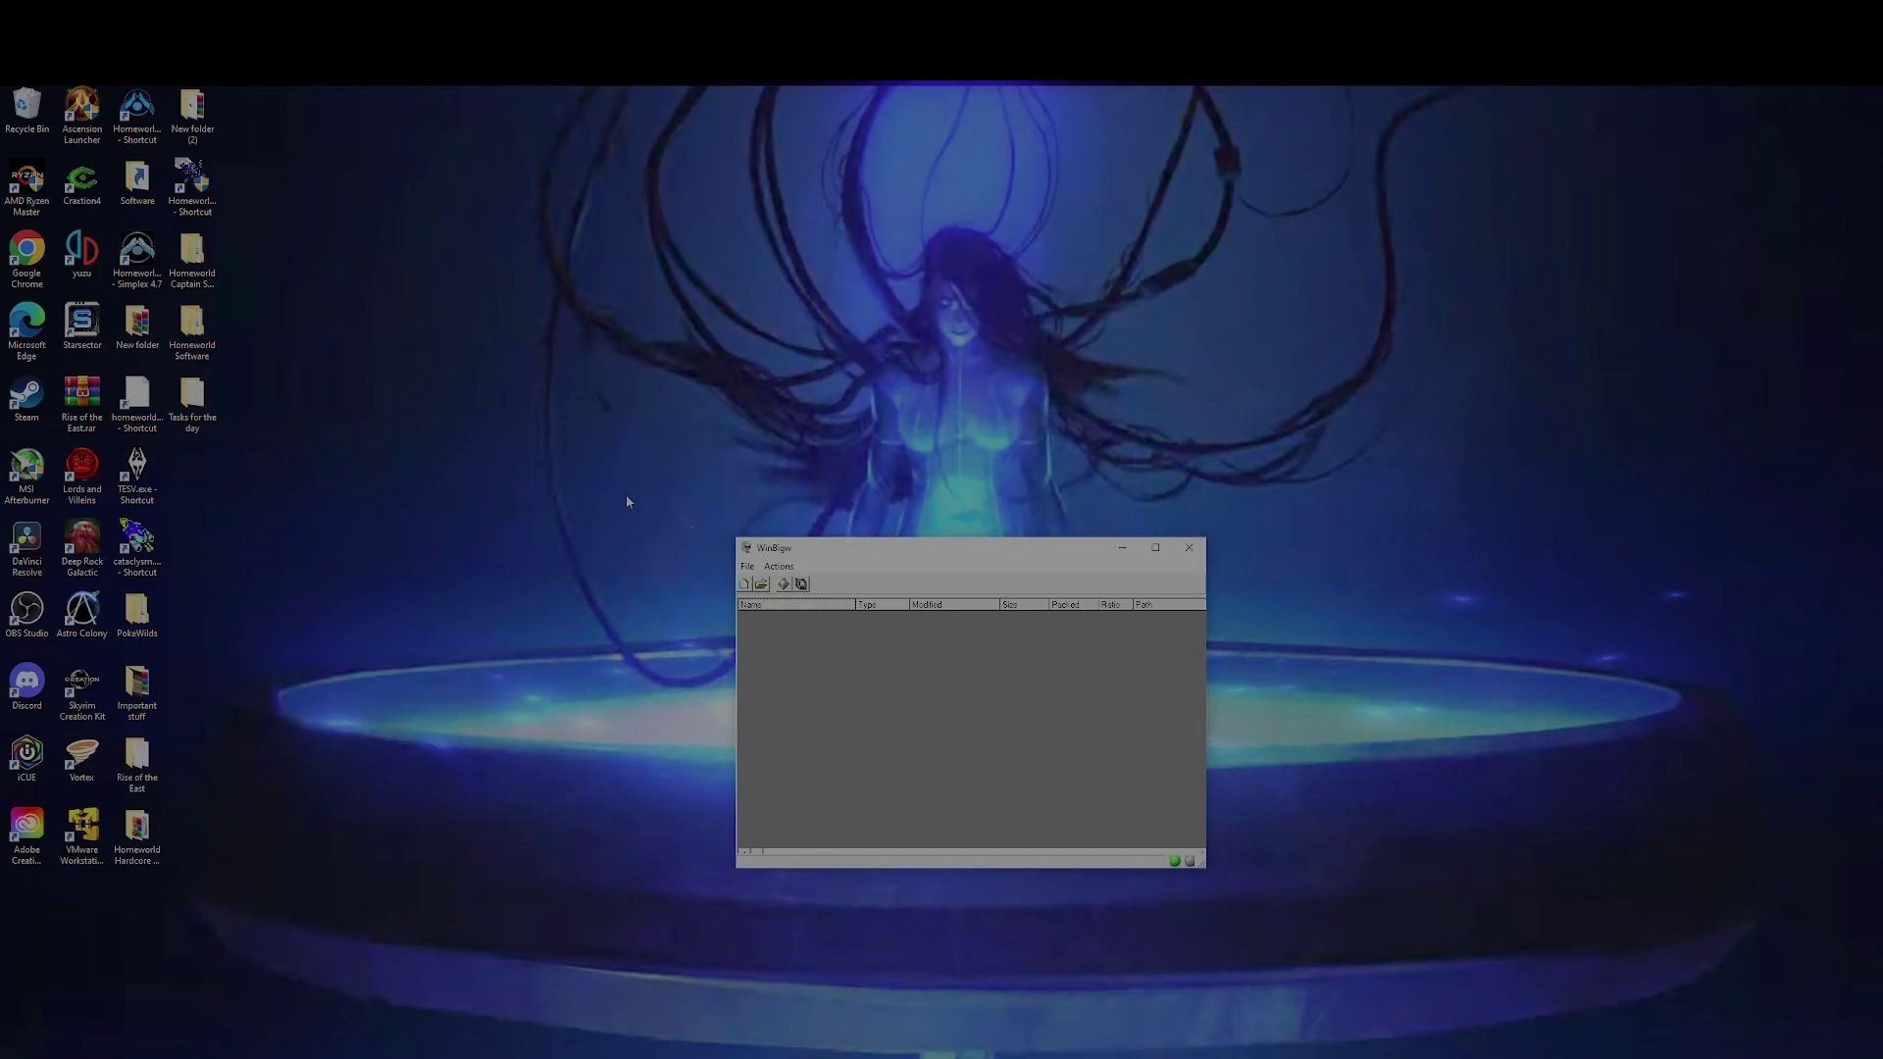
left_click(295, 547)
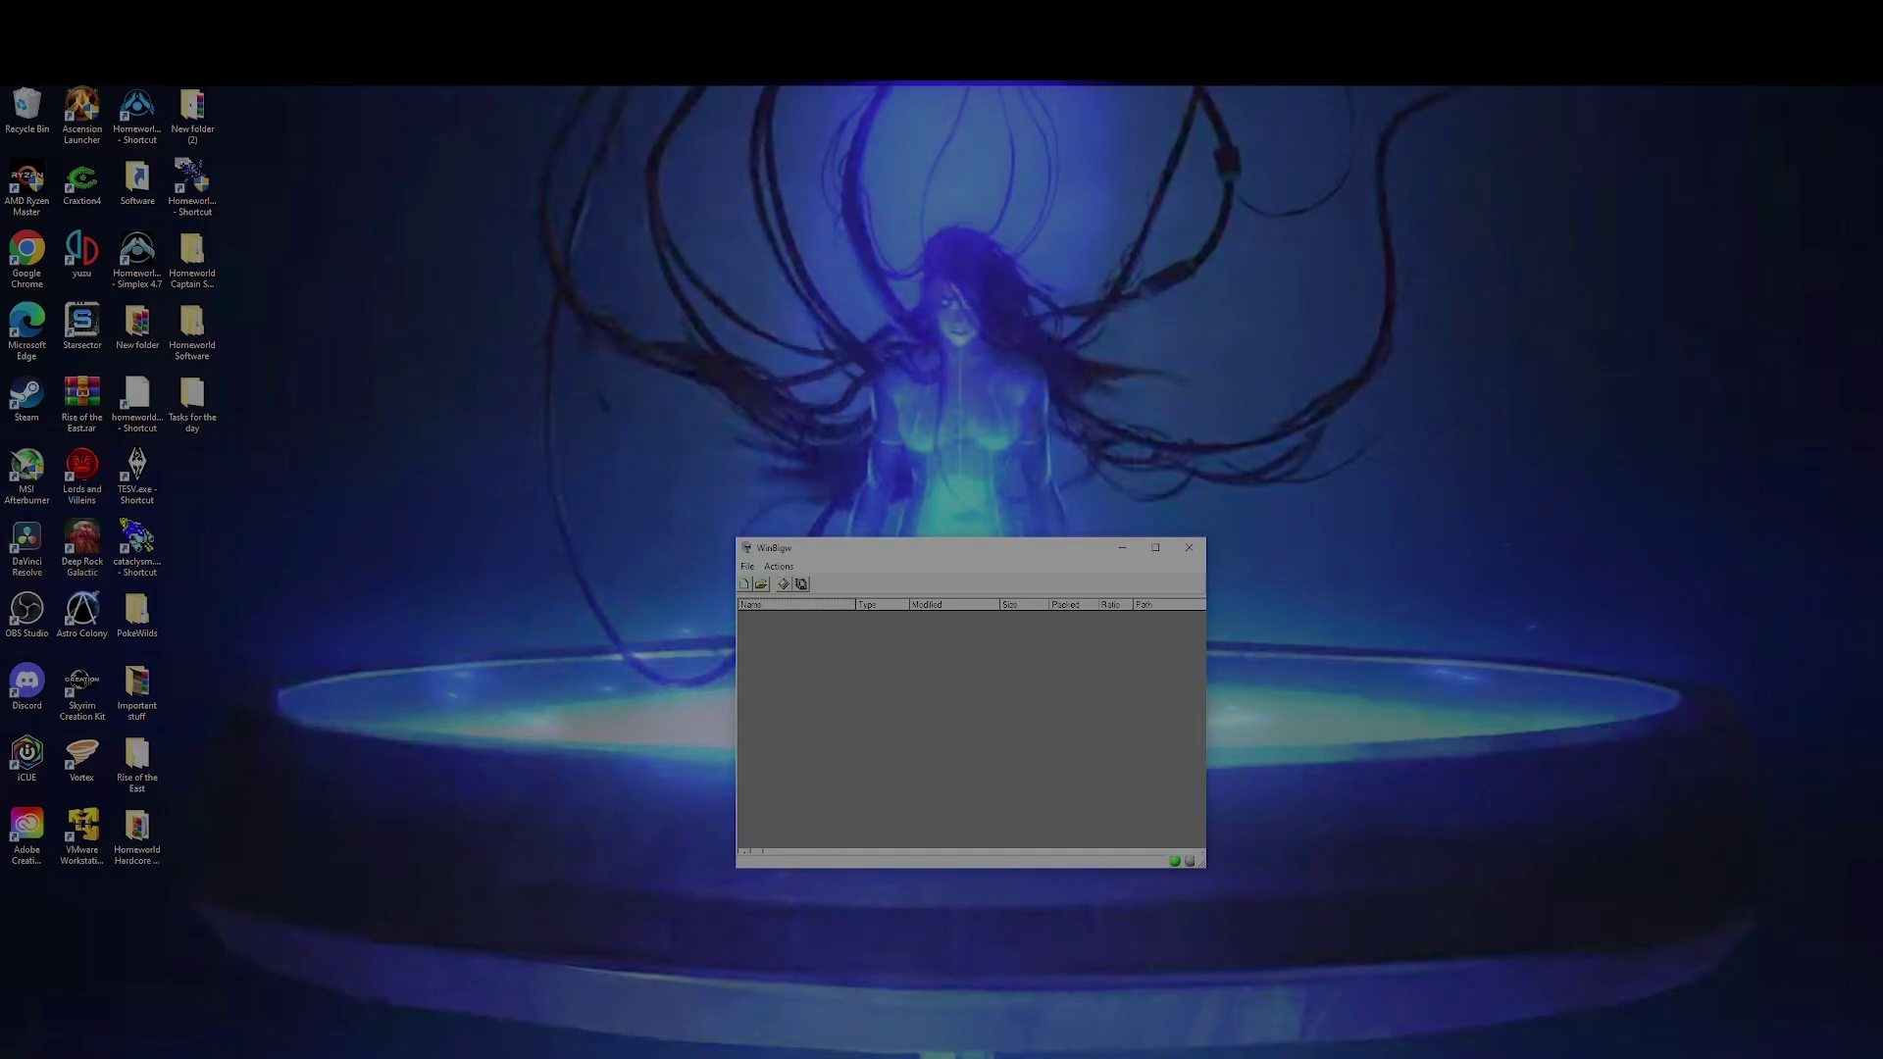
key("alt+Tab")
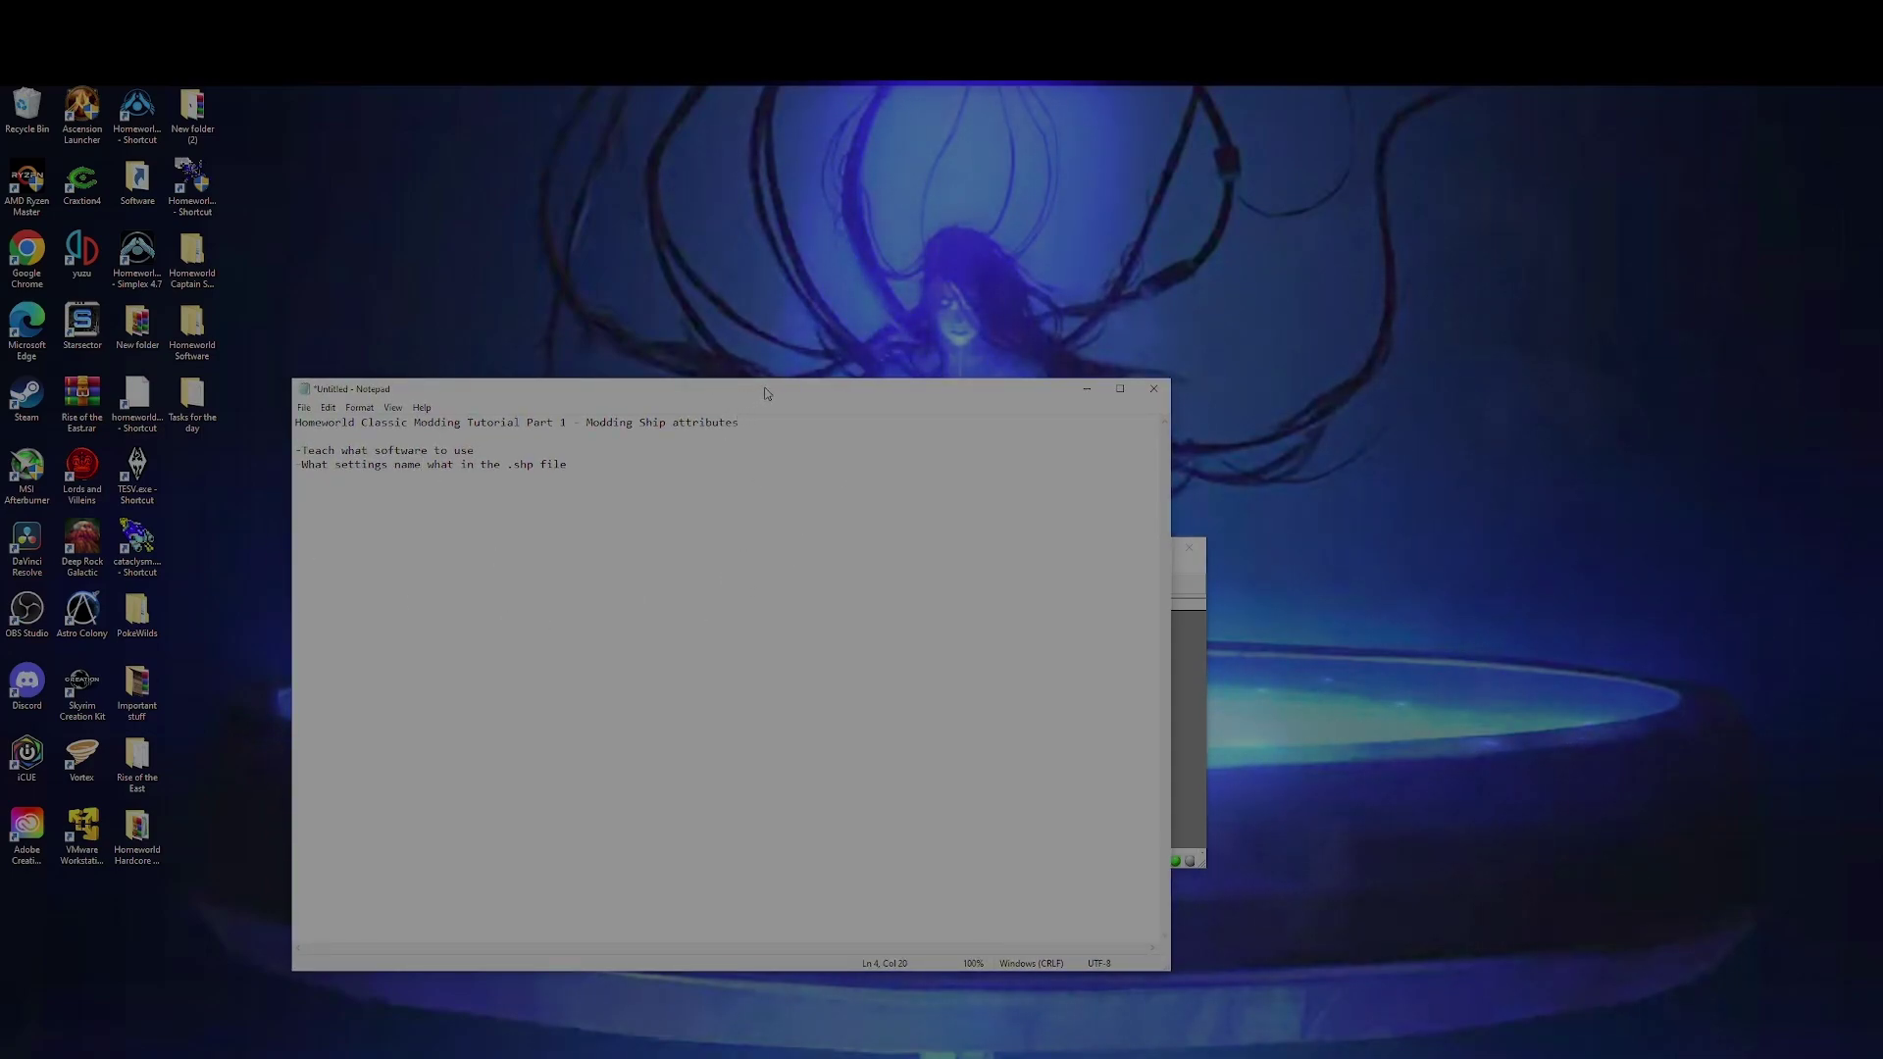
left_click_drag(766, 394, 860, 468)
key("super+Down")
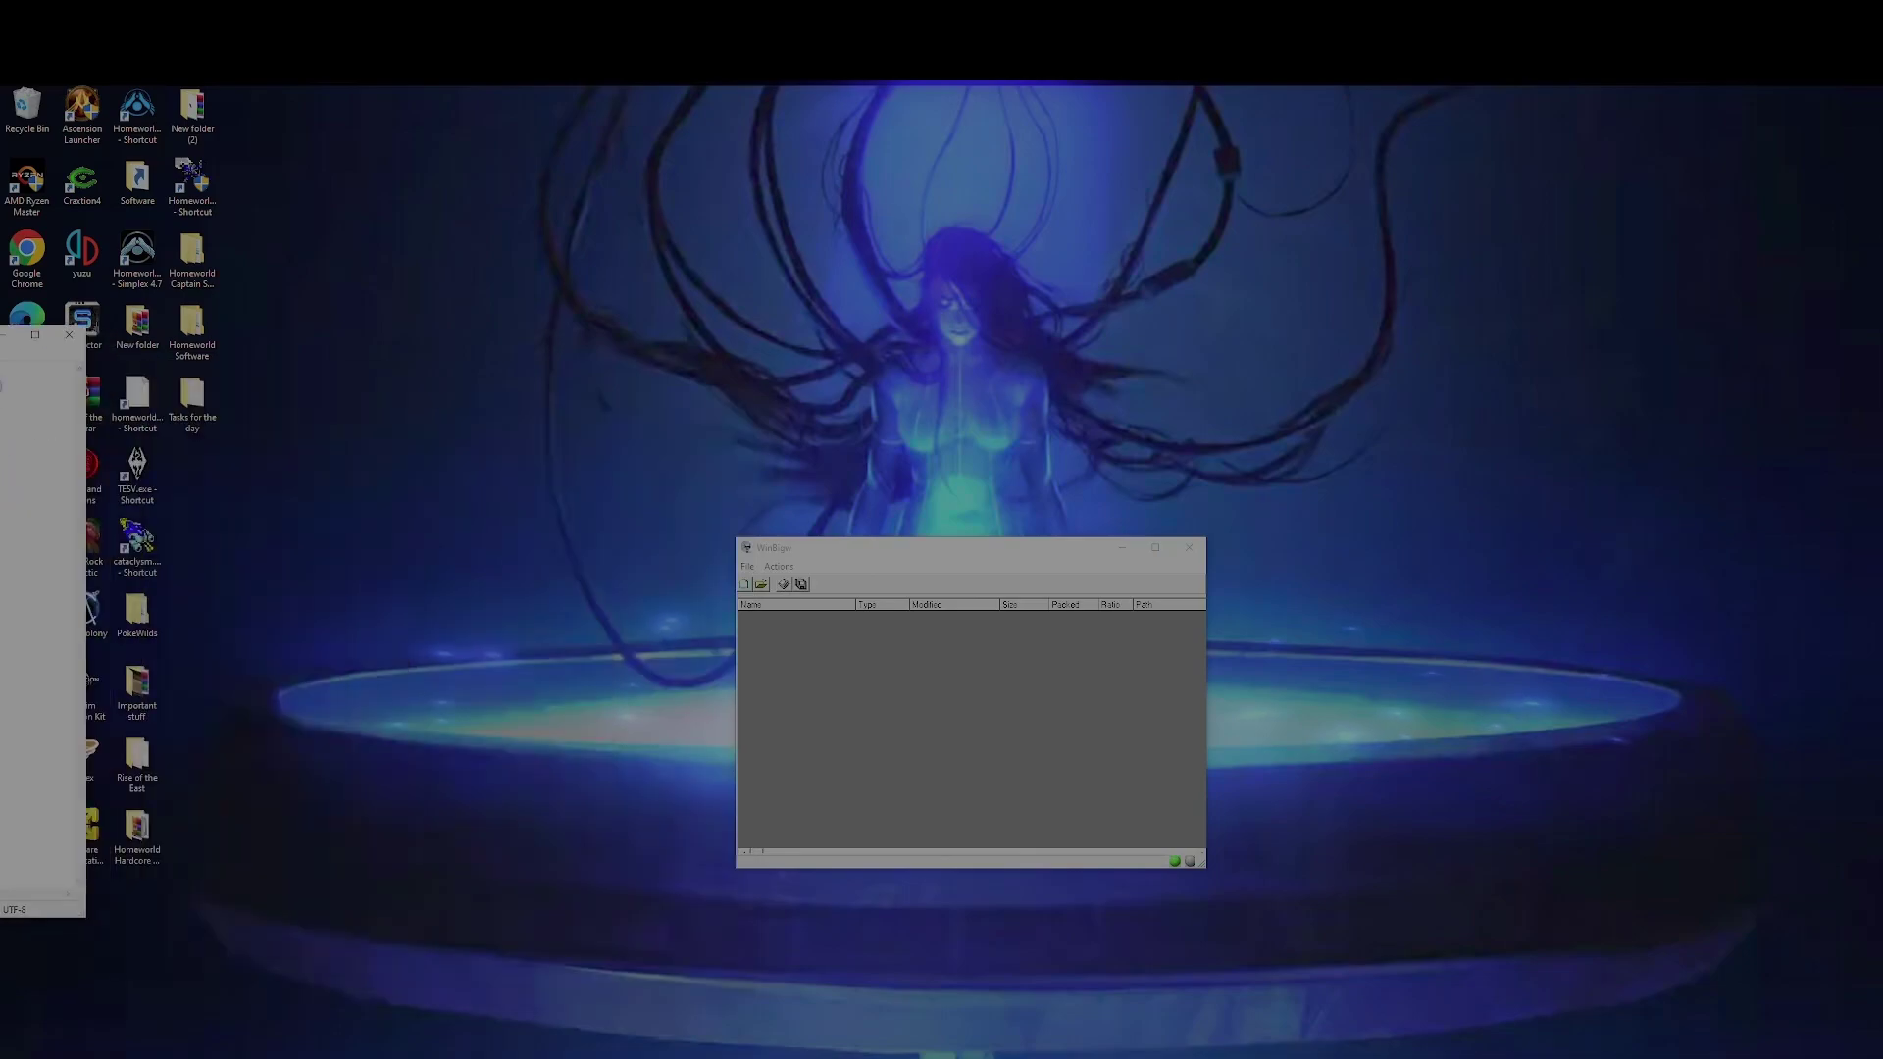
left_click_drag(874, 559, 900, 531)
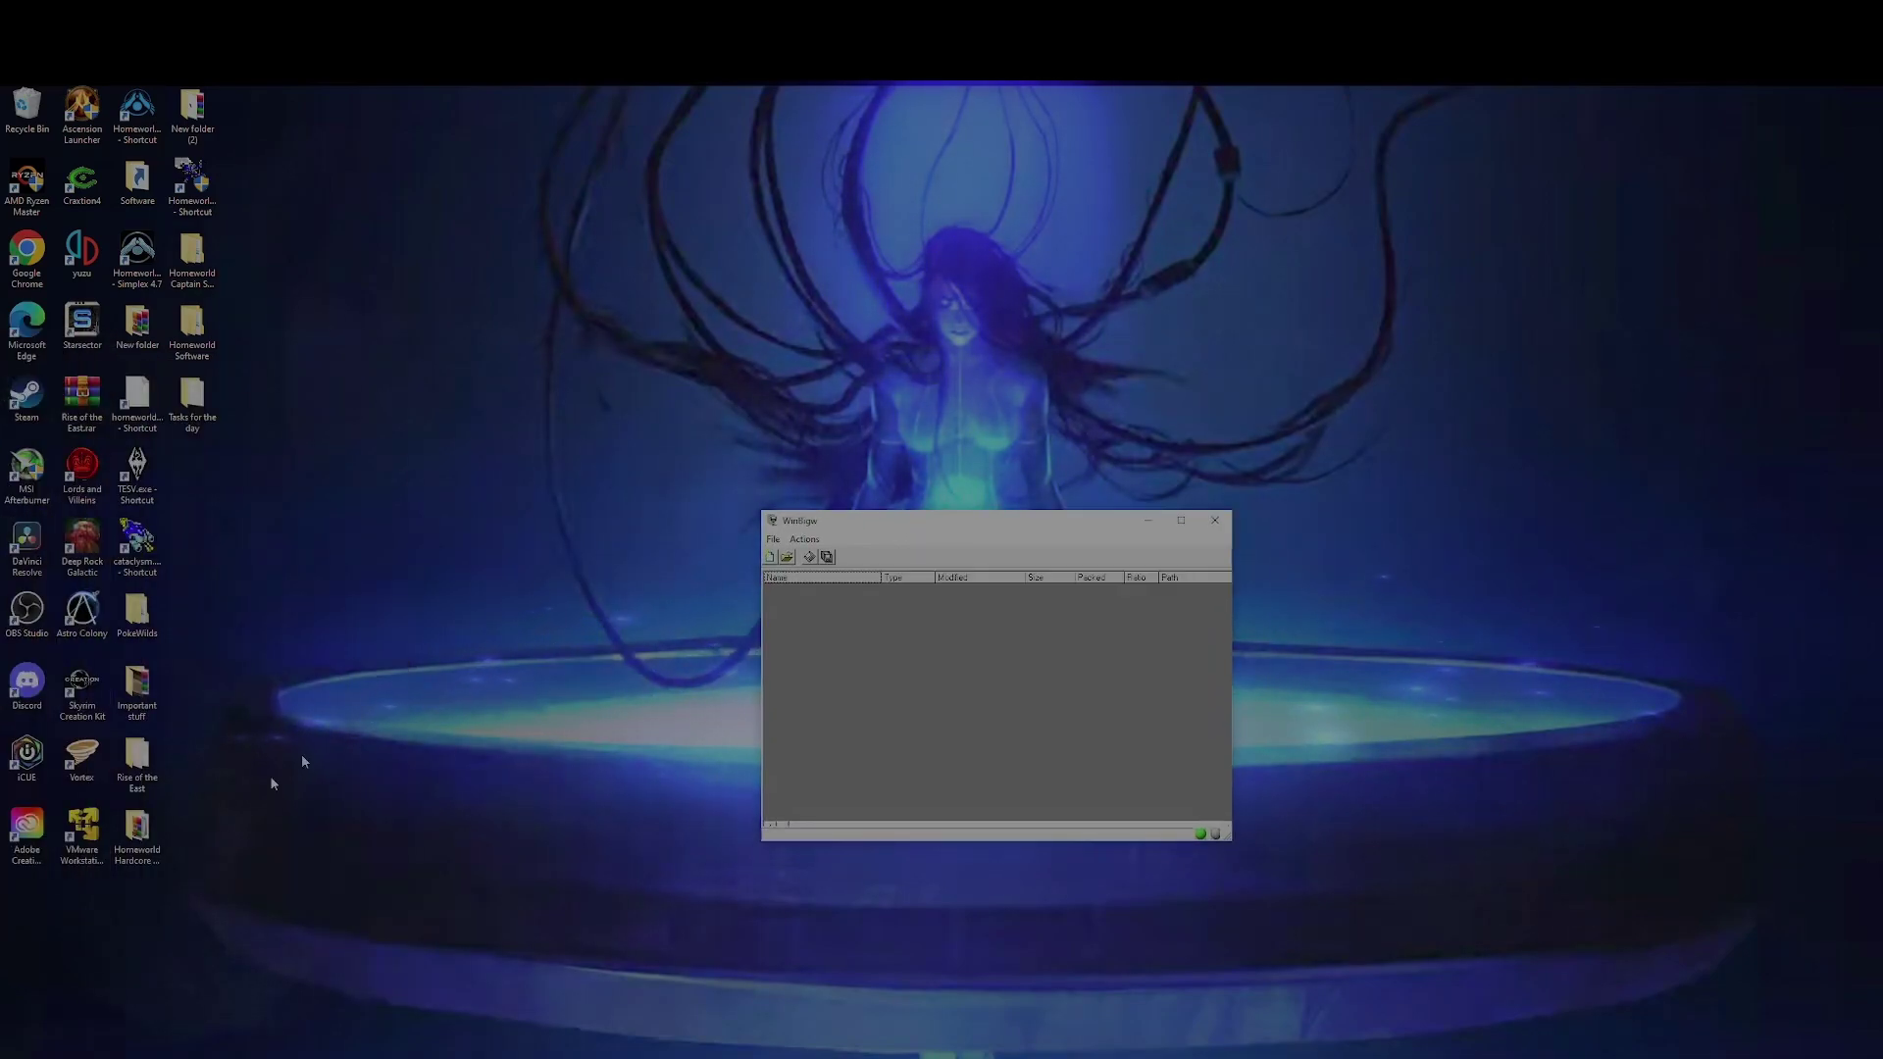
key("super+s")
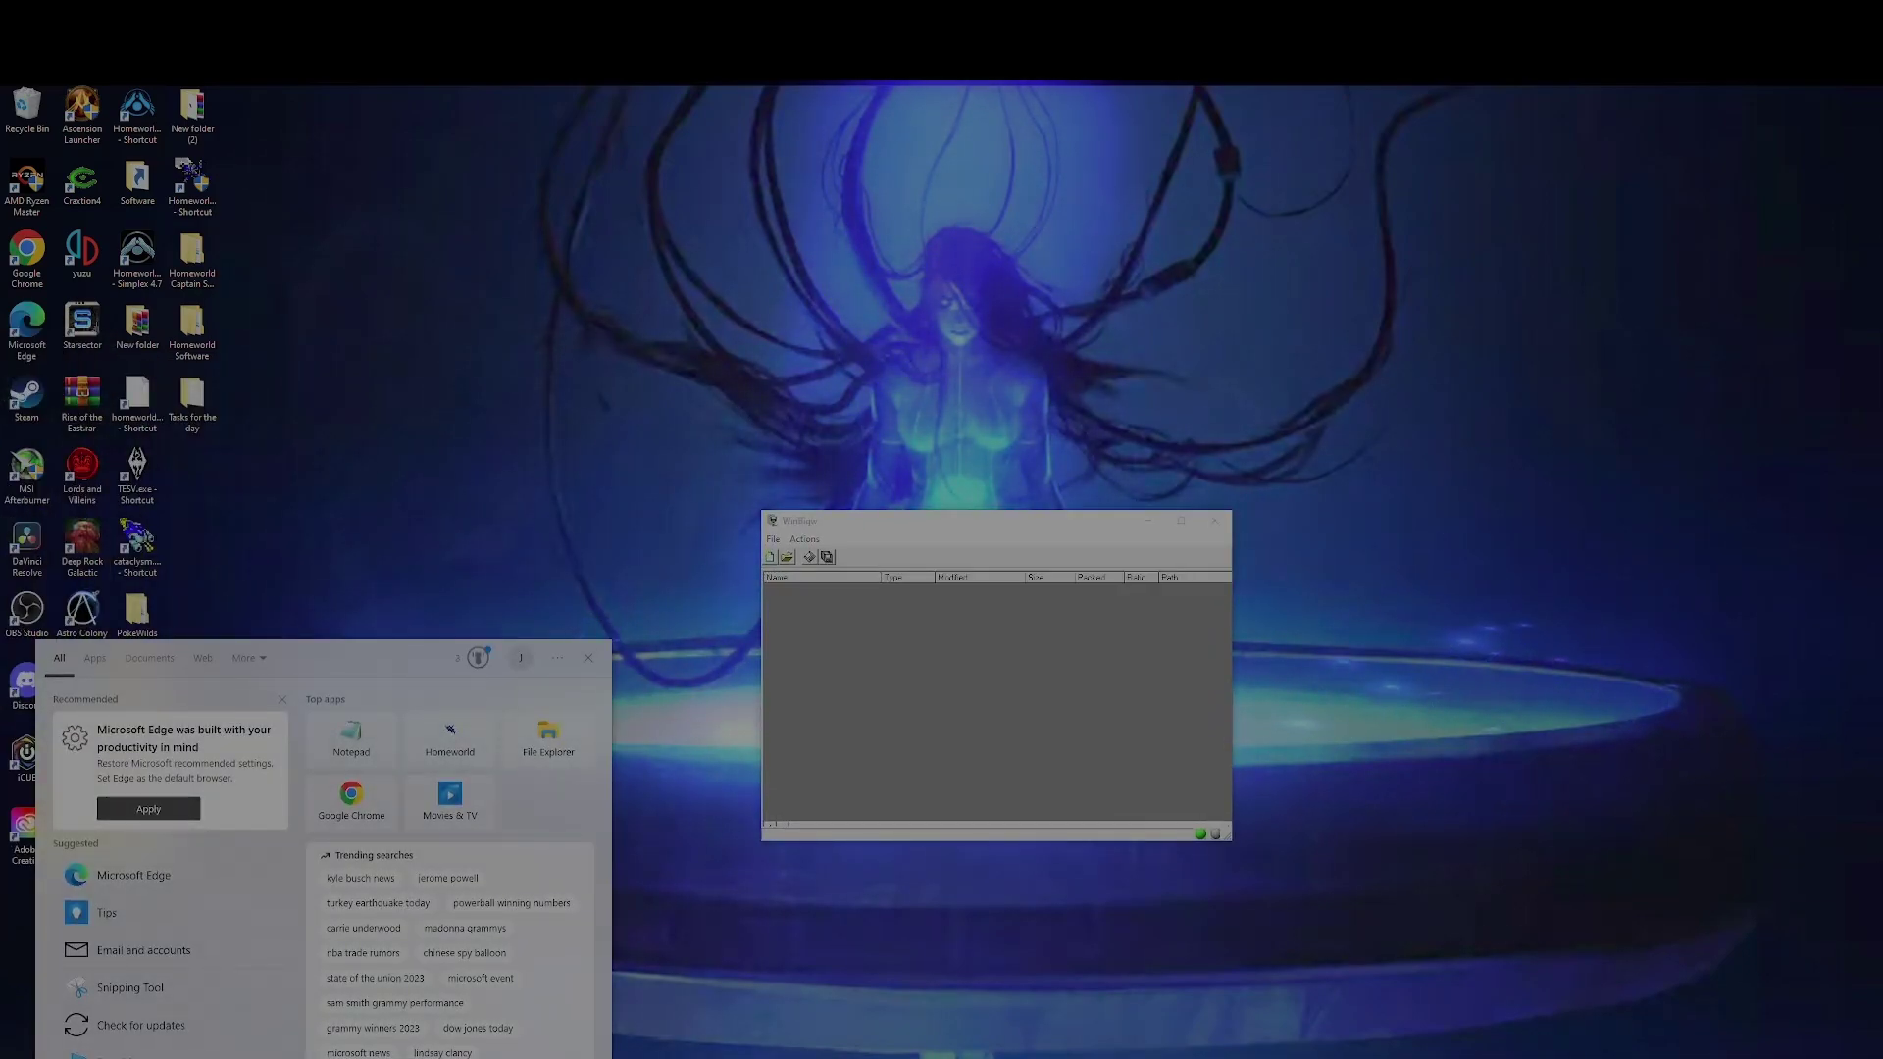
type("not")
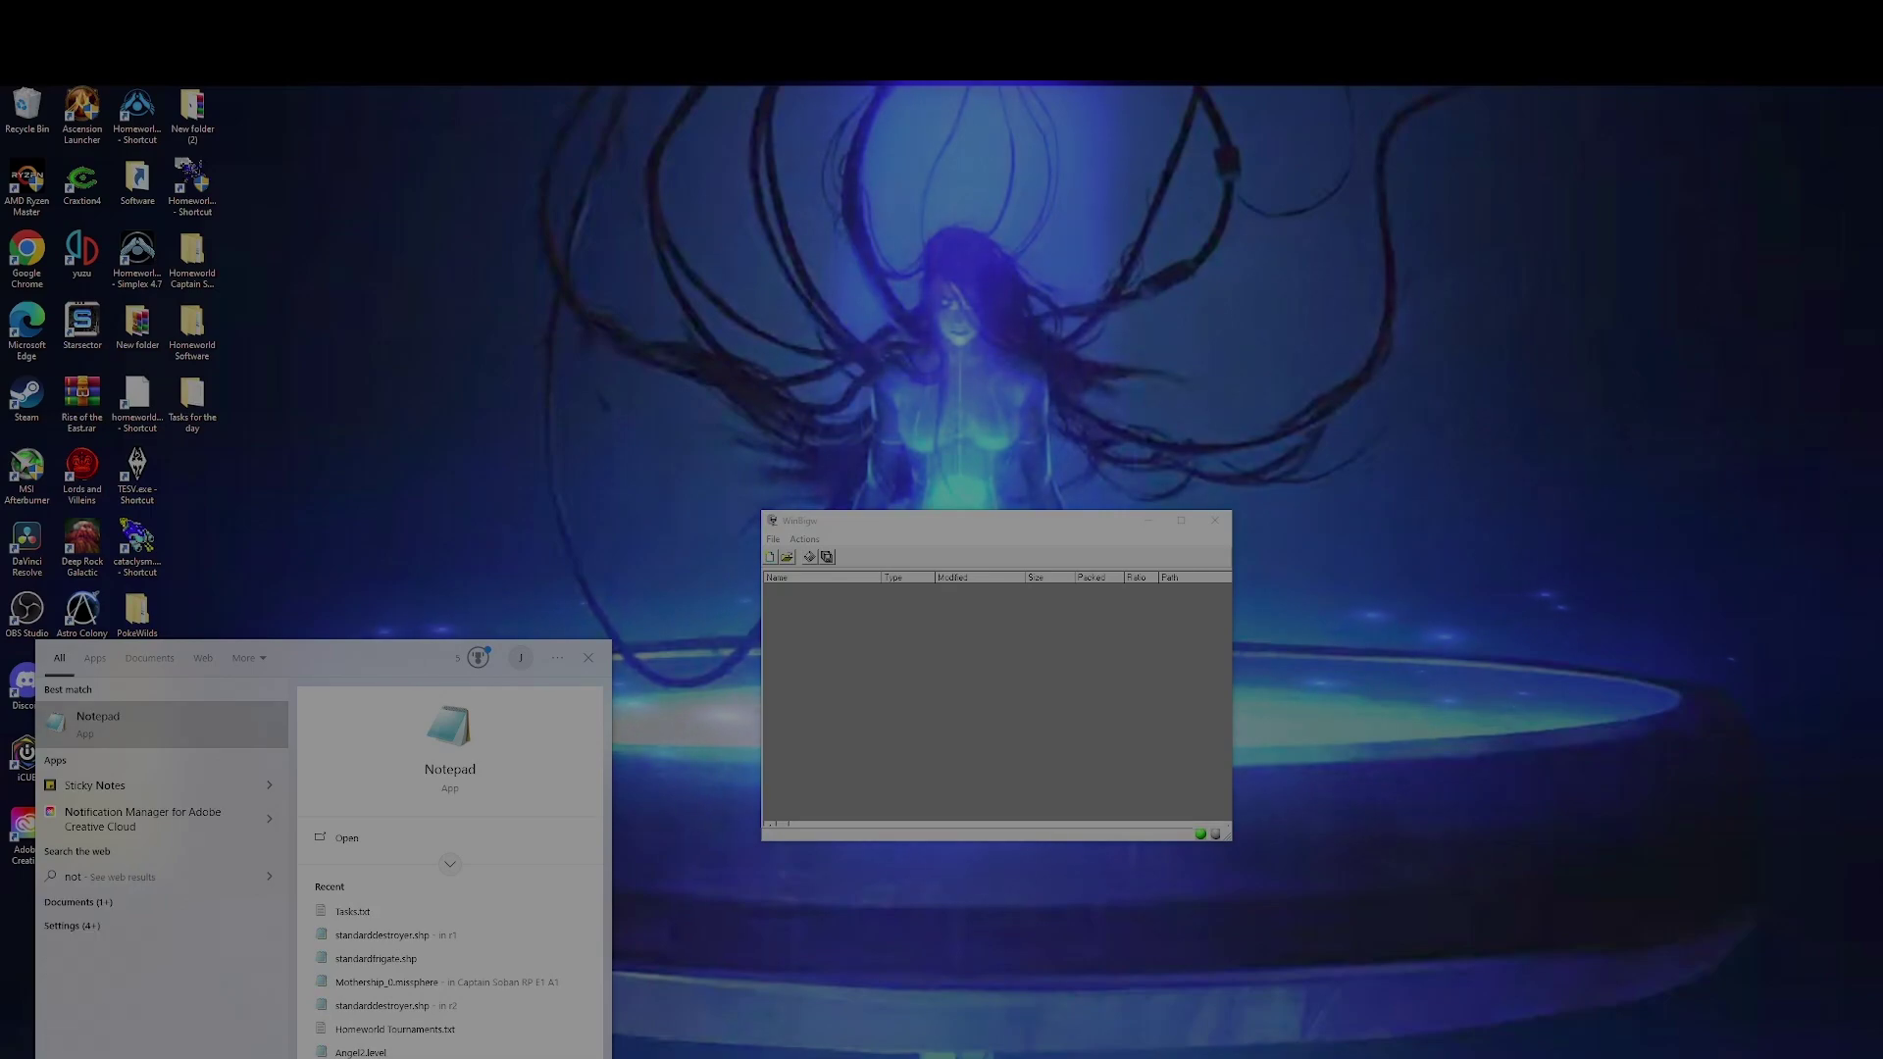
key("Return")
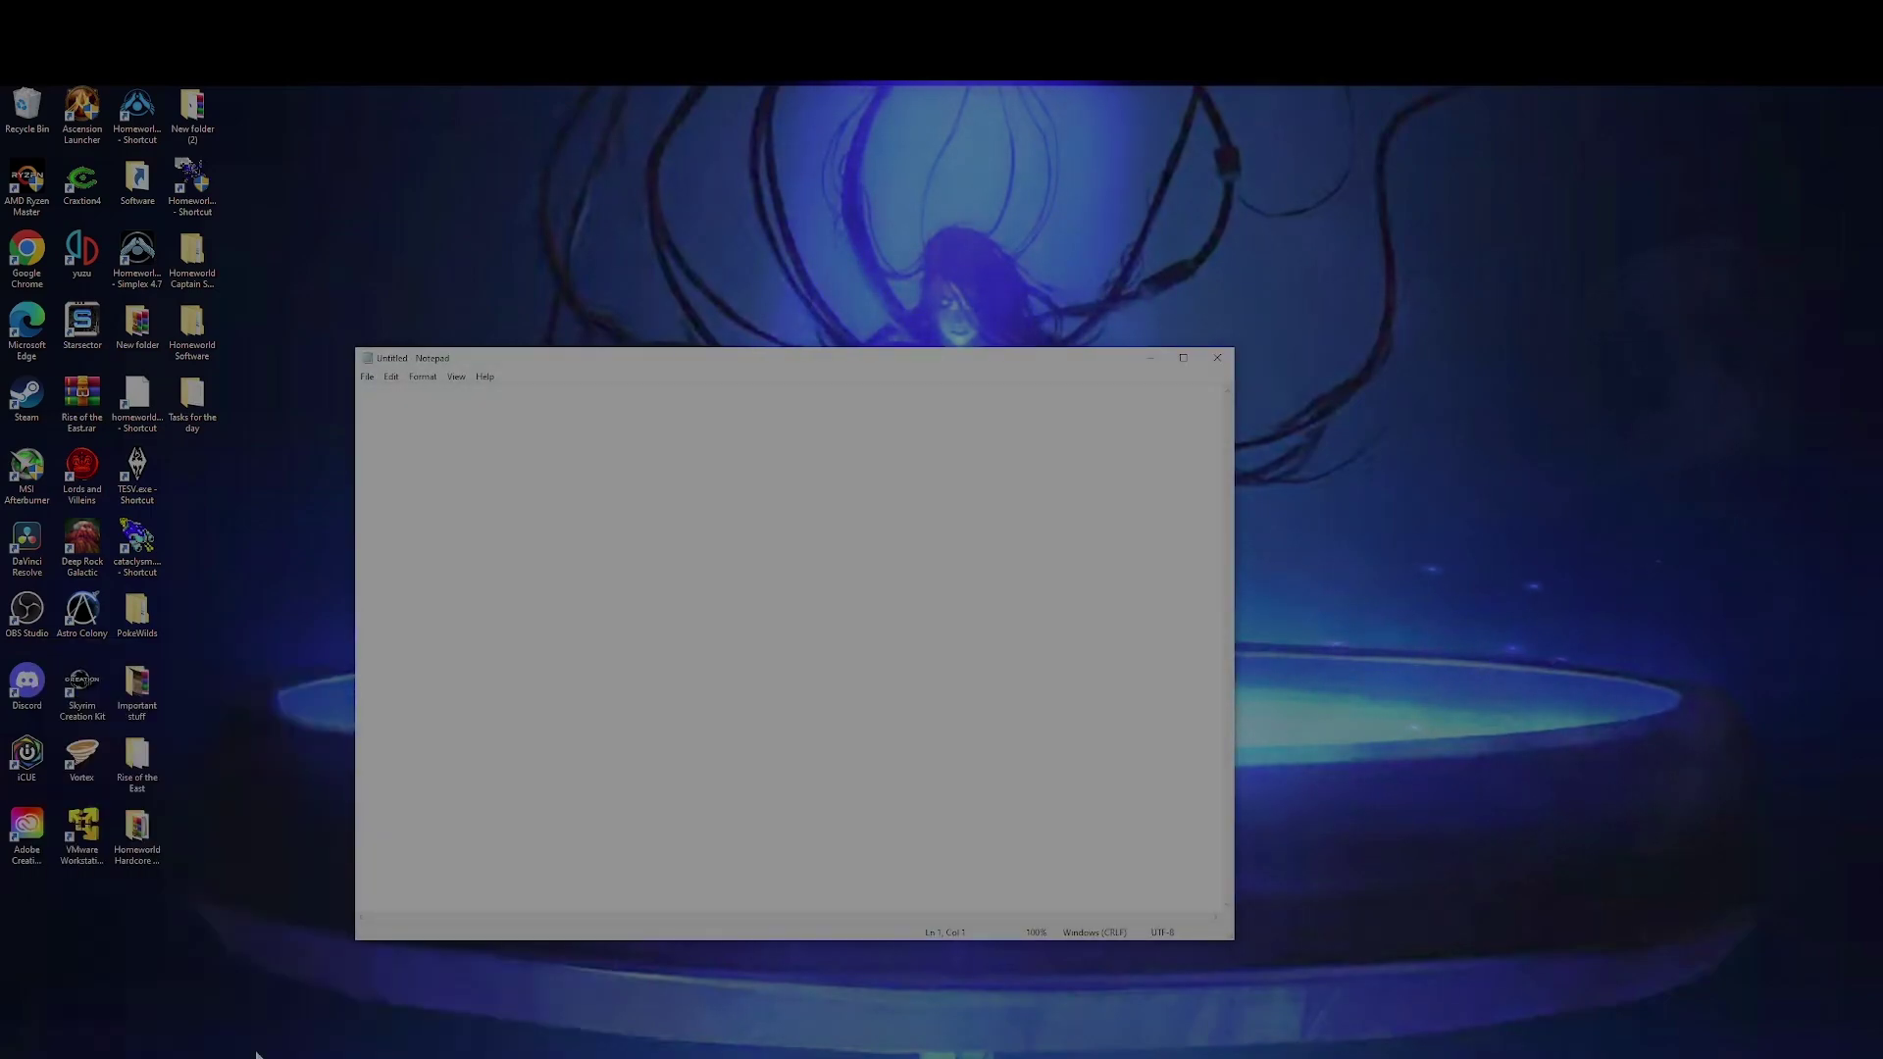
left_click(1217, 359)
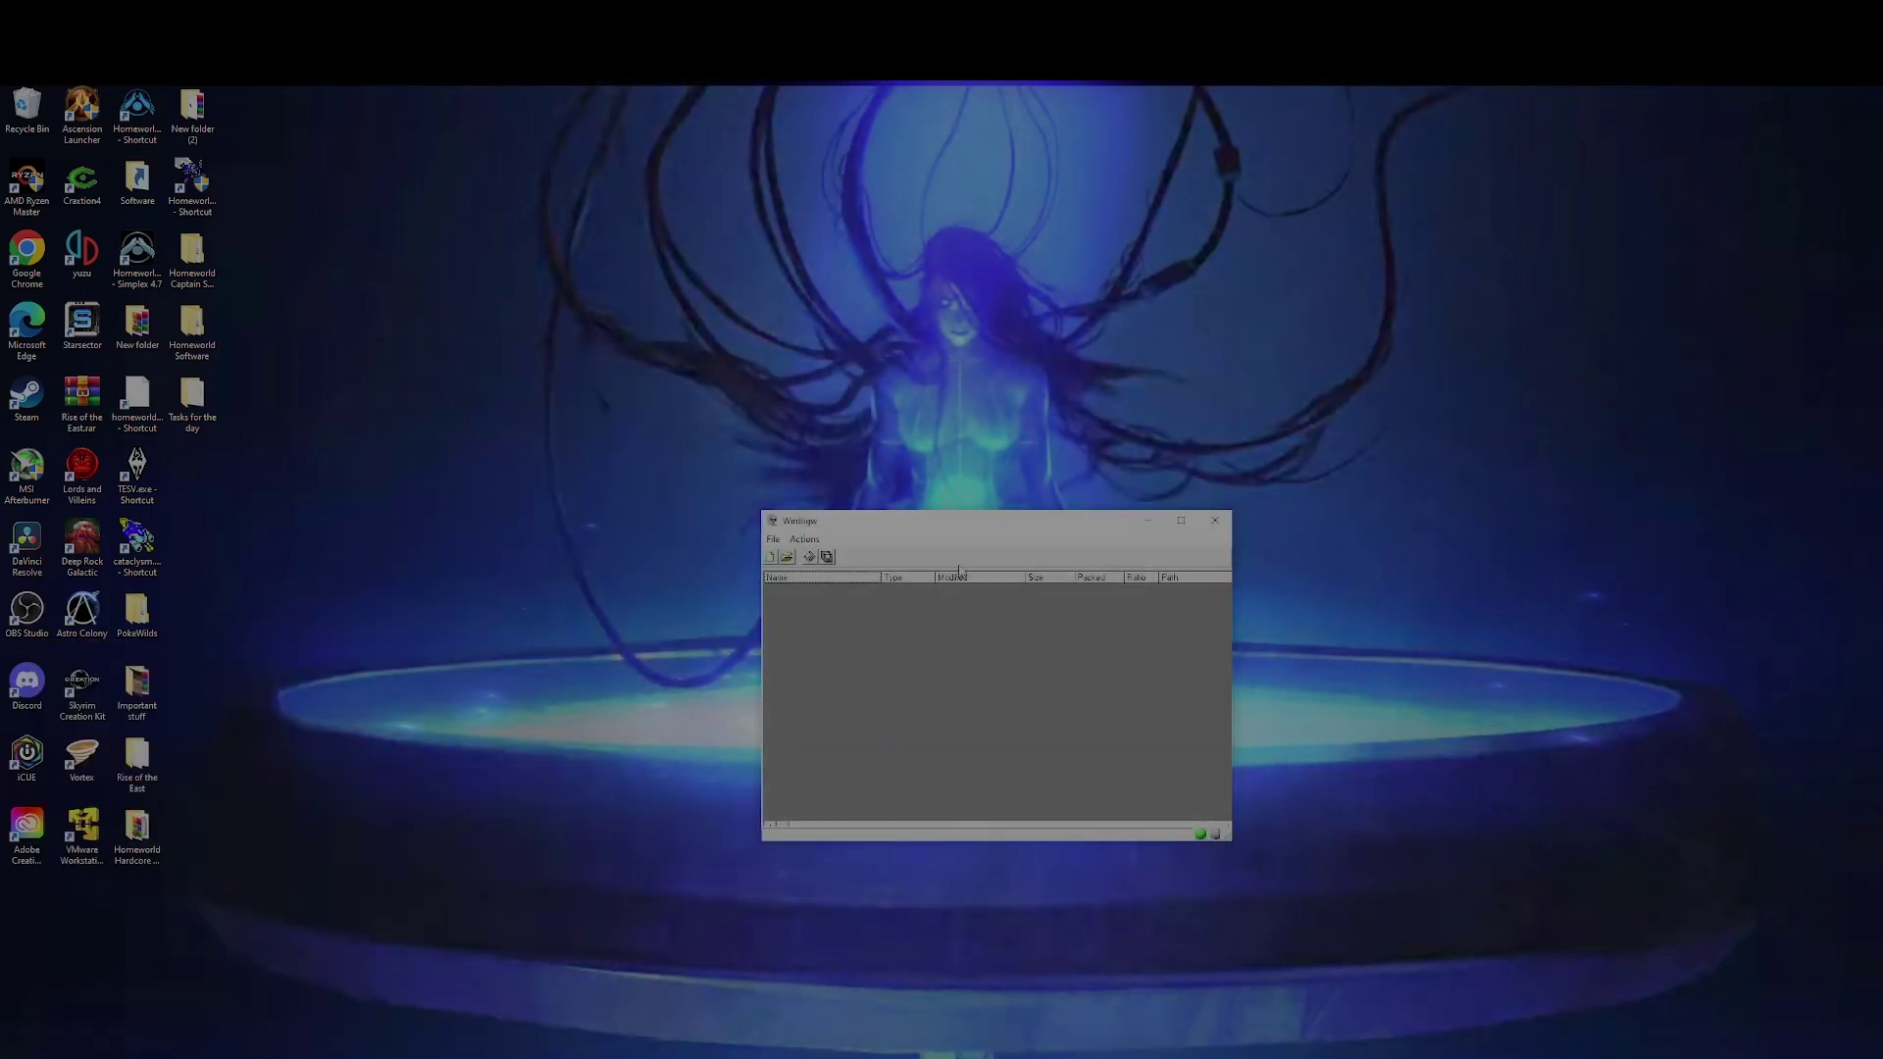
left_click_drag(950, 527, 1210, 483)
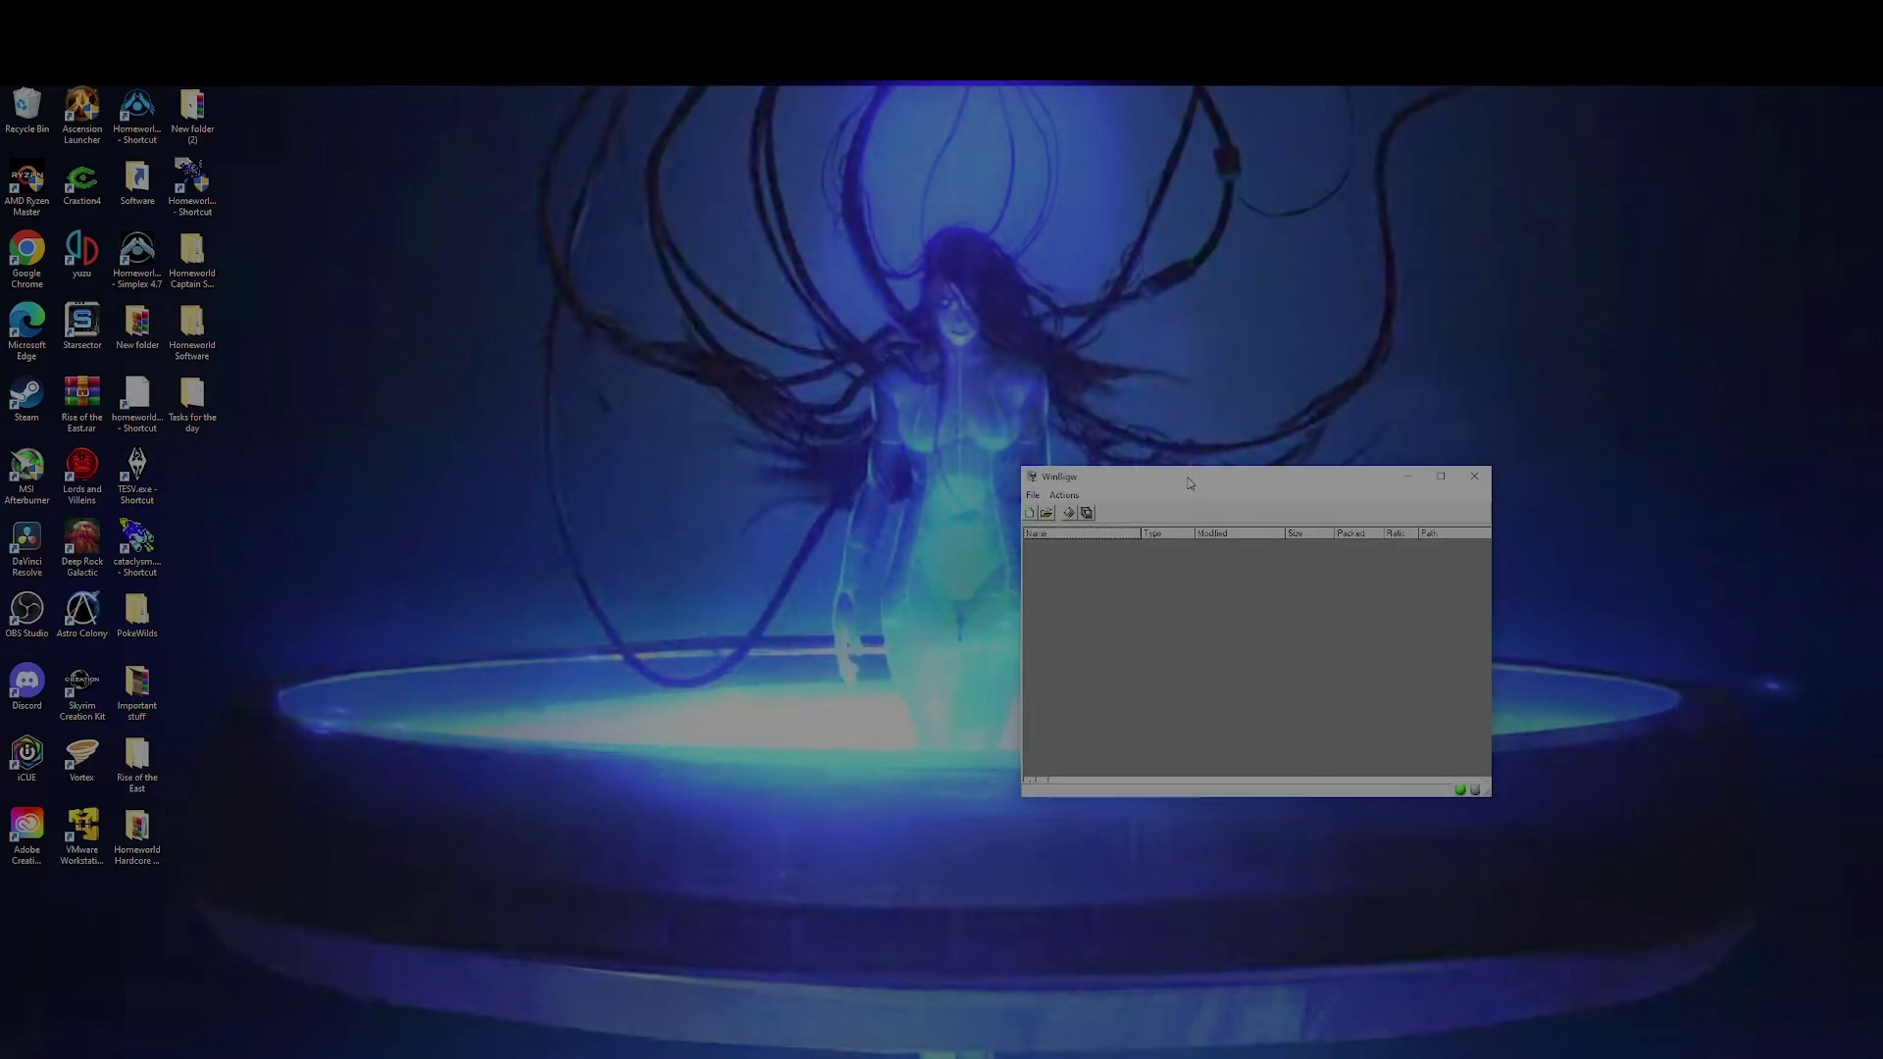
left_click_drag(1189, 482, 1201, 457)
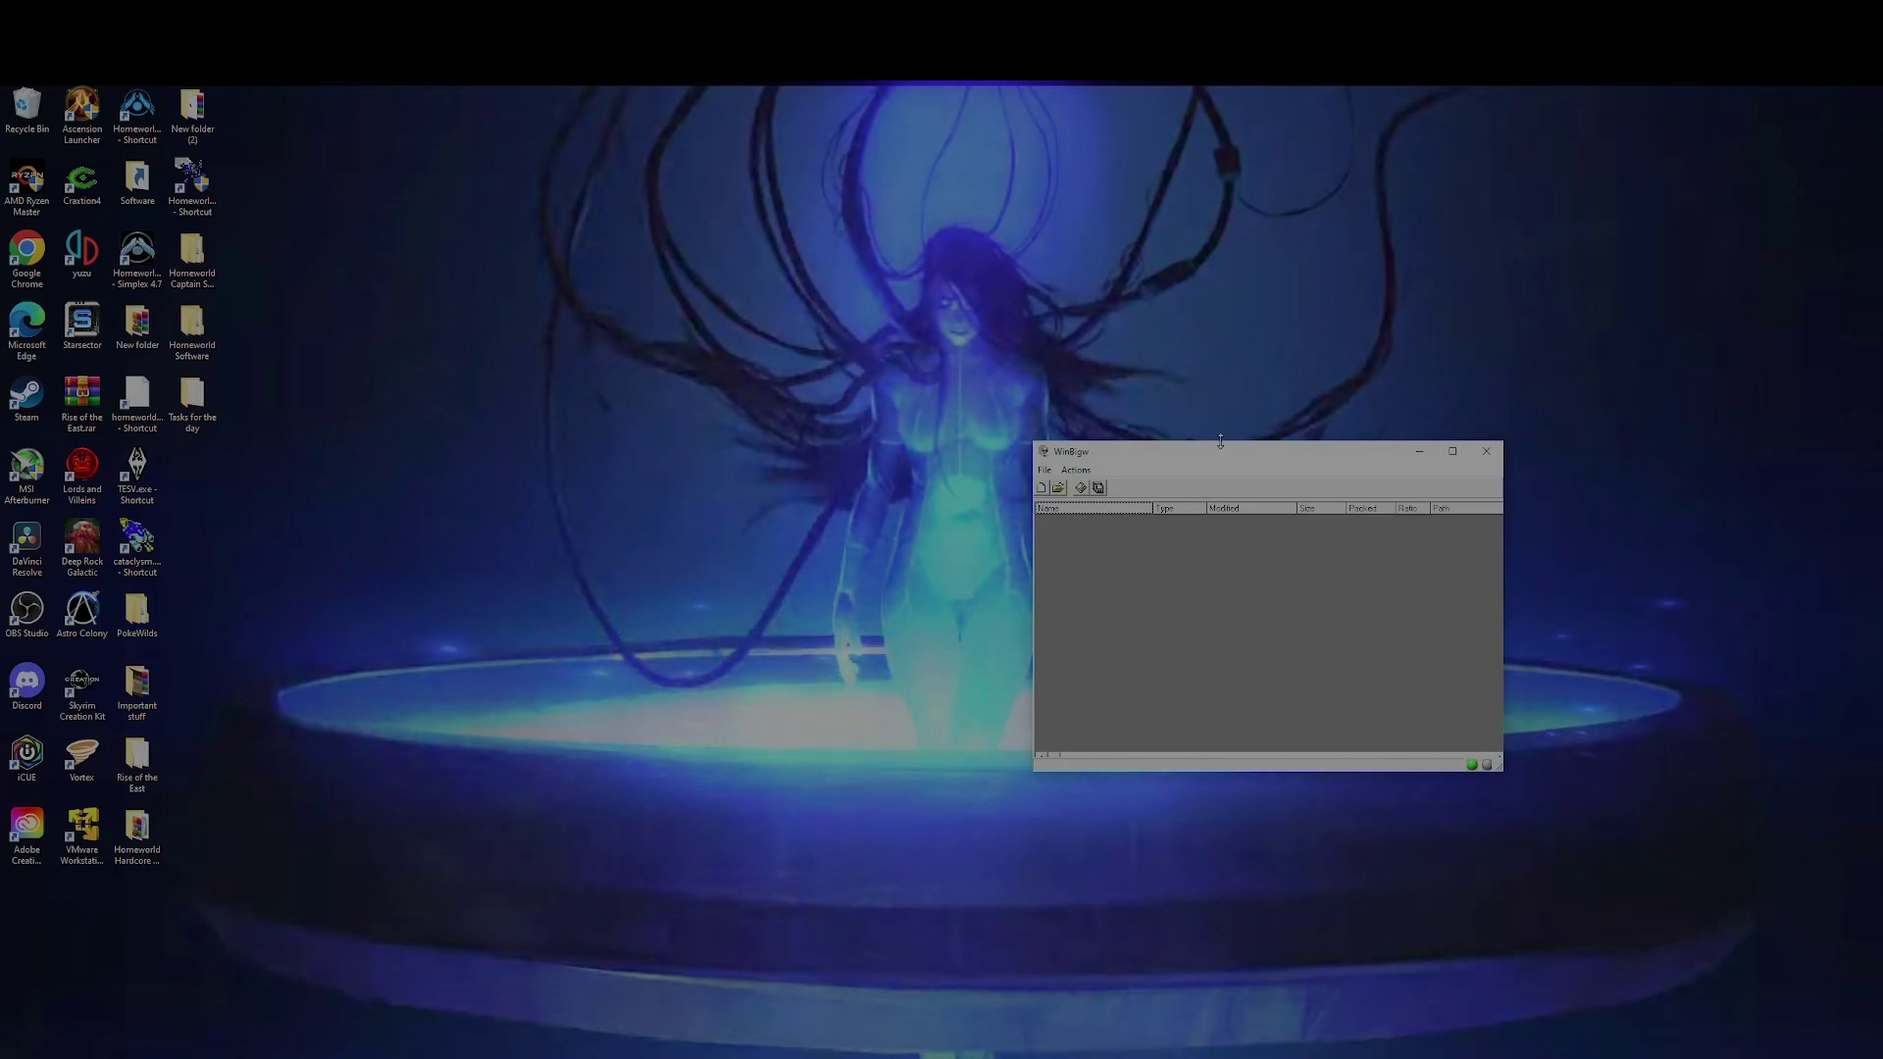
left_click_drag(1206, 458, 953, 464)
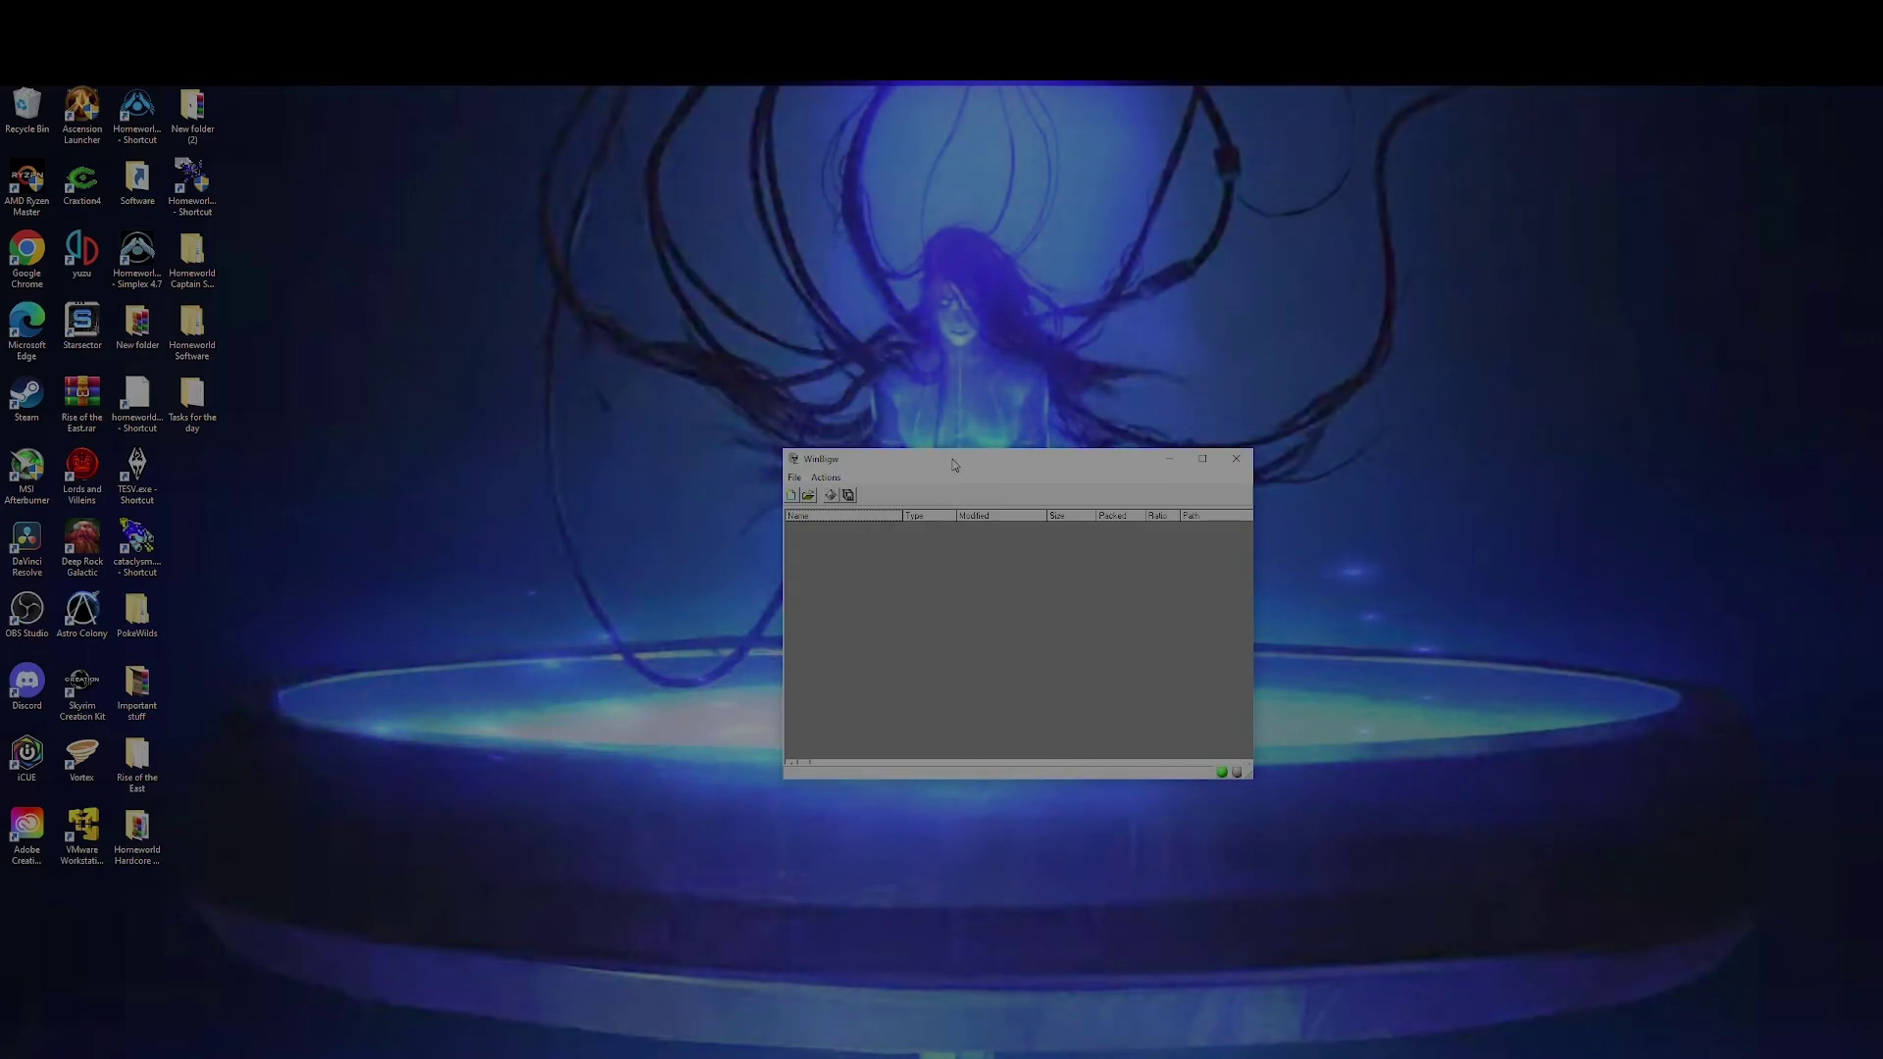
left_click_drag(955, 464, 963, 492)
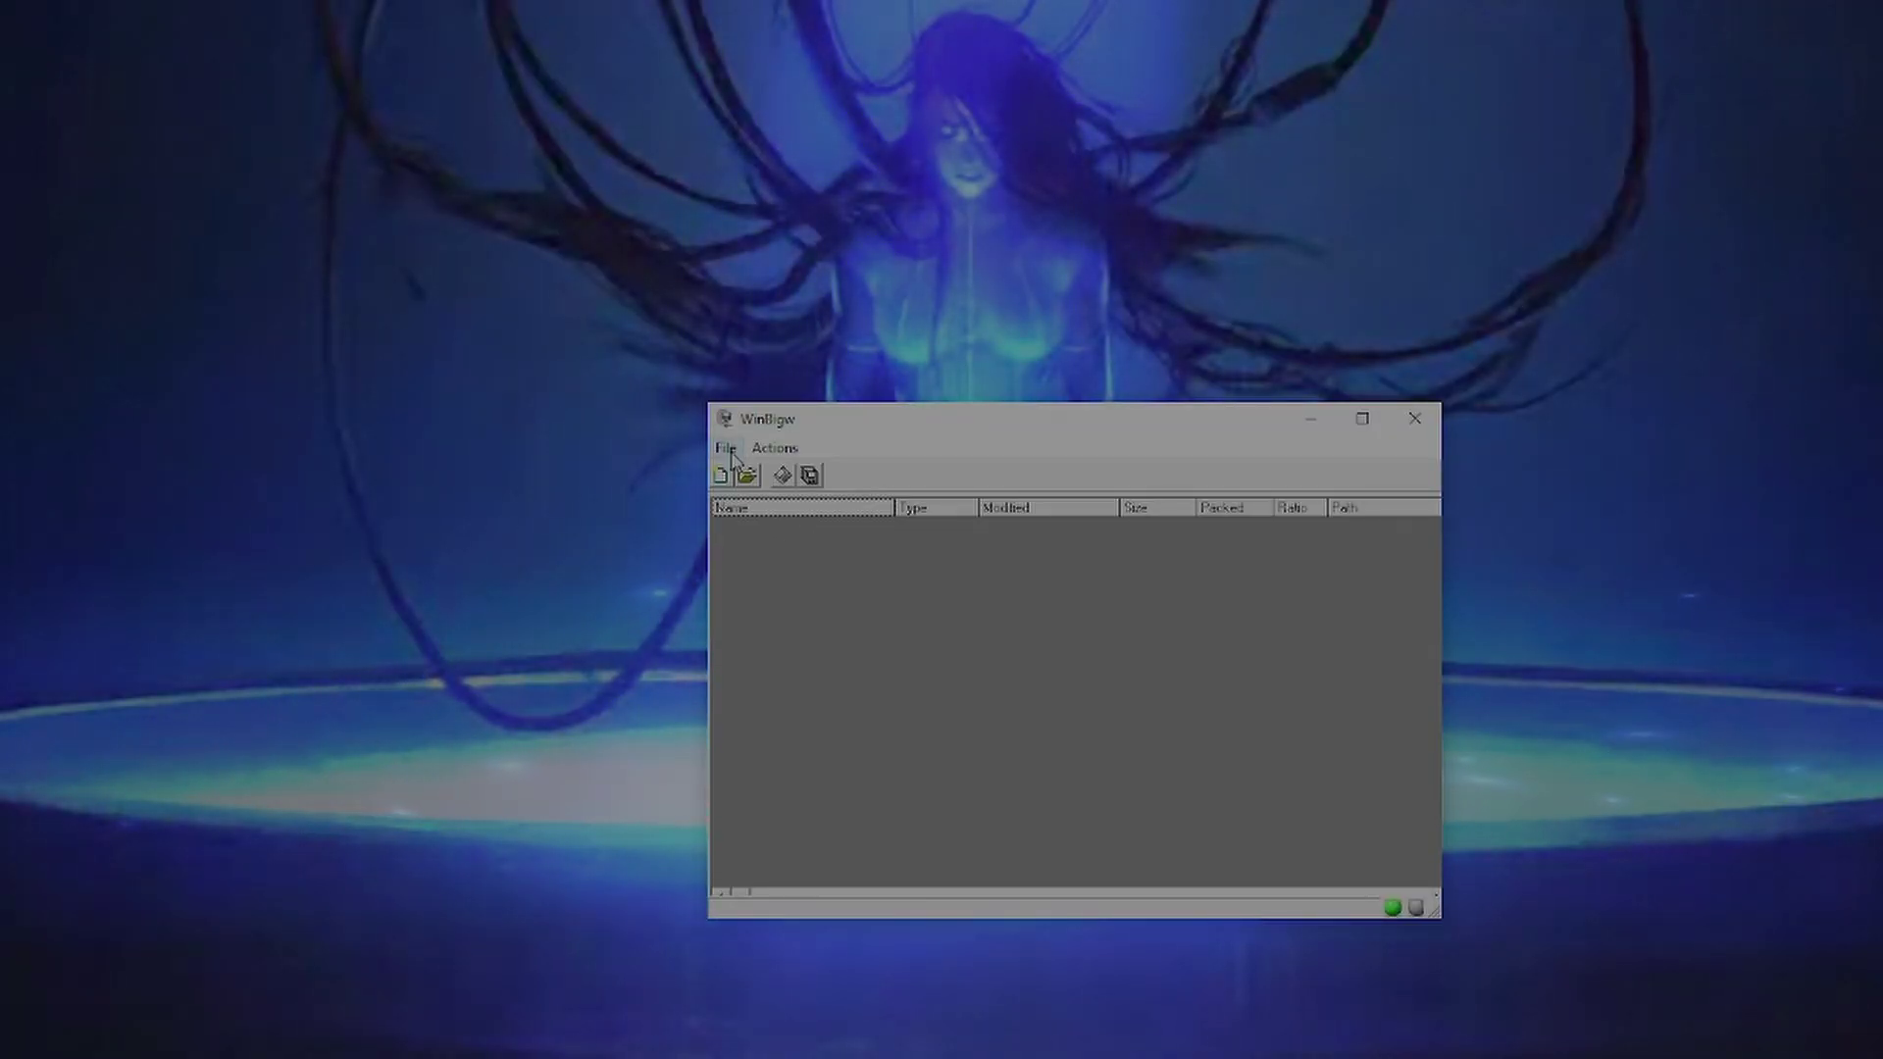
Step: Start opening an existing archive and select Homeworld.big in C:\Sierra\Homeworld
left_click(730, 457)
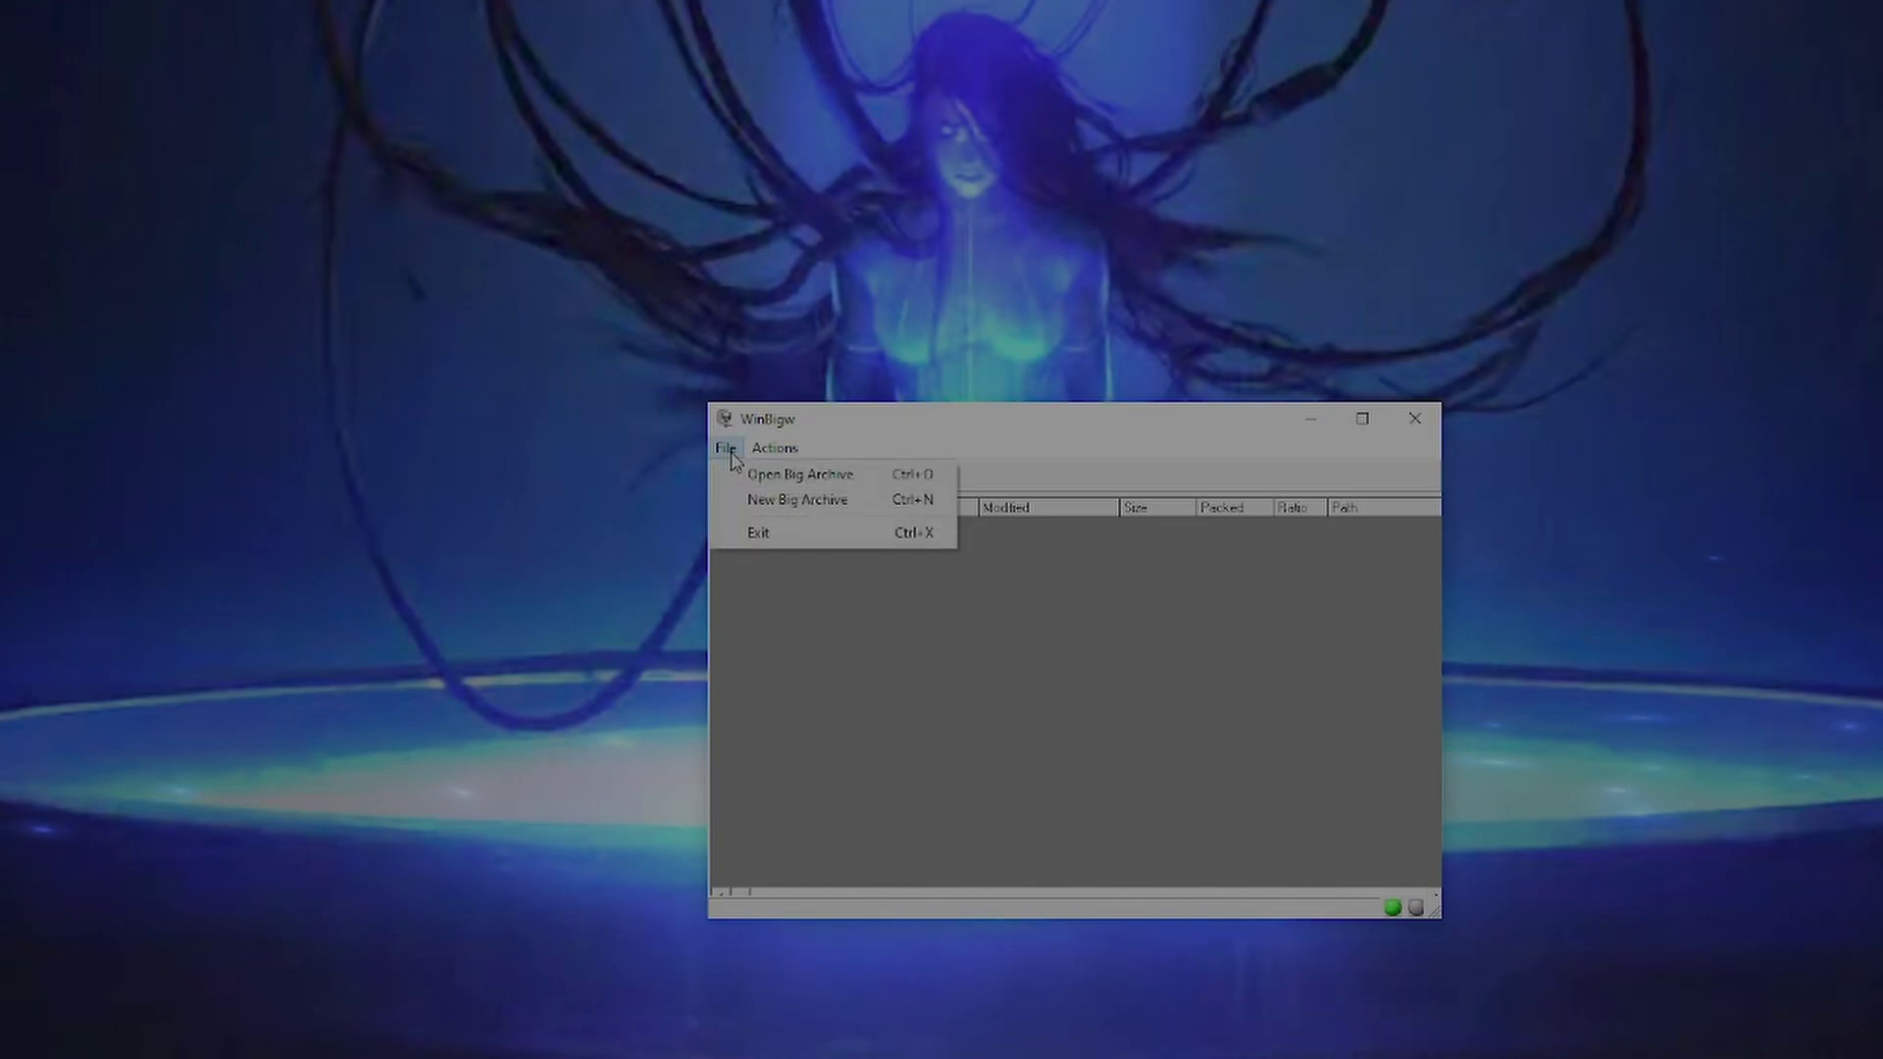
left_click(775, 472)
left_click_drag(1089, 403, 660, 147)
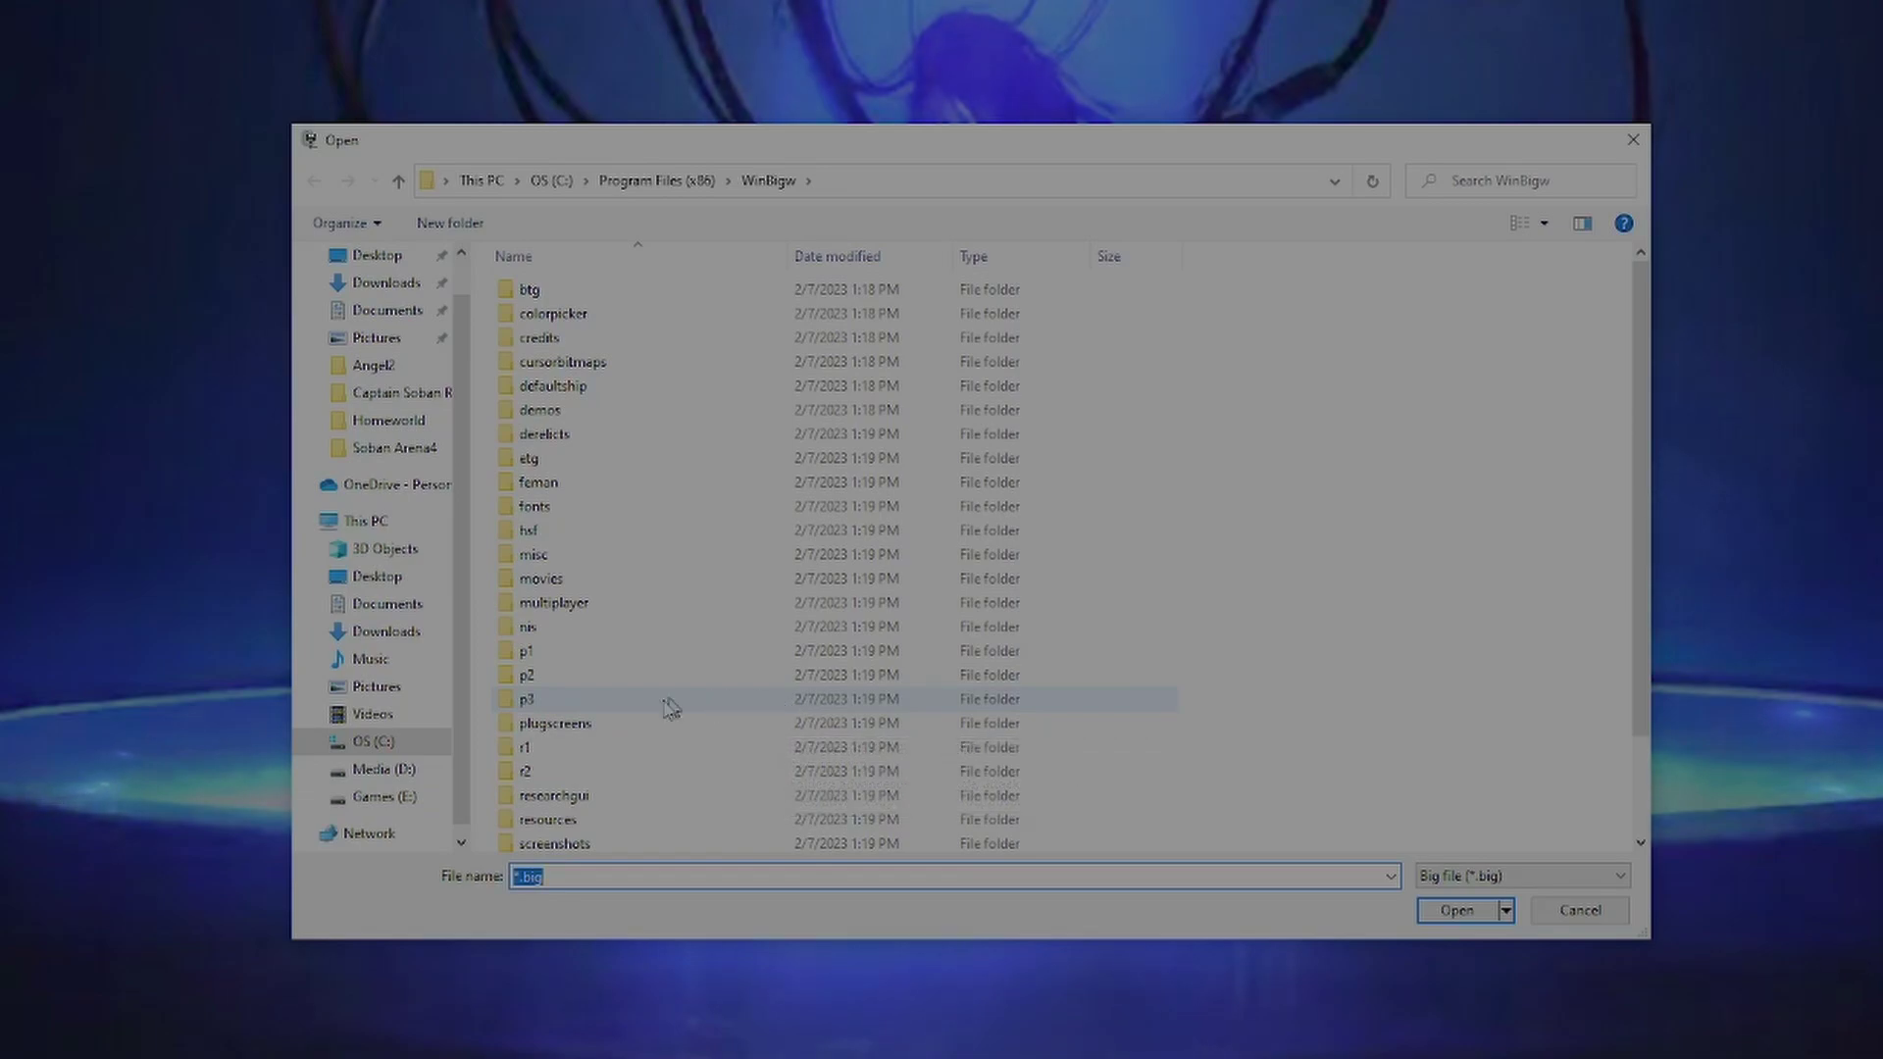
left_click(372, 741)
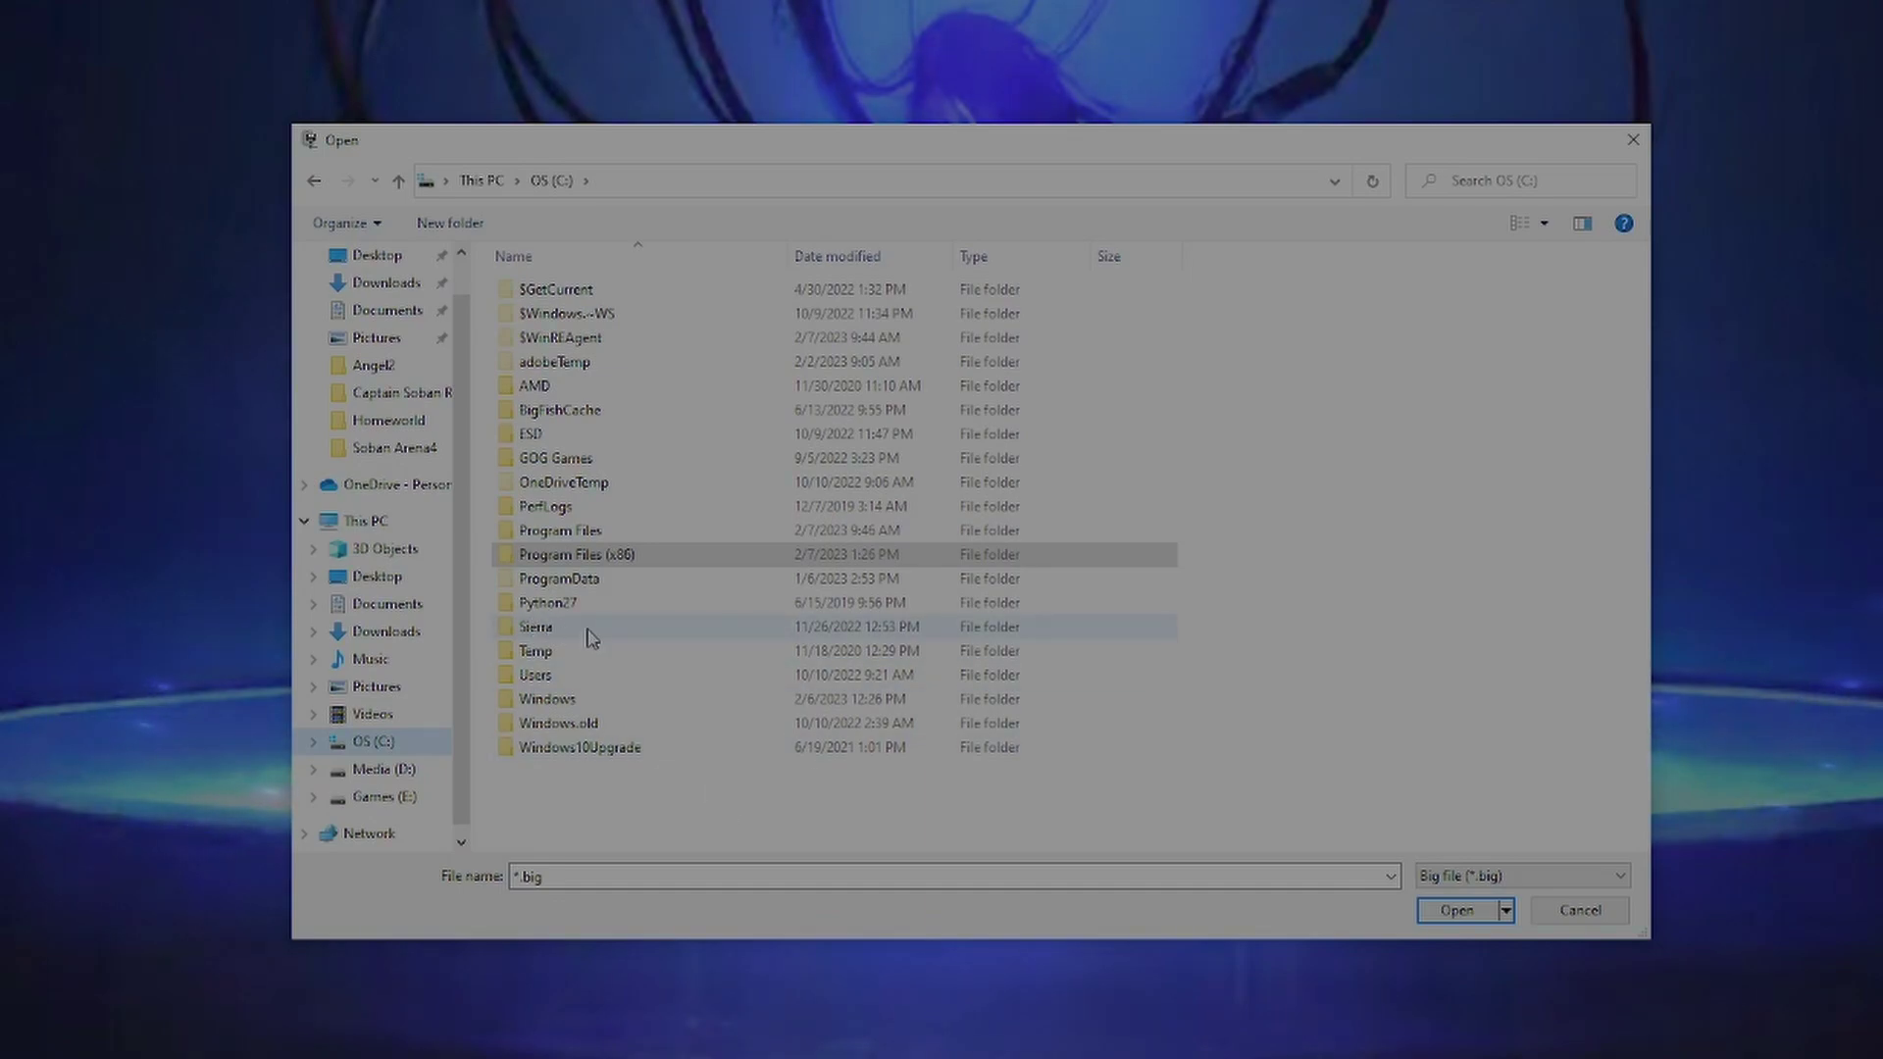
double_click(546, 635)
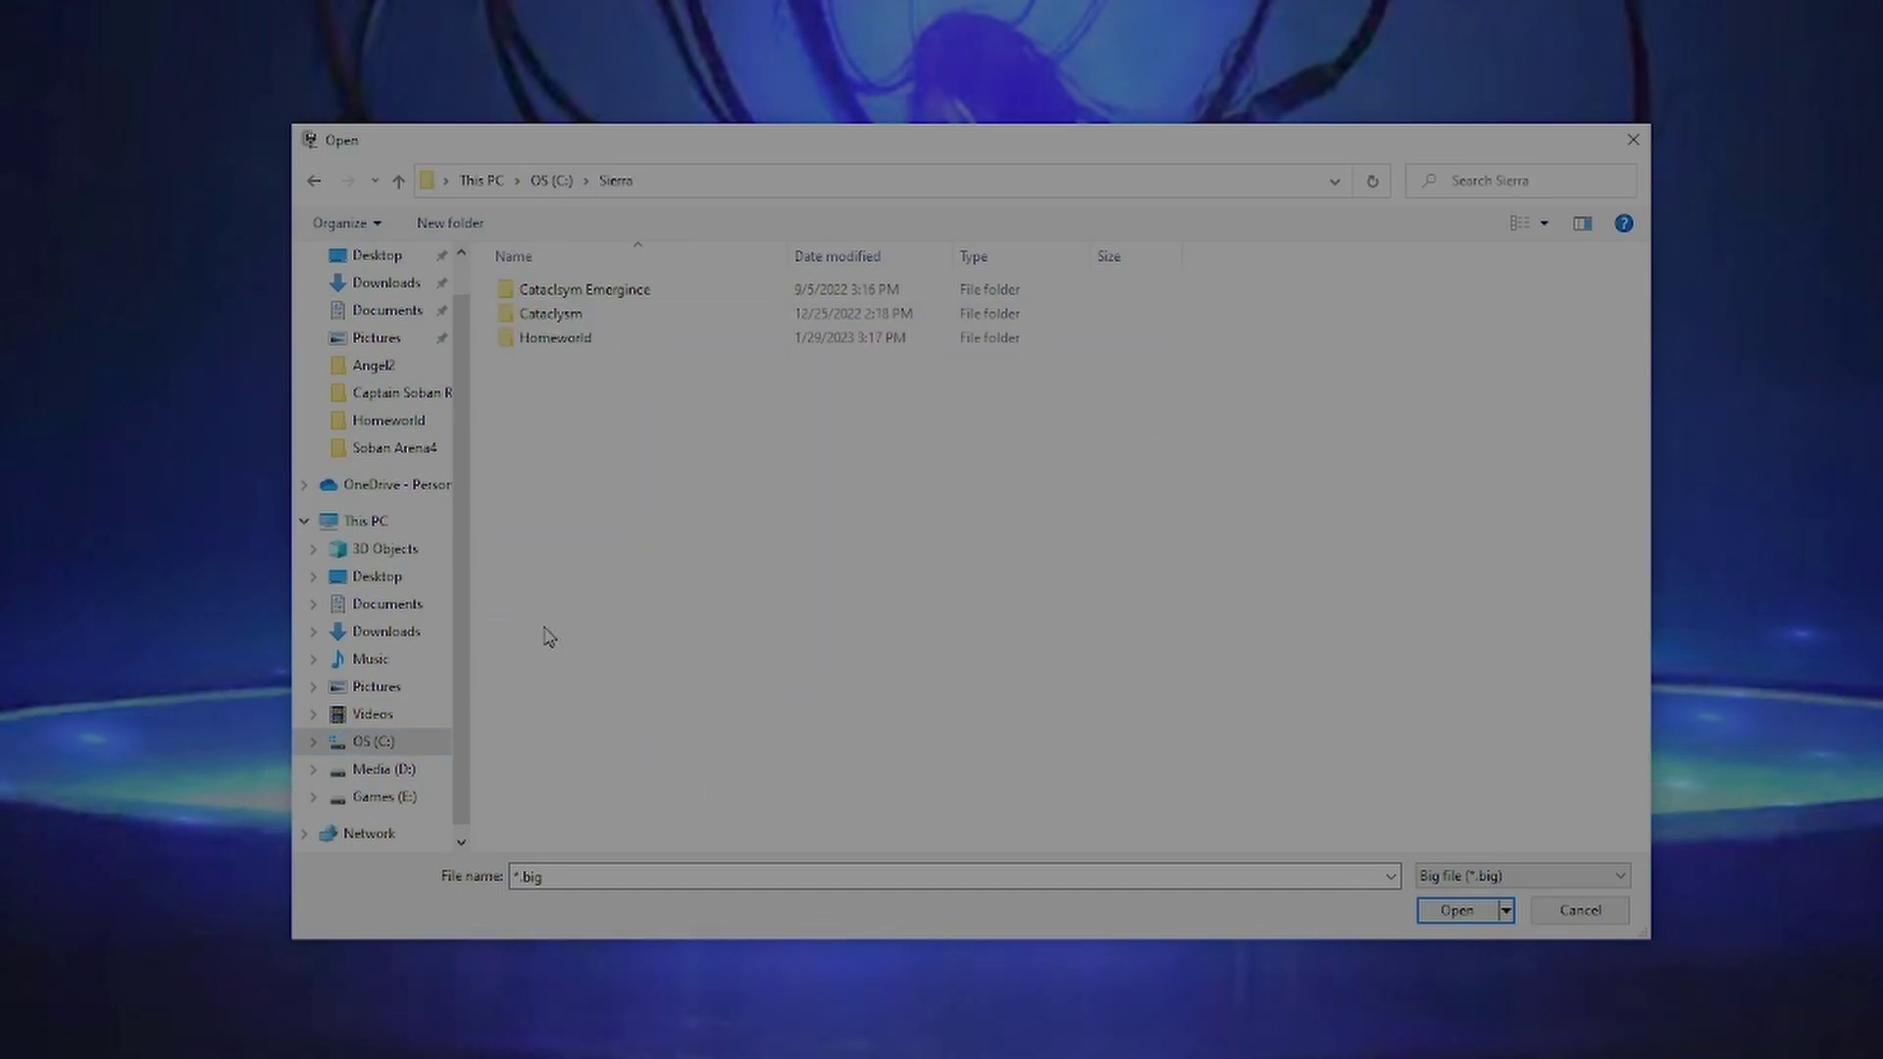
double_click(571, 339)
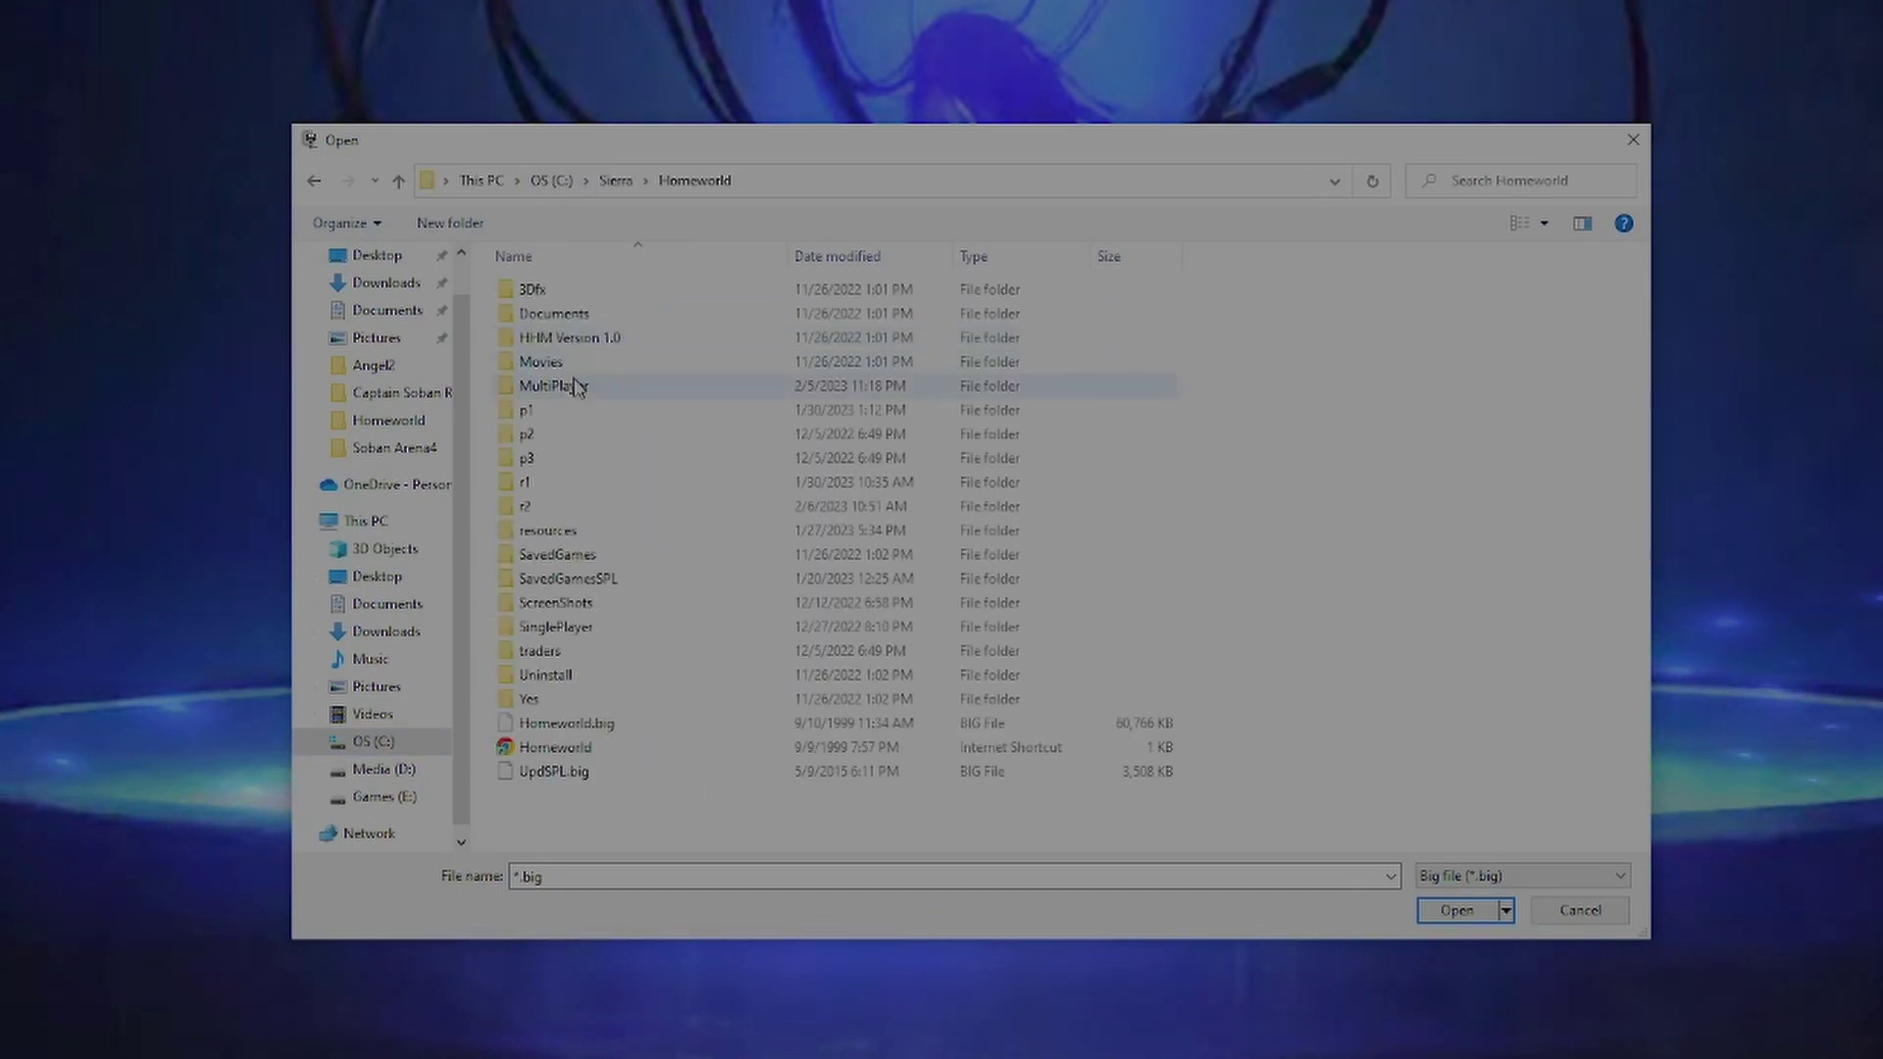
left_click(627, 724)
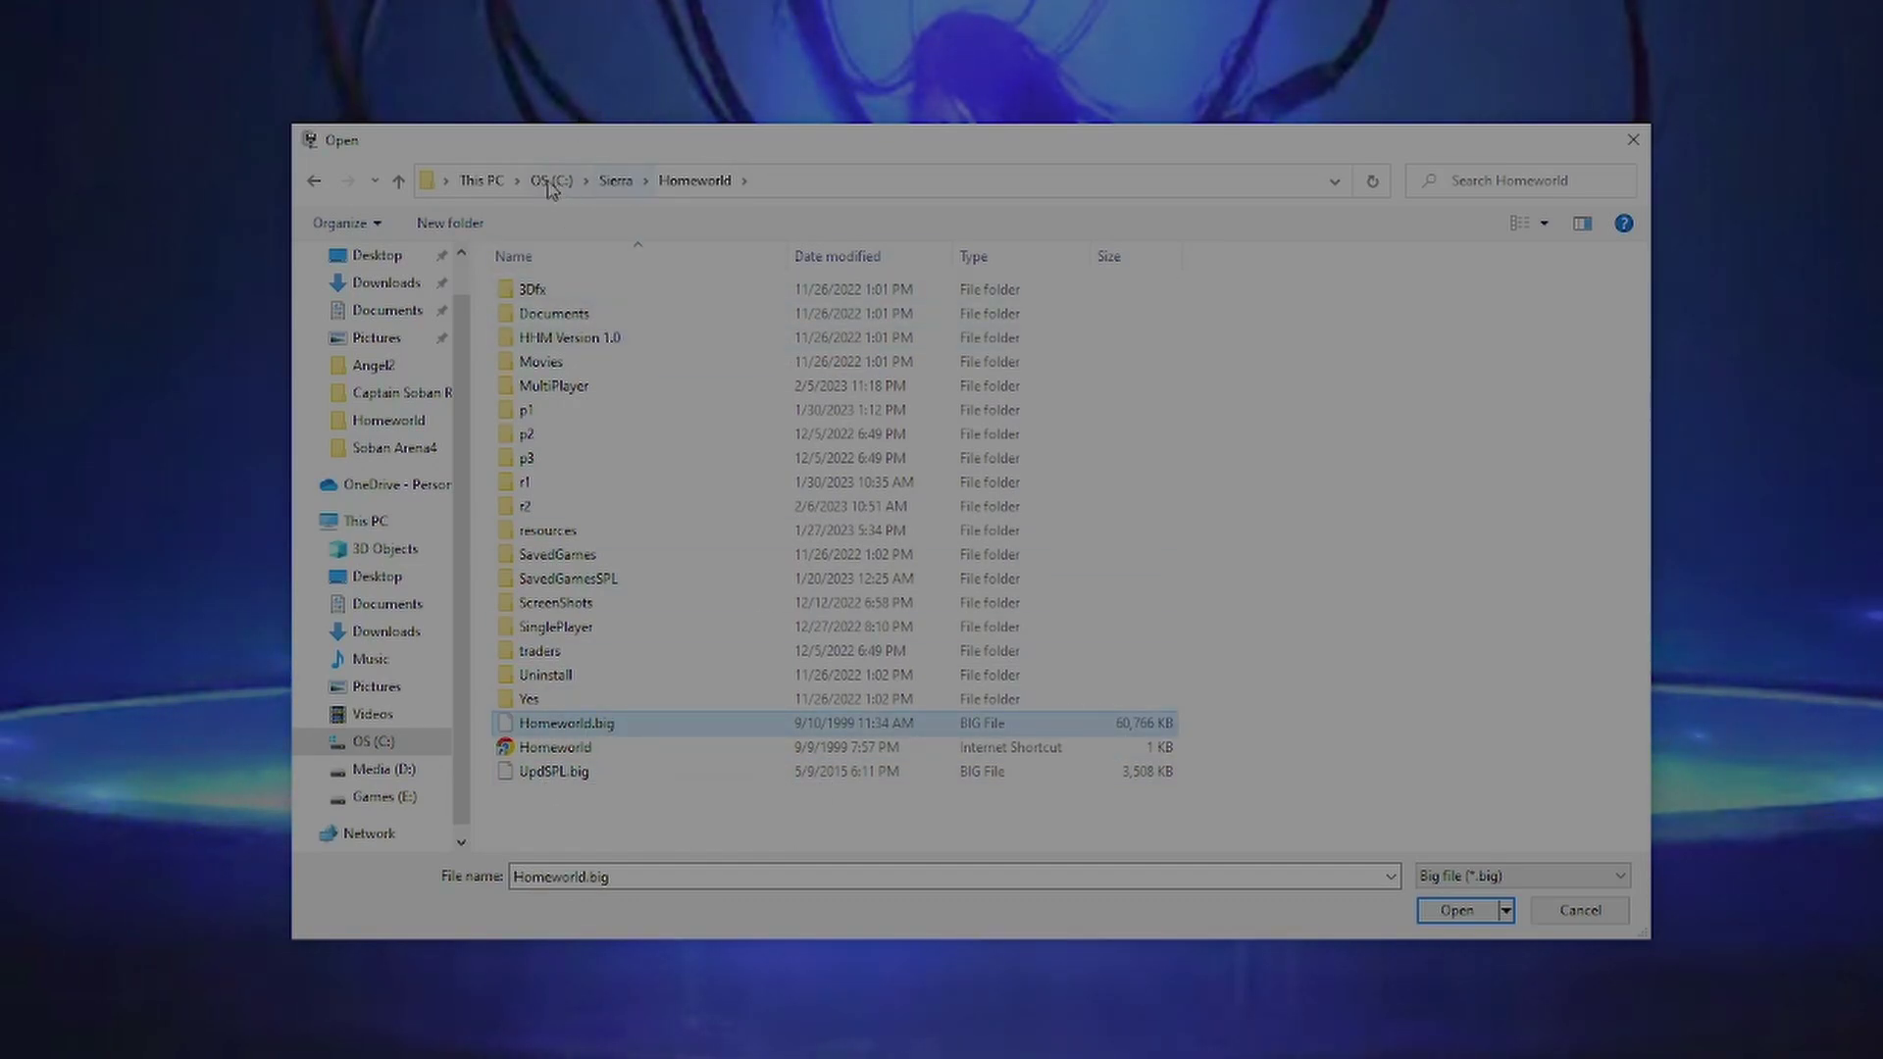
Step: Browse the Games (E:) Steam folders down to Homeworld1Classic's Data folder
left_click(471, 181)
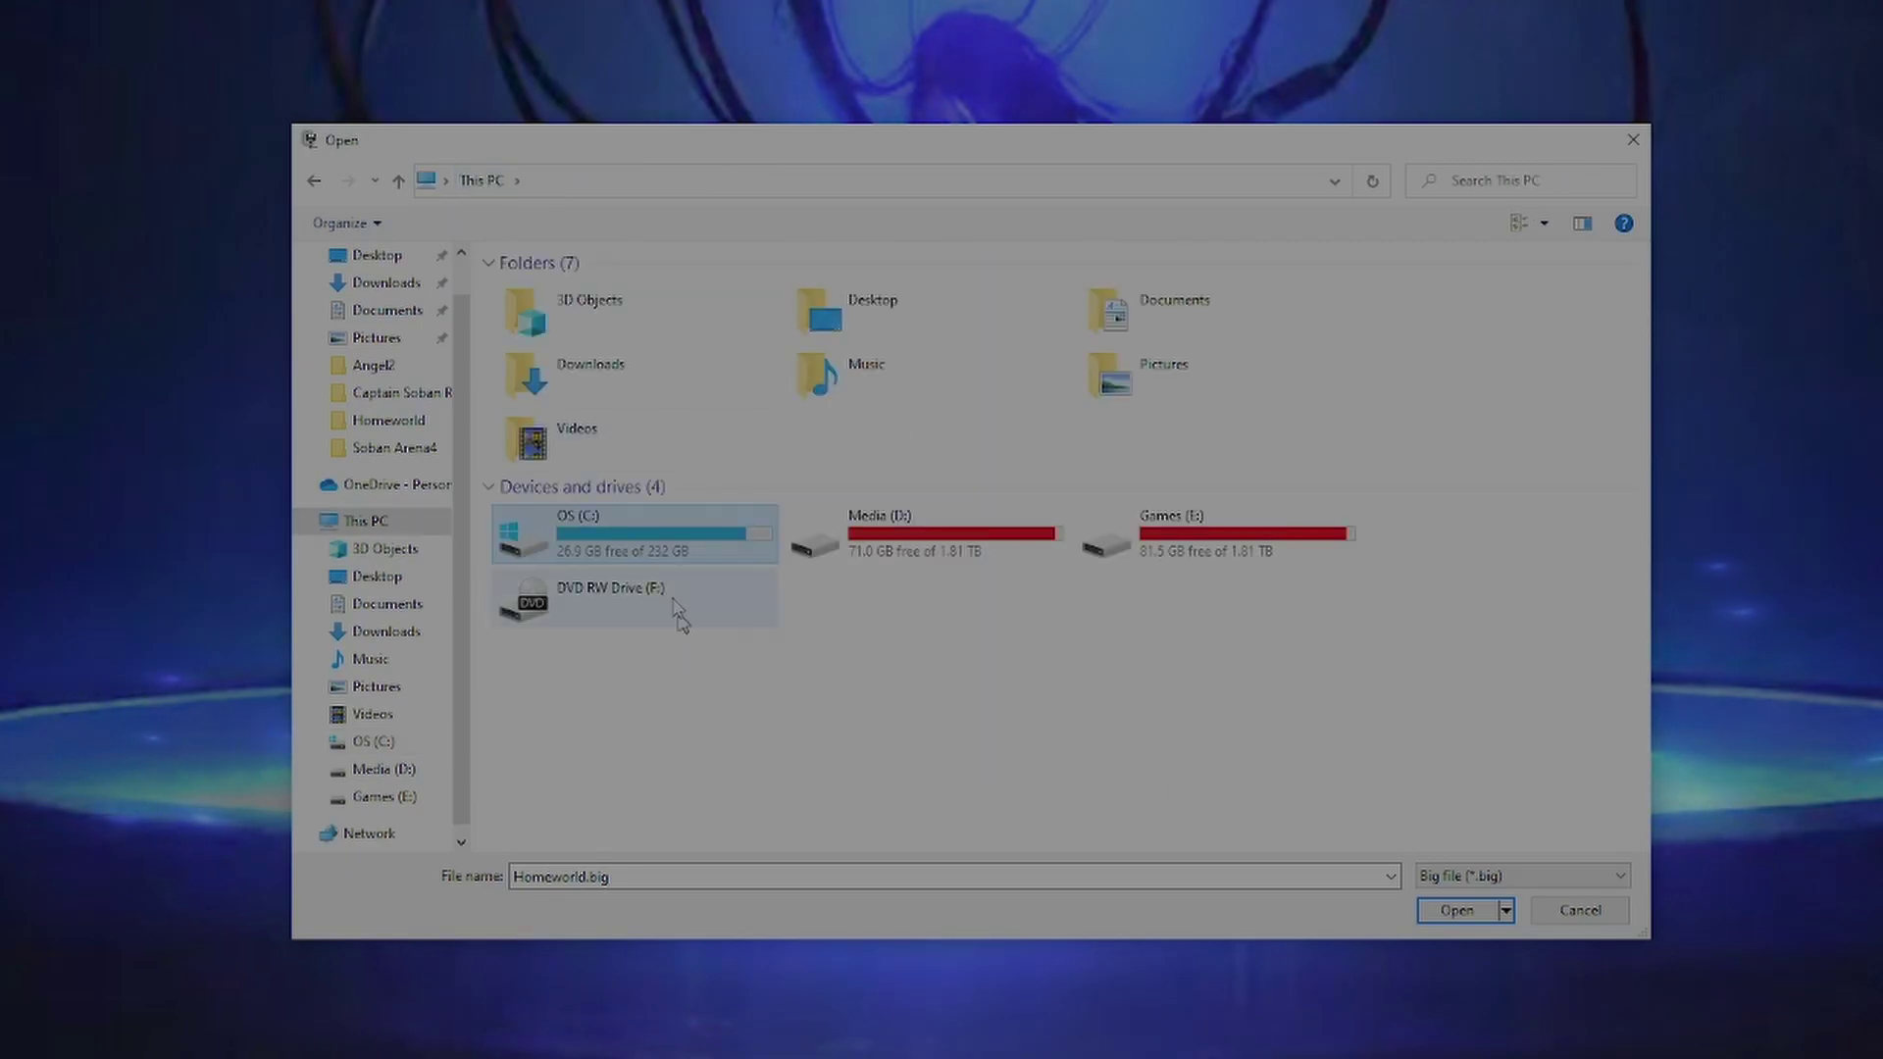
double_click(1234, 548)
scroll(790, 559, "down", 8)
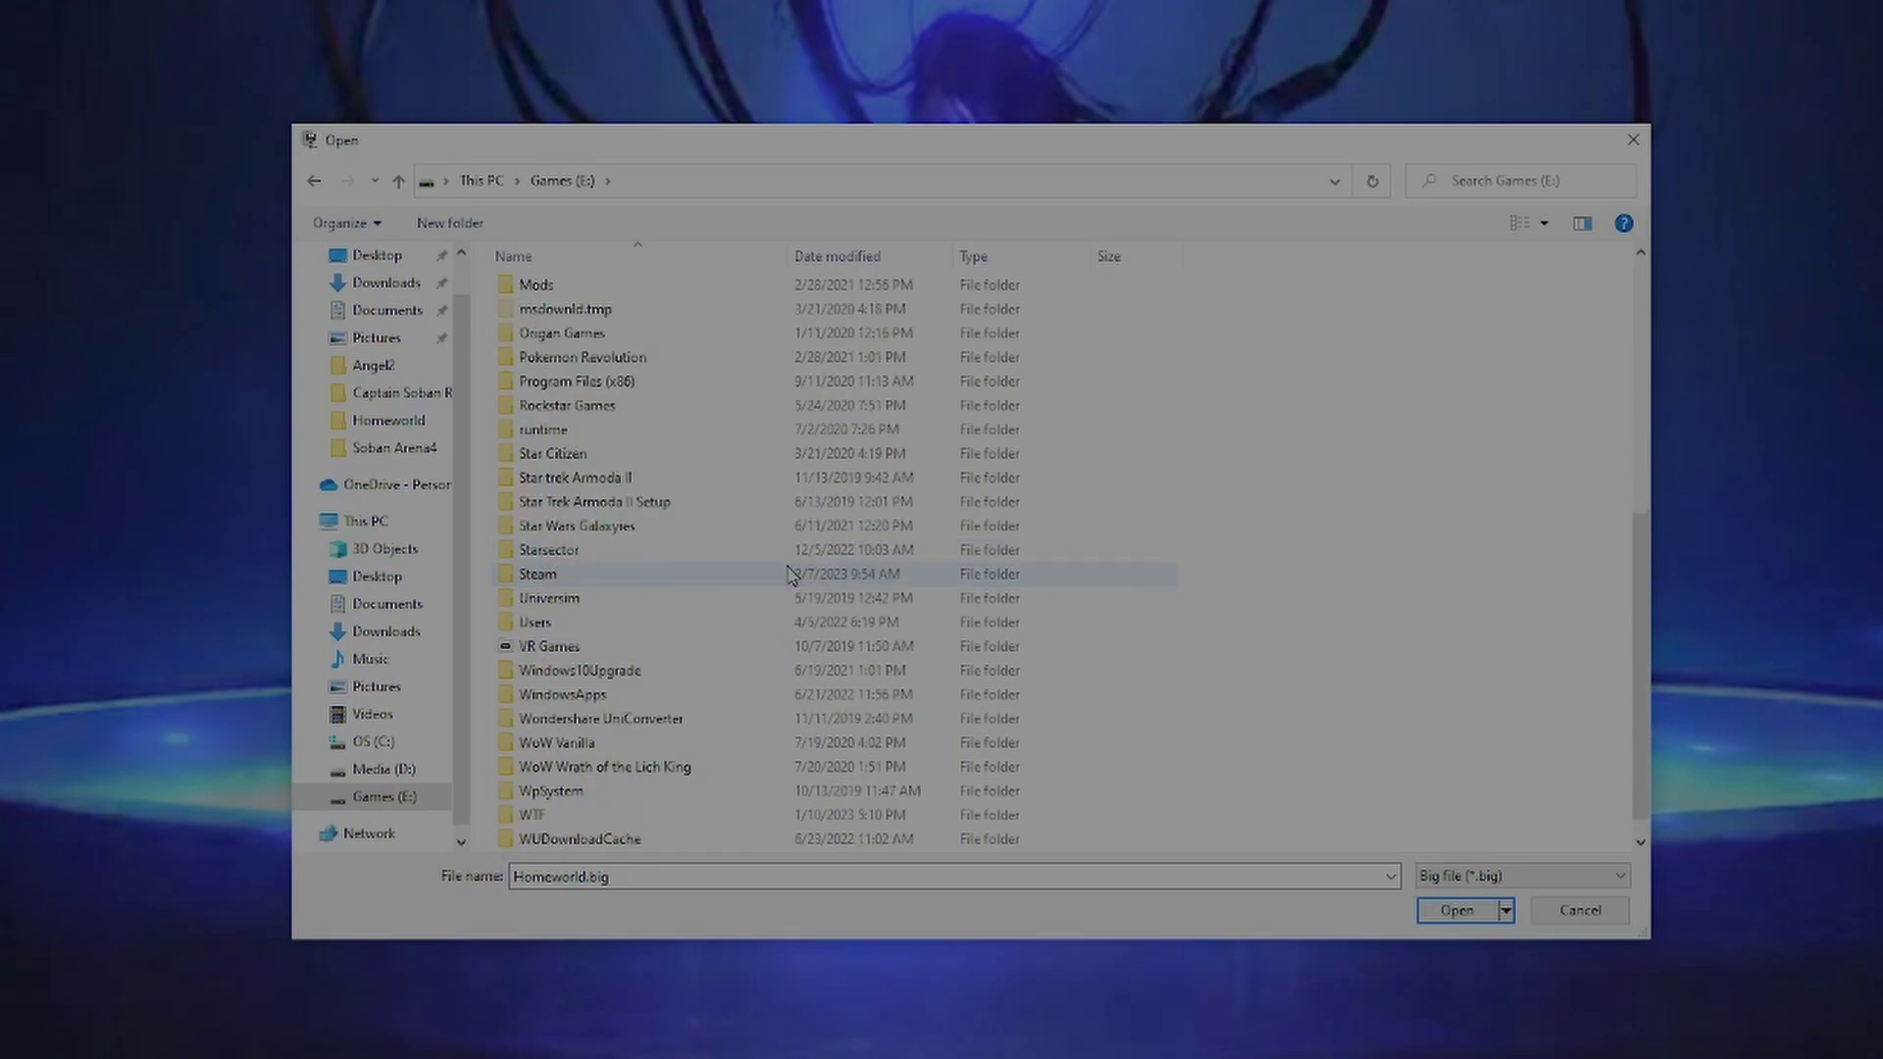
double_click(608, 576)
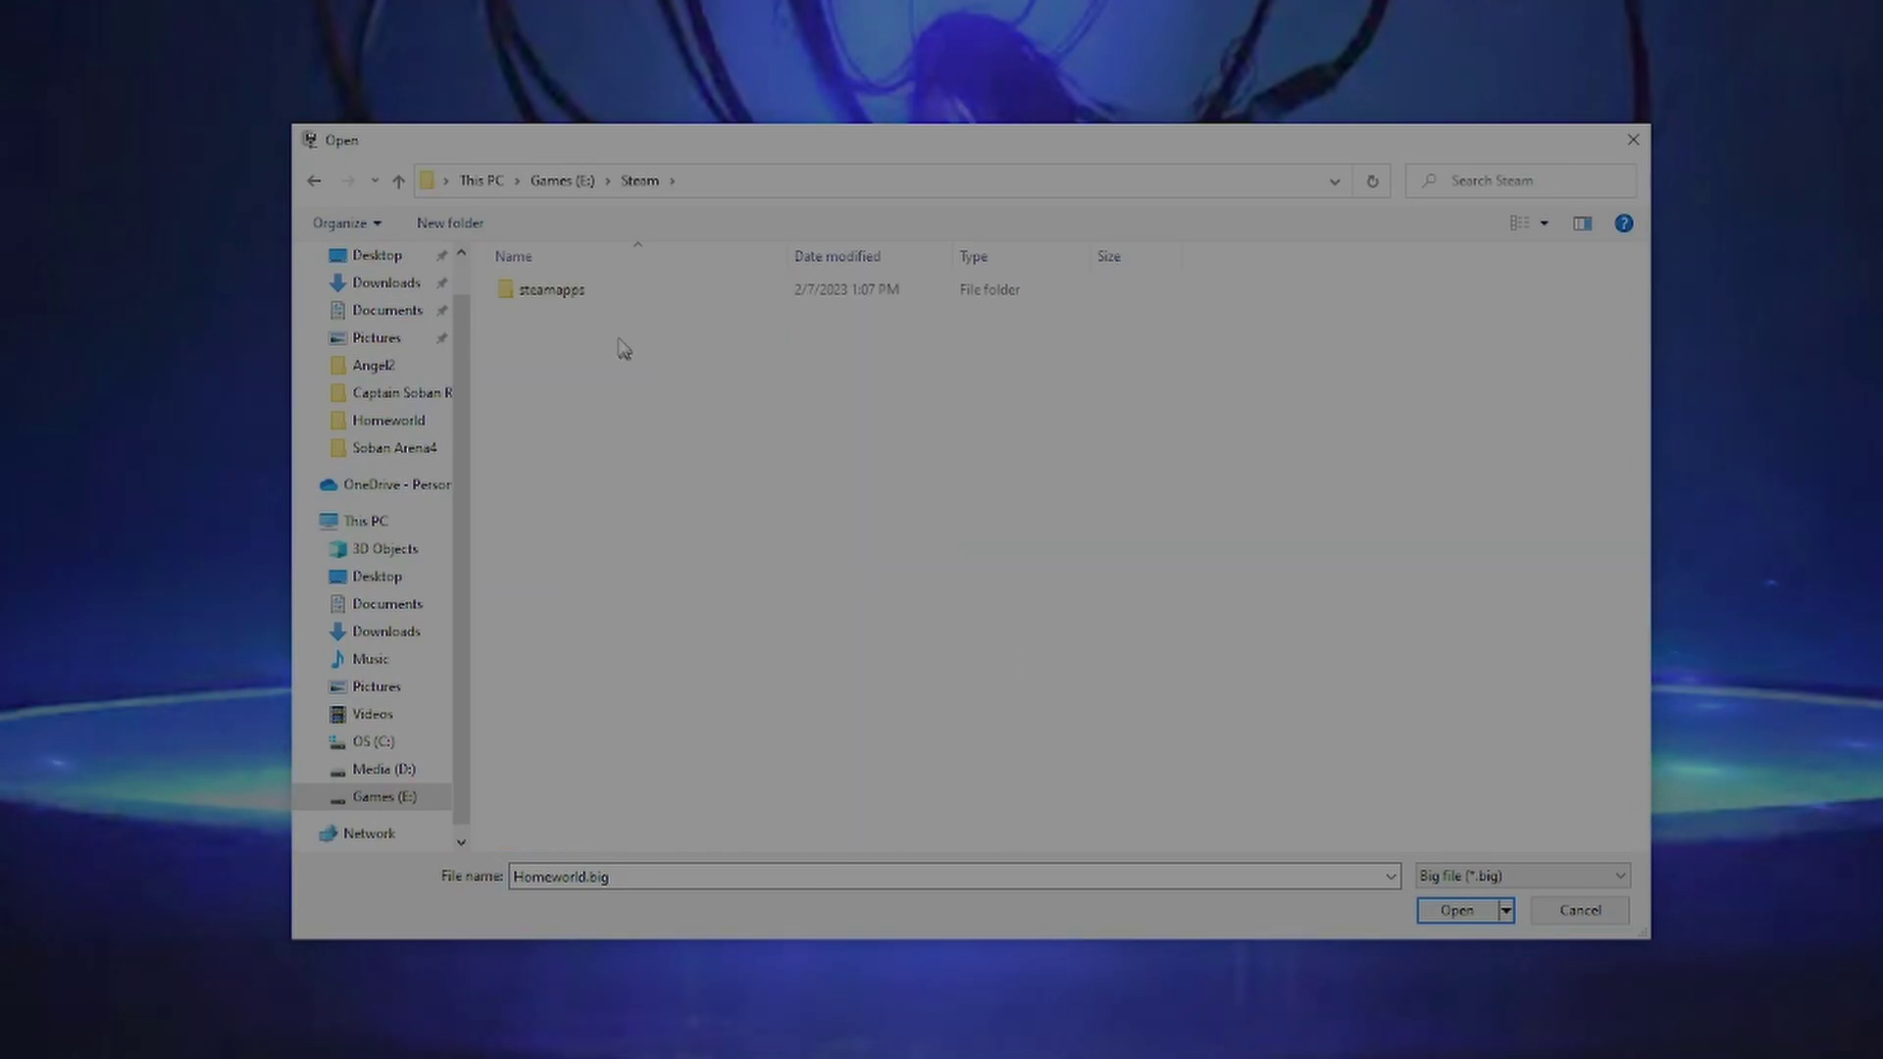
double_click(569, 292)
double_click(569, 290)
scroll(702, 601, "down", 4)
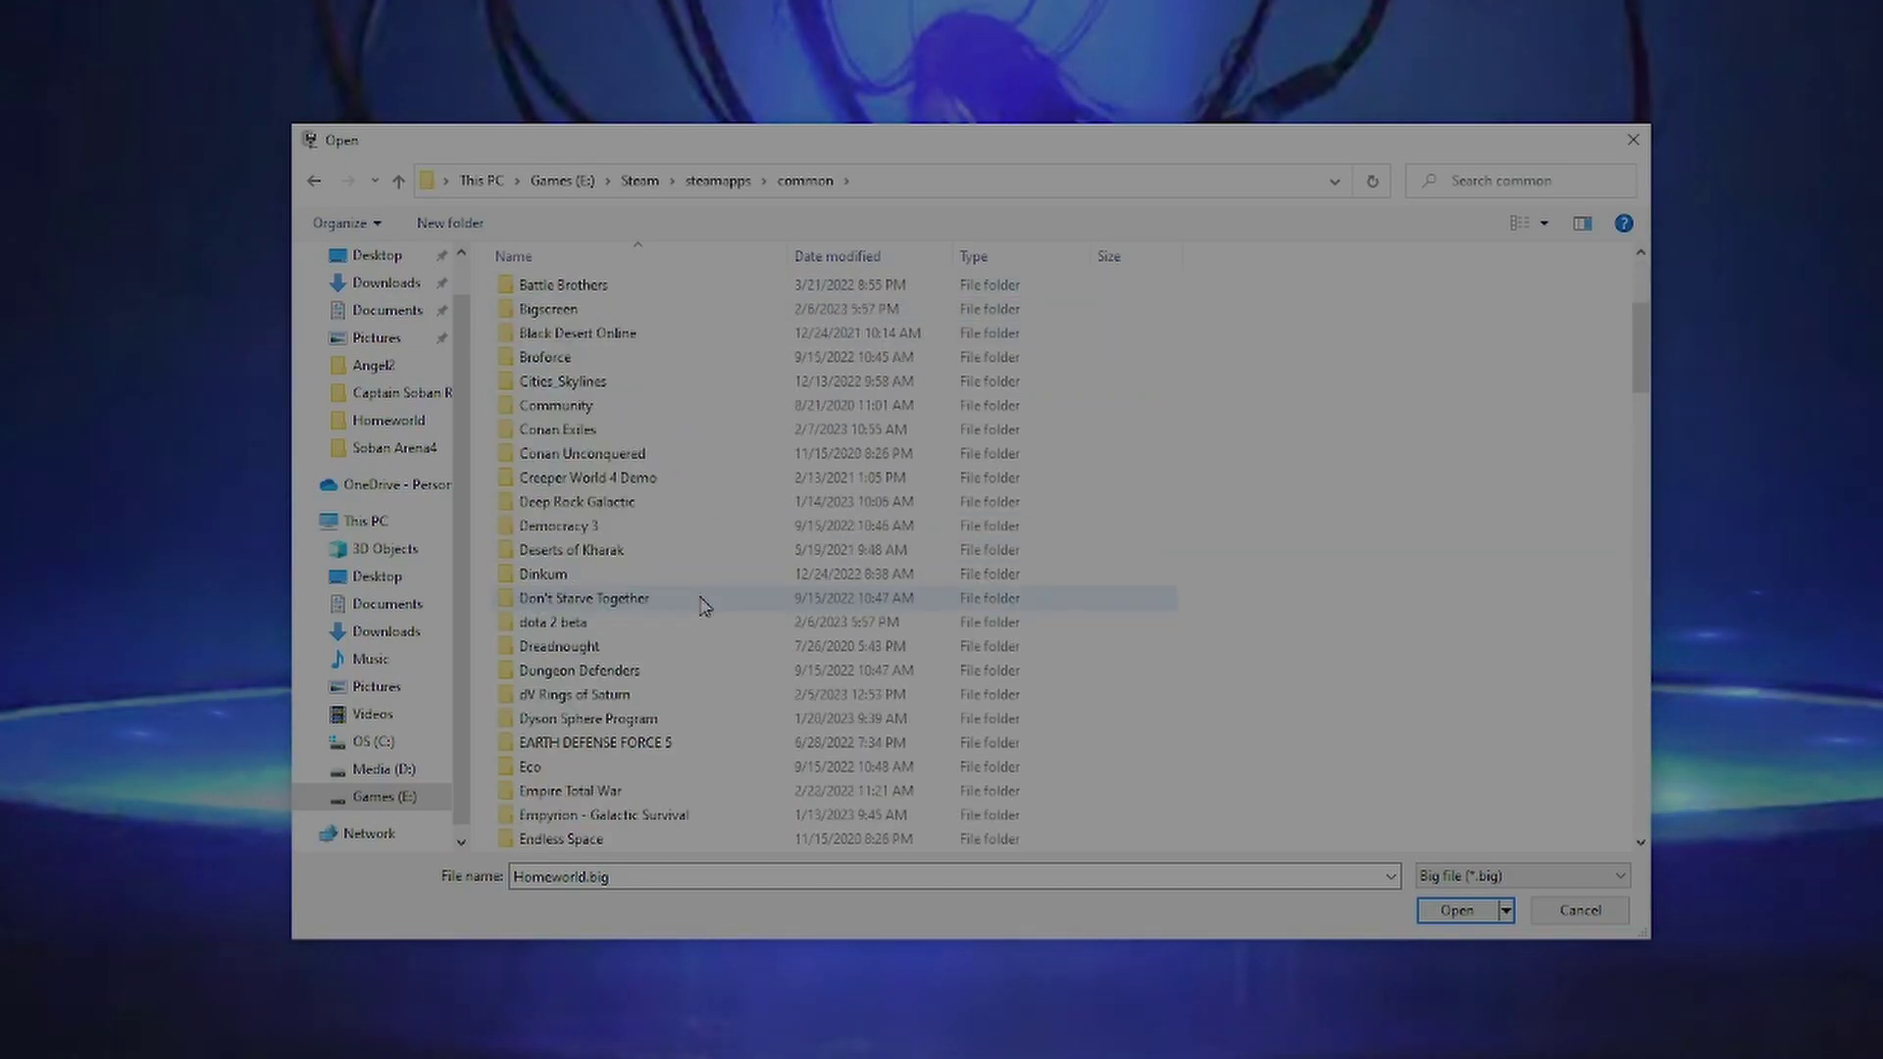
scroll(702, 601, "down", 10)
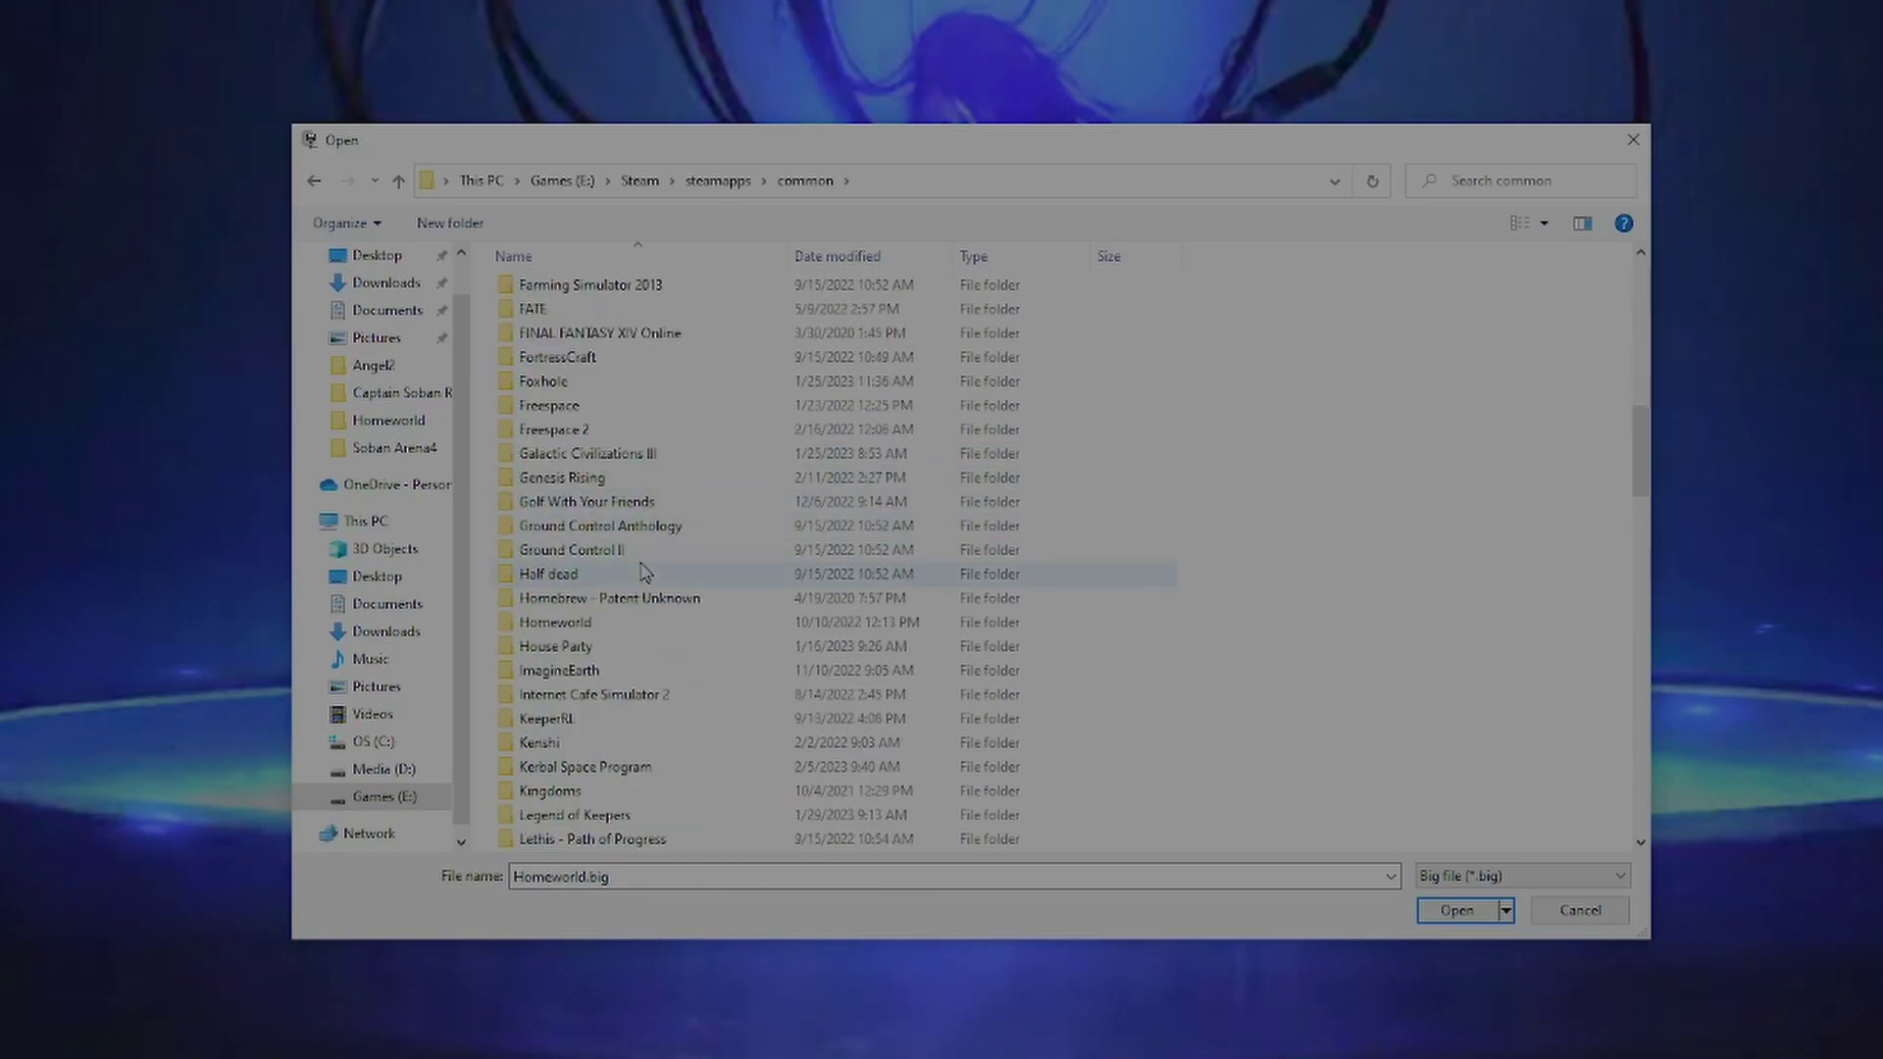
double_click(564, 623)
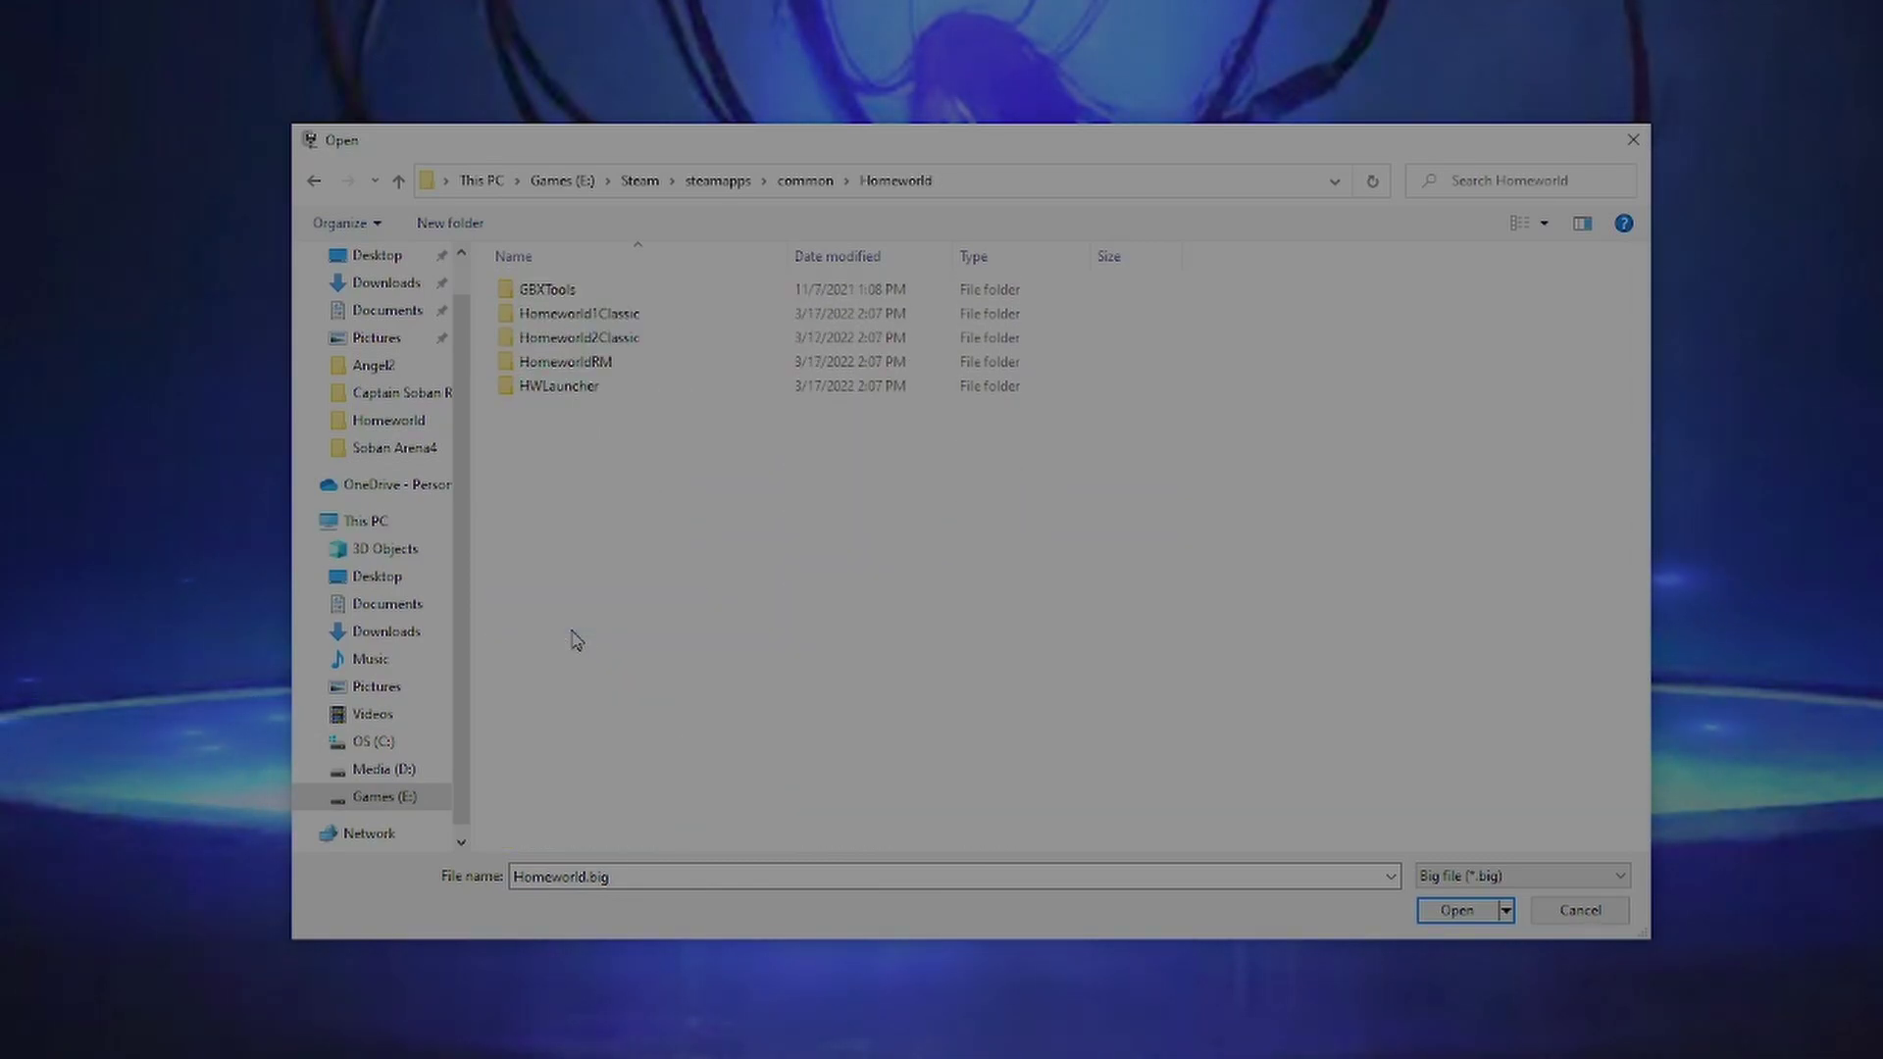
double_click(616, 315)
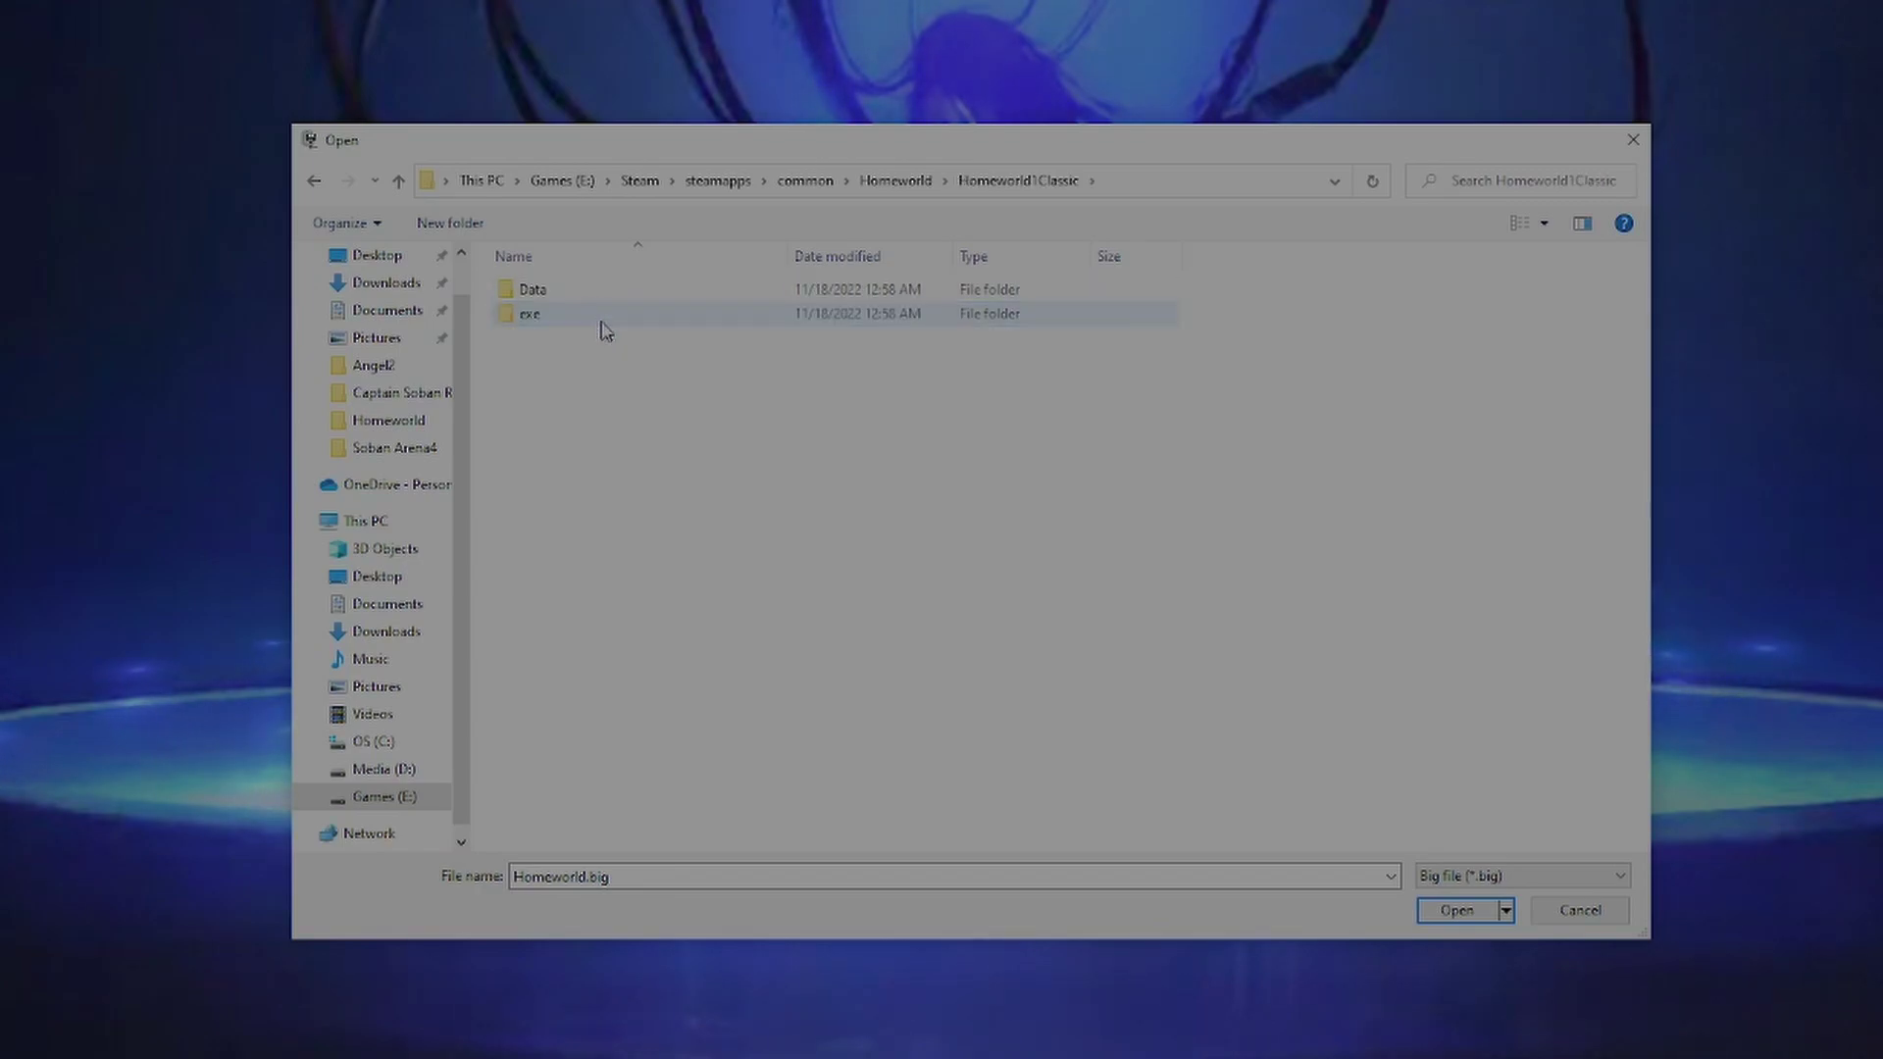
double_click(534, 290)
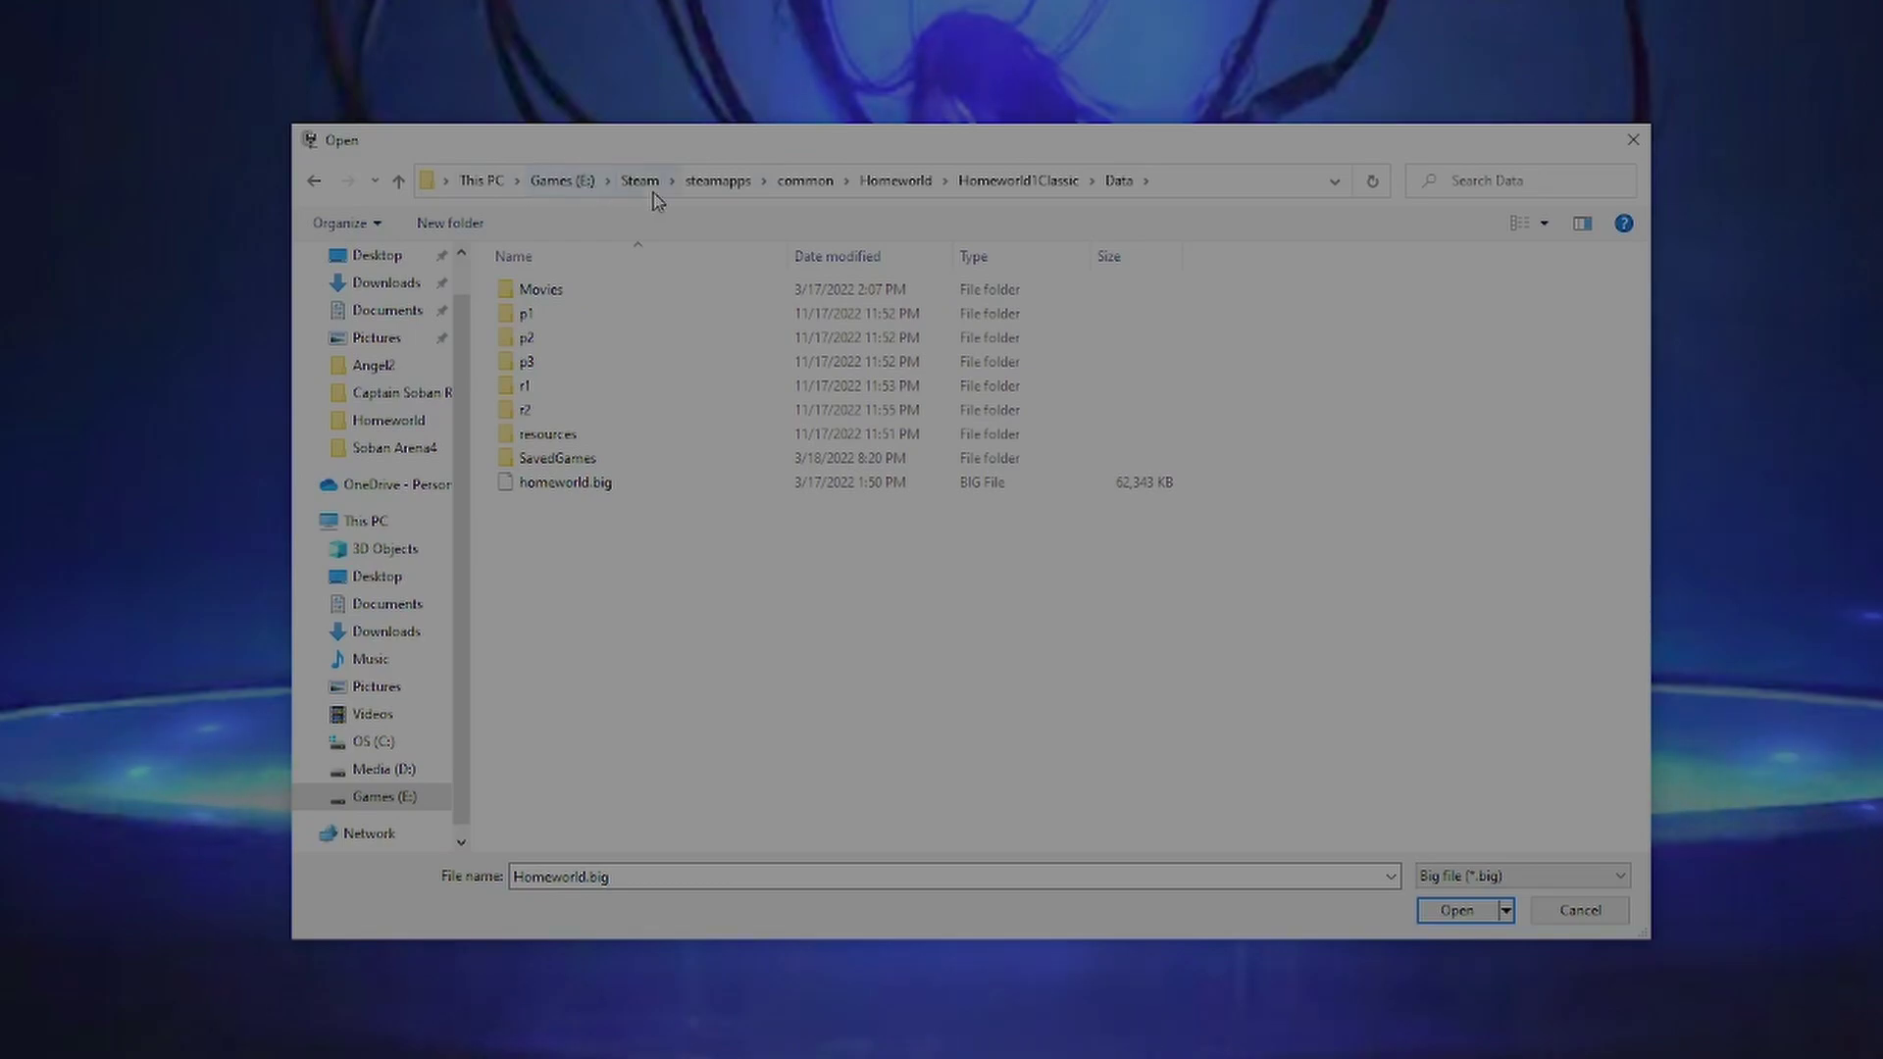
Step: Return to C:\Sierra\Homeworld and load Homeworld.big into WinBigw
left_click(571, 182)
left_click(478, 180)
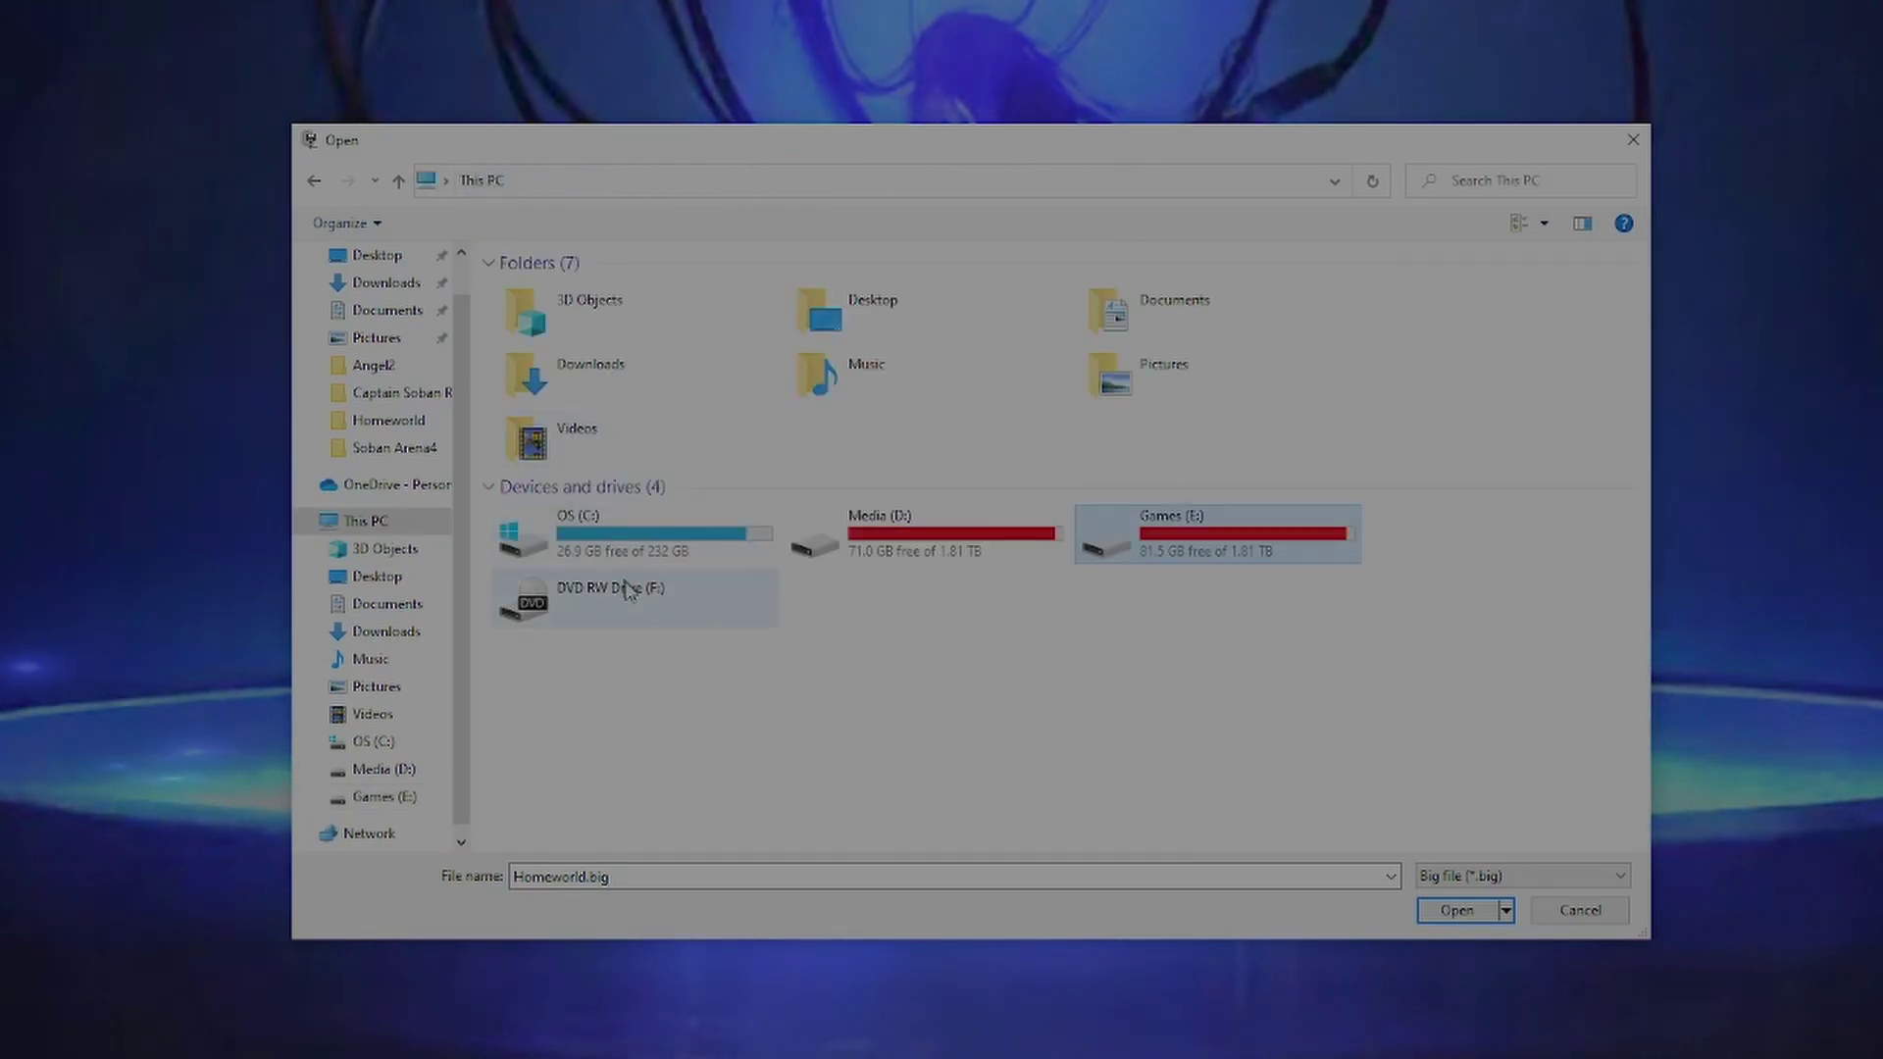
double_click(631, 540)
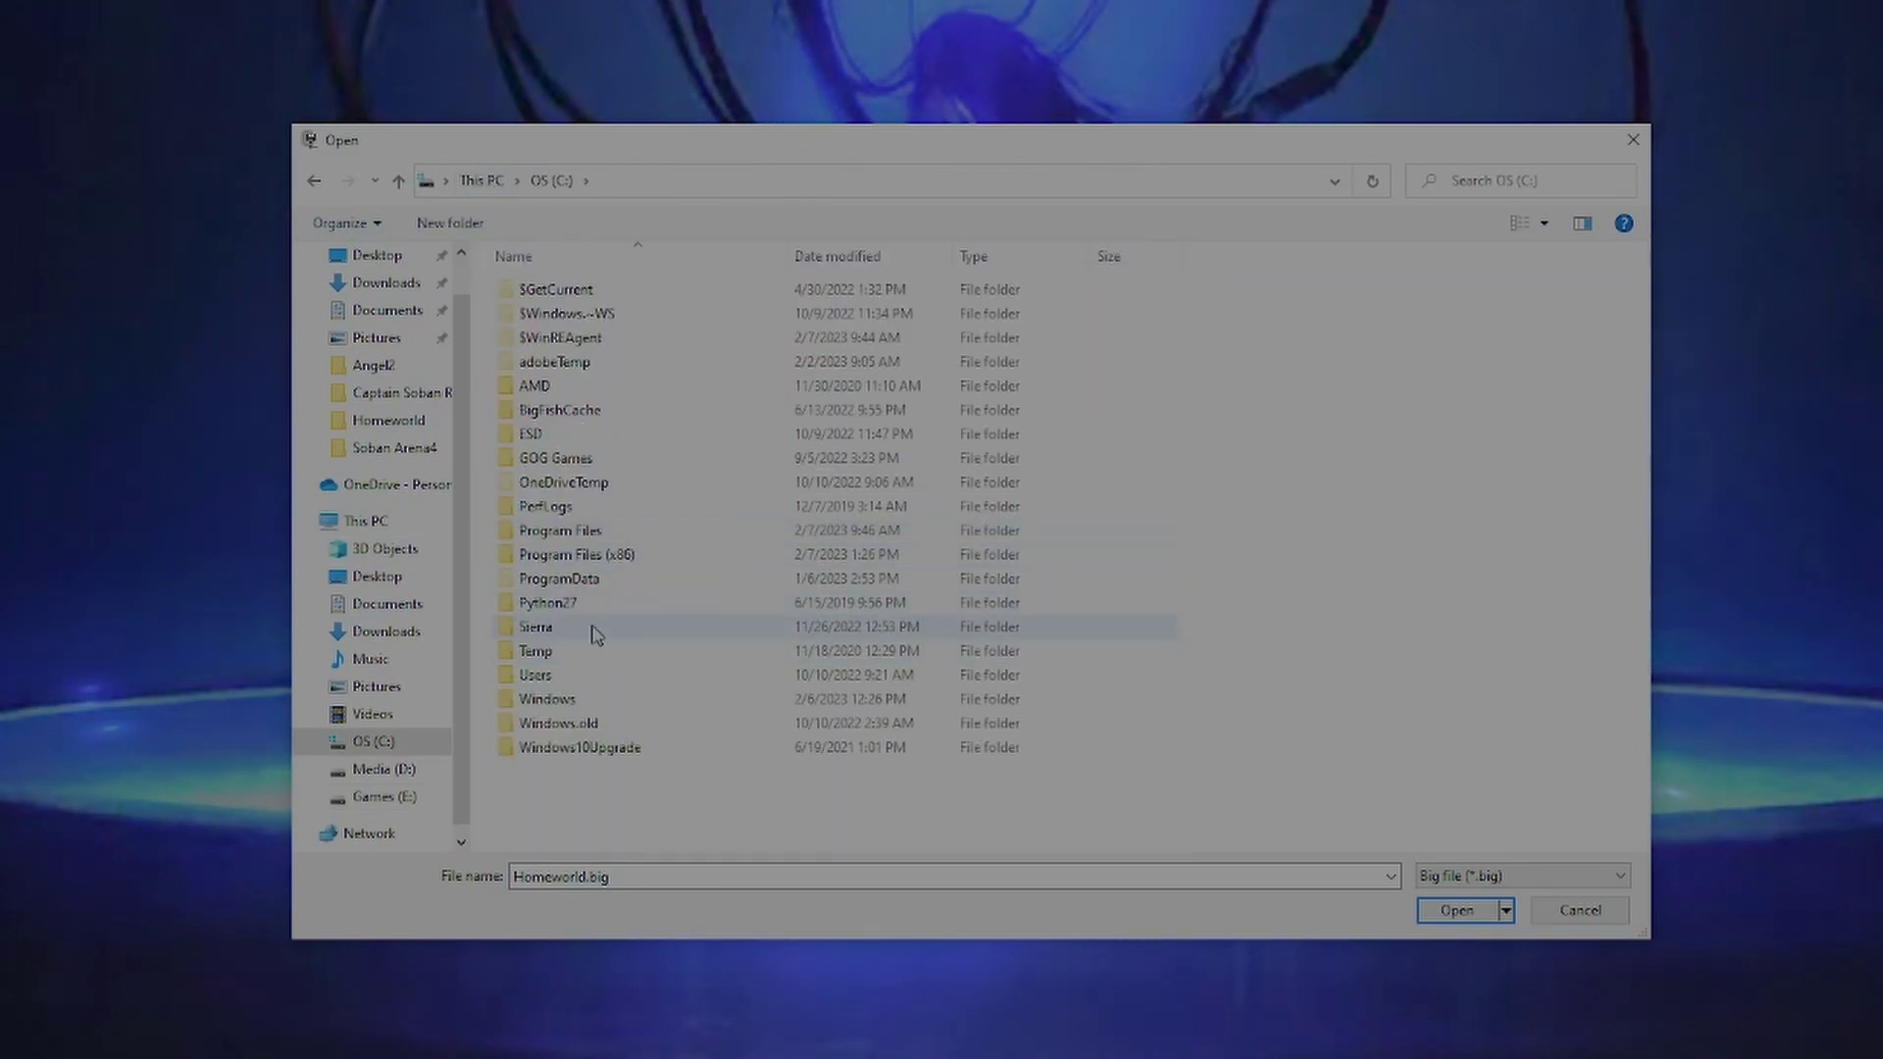
double_click(594, 635)
double_click(589, 337)
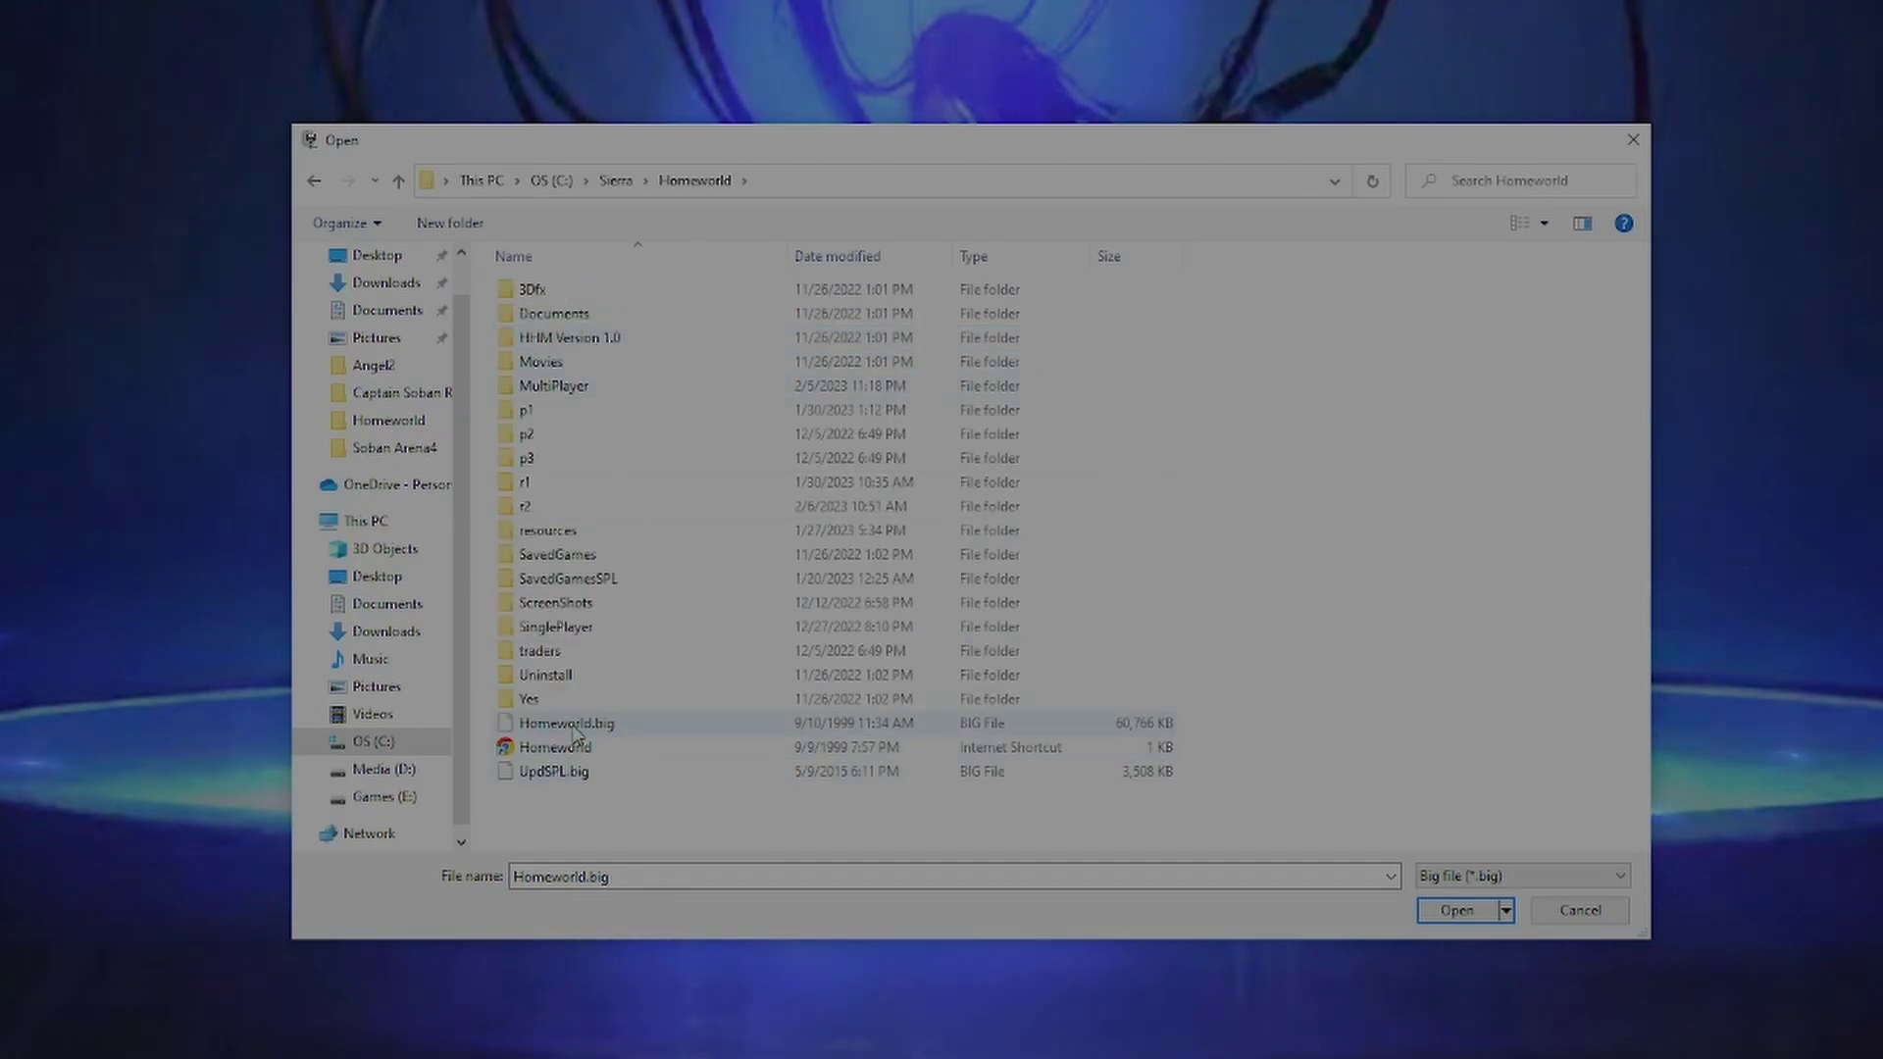
left_click(1422, 912)
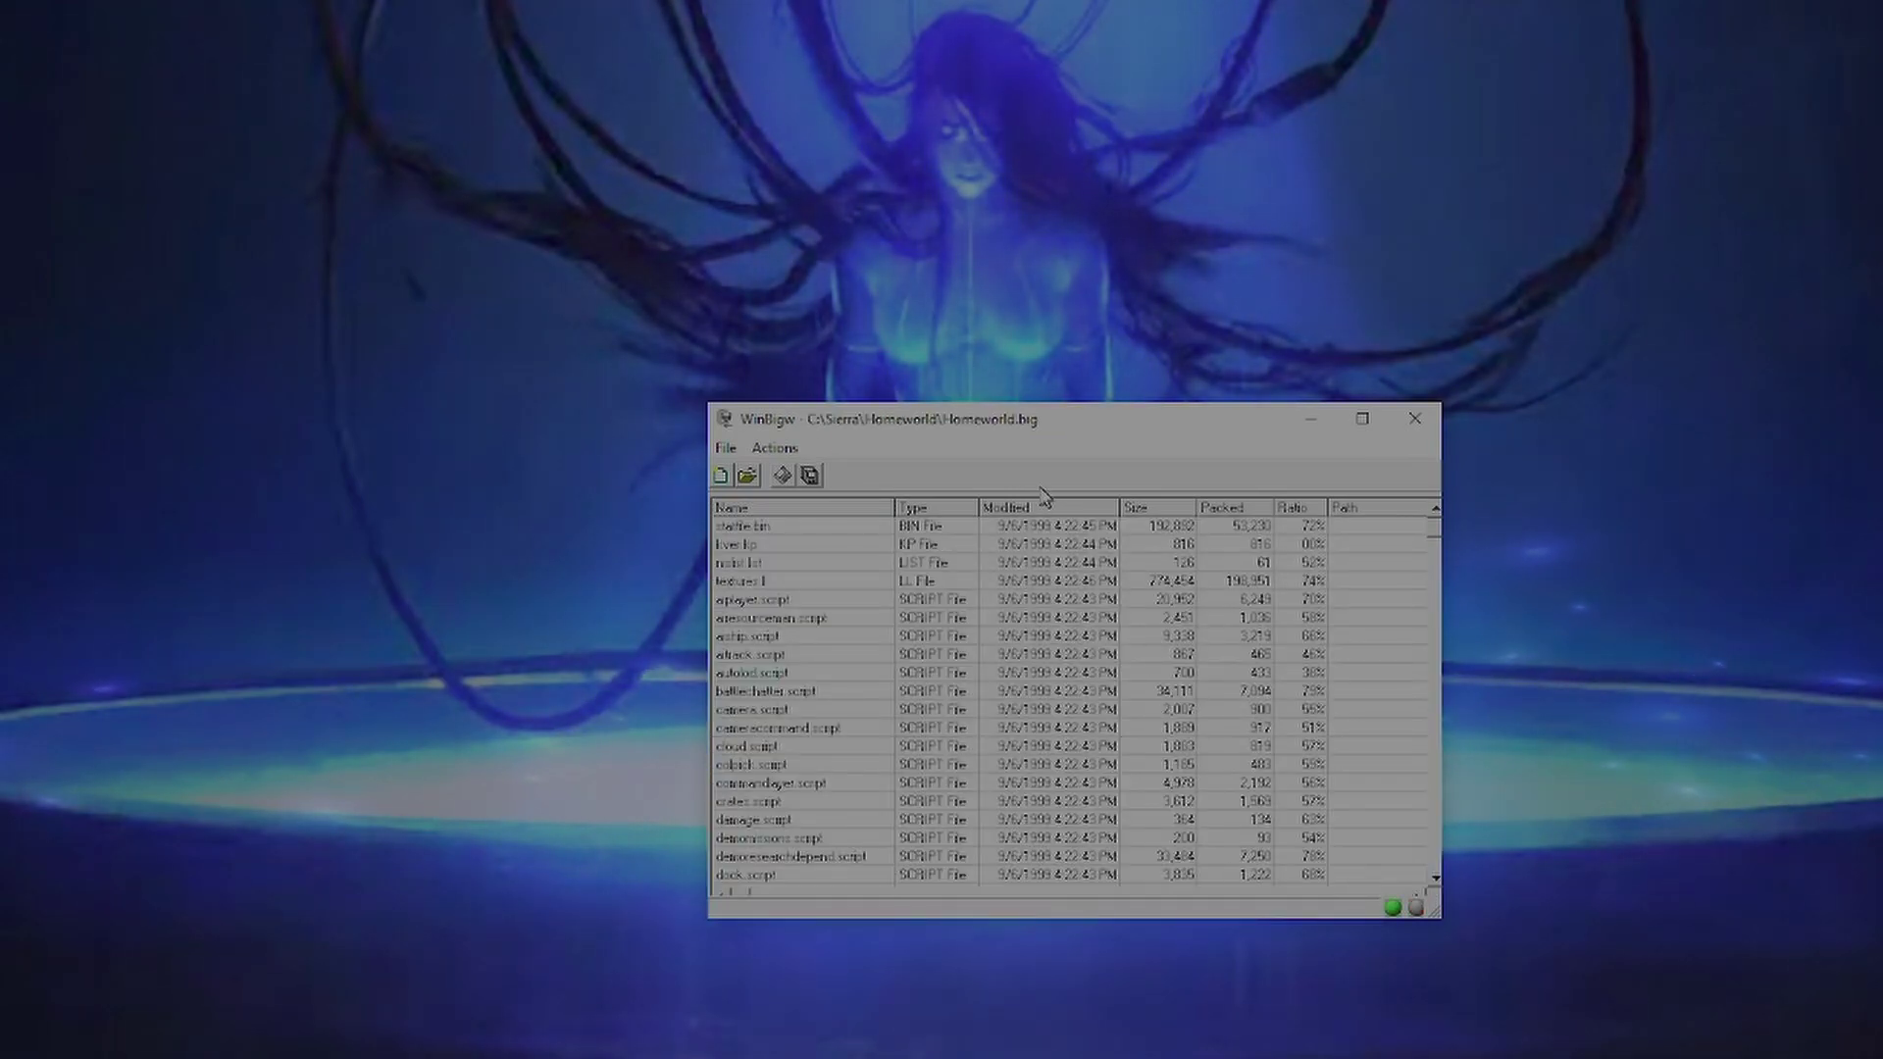
Step: Move the archive window up and scroll through Homeworld.big's packed LIF, MEX and PEO files
left_click_drag(1078, 419, 980, 290)
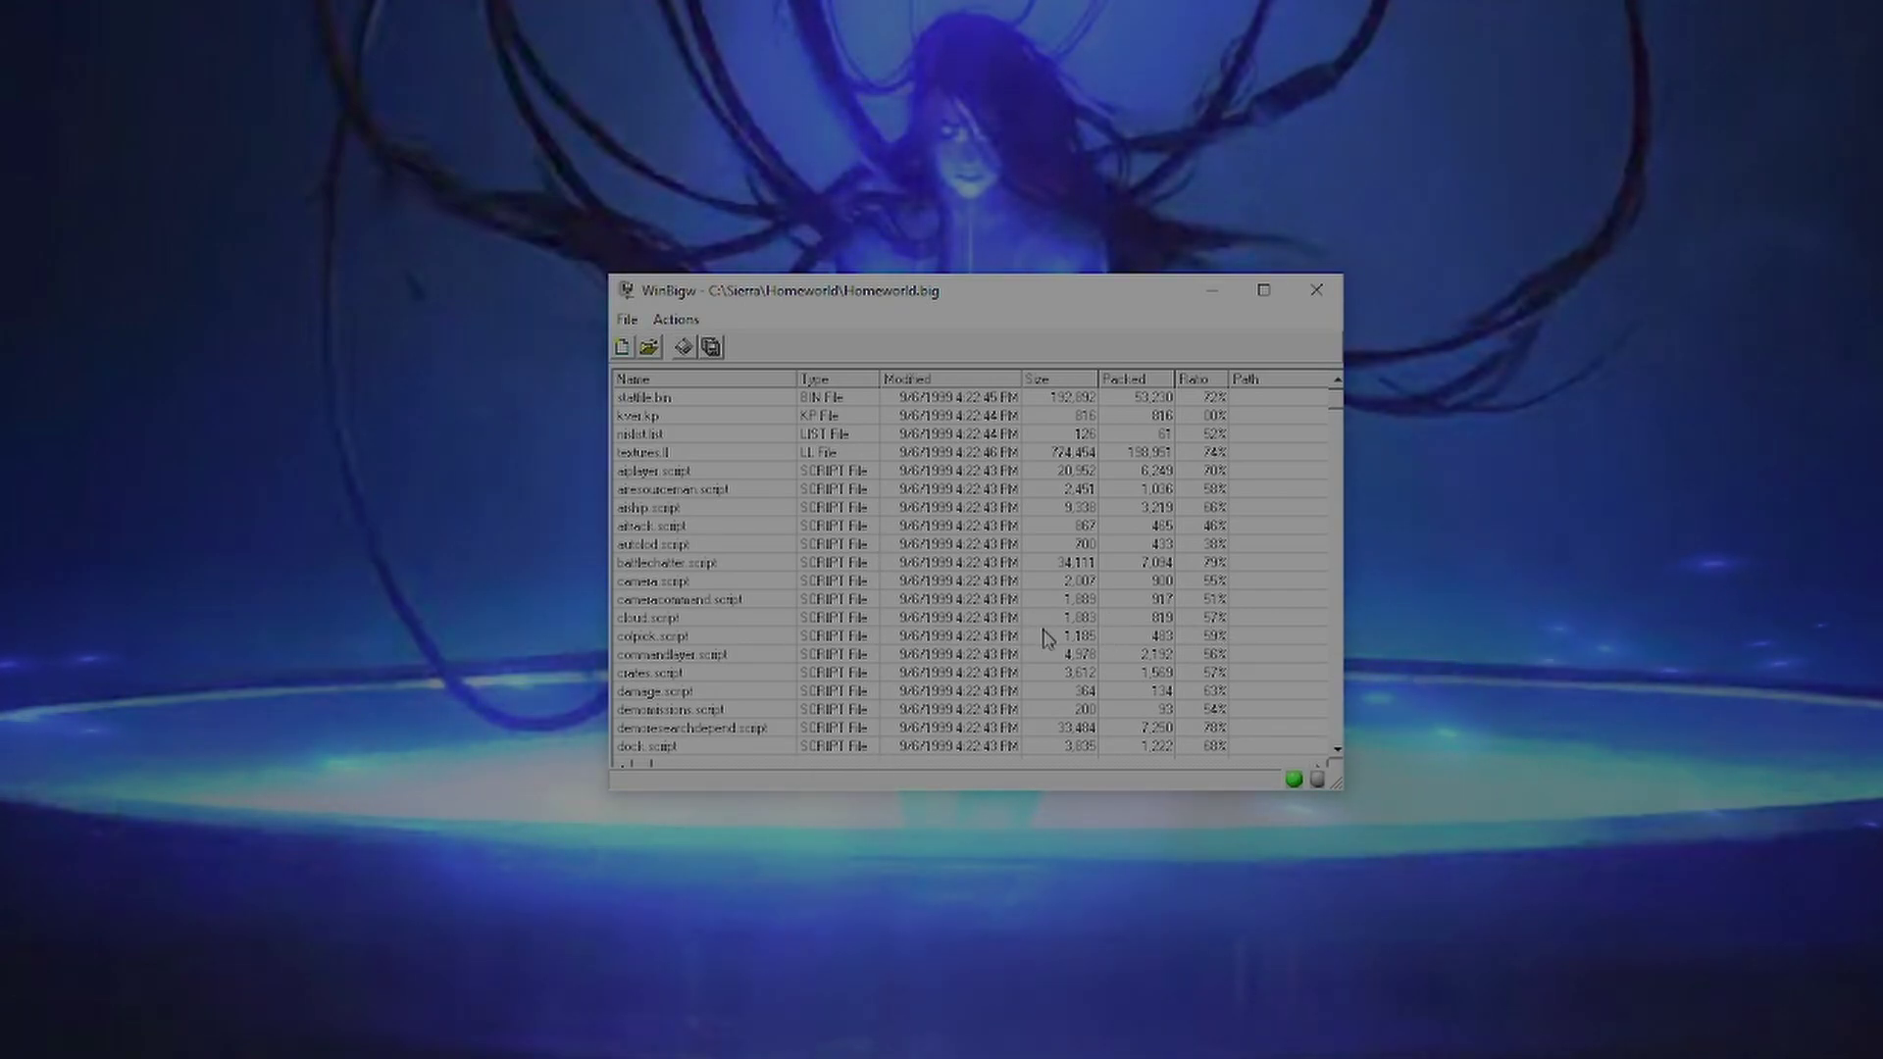
left_click(1337, 750)
left_click(1337, 749)
left_click(1337, 749)
left_click_drag(1335, 398, 1337, 564)
left_click_drag(1336, 680, 1345, 639)
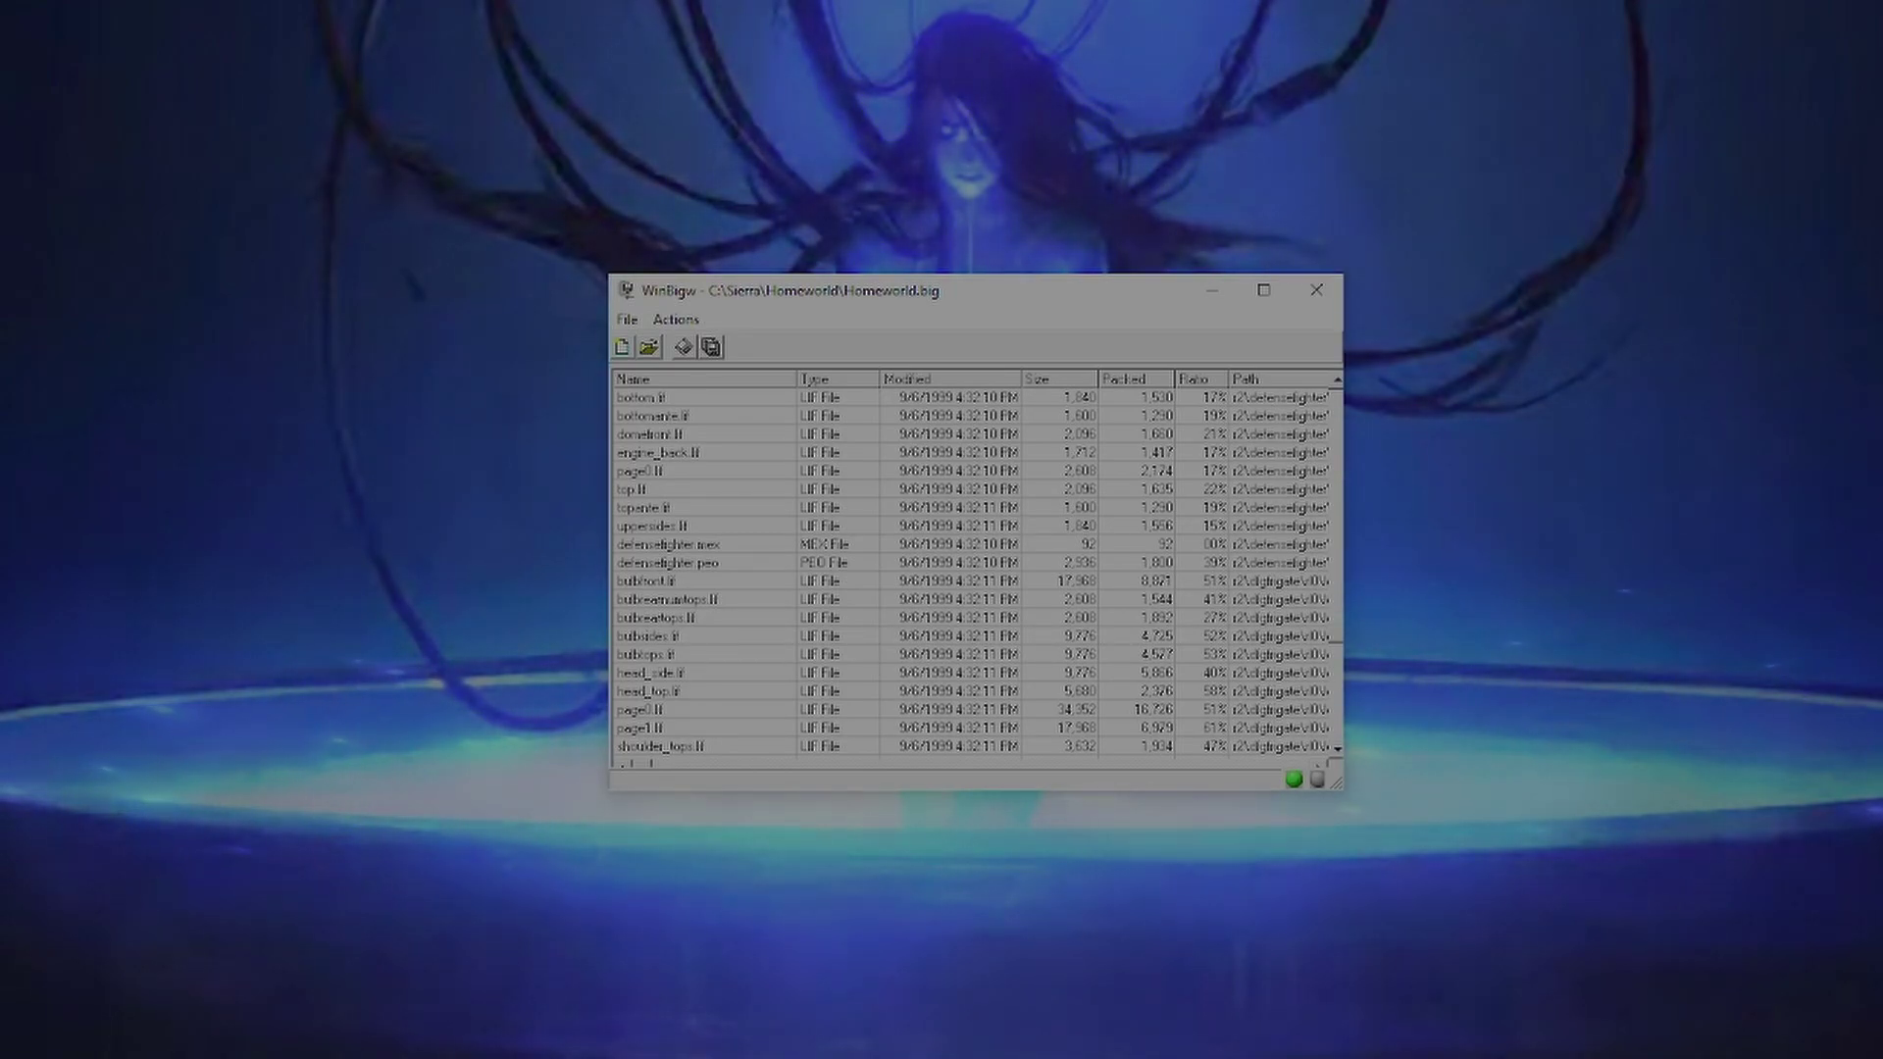
Step: Open File Explorer at the C:\Sierra\Homeworld install folder
key("super+e")
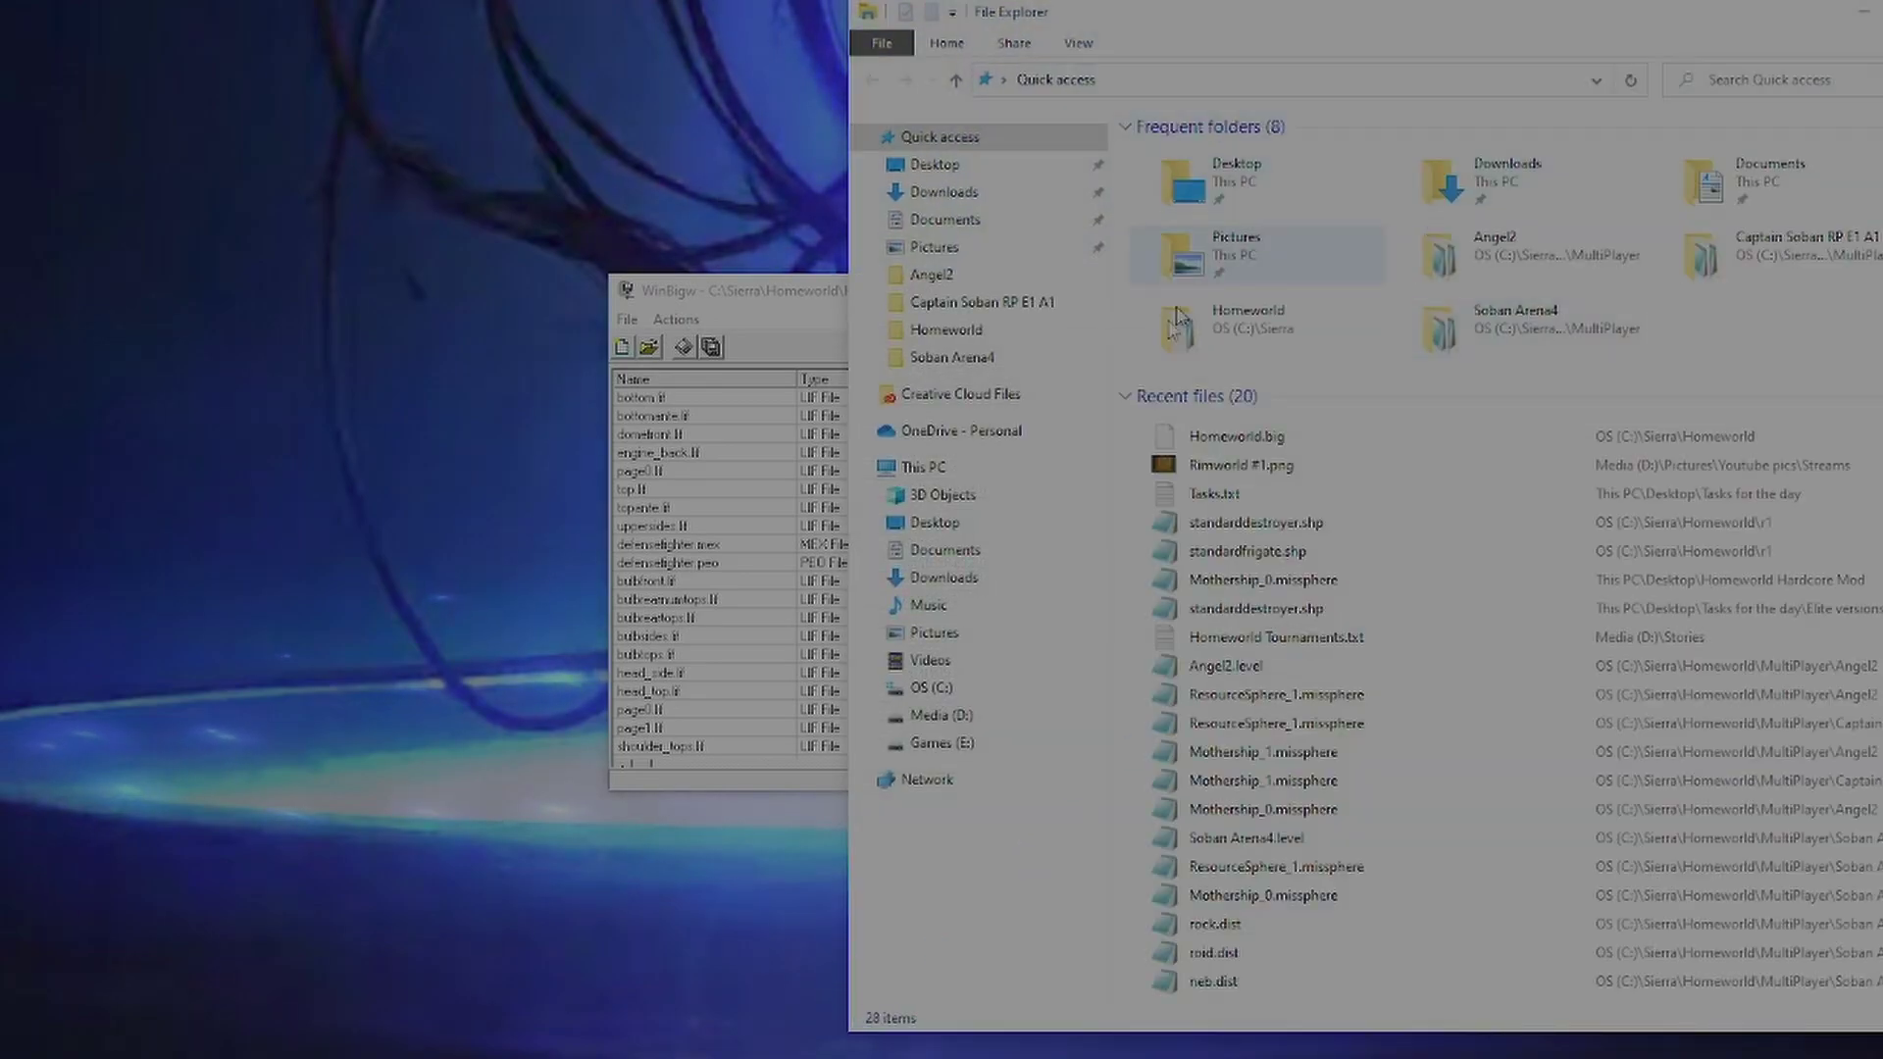
left_click(959, 716)
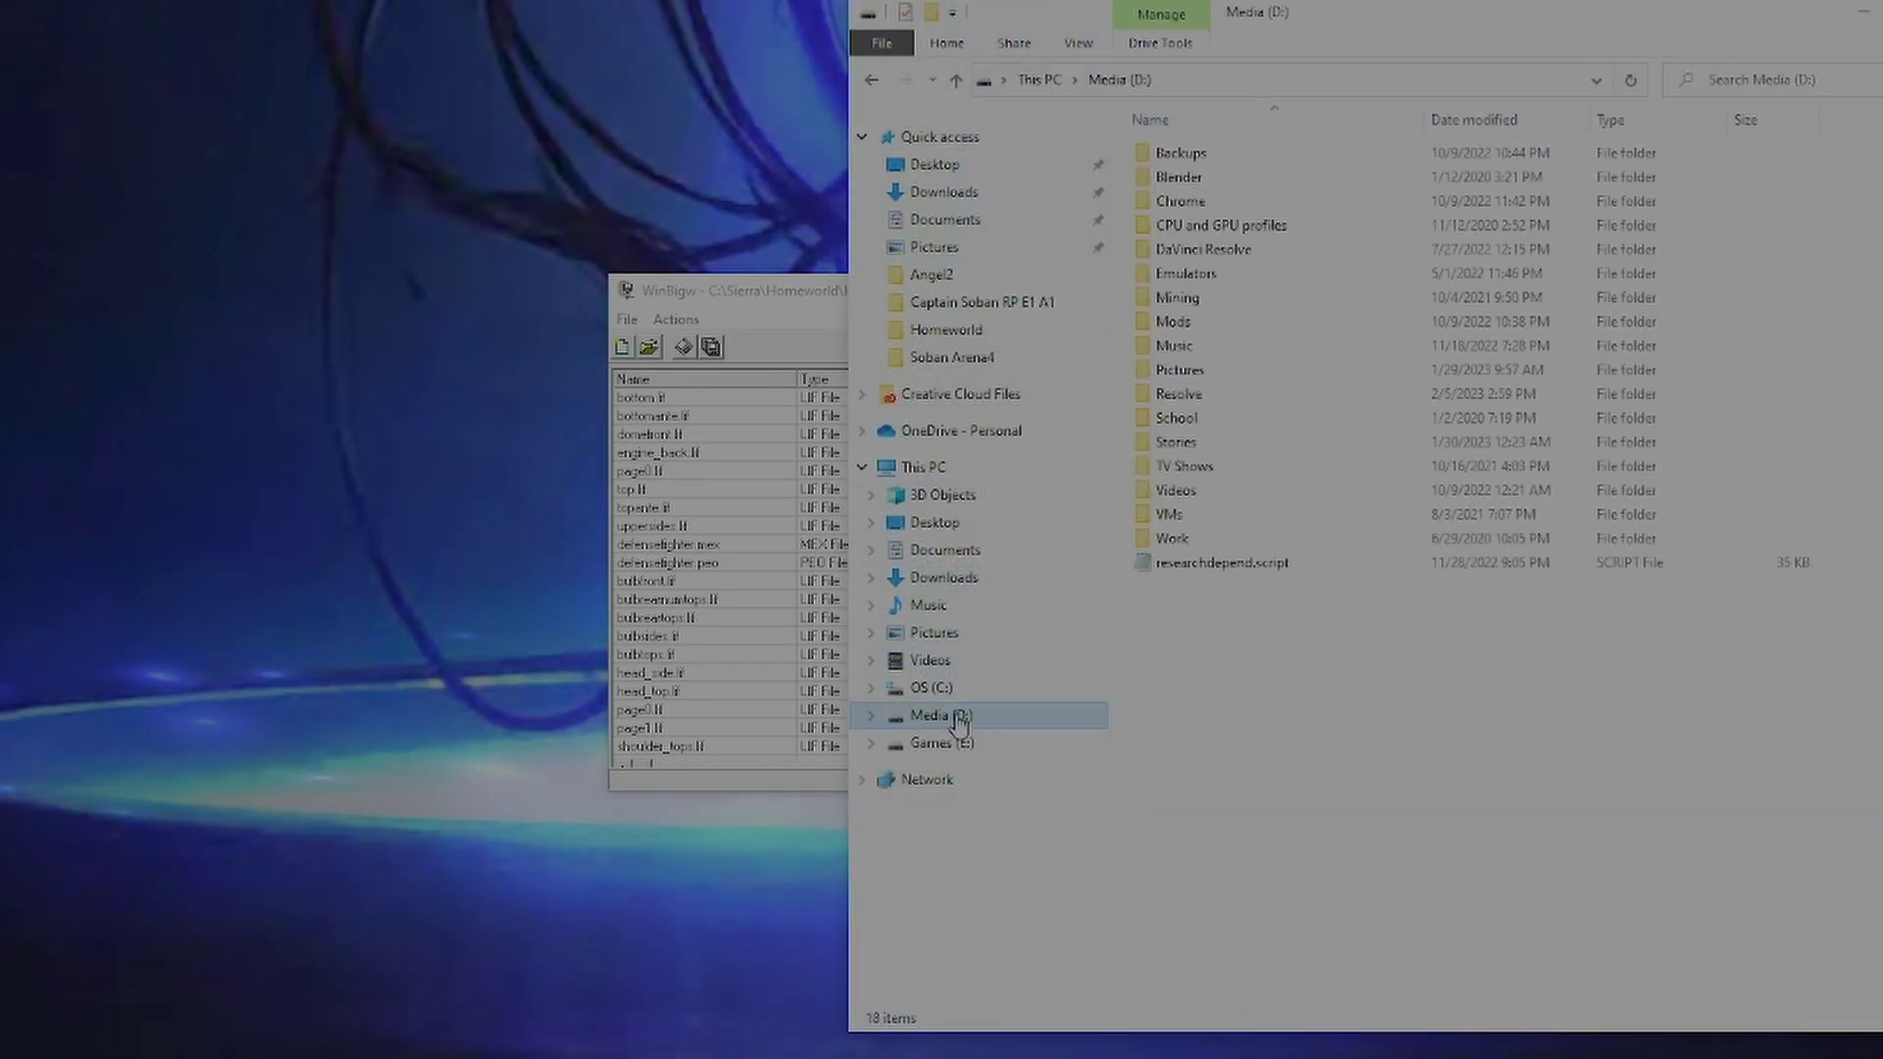
left_click(931, 688)
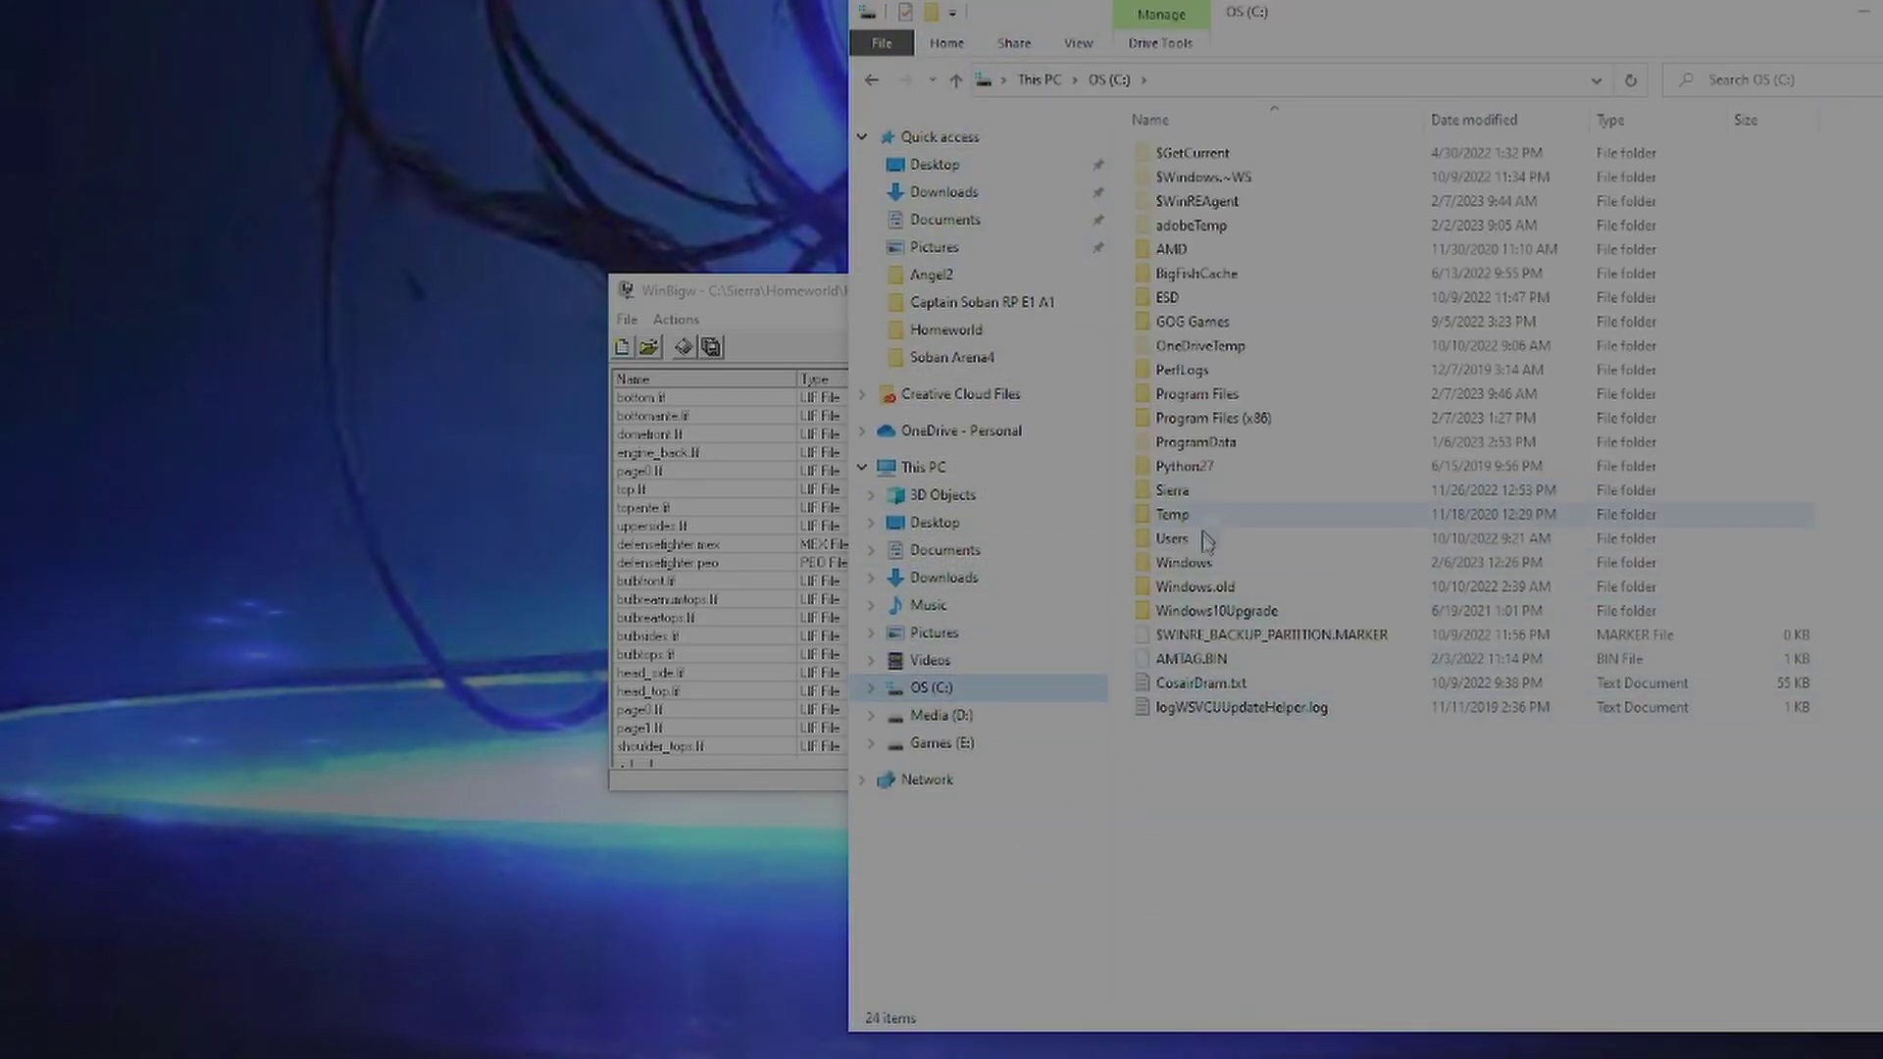
double_click(1189, 492)
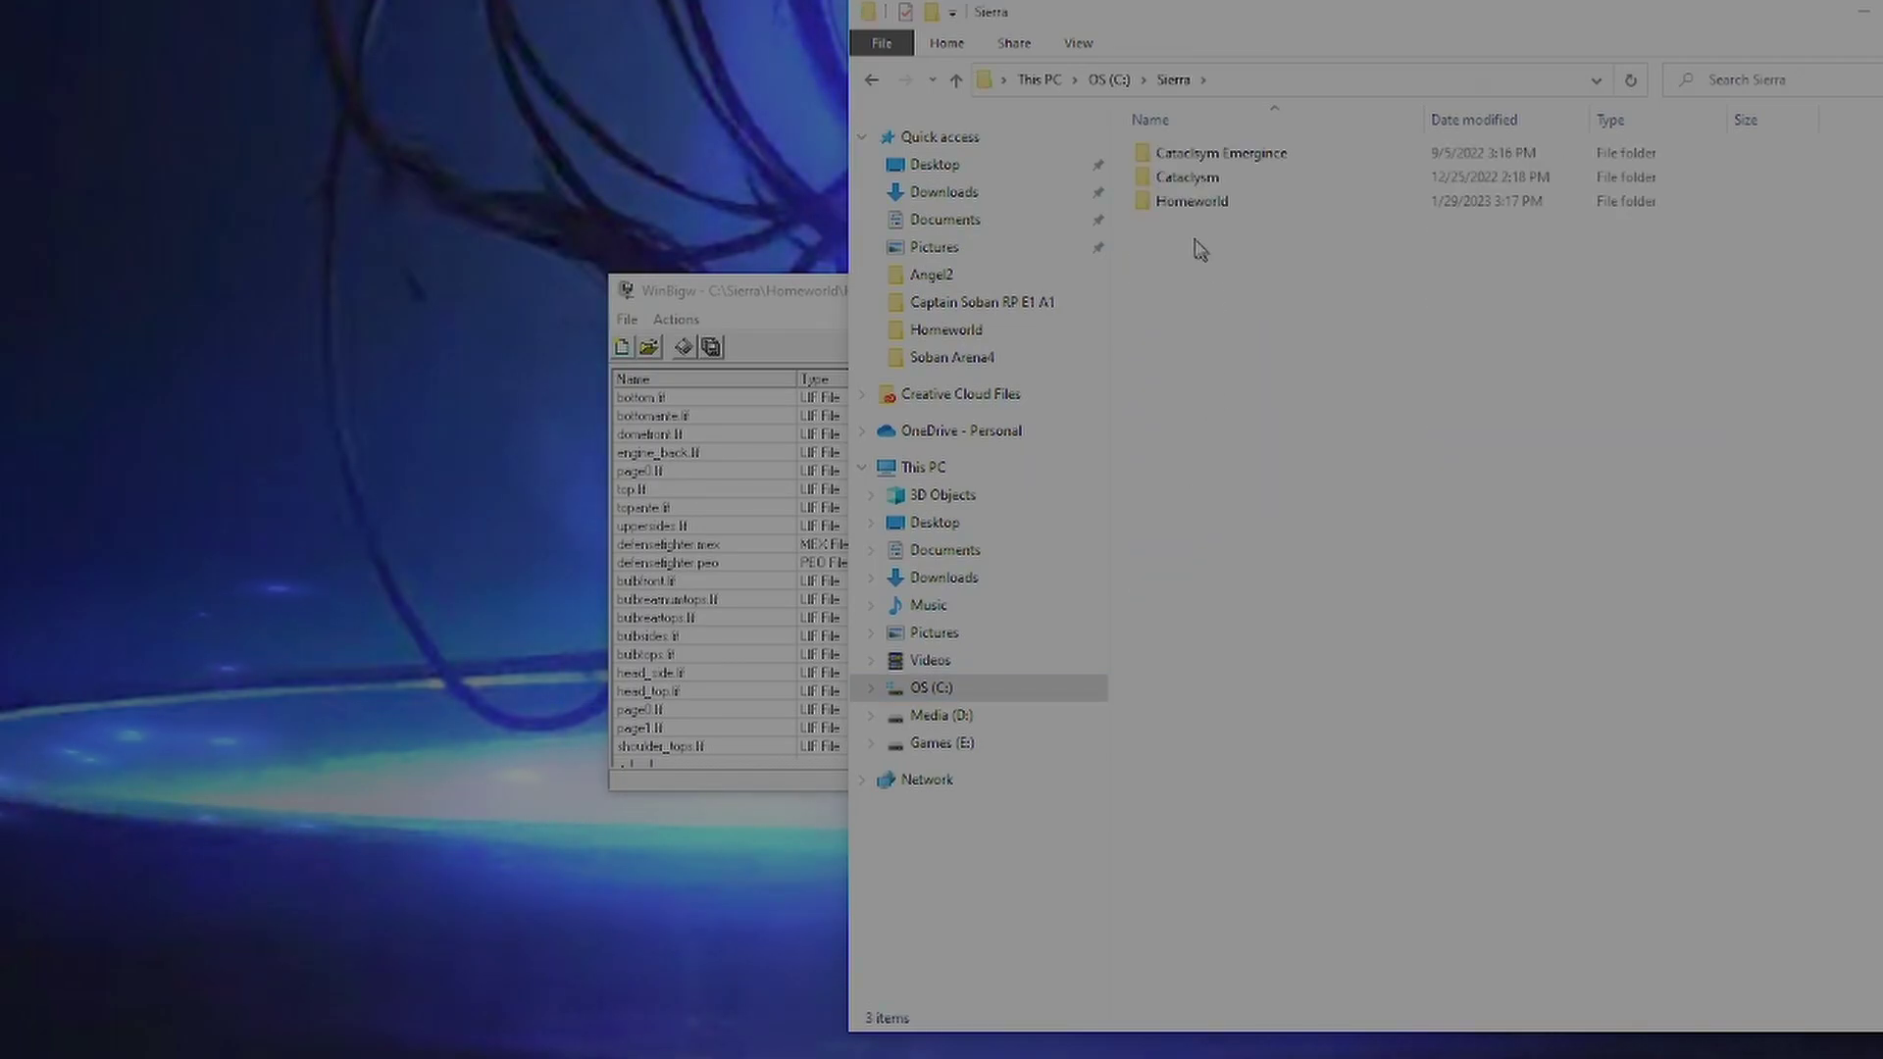
double_click(1191, 201)
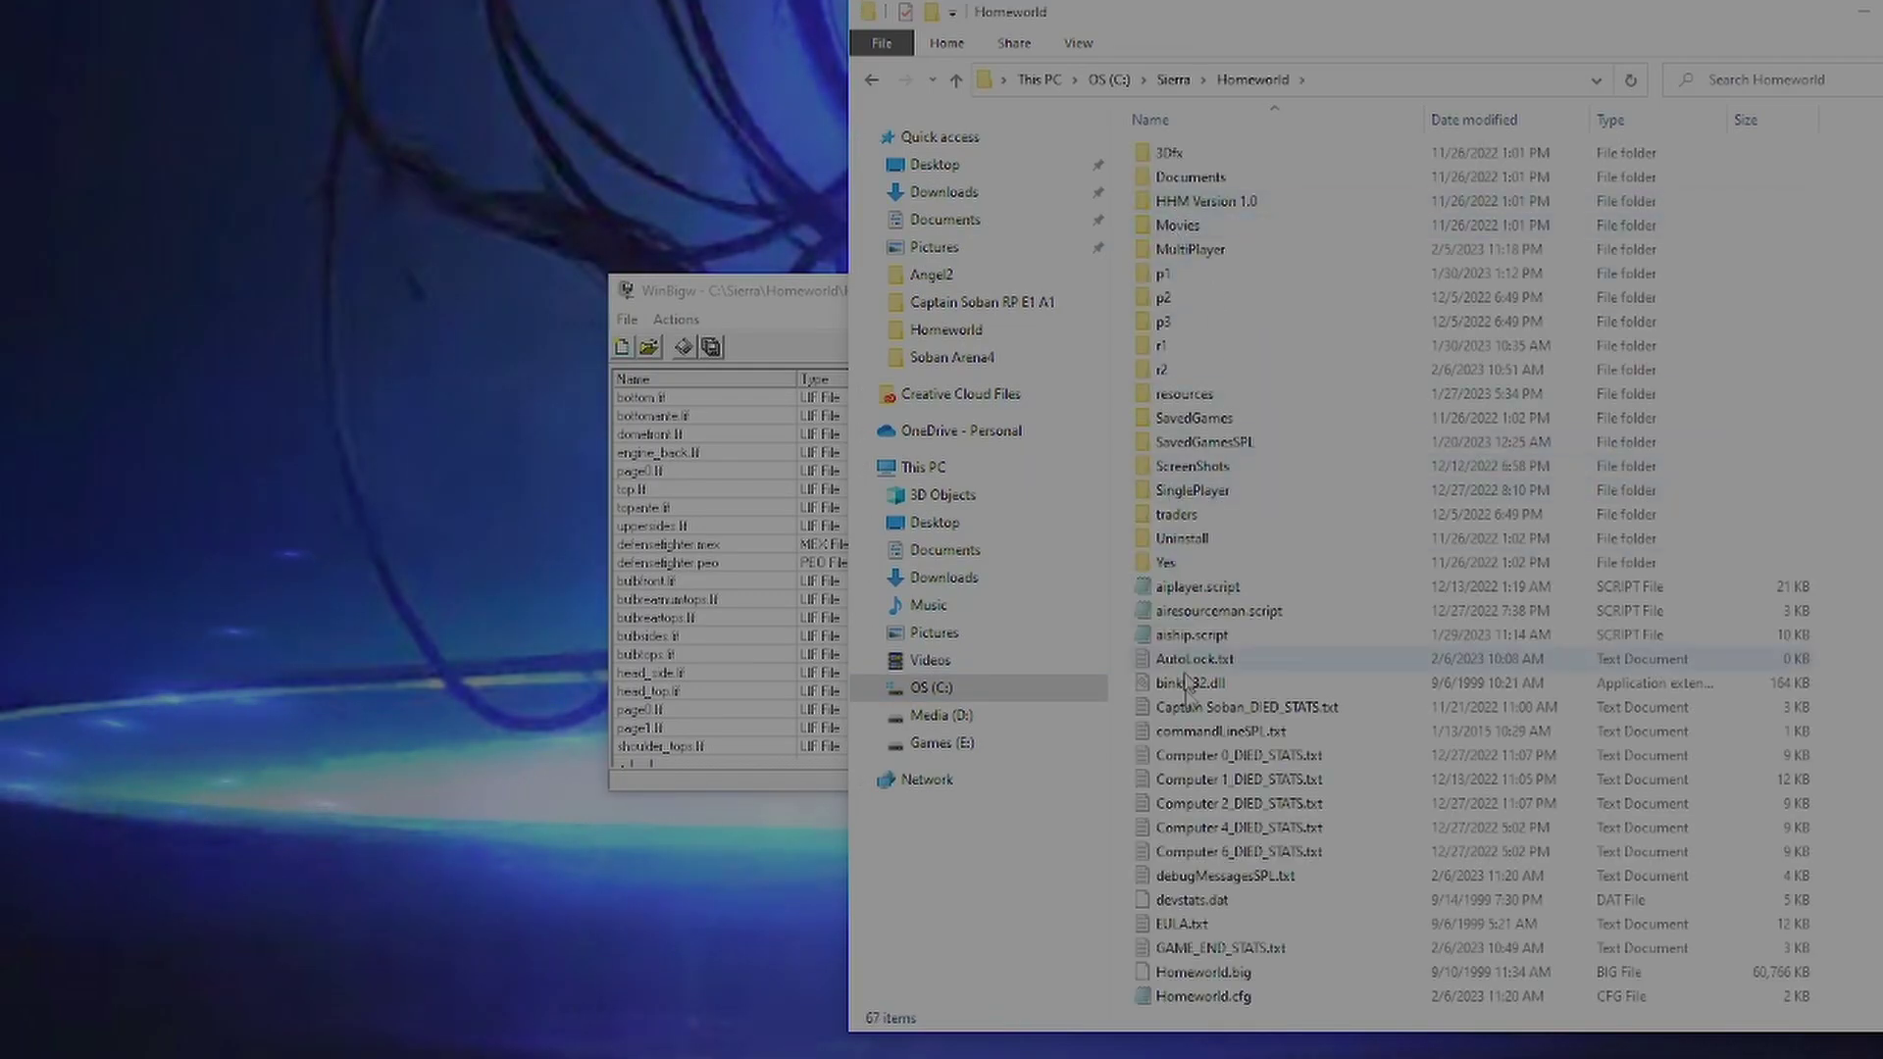
Step: Create an All Homeworld Files folder there, arrange both windows, and open the folder
right_click(1125, 752)
mouse_move(1265, 991)
left_click(1441, 997)
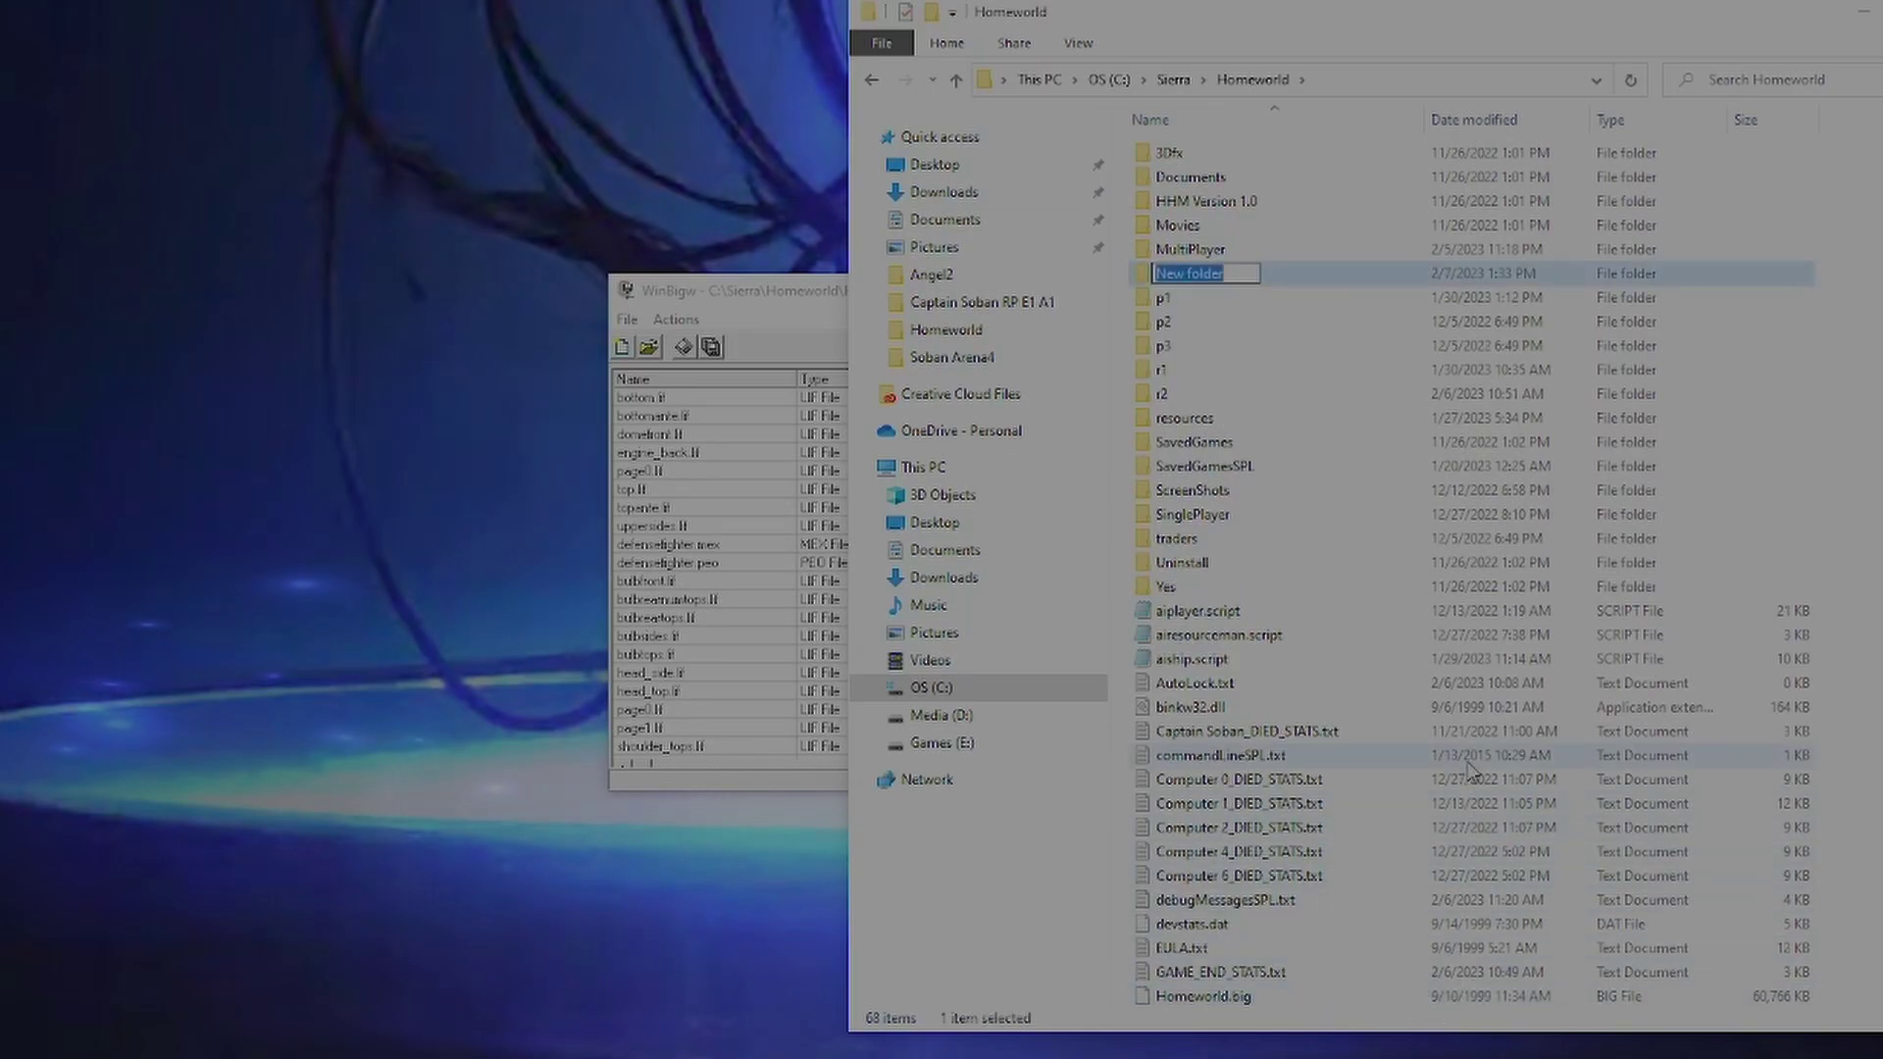
type("AI")
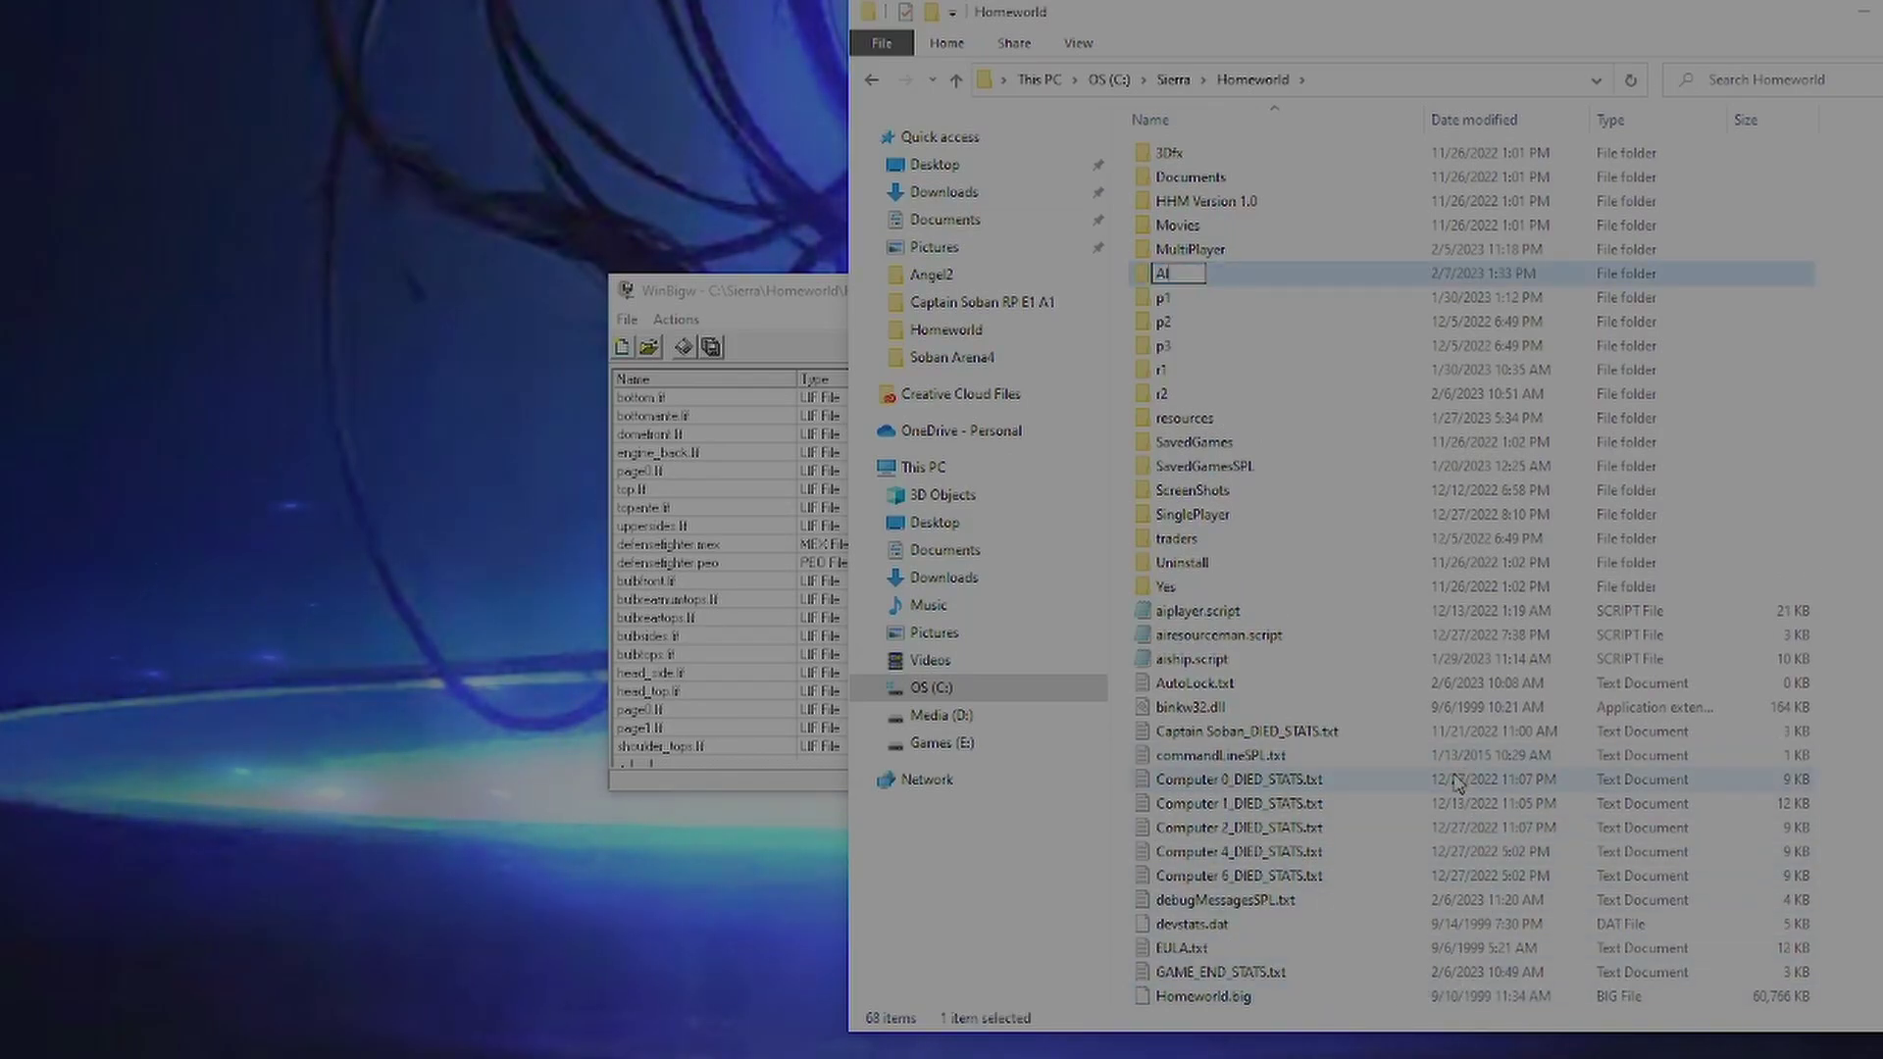
type("l Homeworld")
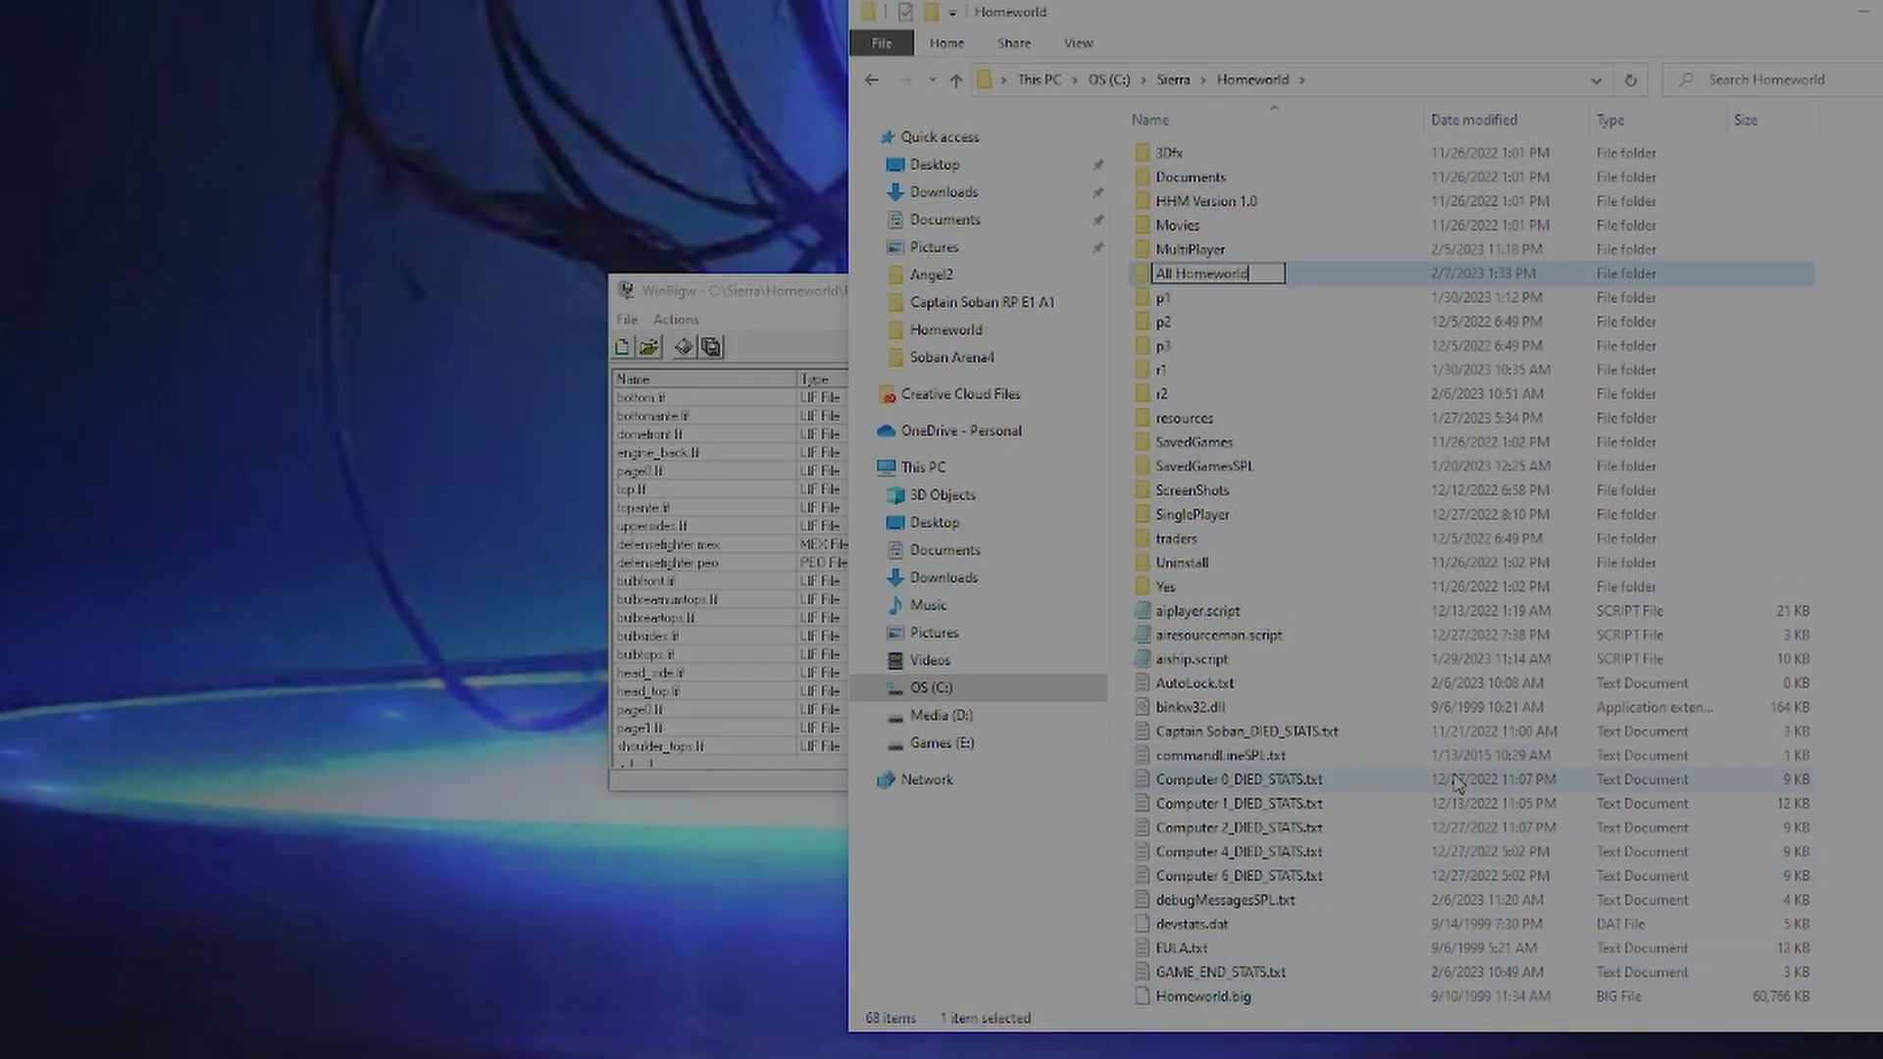
type(" Files")
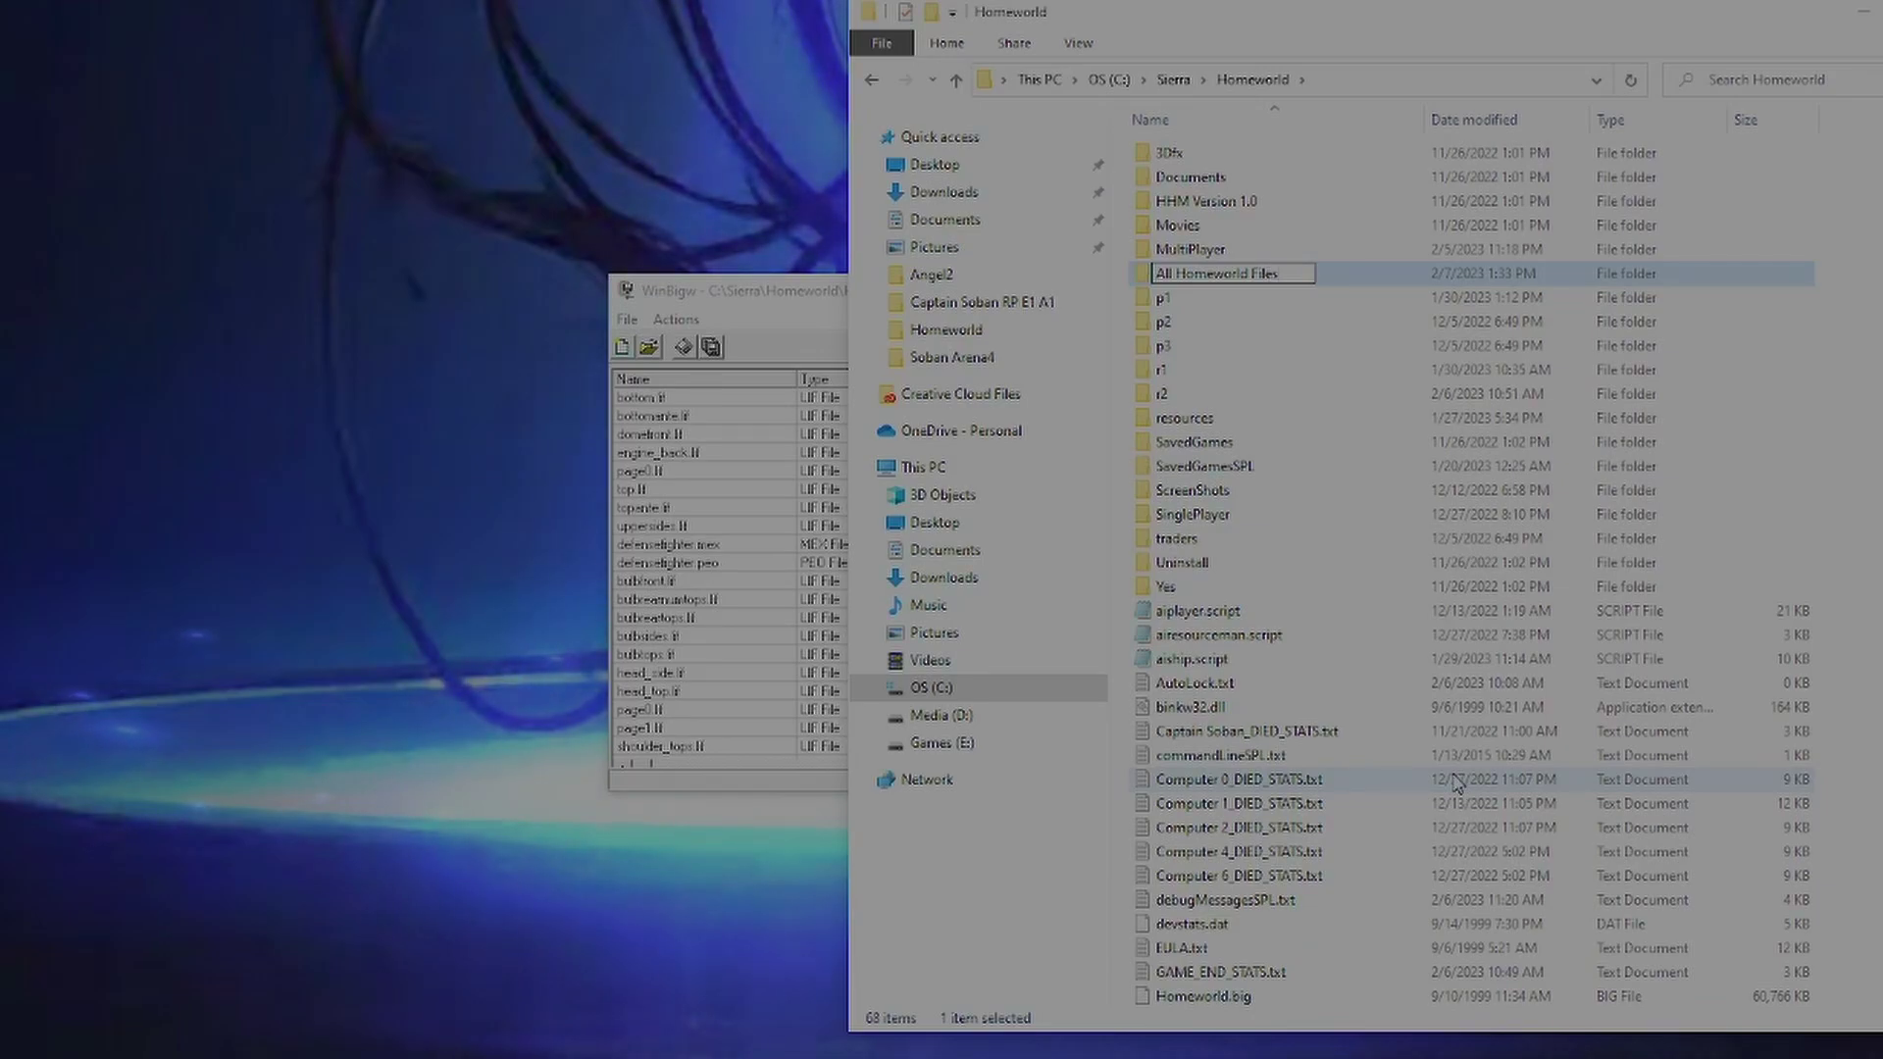
key("Return")
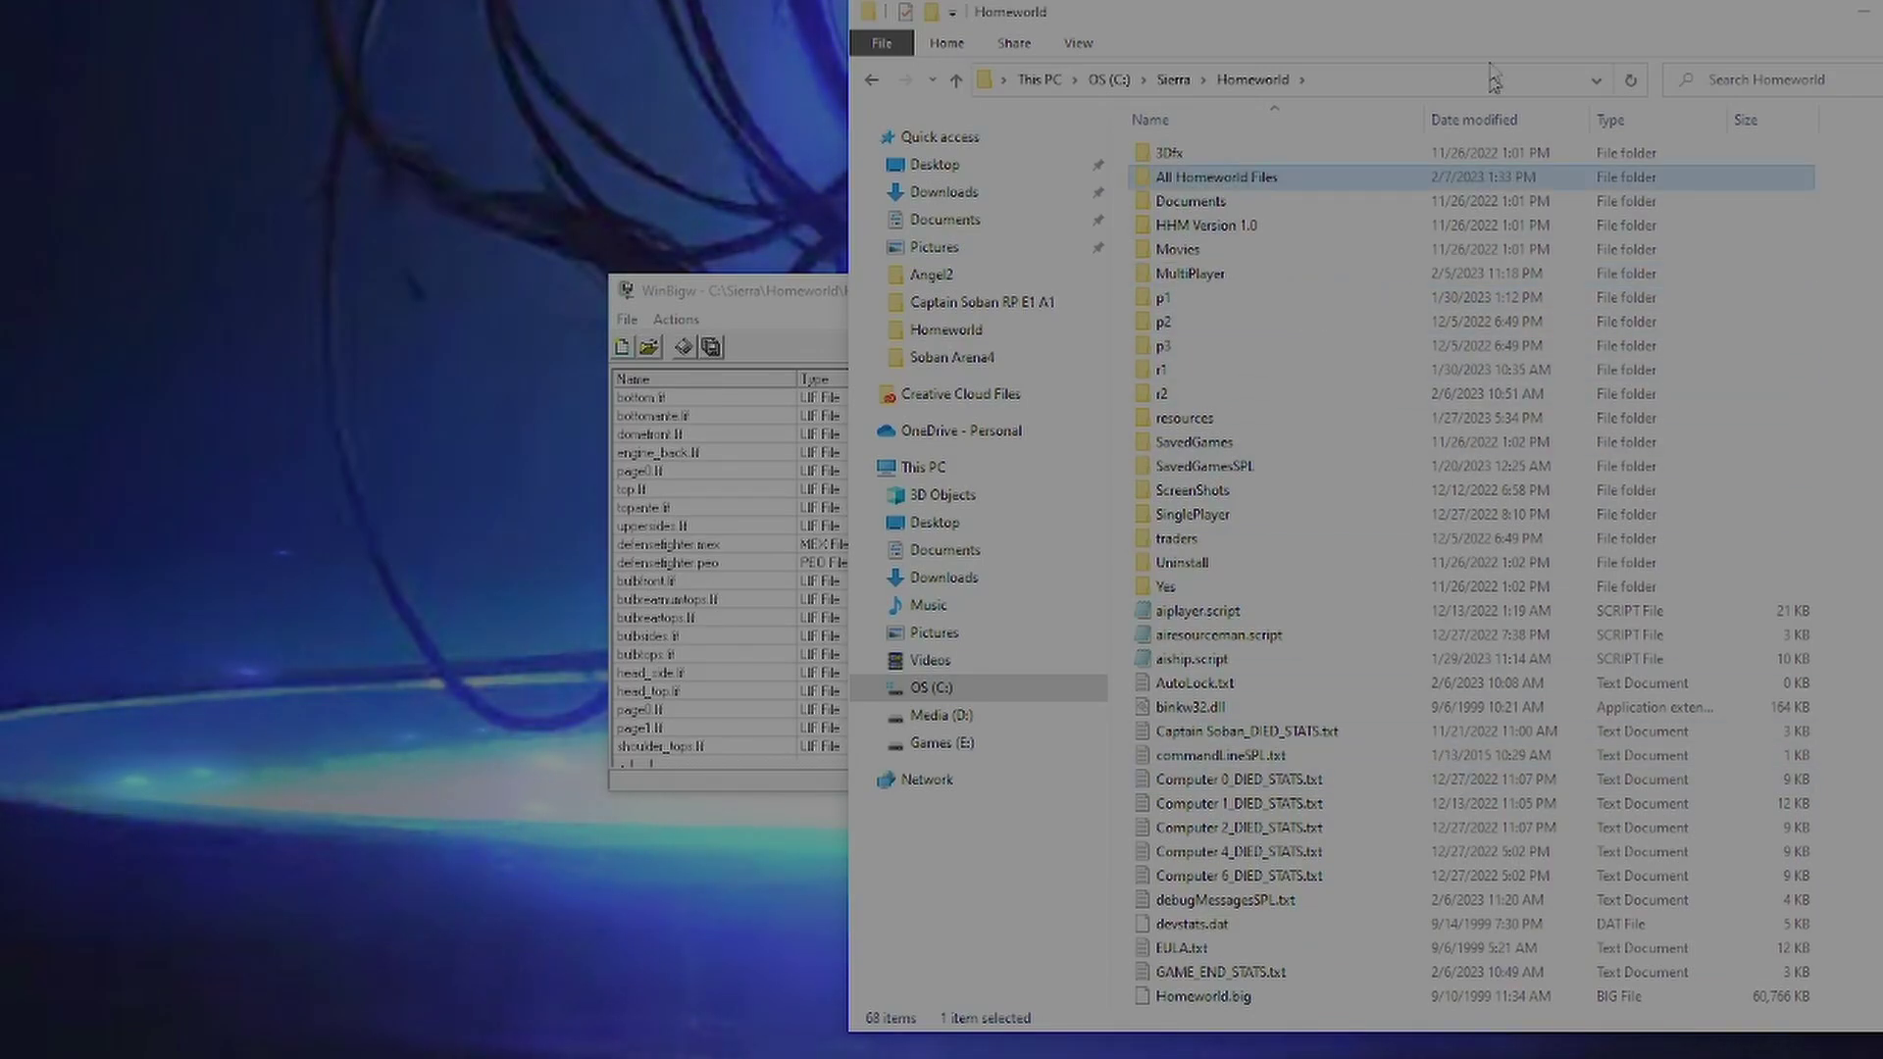
left_click_drag(1480, 24, 1718, 33)
left_click(936, 307)
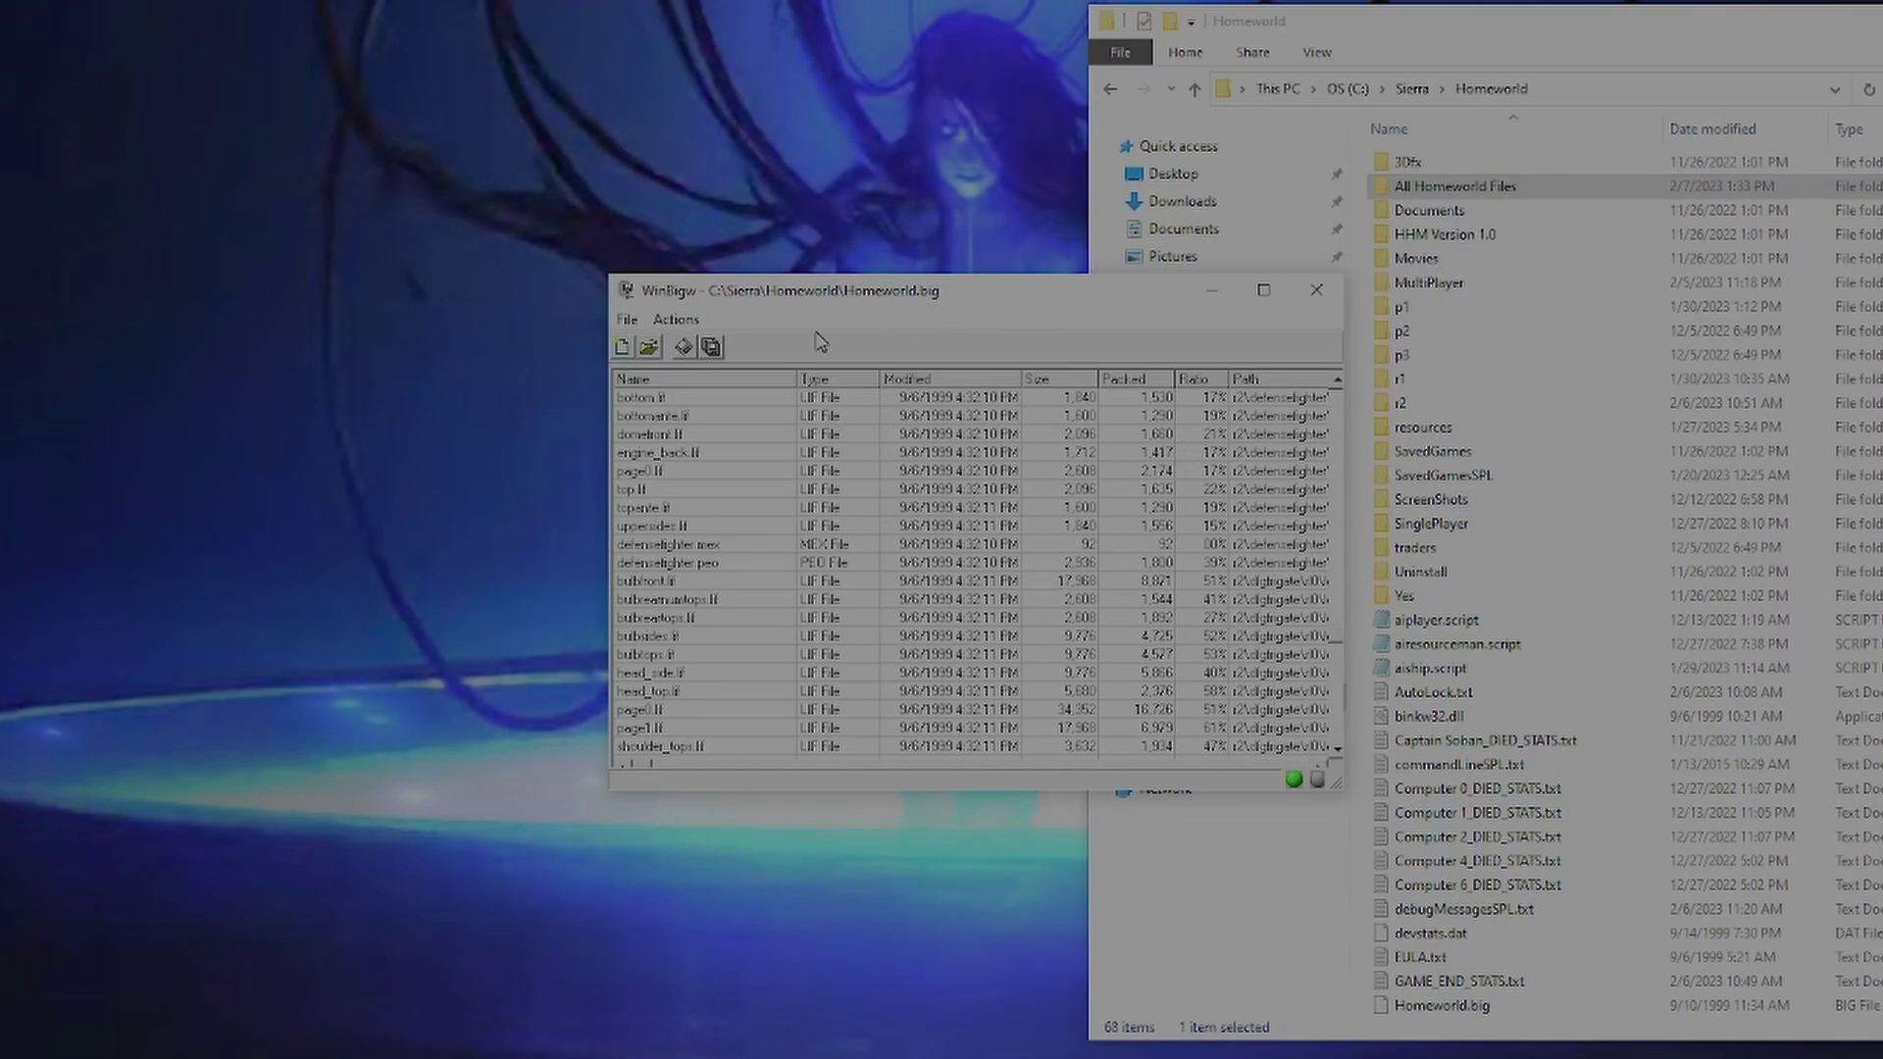
left_click_drag(749, 300, 444, 280)
double_click(1420, 189)
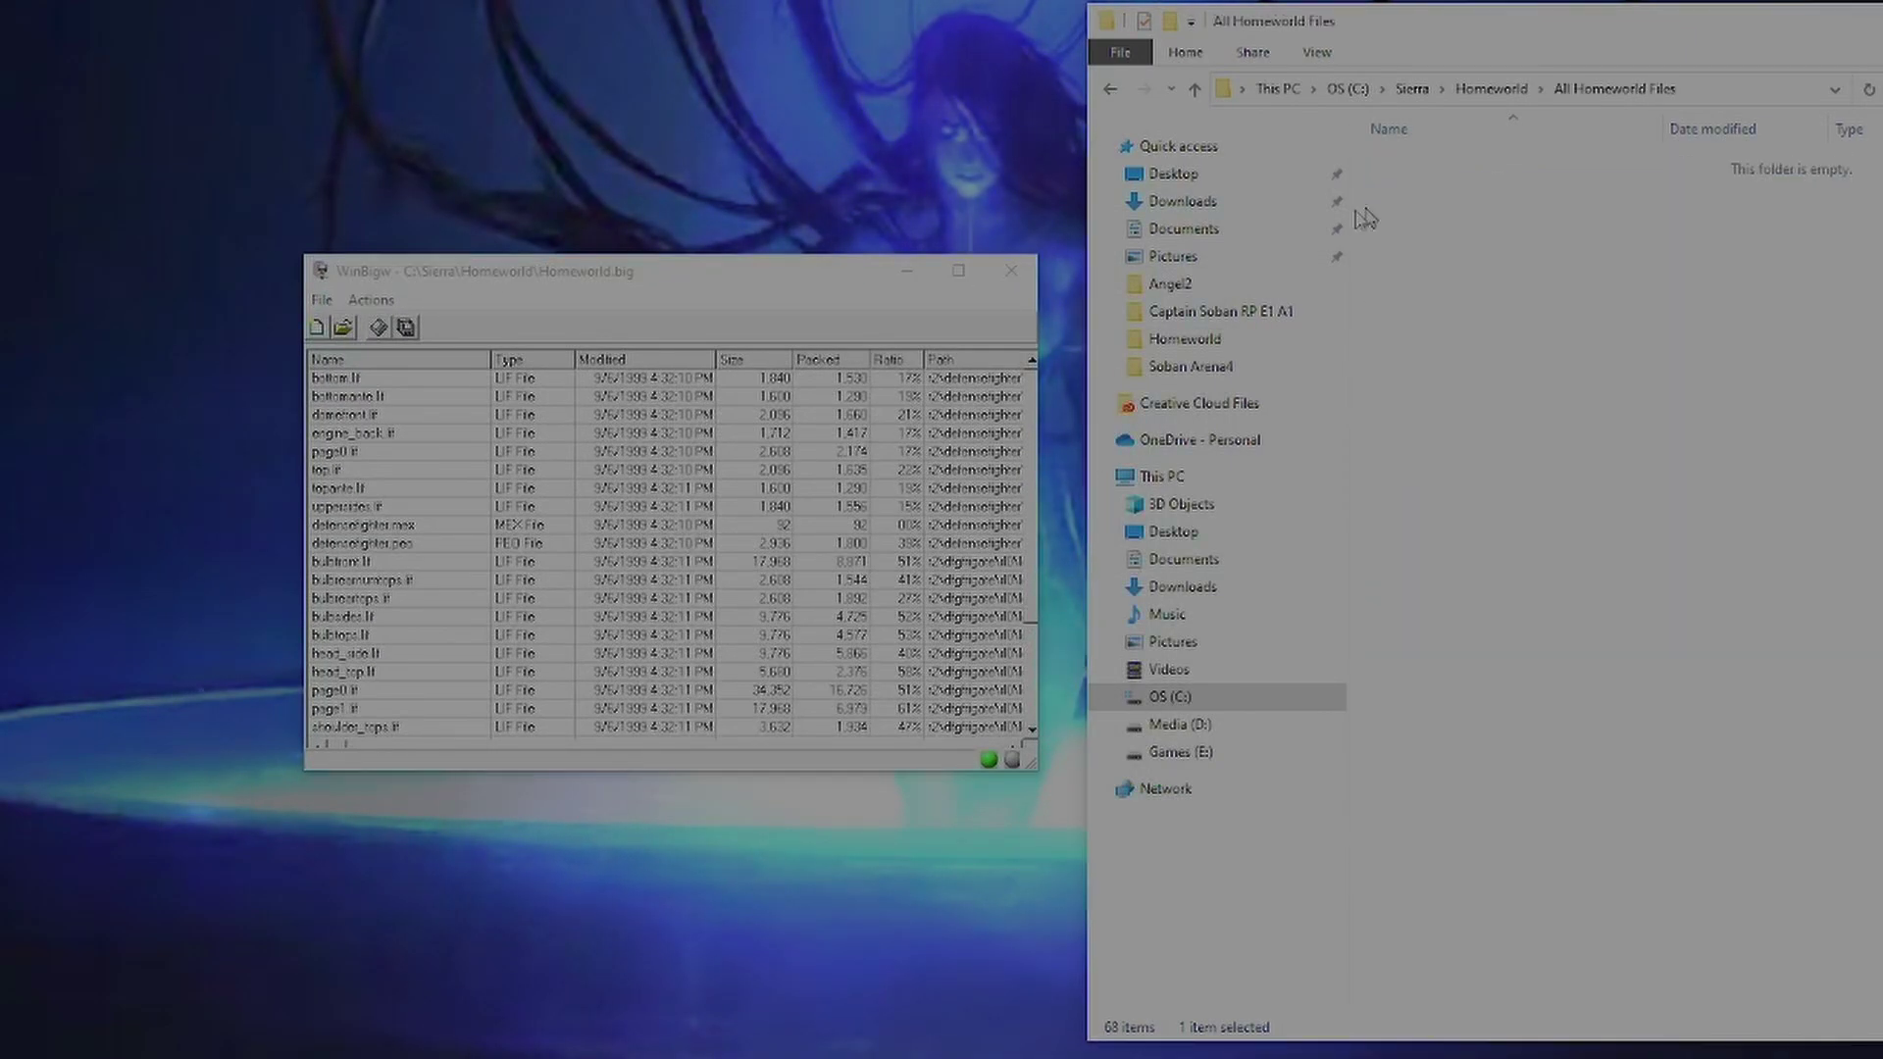
Step: Extract all of Homeworld.big into C:\Sierra\Homeworld\All Homeworld Files
left_click(322, 299)
mouse_move(363, 304)
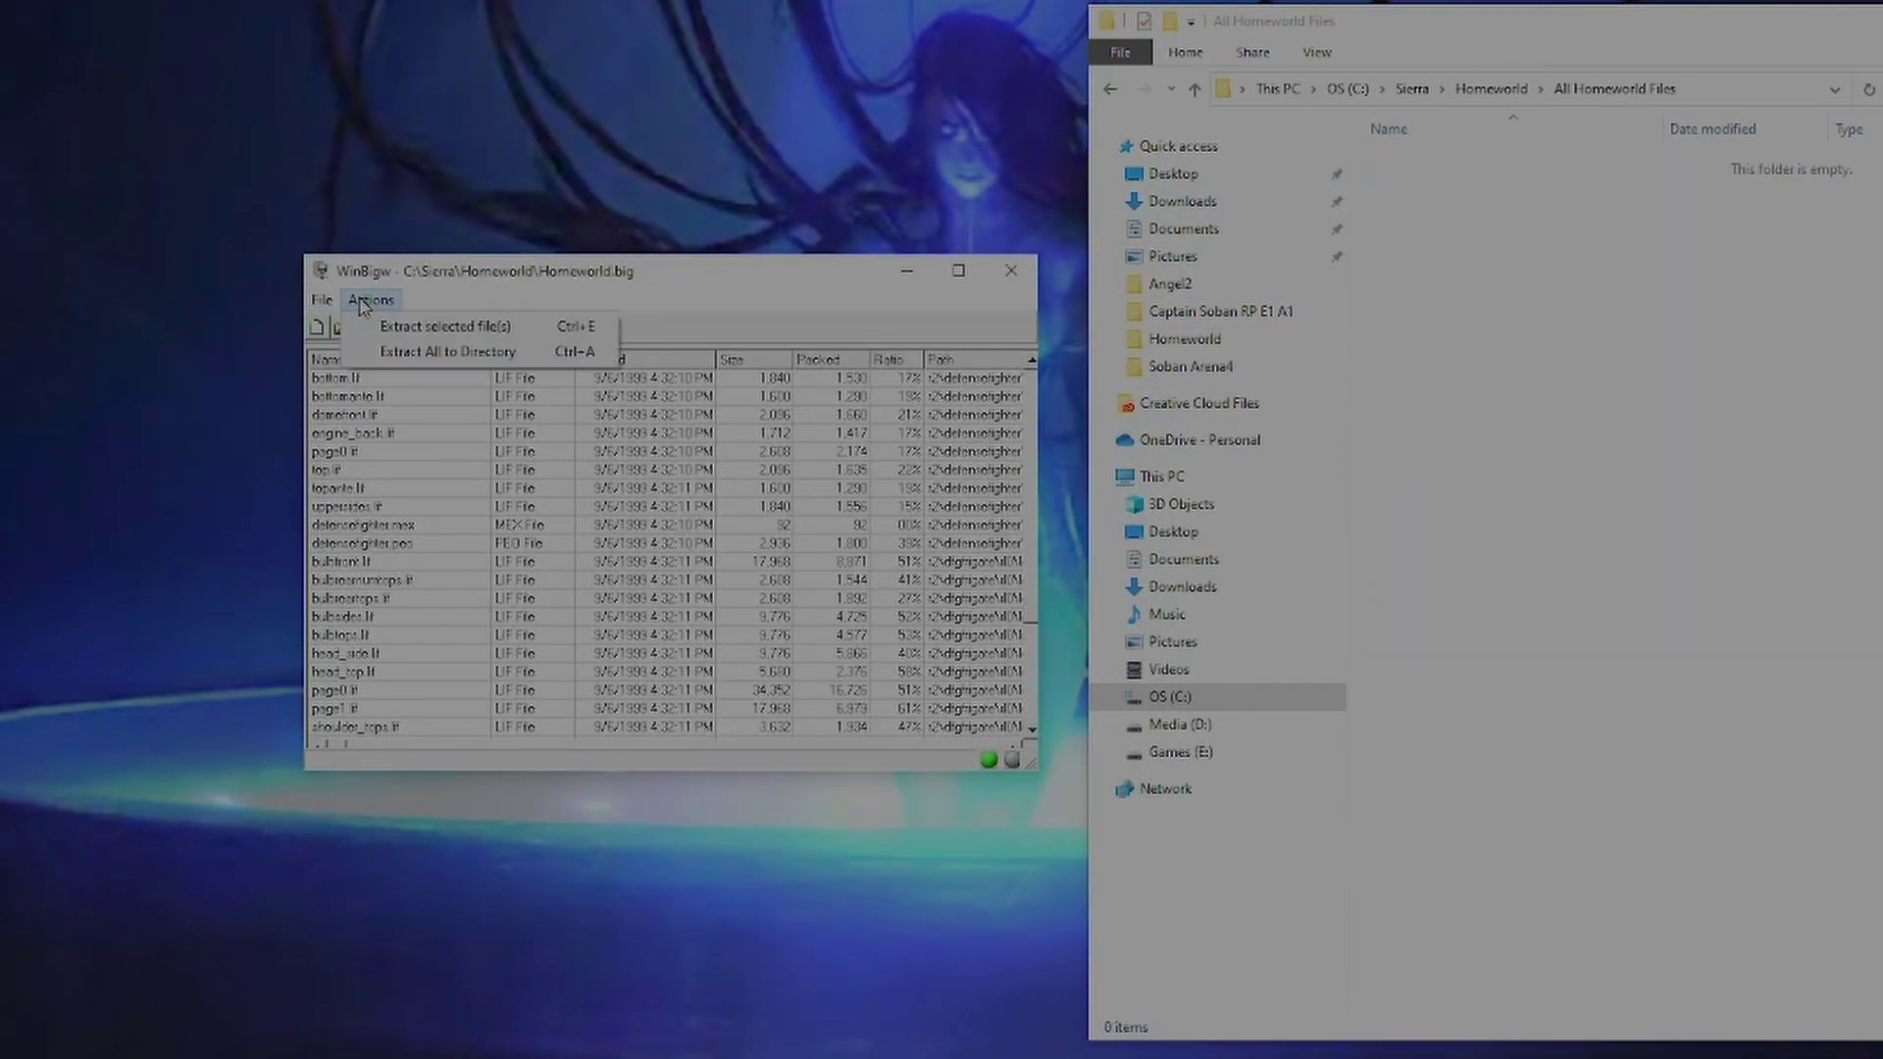
left_click(446, 352)
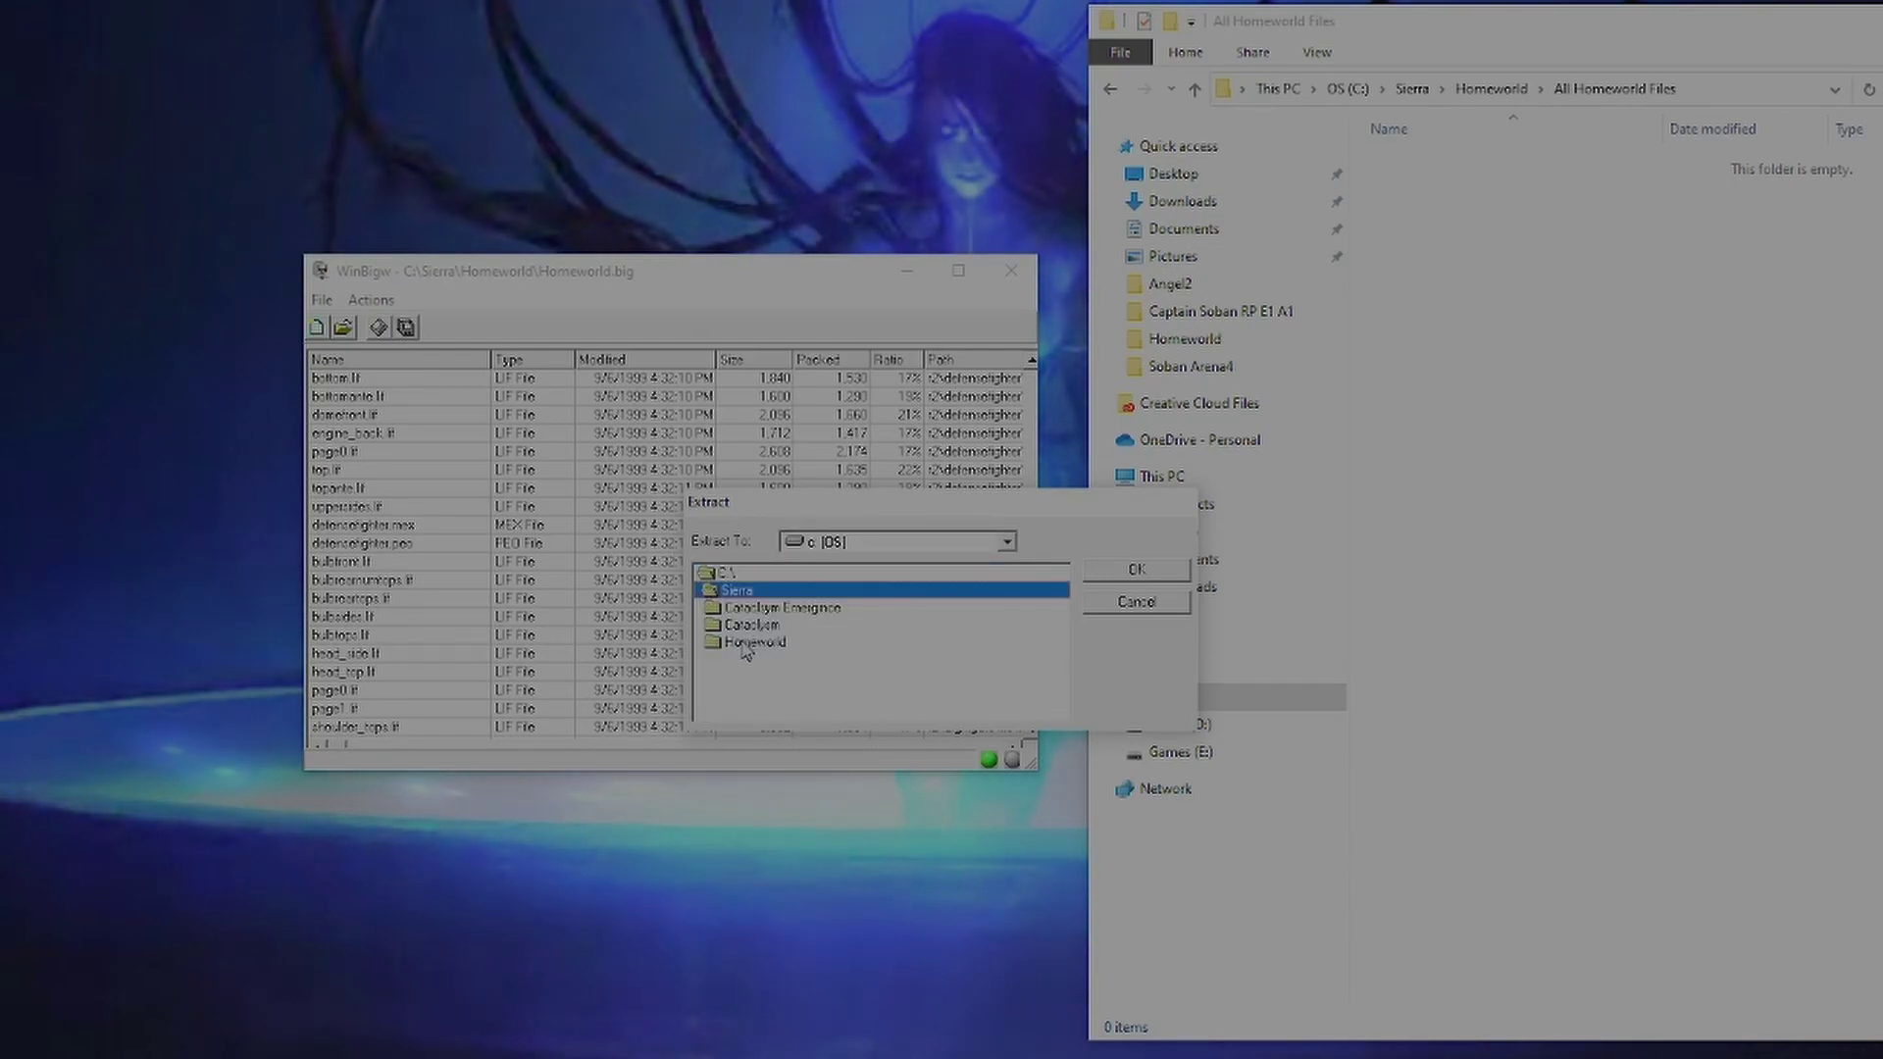
double_click(750, 642)
double_click(775, 642)
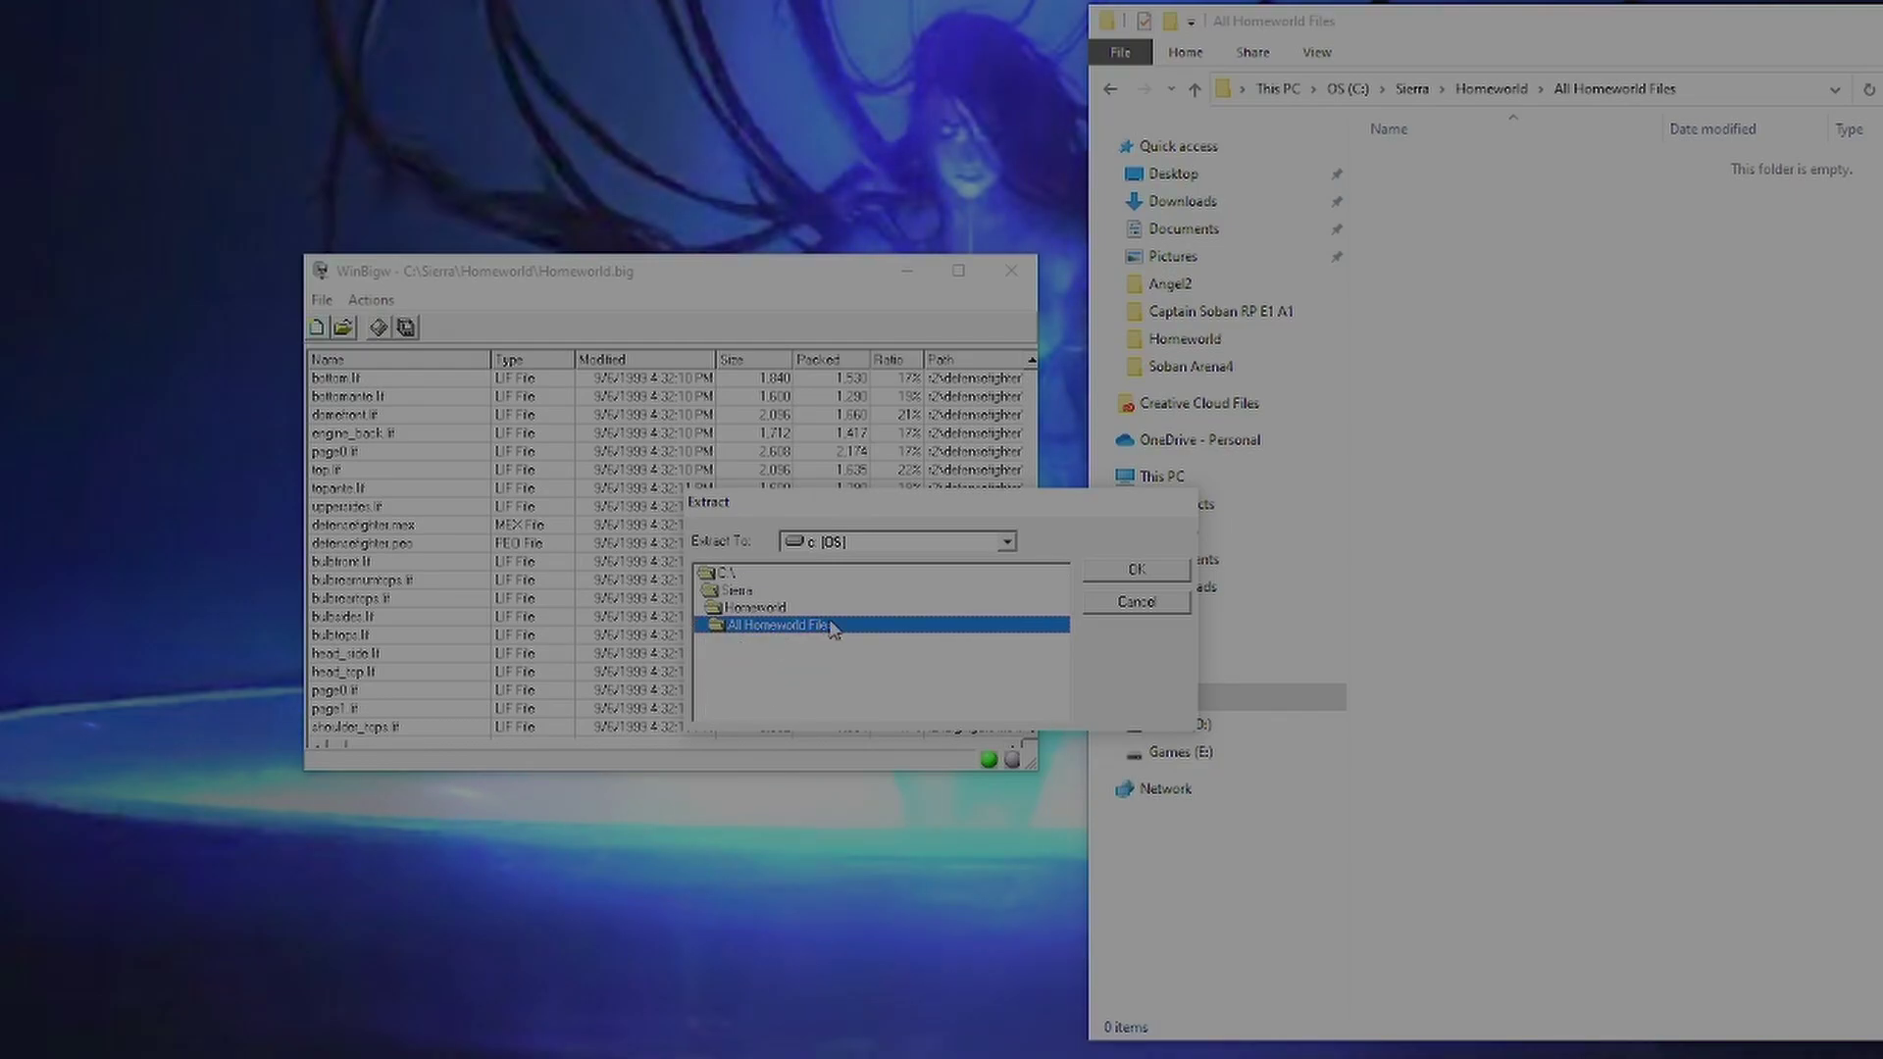
left_click(1128, 573)
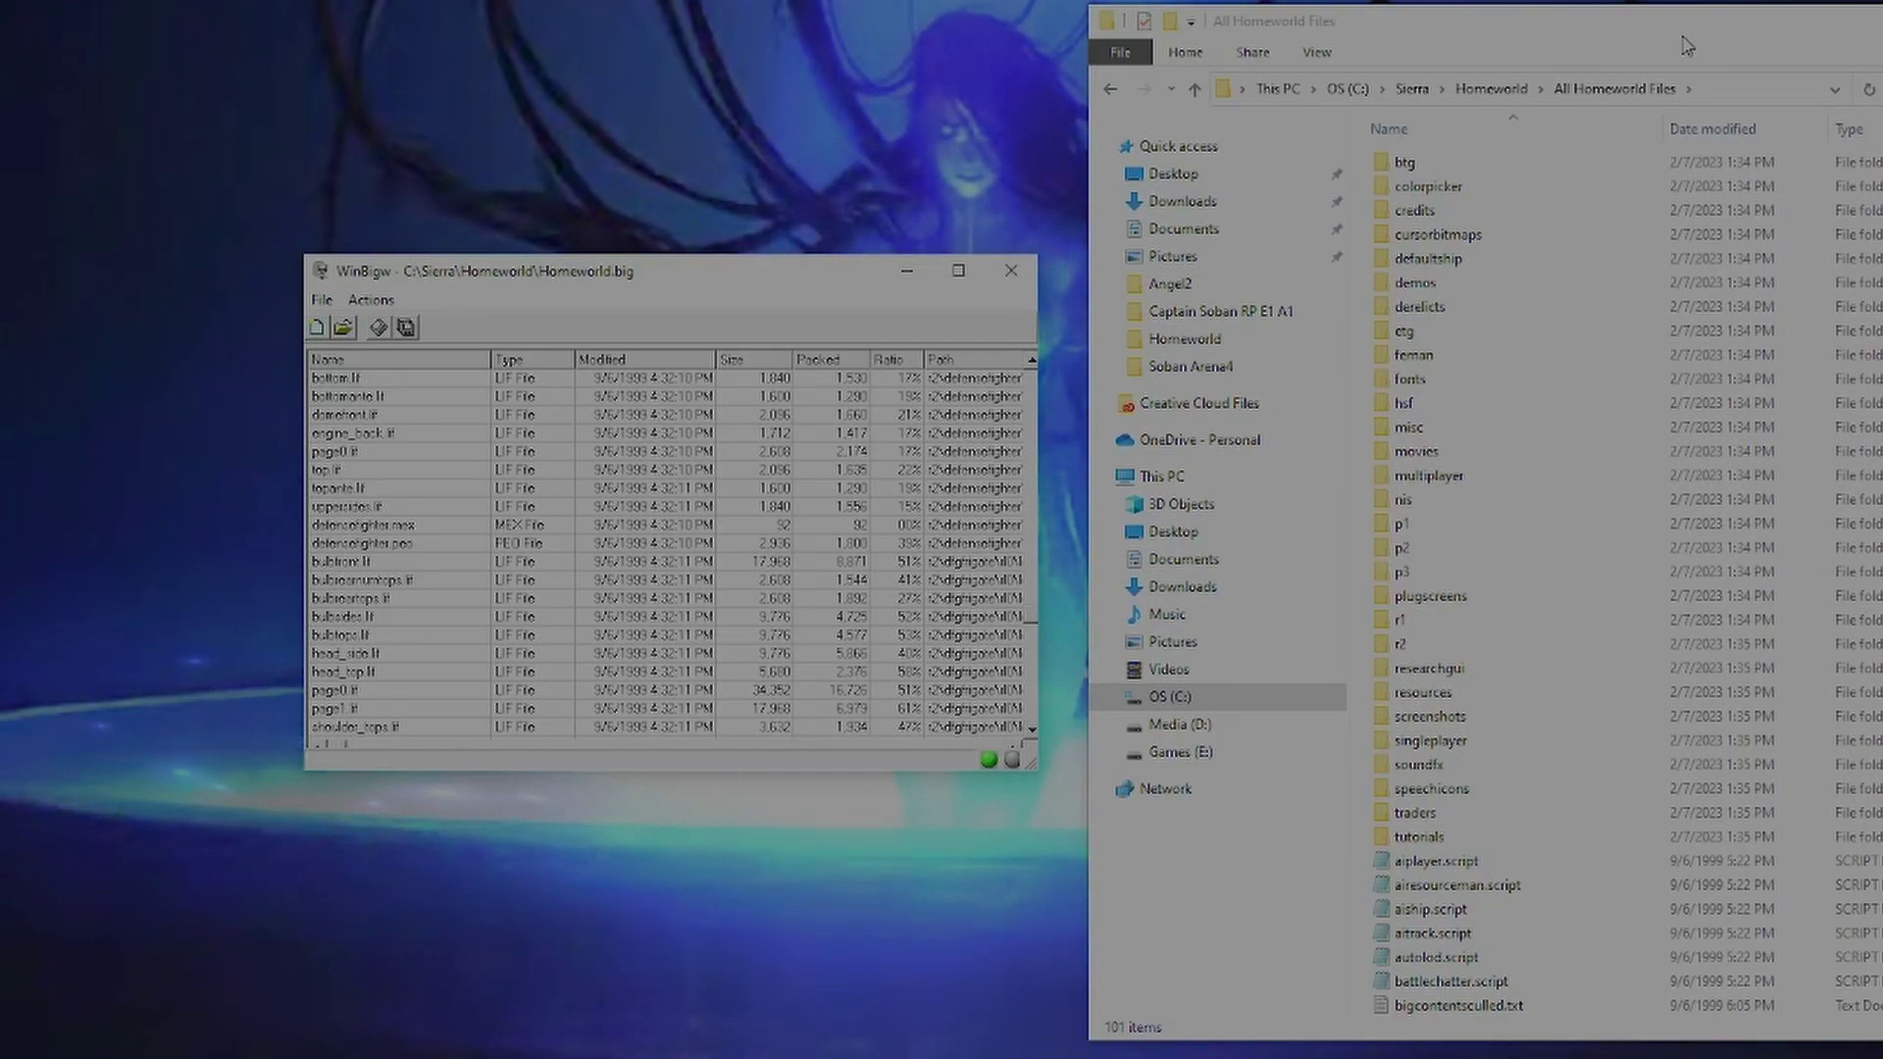
Step: Drag All Homeworld Files onto the desktop and place its window beside the Homeworld folder
left_click(1490, 89)
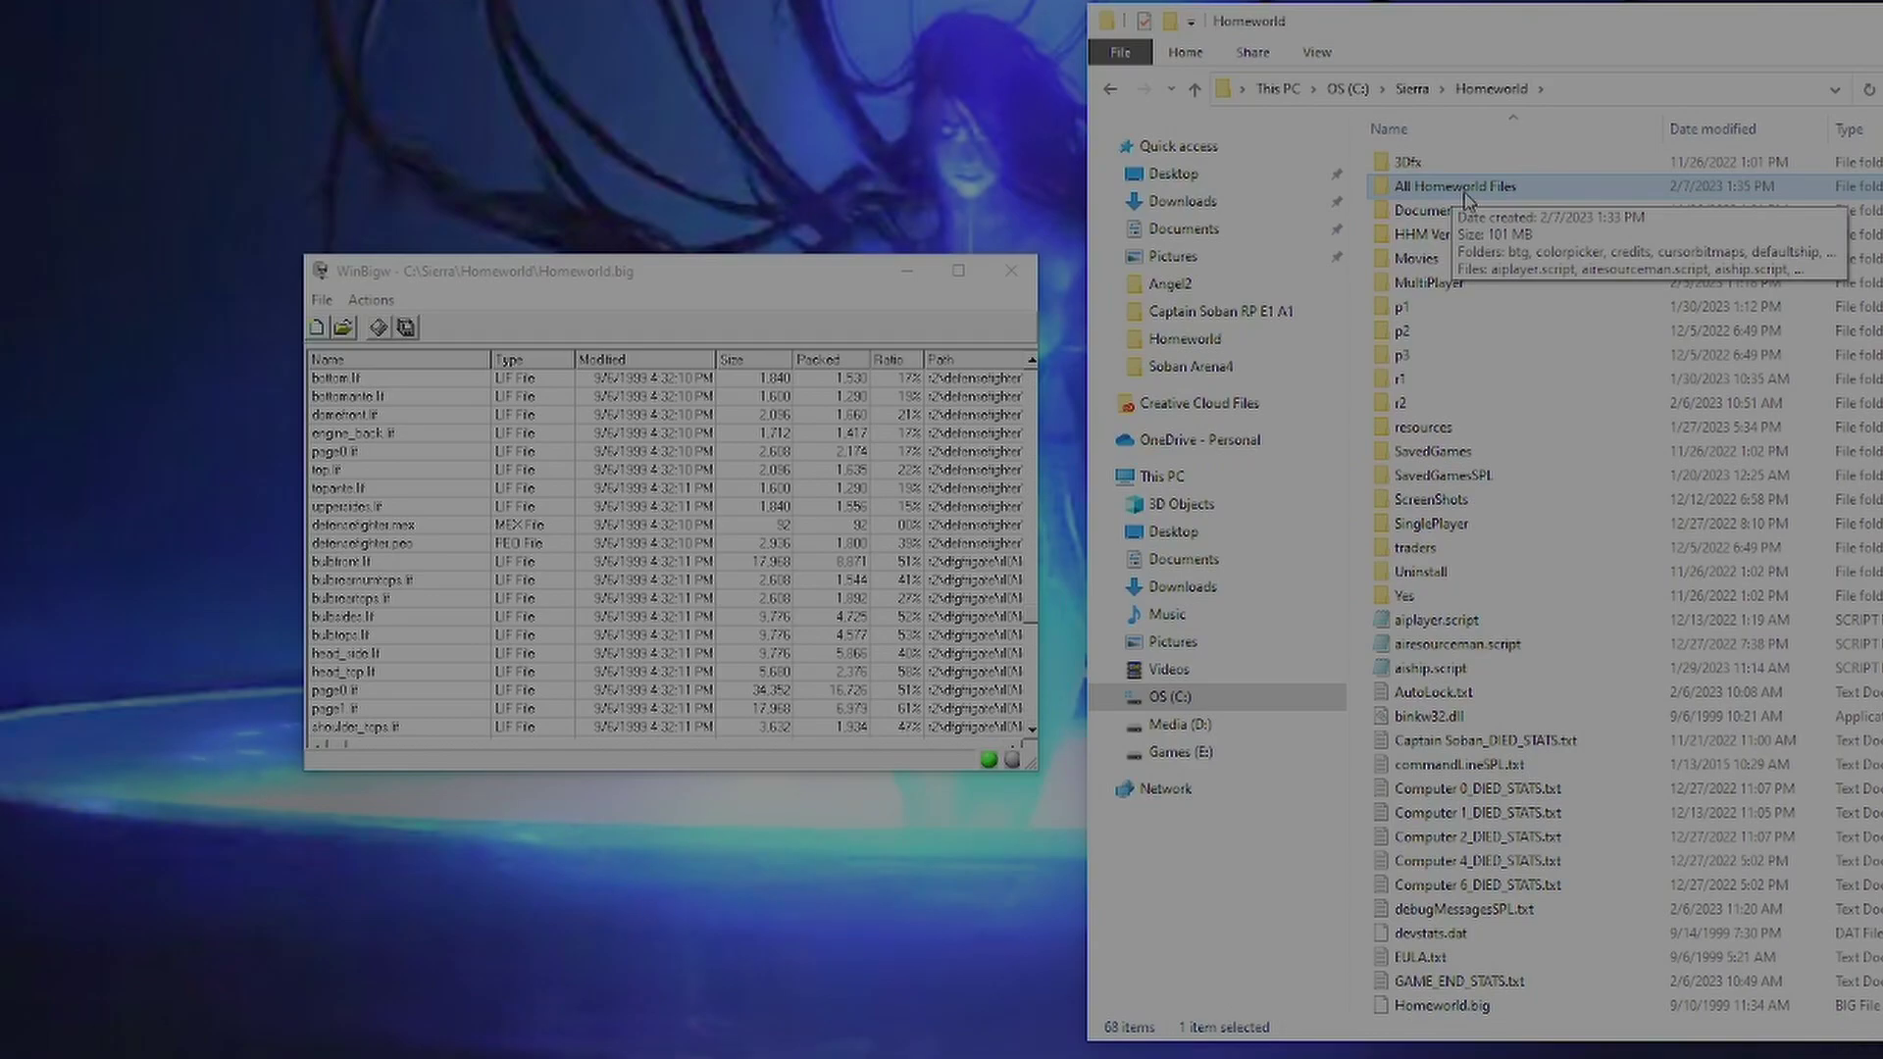
left_click_drag(1424, 187, 500, 242)
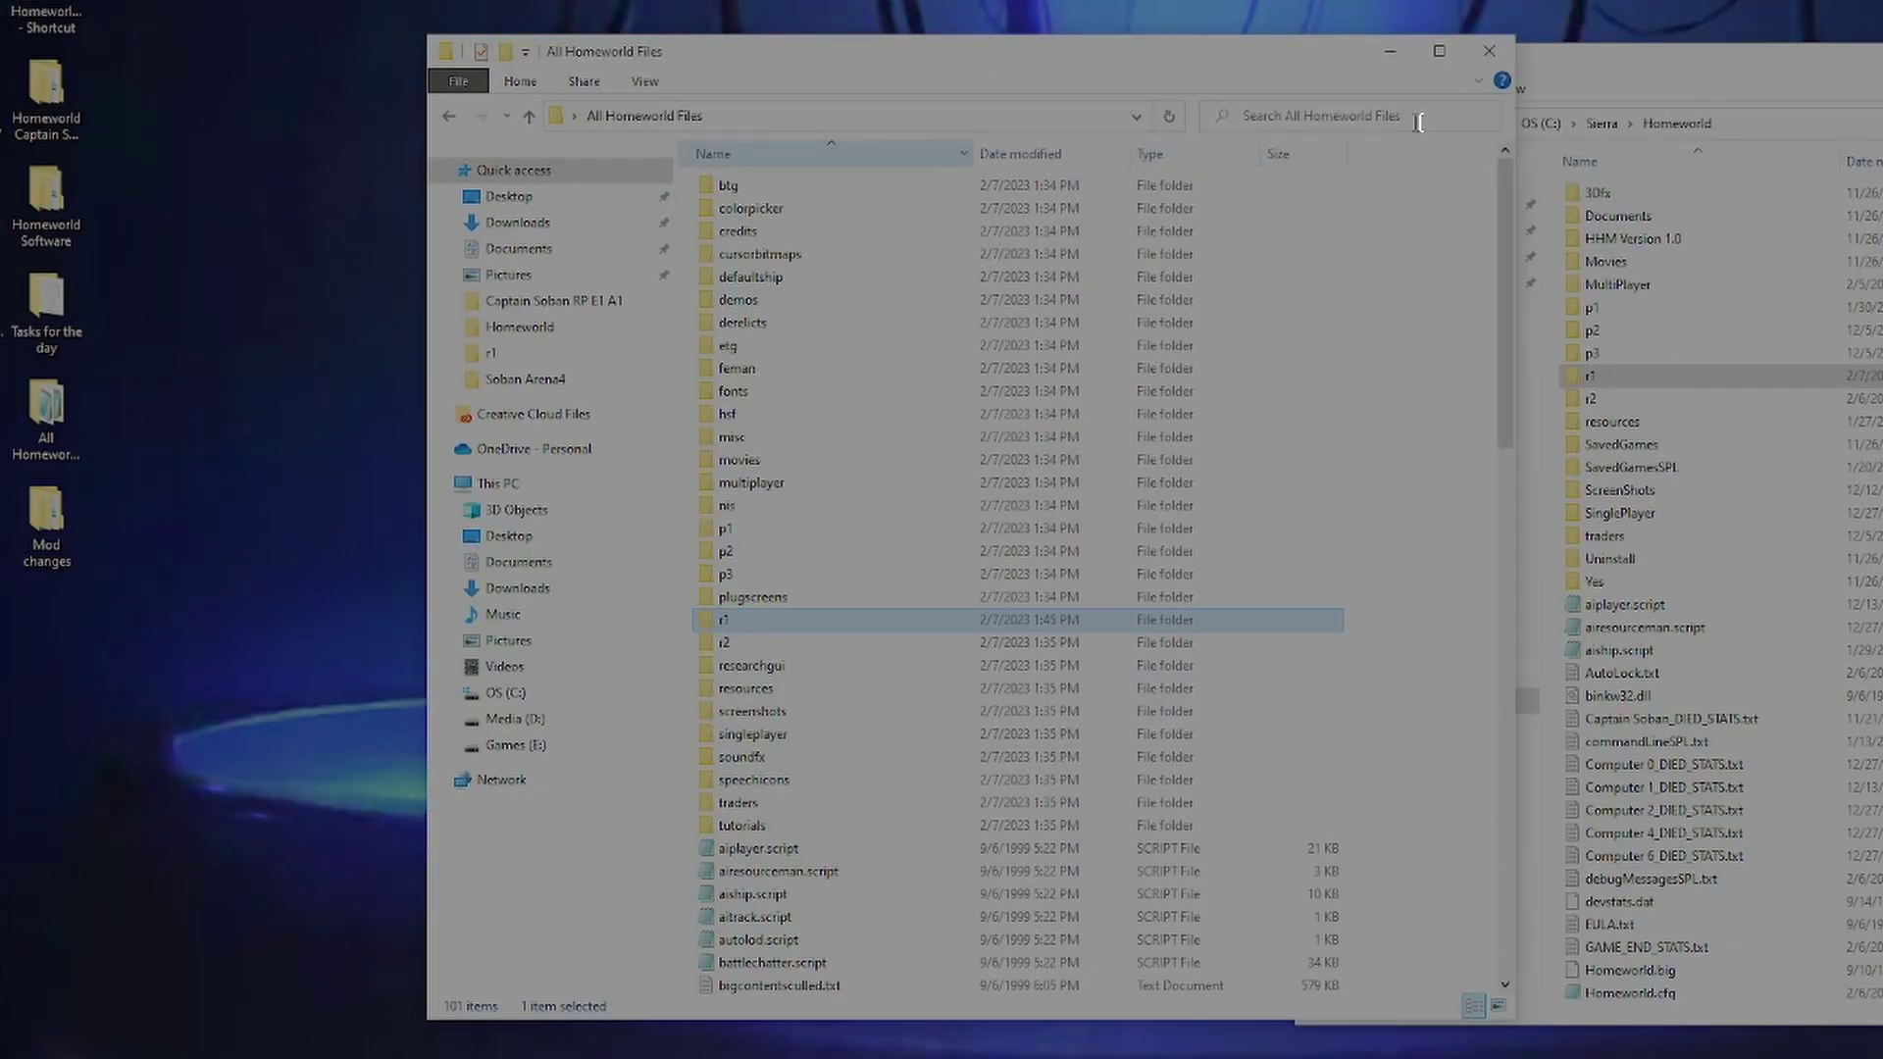
left_click_drag(990, 79, 754, 117)
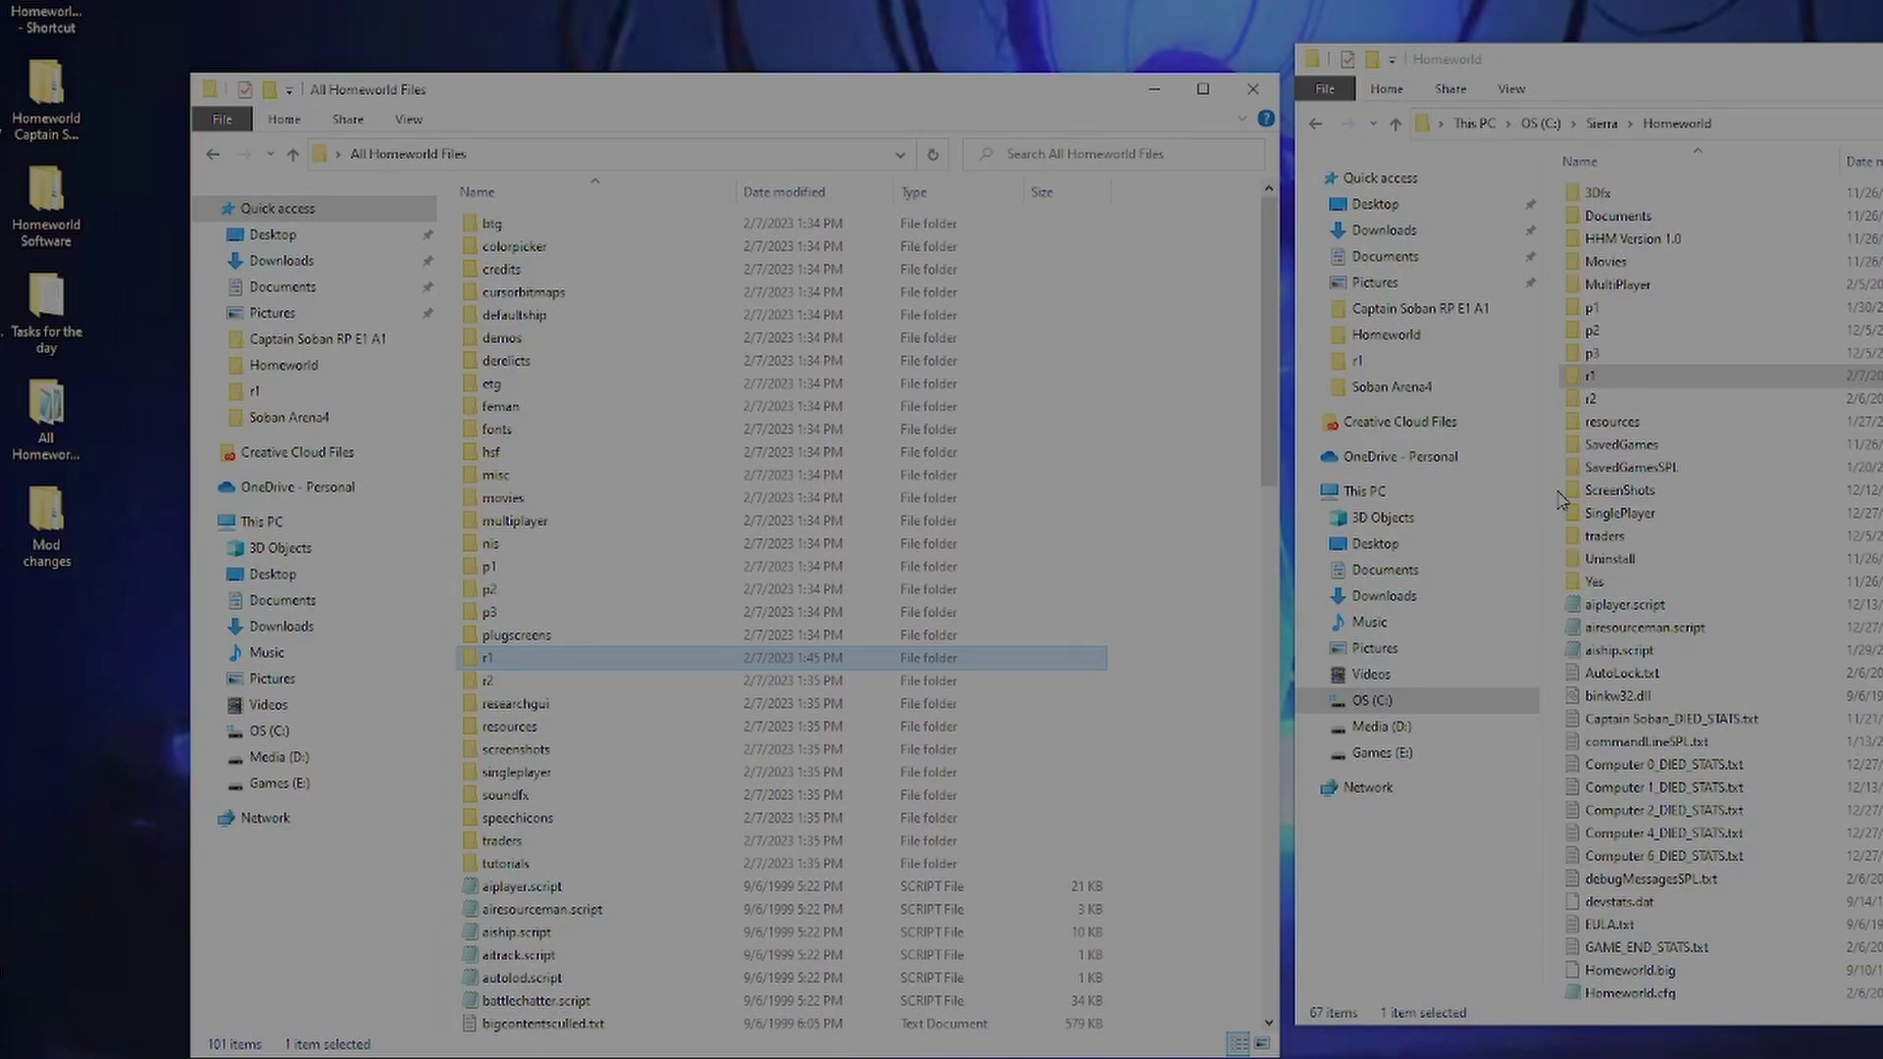
Step: Open the Homeworld install's r1 folder and shift the All Homeworld Files window right
double_click(1592, 377)
left_click(1677, 122)
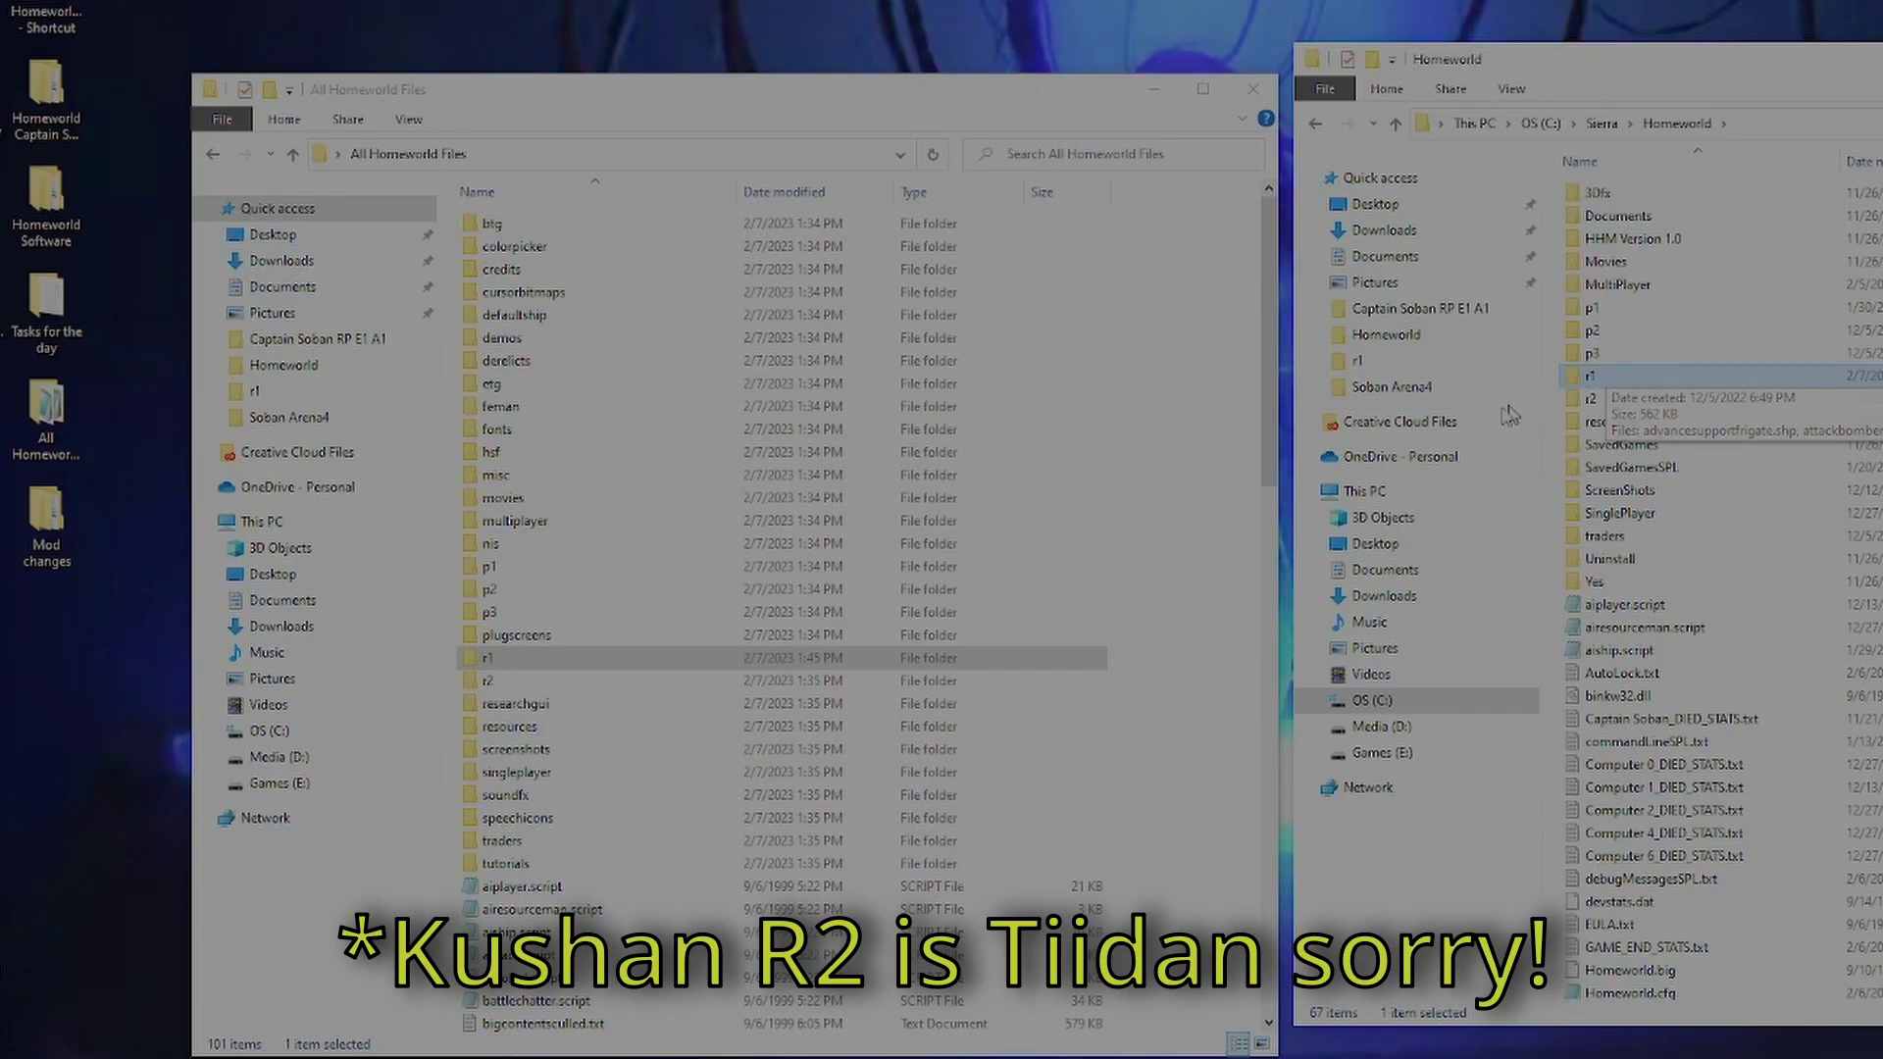
double_click(1619, 377)
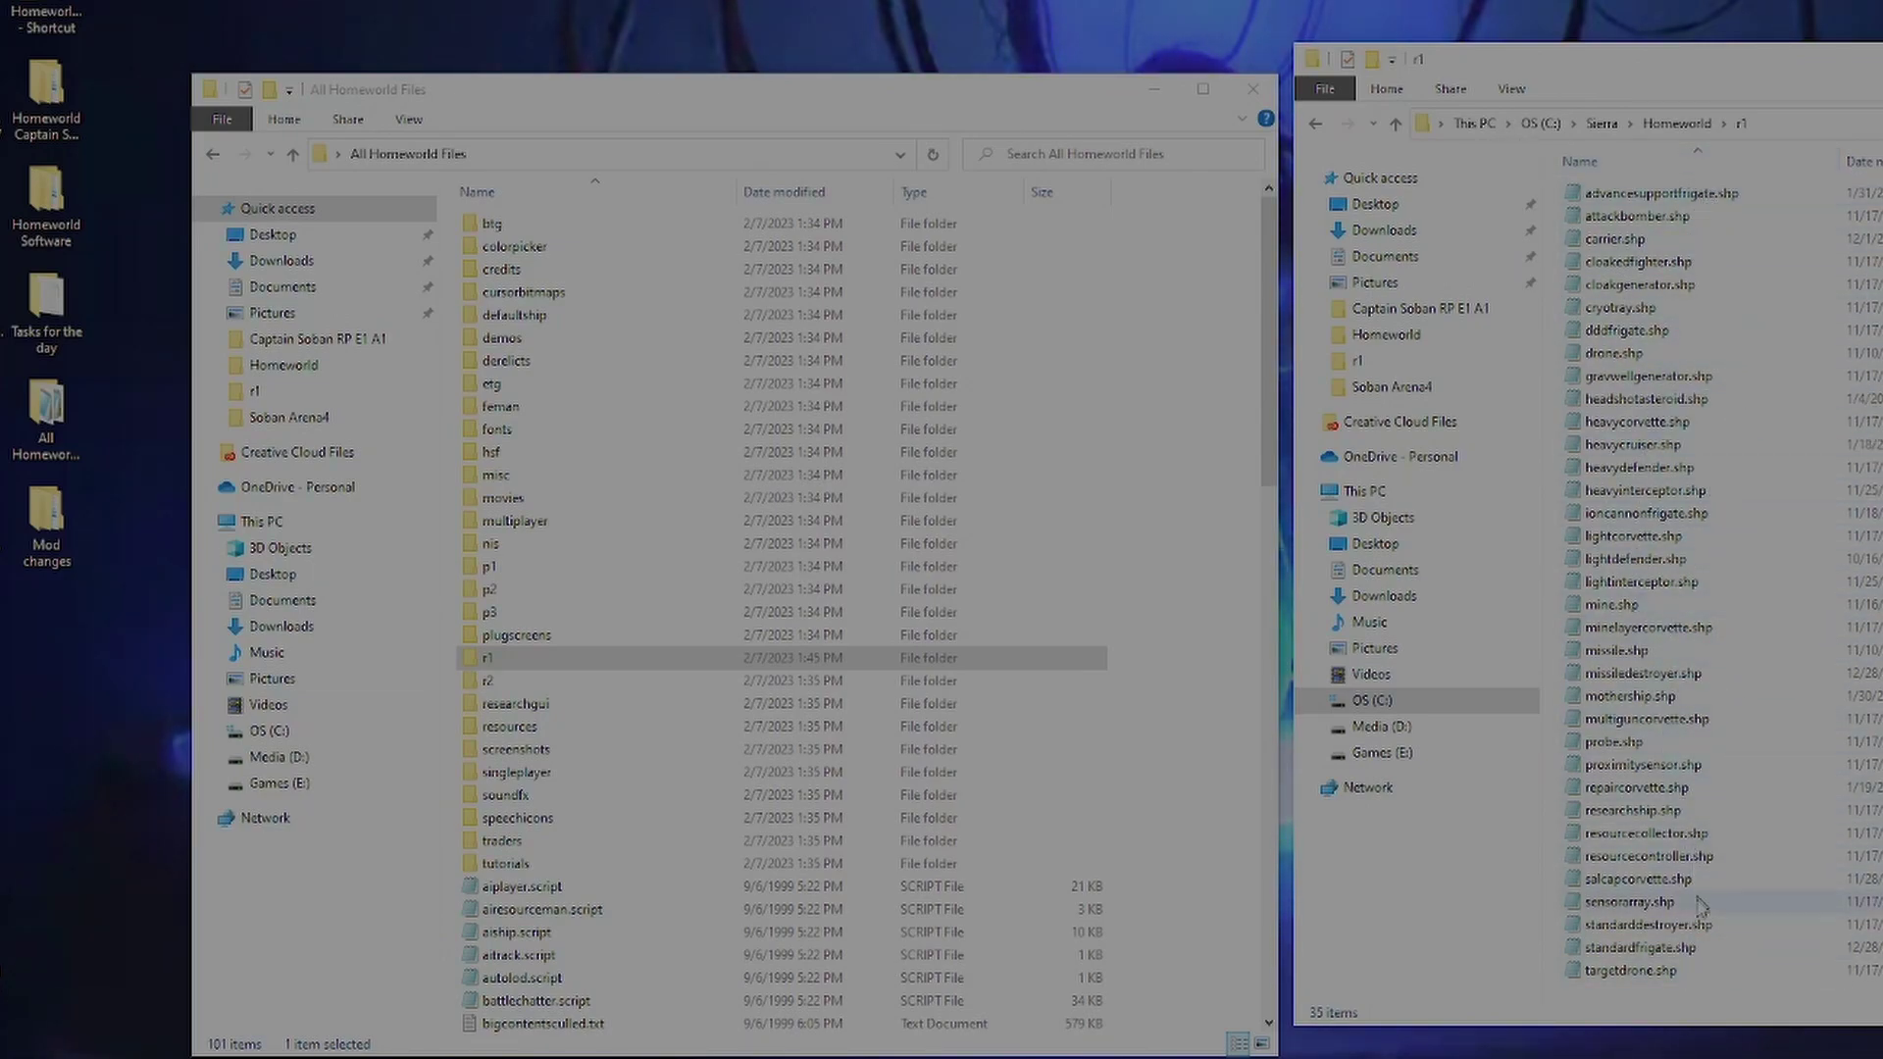
left_click_drag(677, 91, 1139, 67)
Step: Open r1 in All Homeworld Files and scroll down to standarddestroyer.shp
double_click(1011, 632)
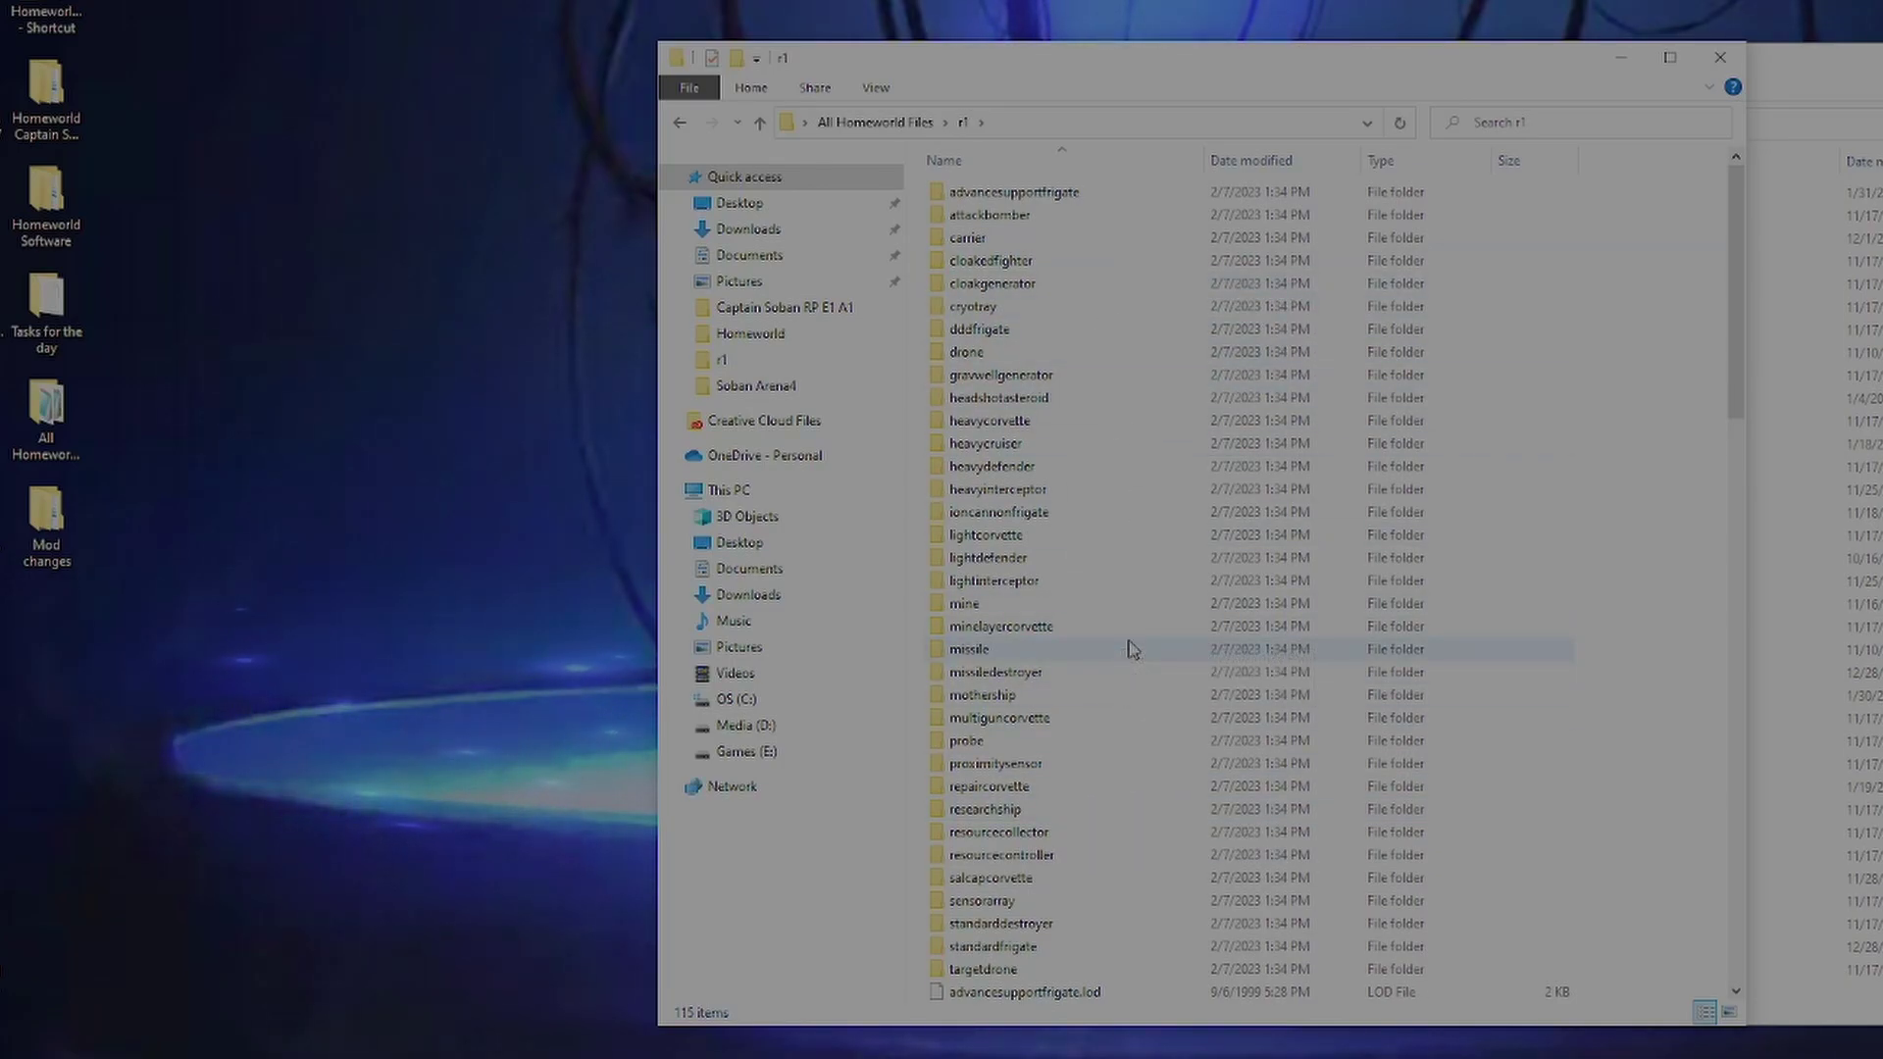
scroll(1129, 648, "down", 8)
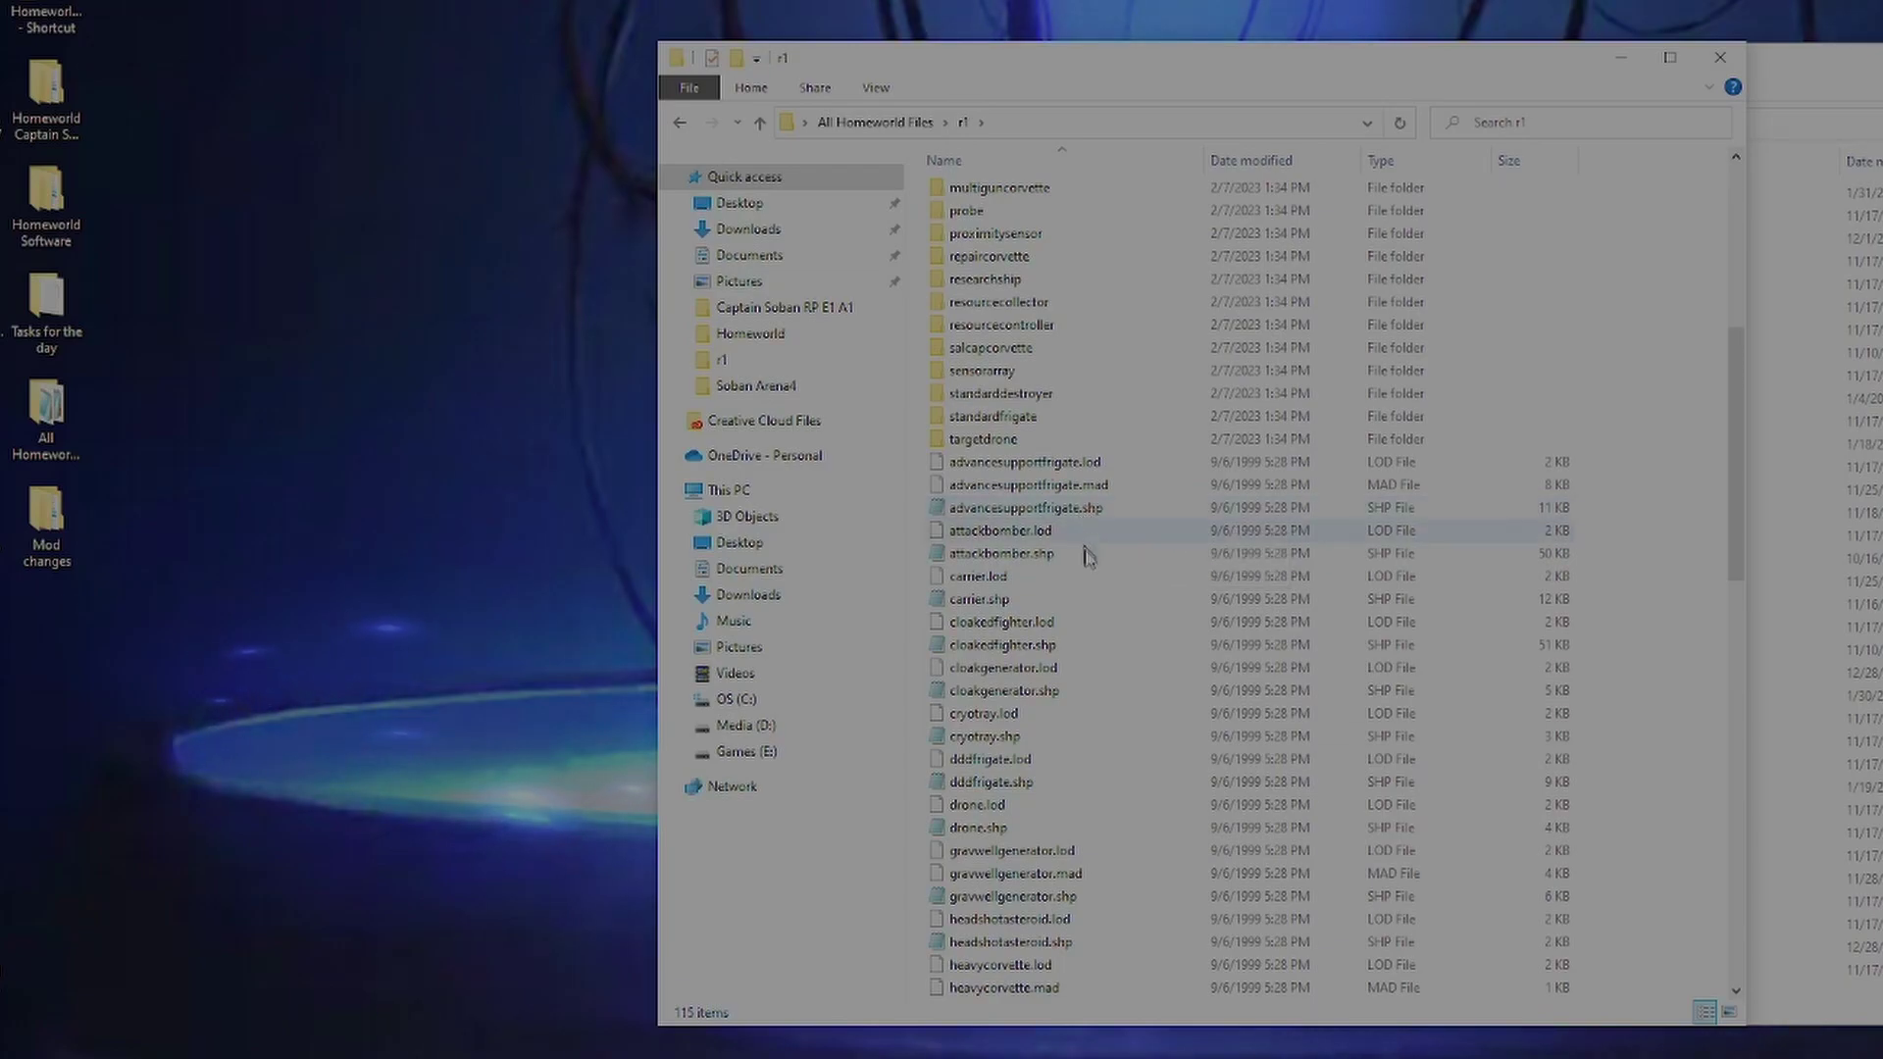
scroll(1108, 589, "down", 8)
scroll(1135, 633, "down", 11)
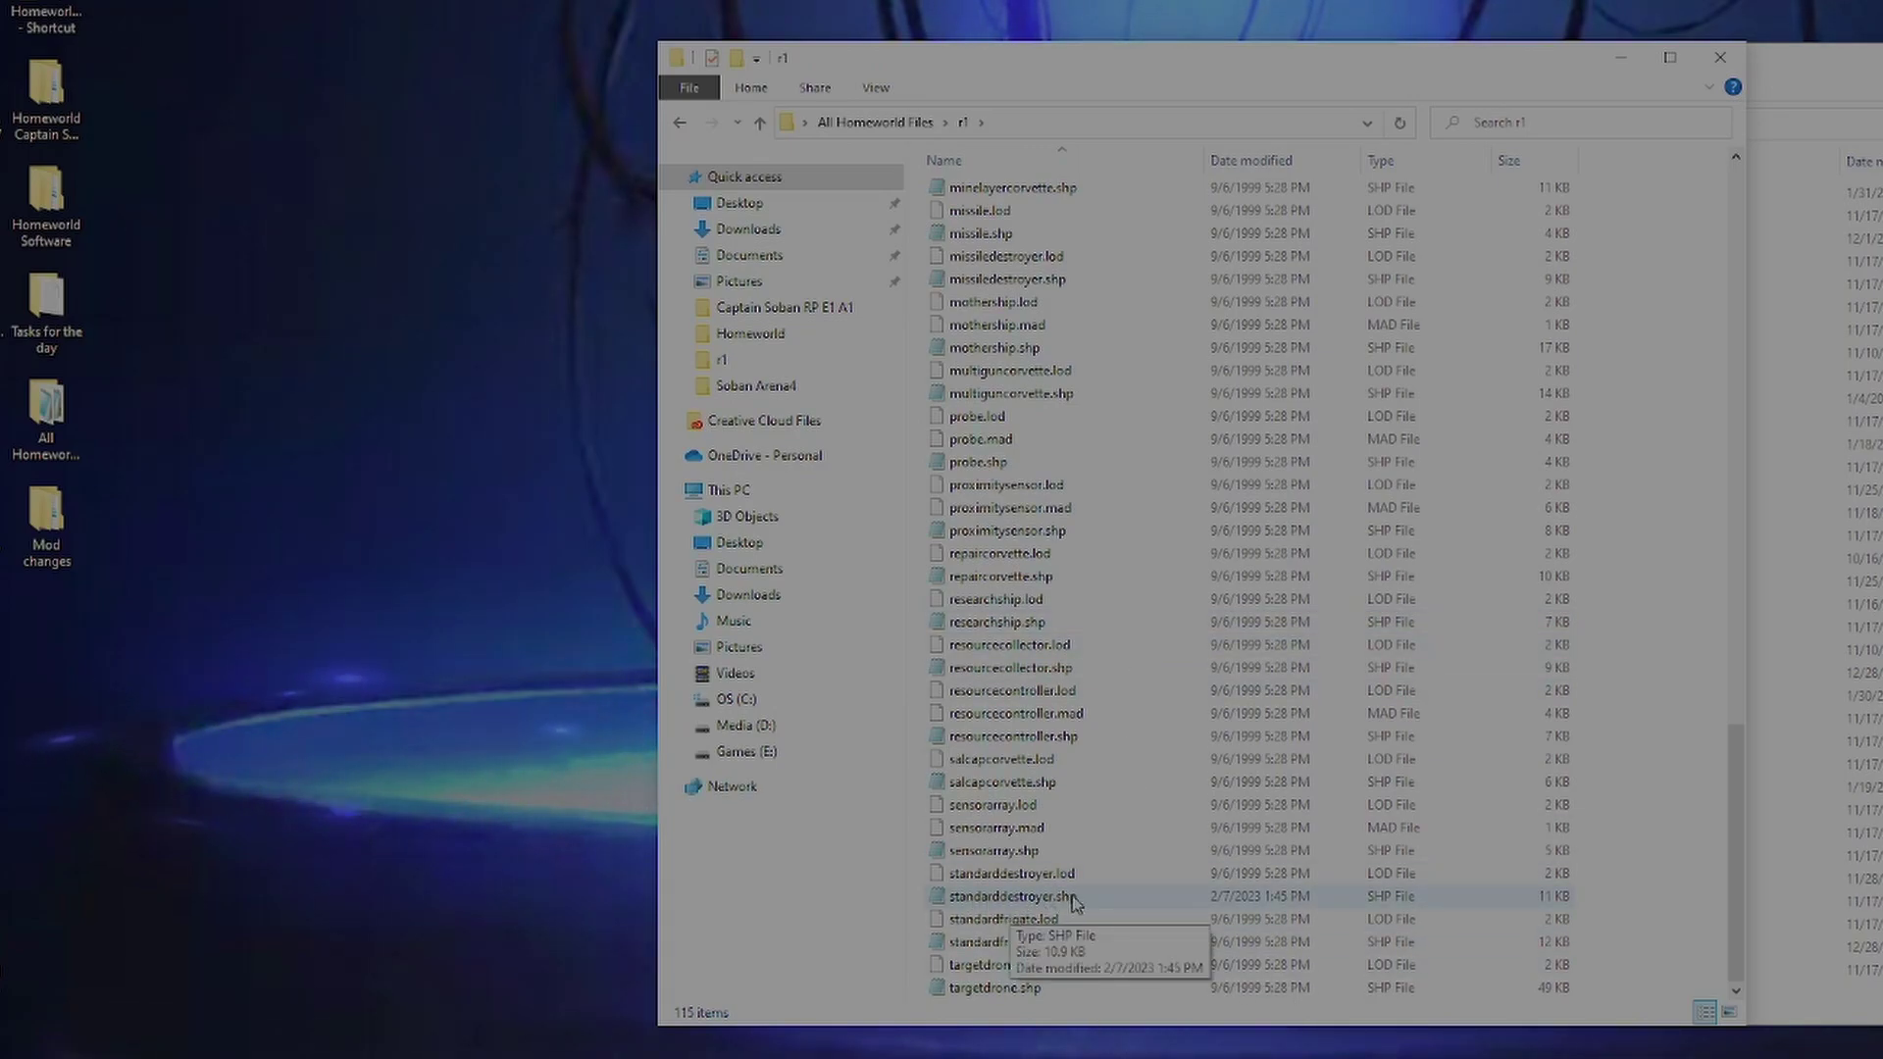
double_click(1038, 897)
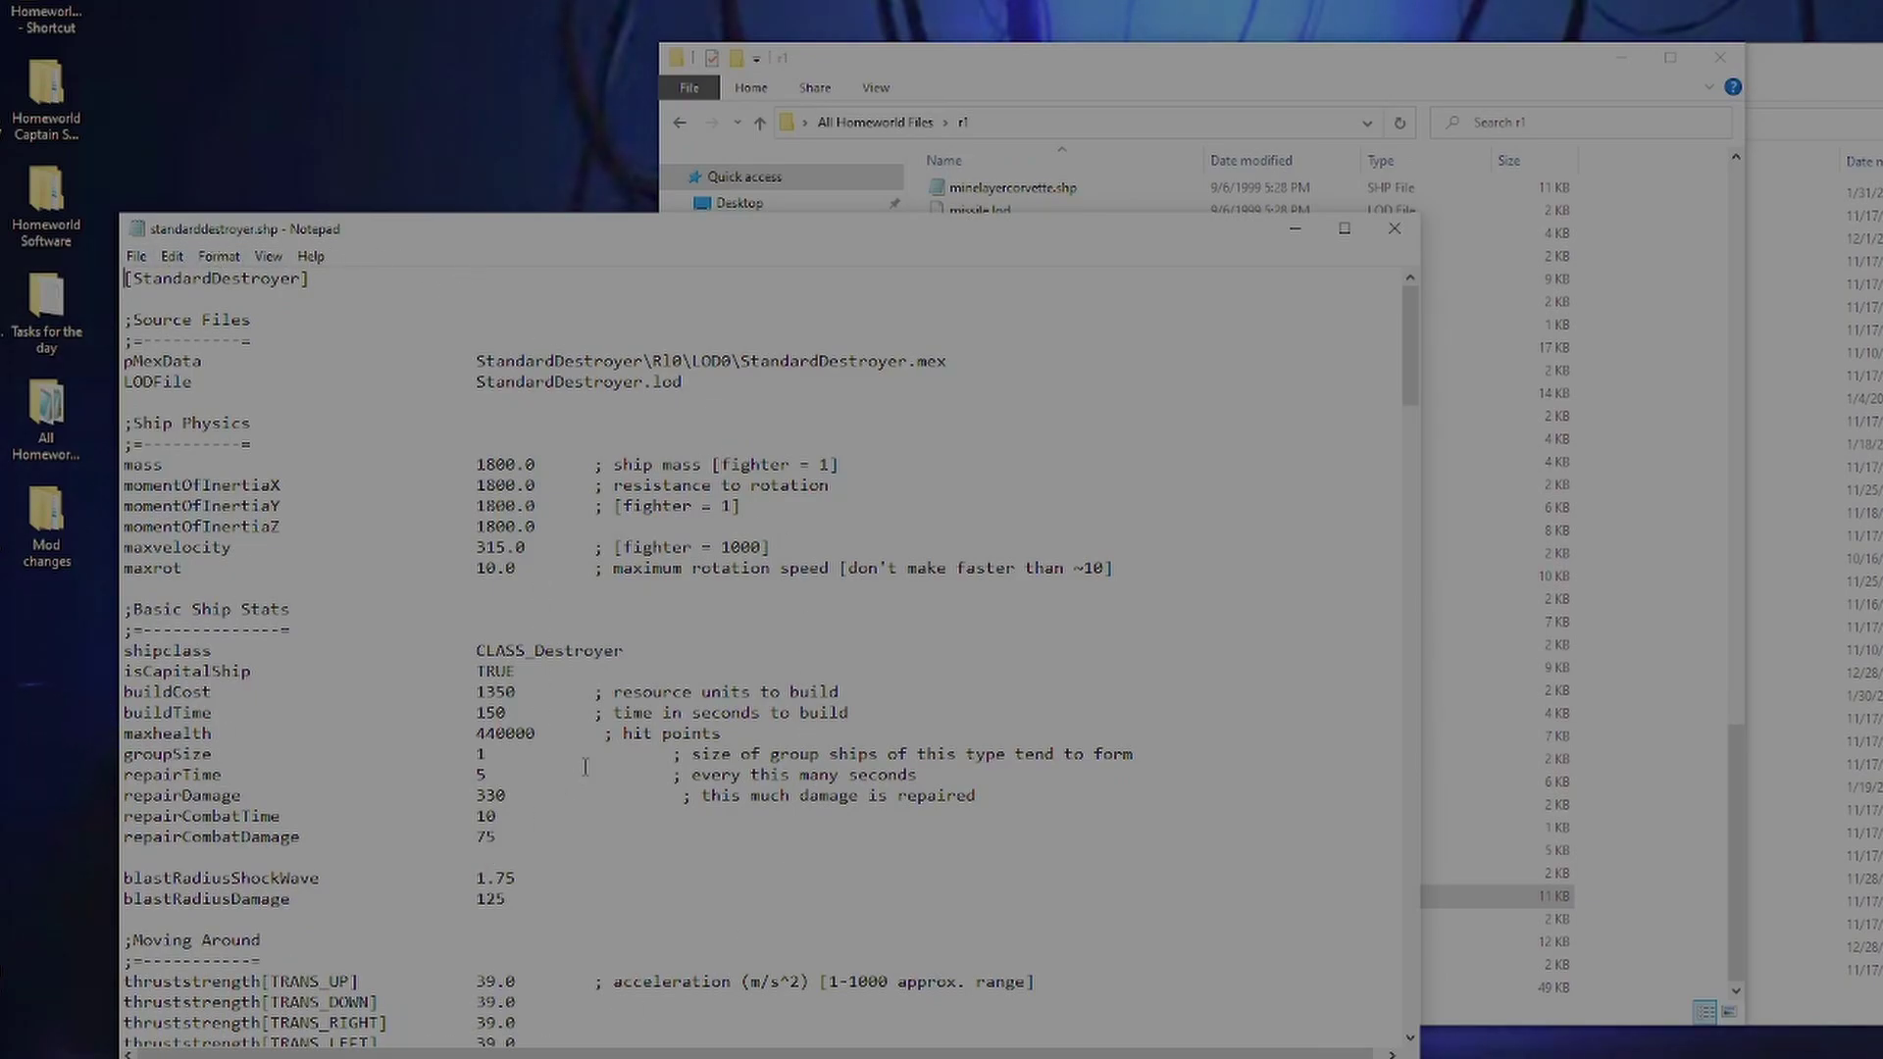
scroll(585, 766, "down", 3)
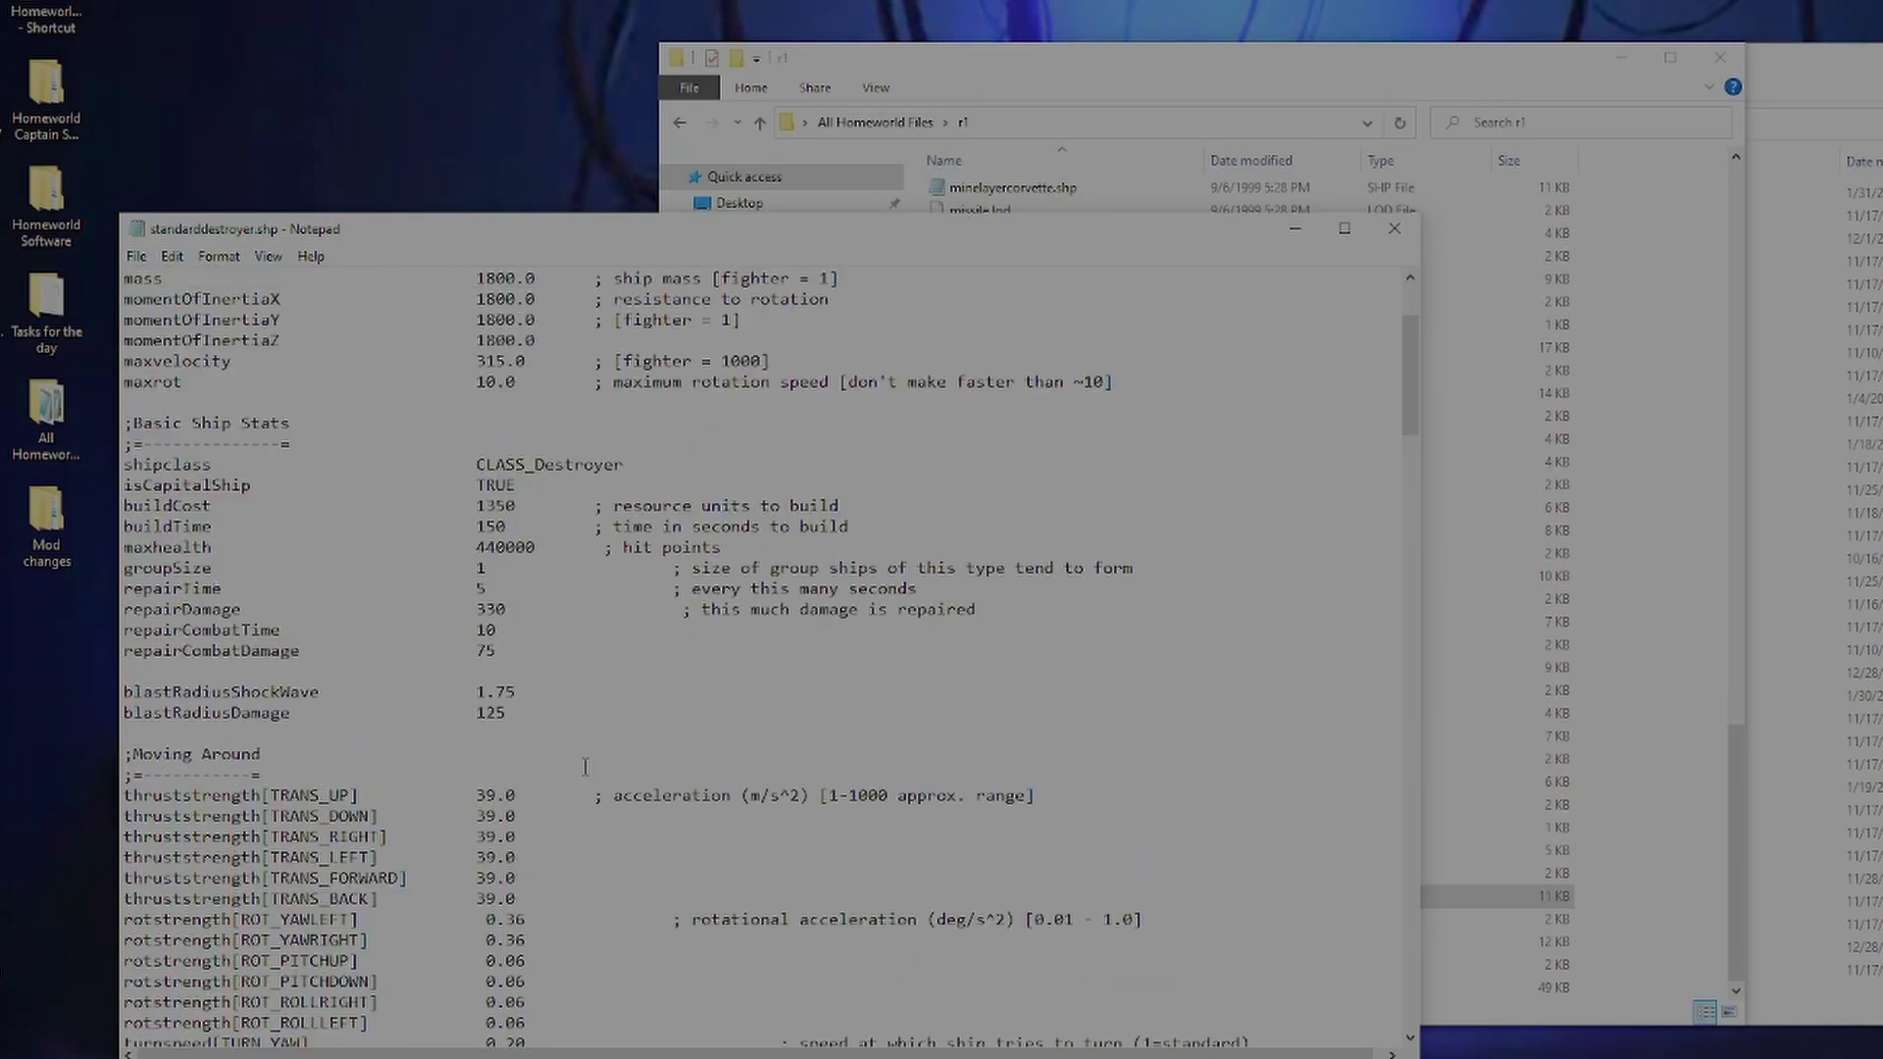
scroll(607, 399, "up", 3)
scroll(636, 618, "down", 2)
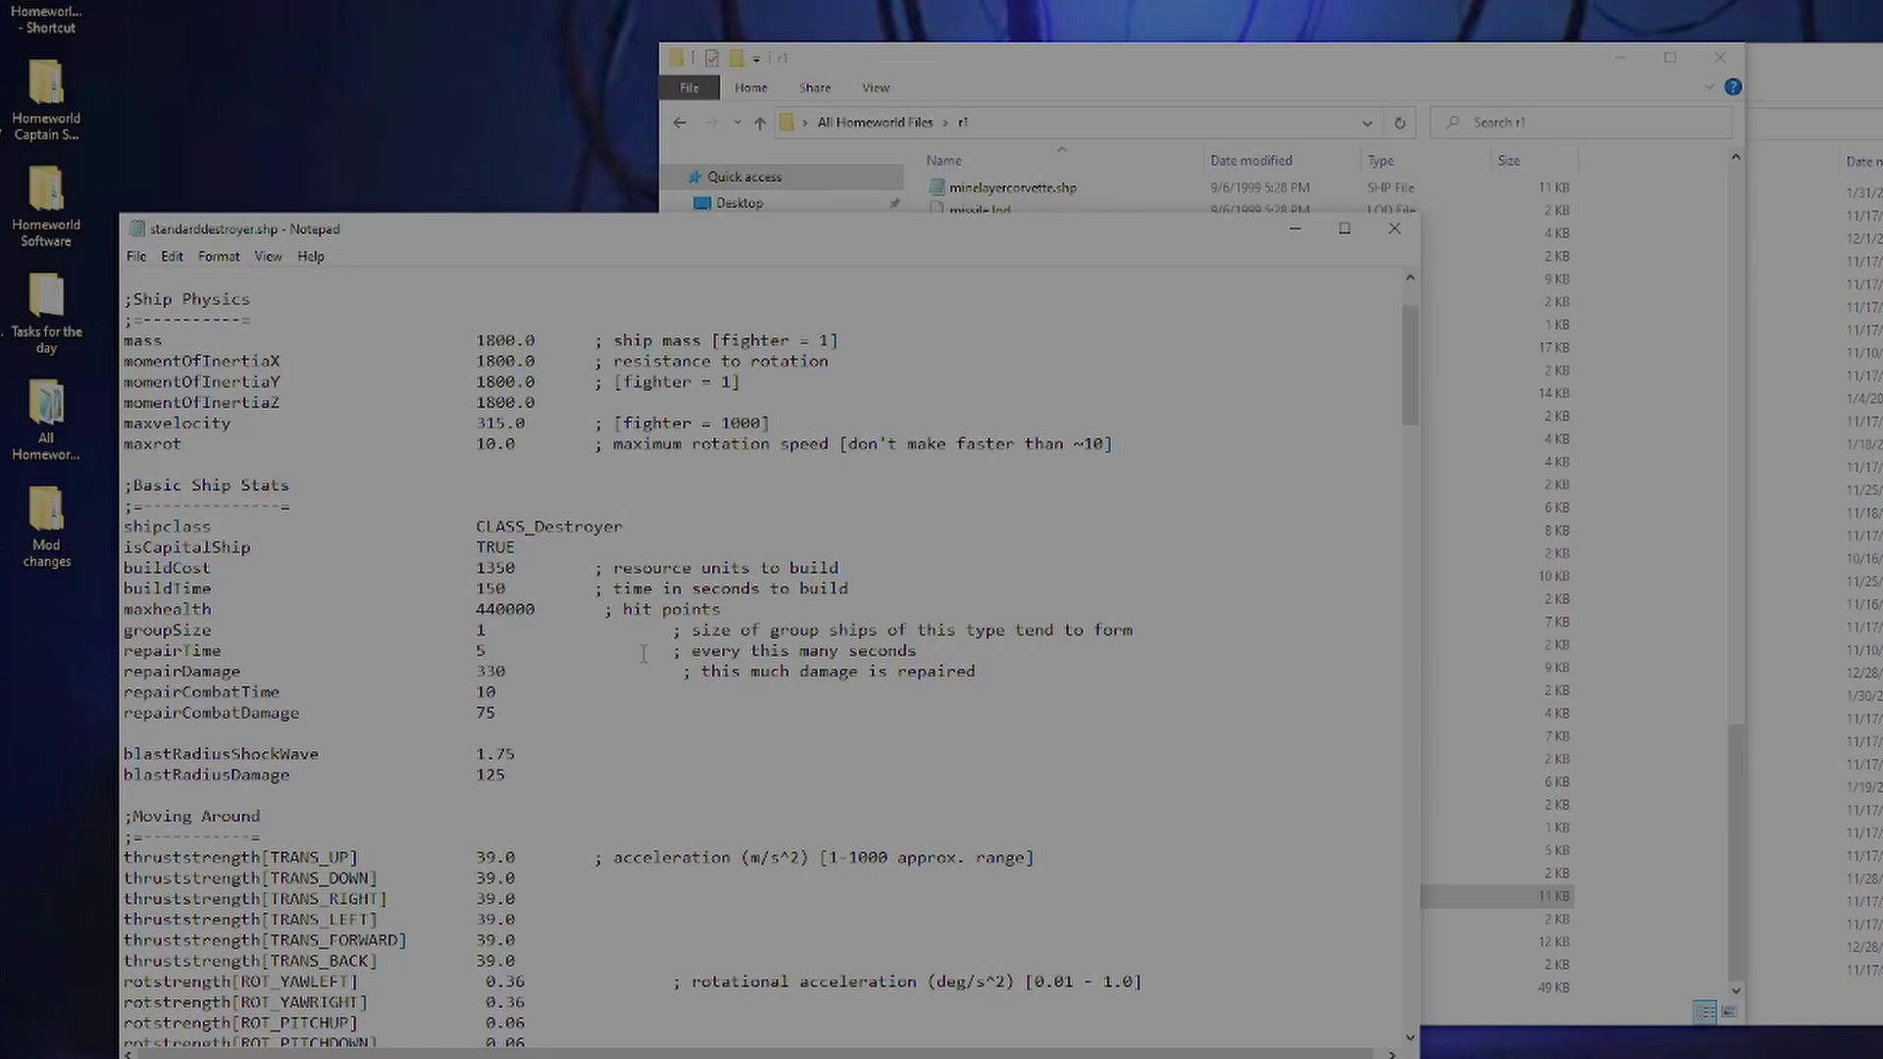
left_click(1394, 229)
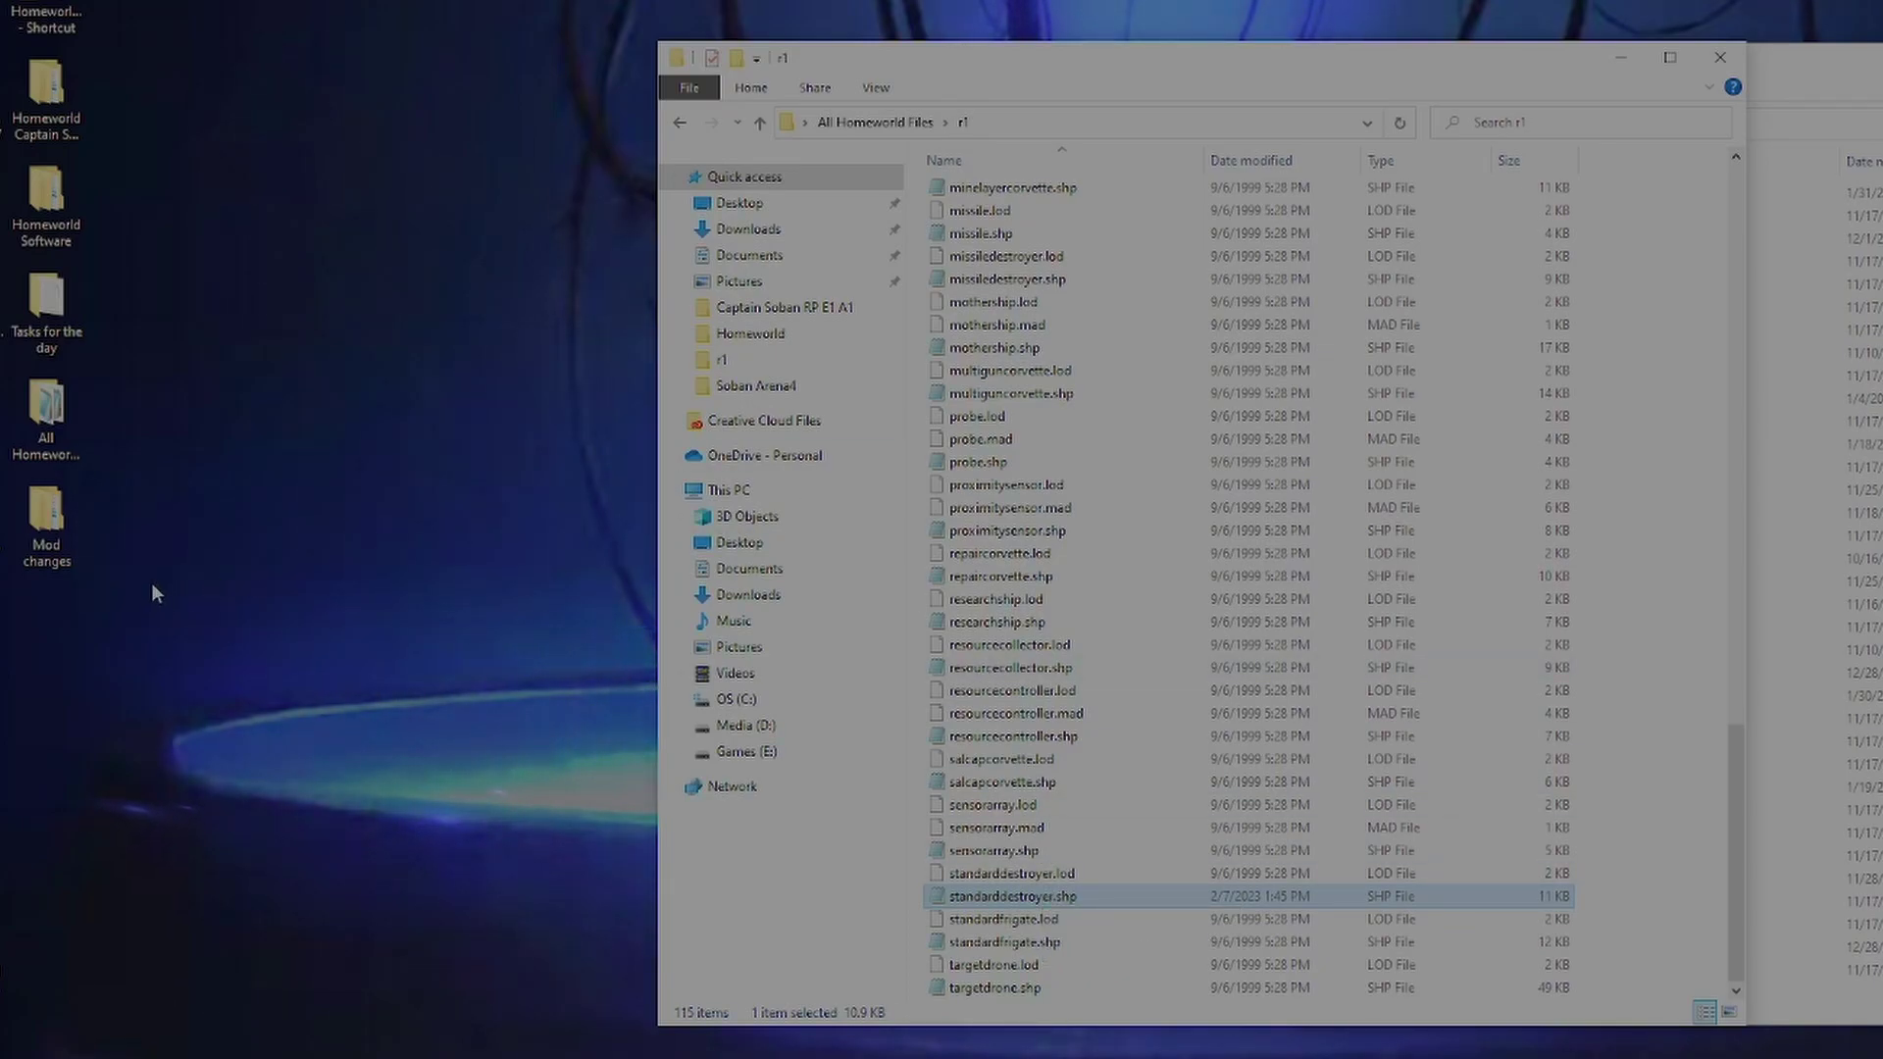
Step: Create a new desktop folder named Homeworld Destroyer Mod
mouse_move(1031, 72)
left_mouse_down()
mouse_move(996, 199)
mouse_move(1035, 98)
left_mouse_up()
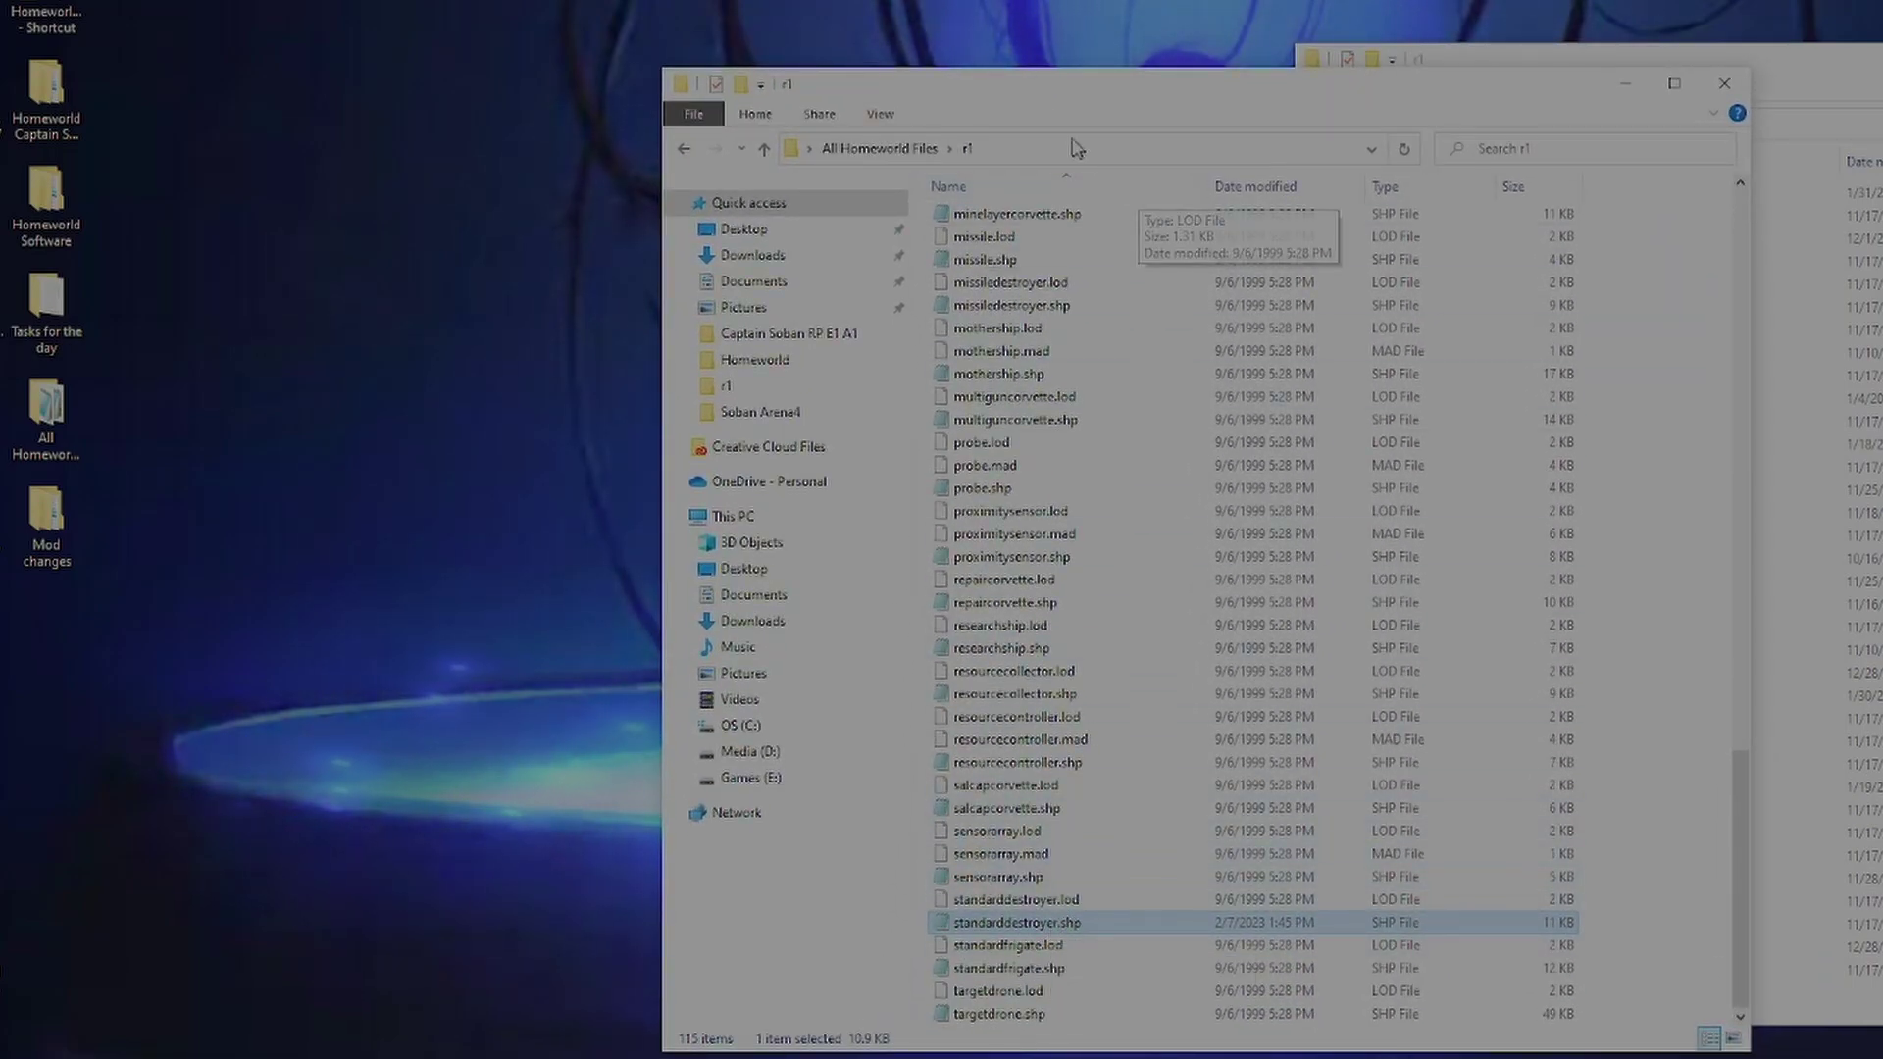
left_click_drag(1081, 95, 1026, 76)
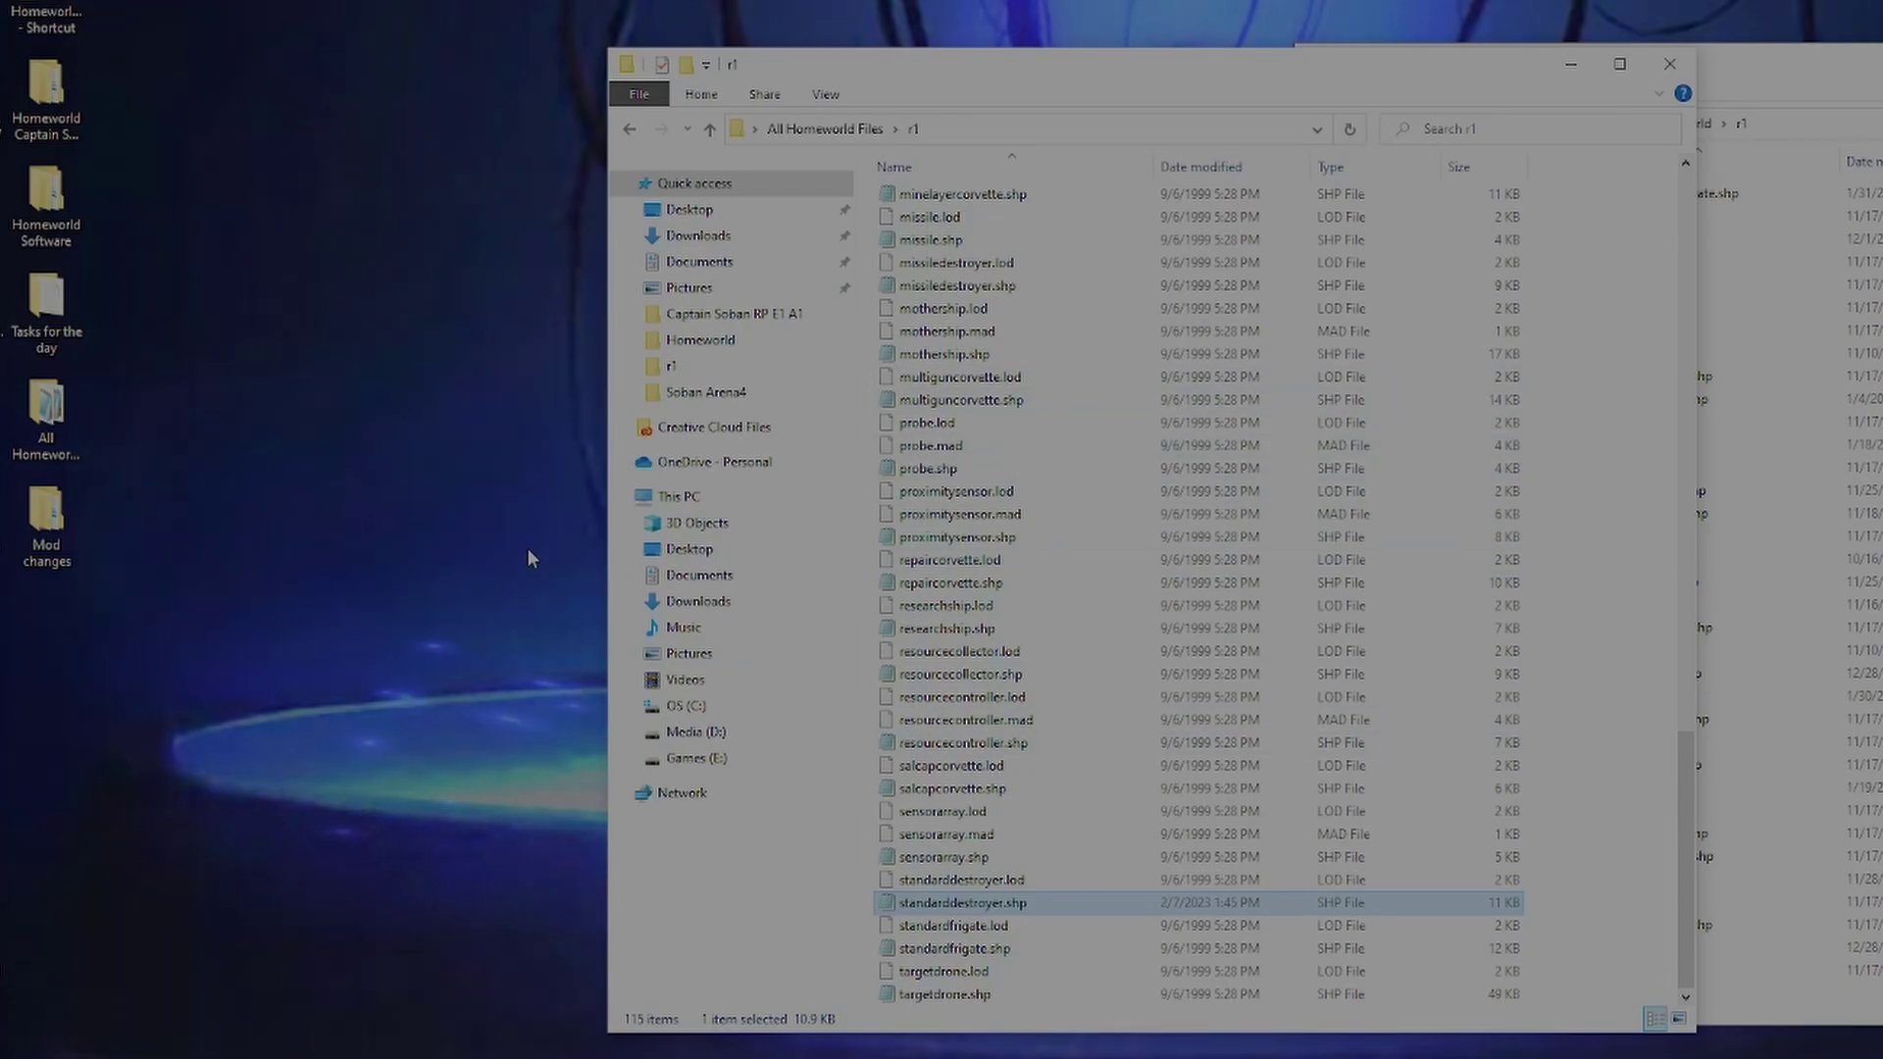
right_click(44, 614)
mouse_move(245, 852)
left_click(375, 851)
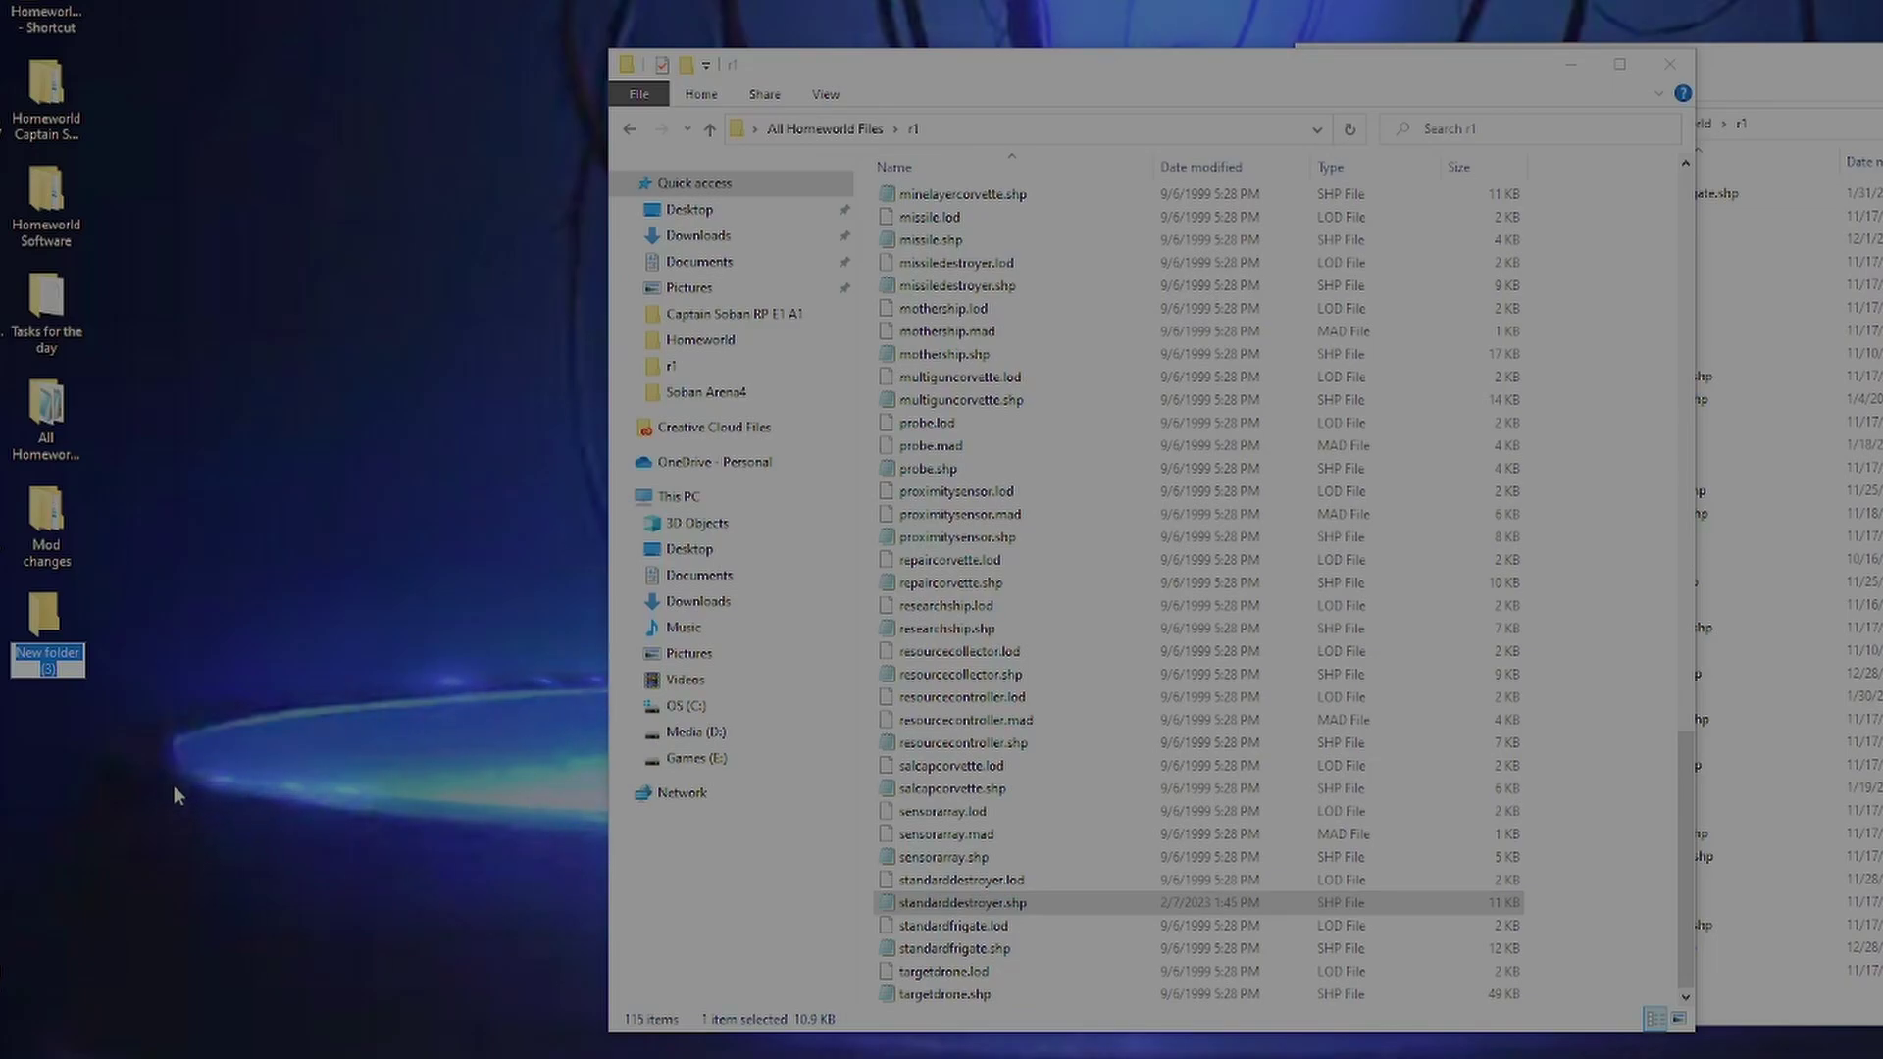
key("BackSpace")
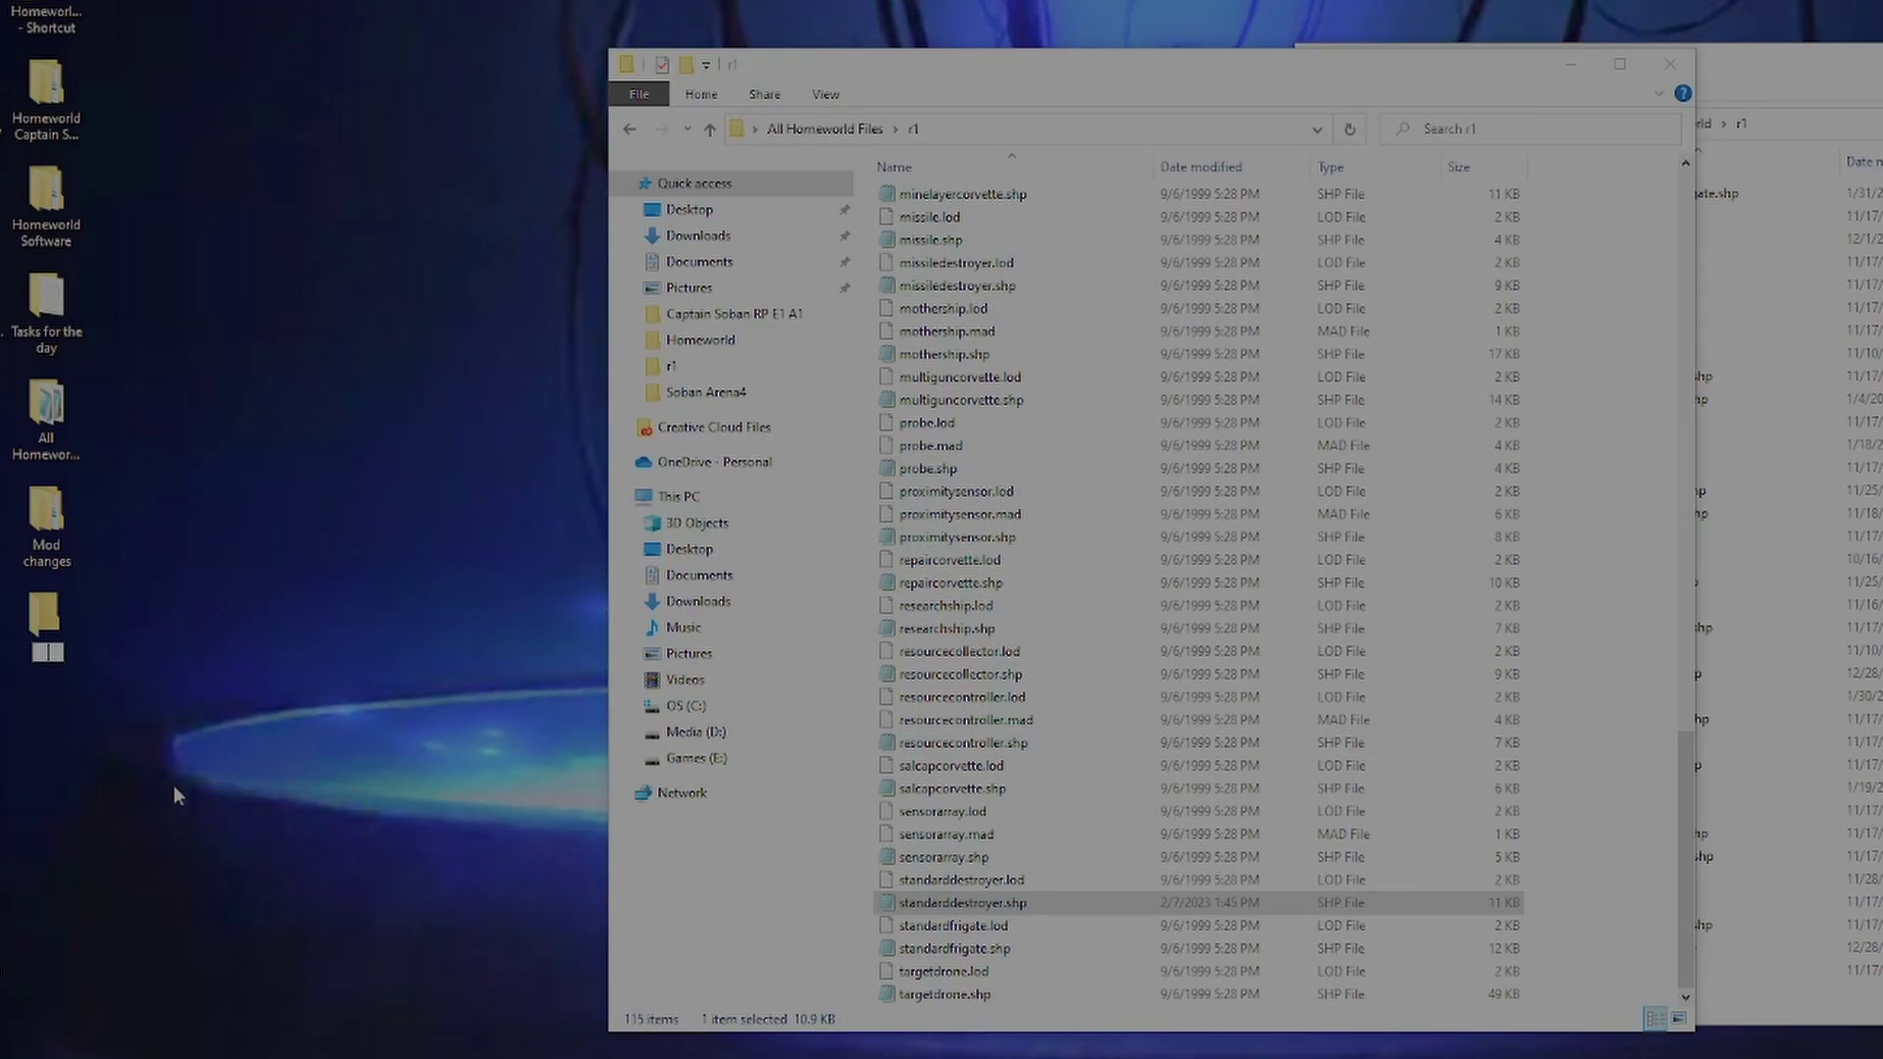
type("Homeworld D")
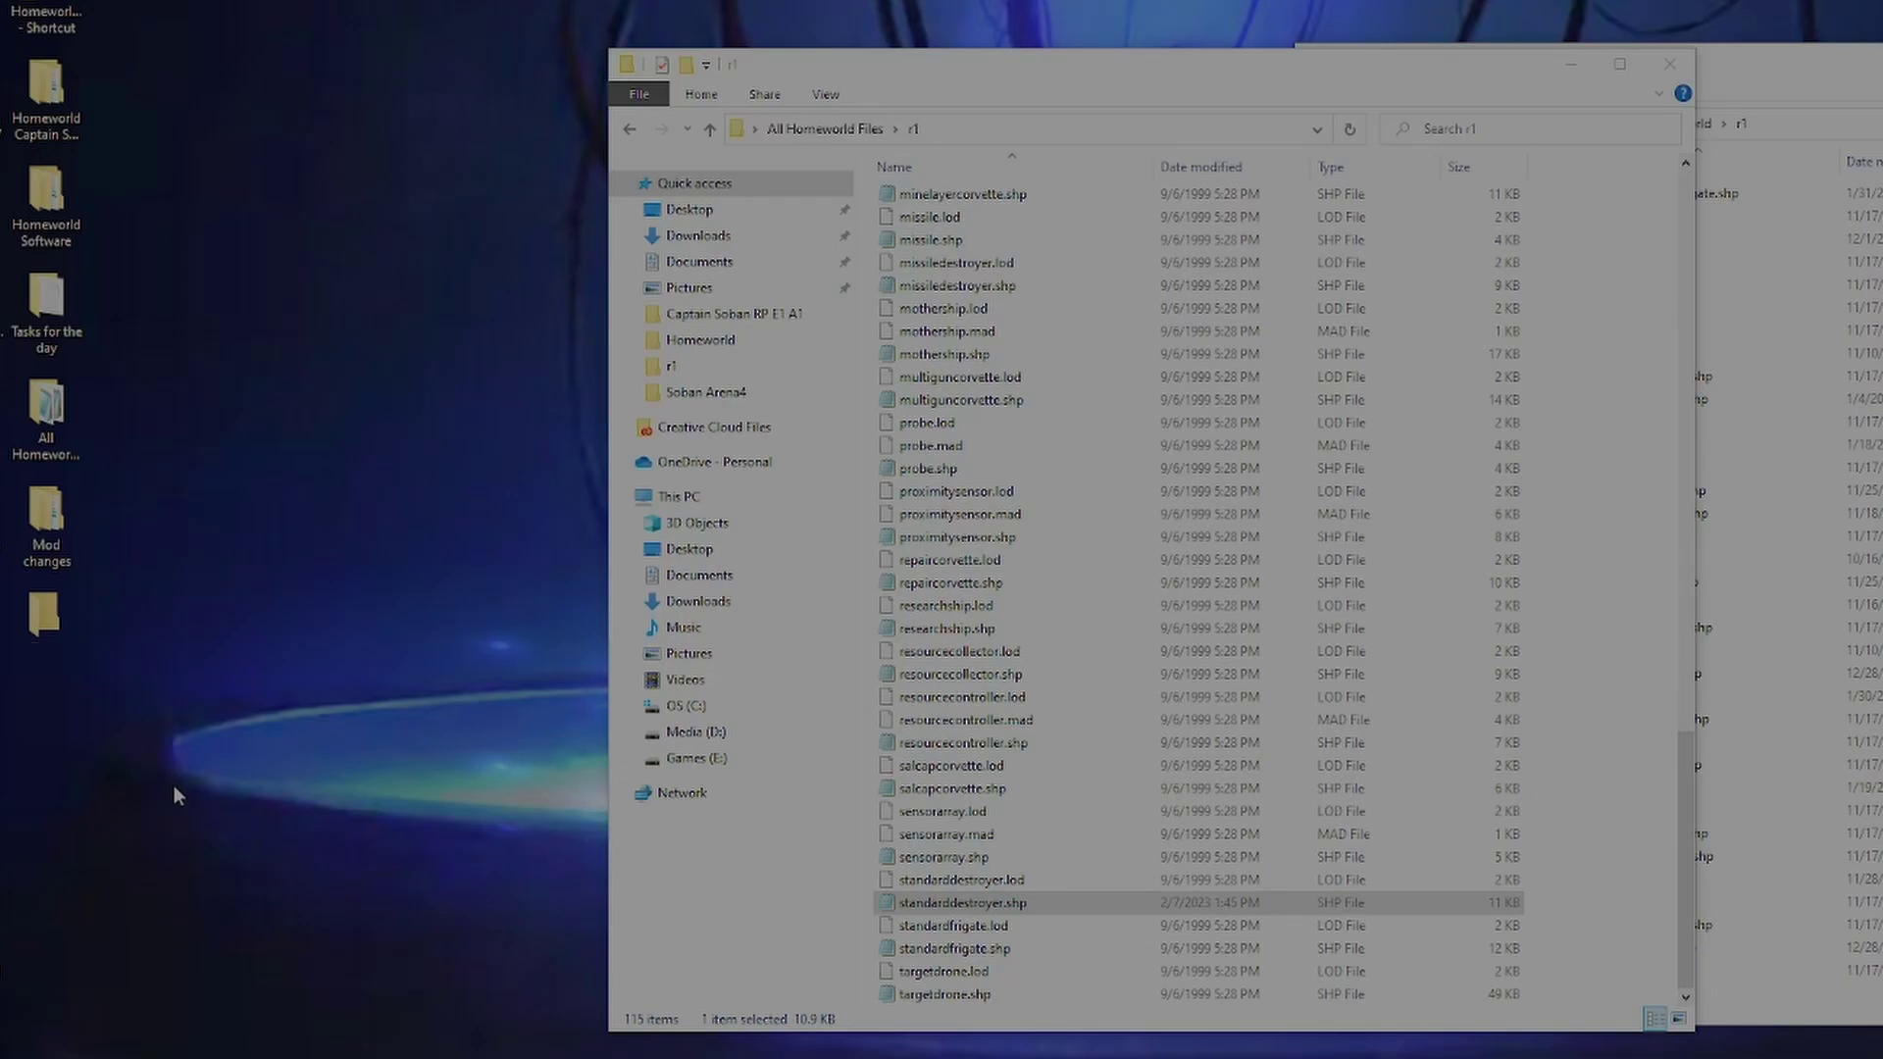
type("estroyer Mod")
Step: Confirm the Homeworld Destroyer Mod folder, open it, and paste standarddestroyer.shp into it
key("Return")
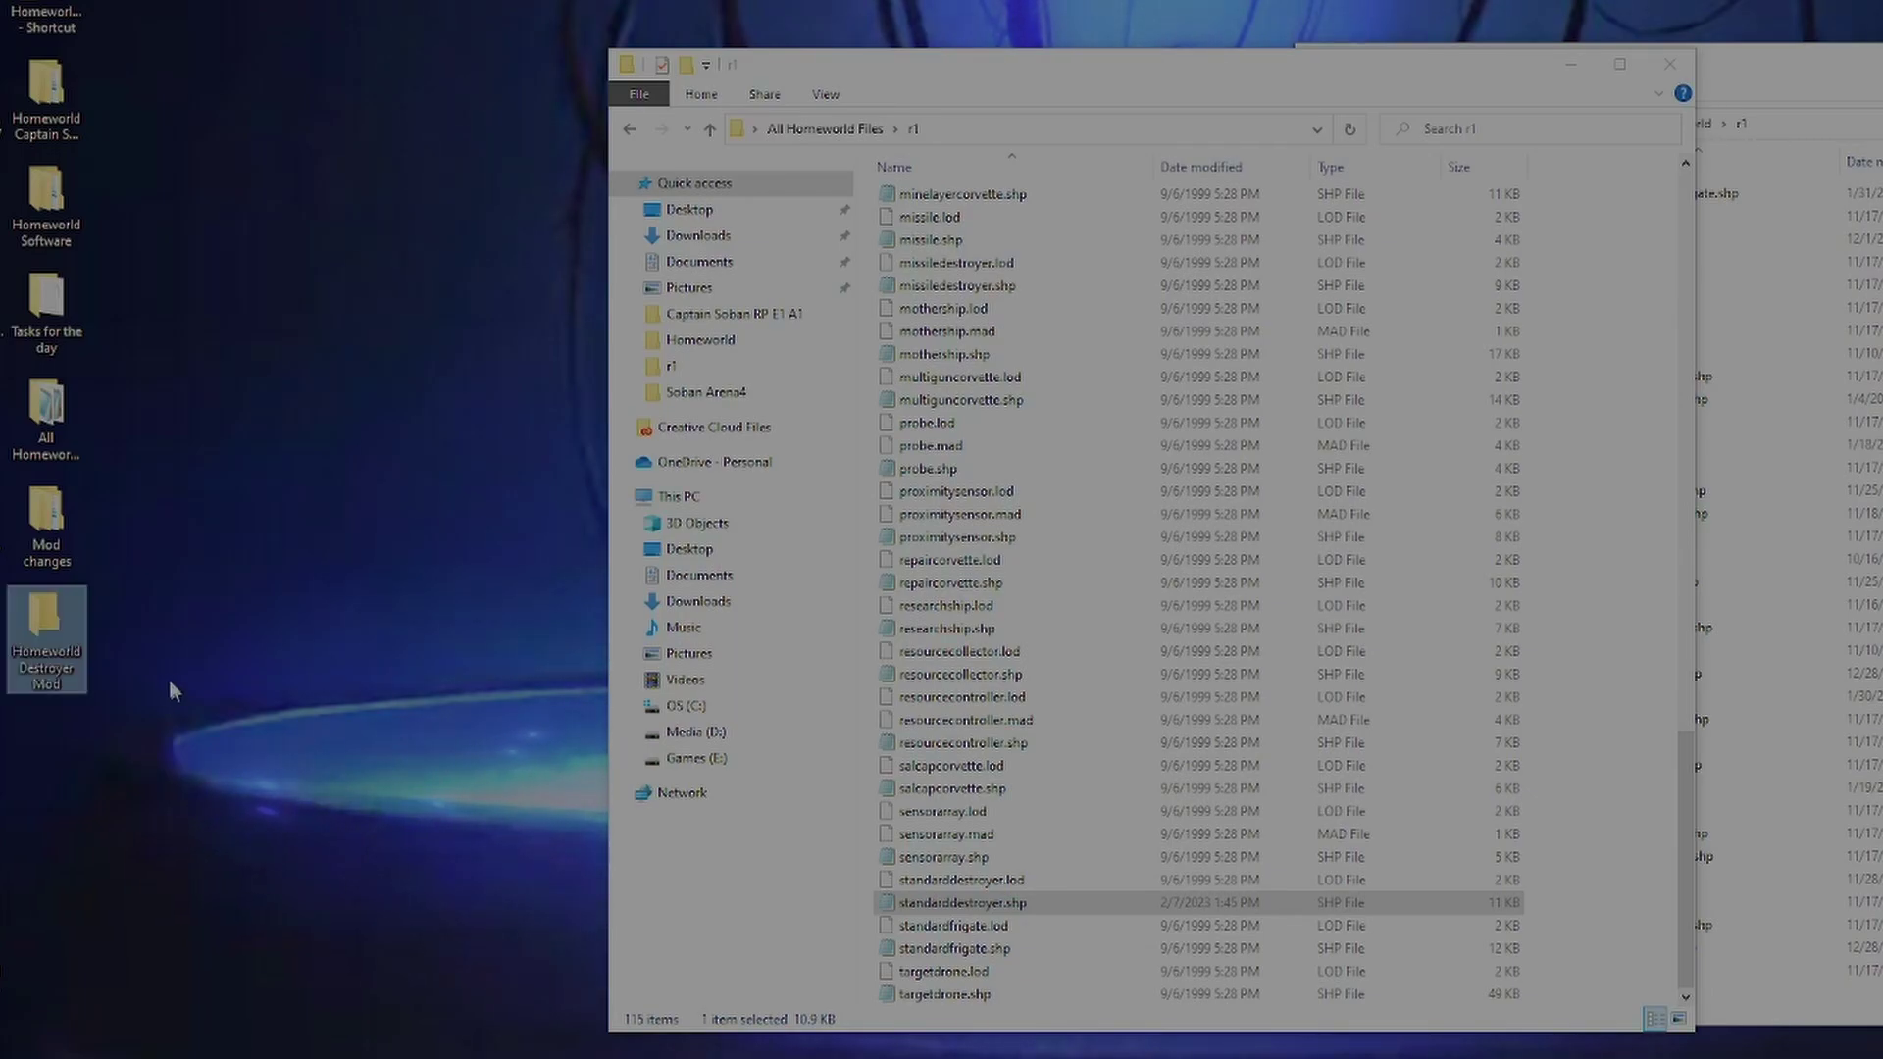
key("Return")
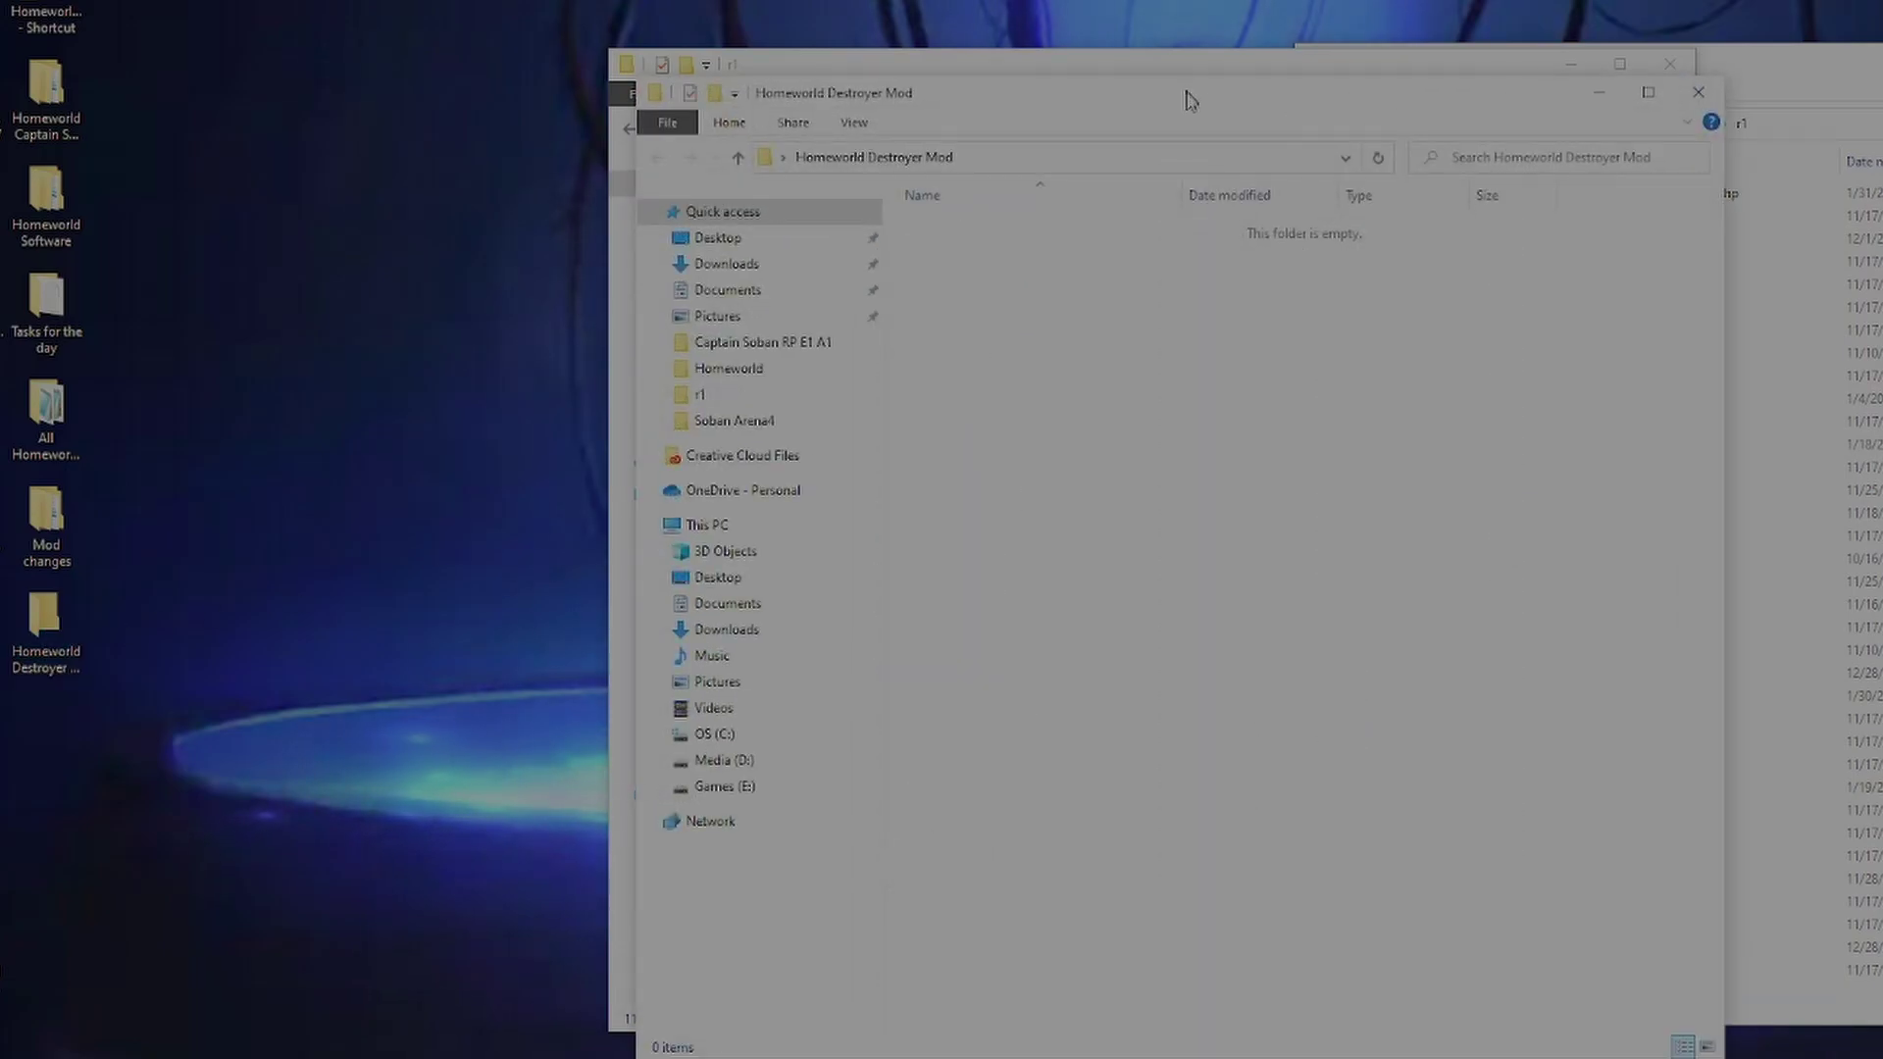
left_click_drag(1189, 105, 320, 138)
left_click_drag(1192, 73, 1740, 43)
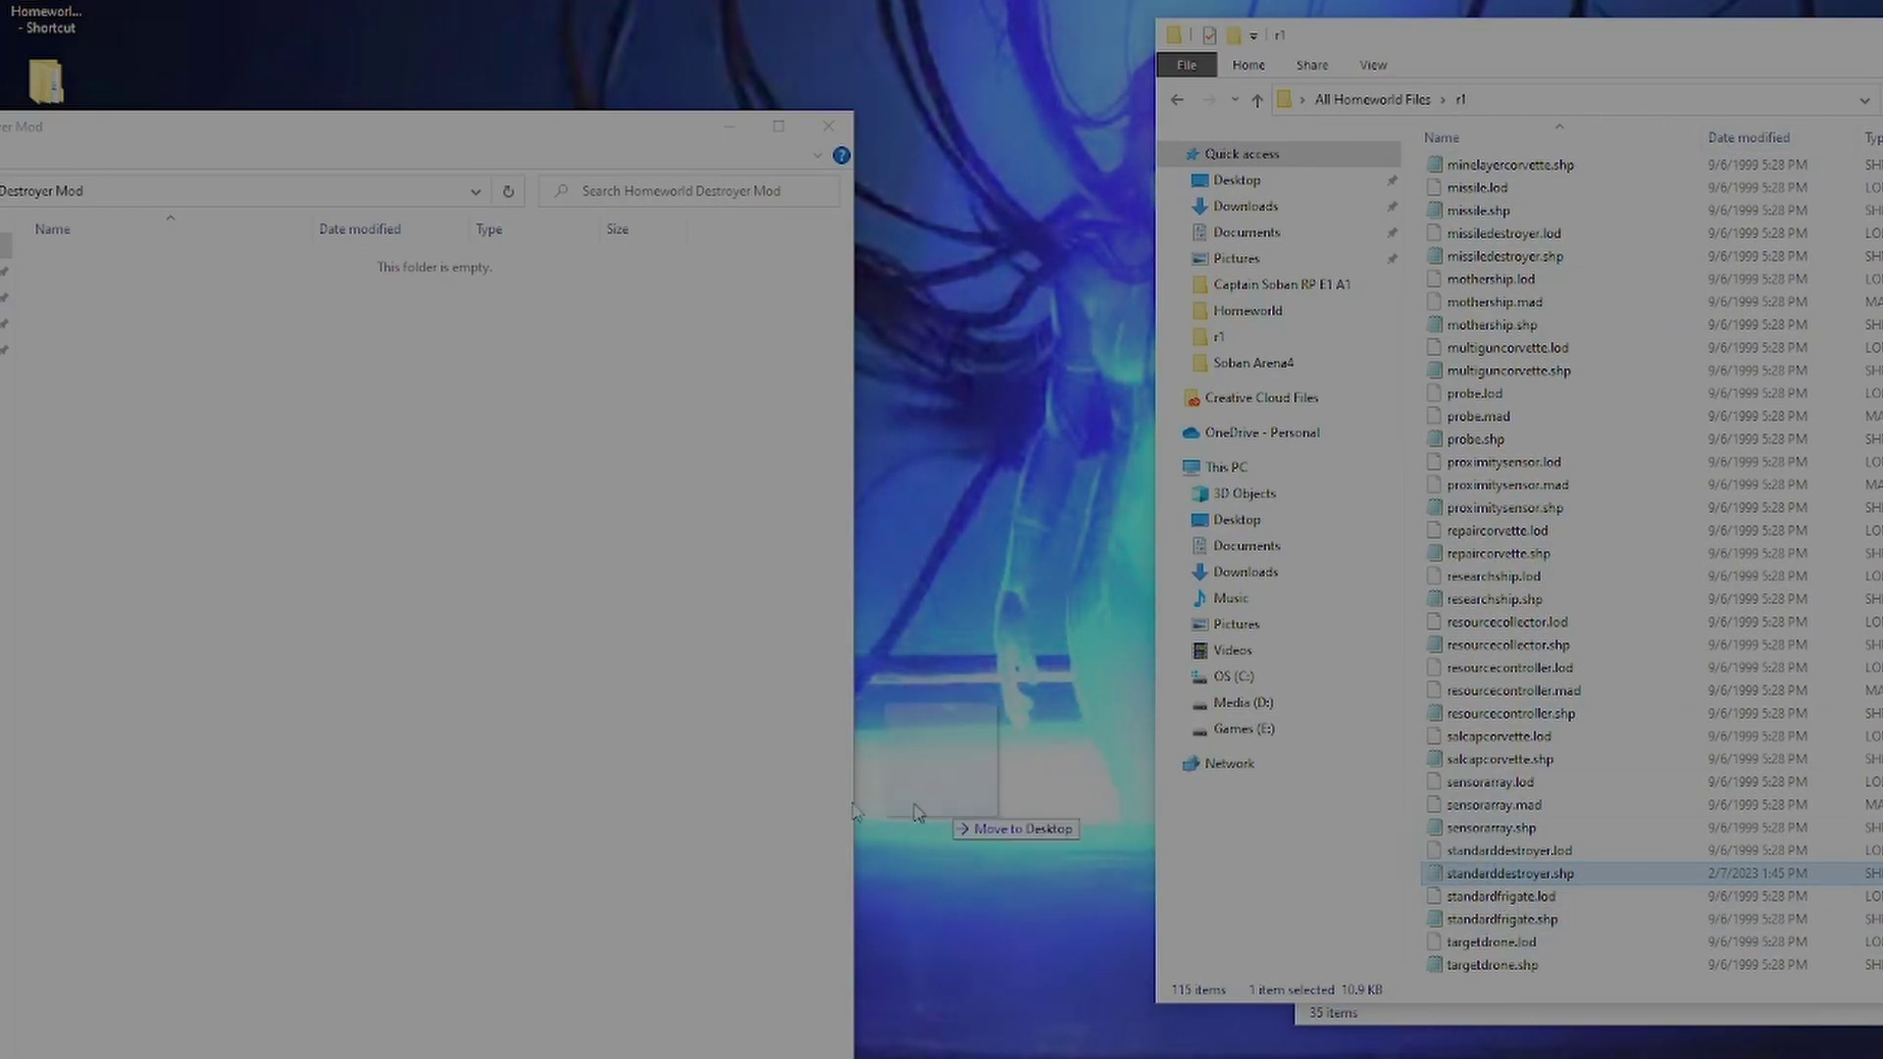
left_click_drag(757, 810, 1567, 879)
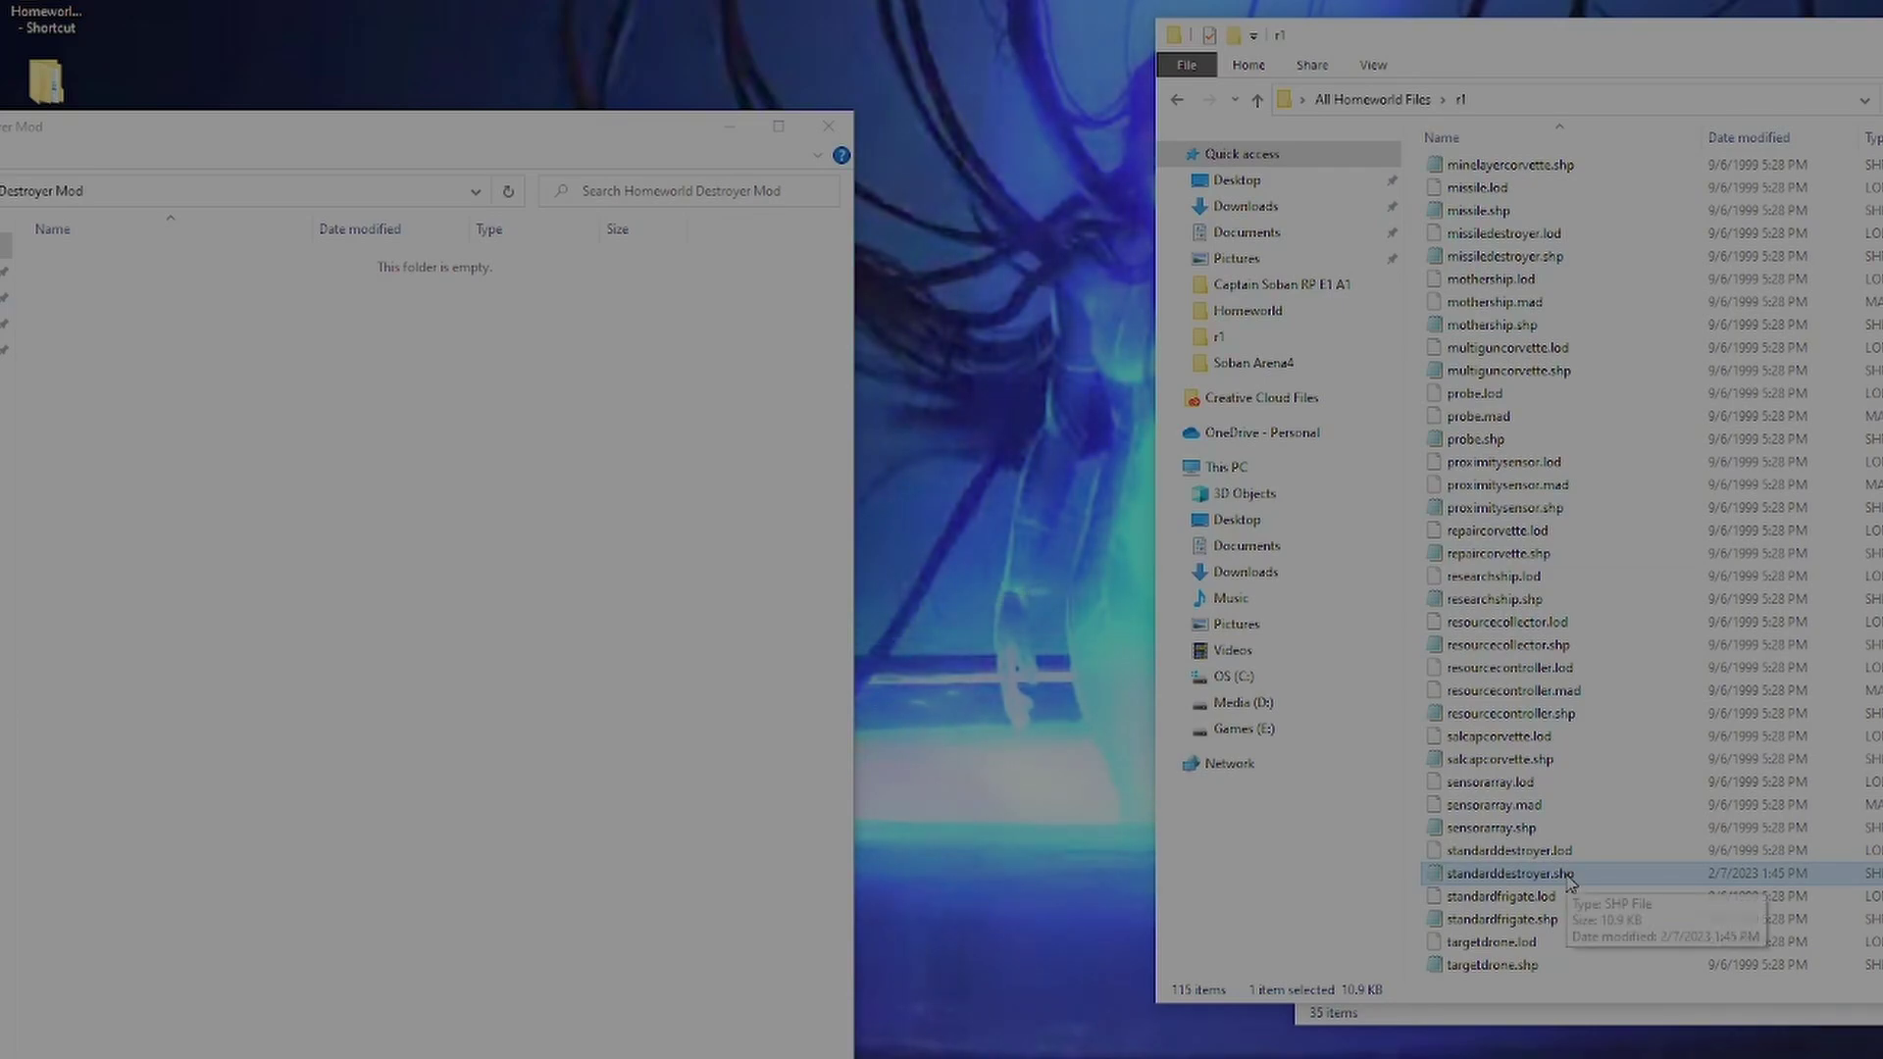
left_click(234, 536)
key("ctrl+v")
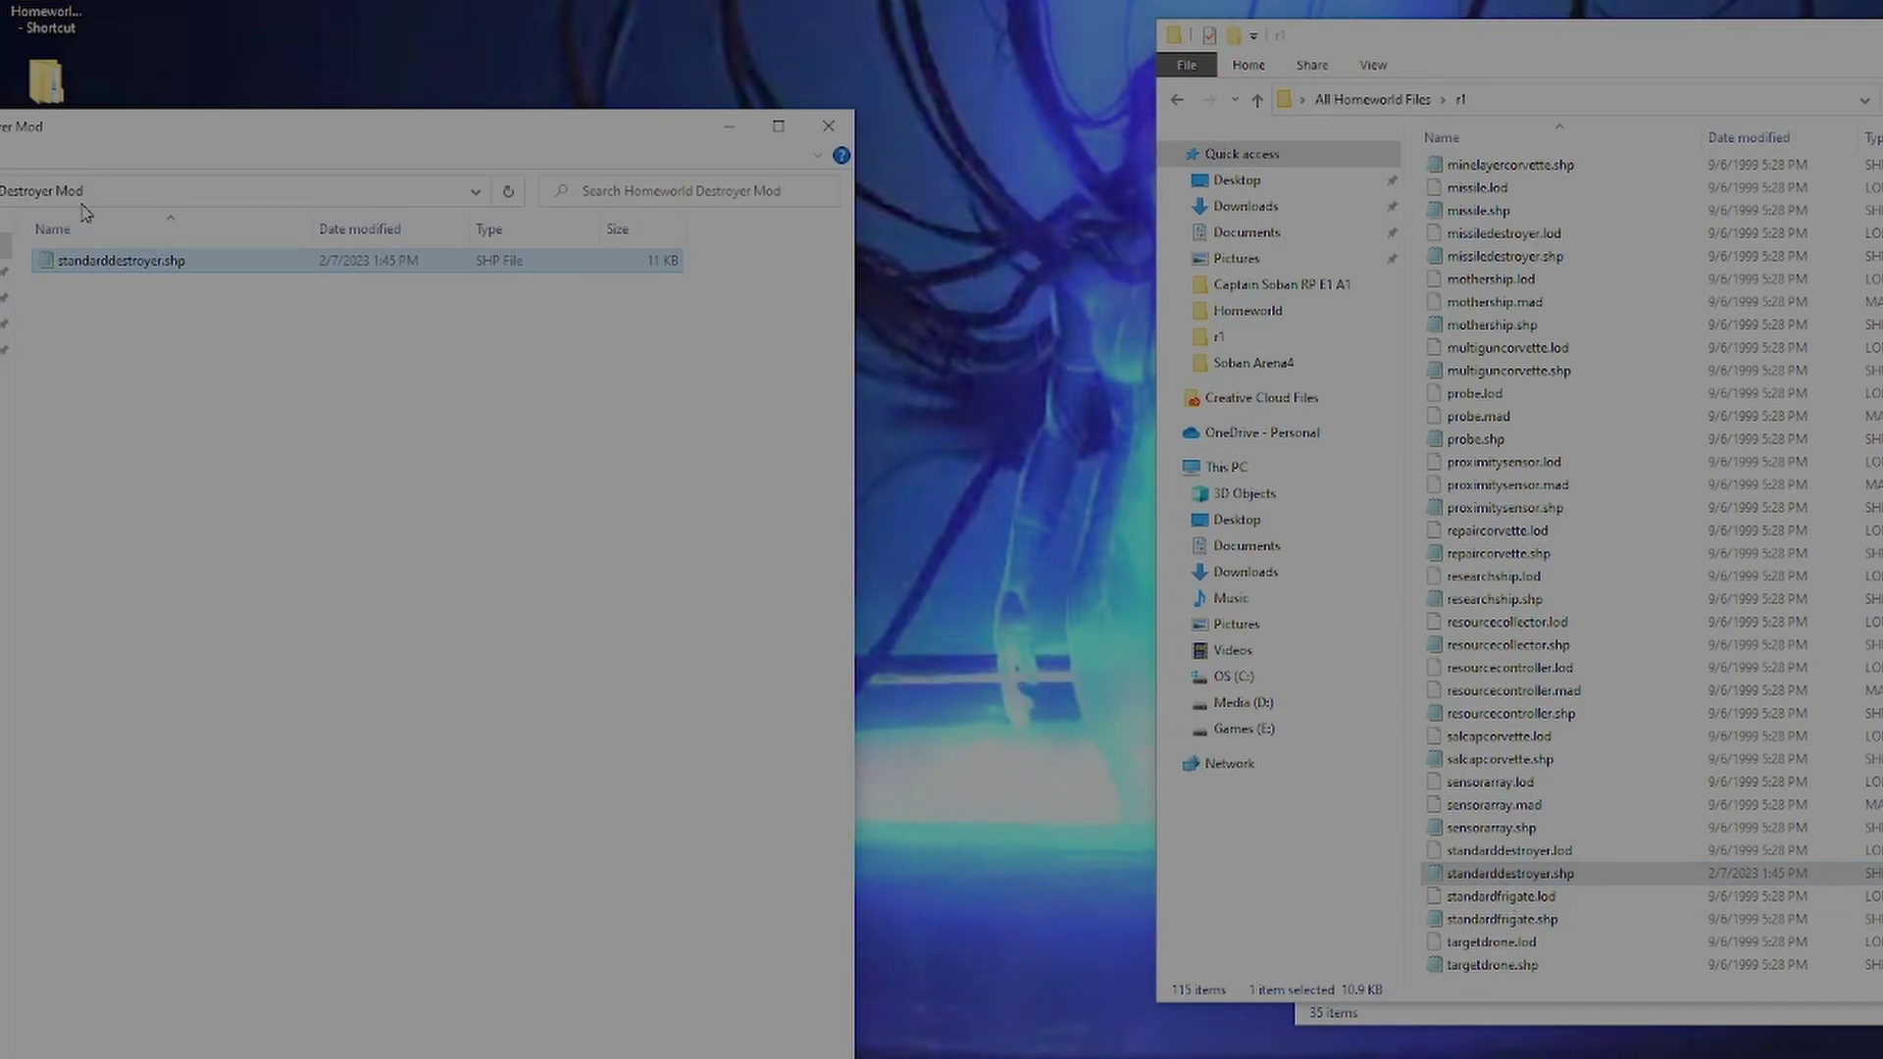
left_click_drag(272, 157, 464, 165)
double_click(415, 294)
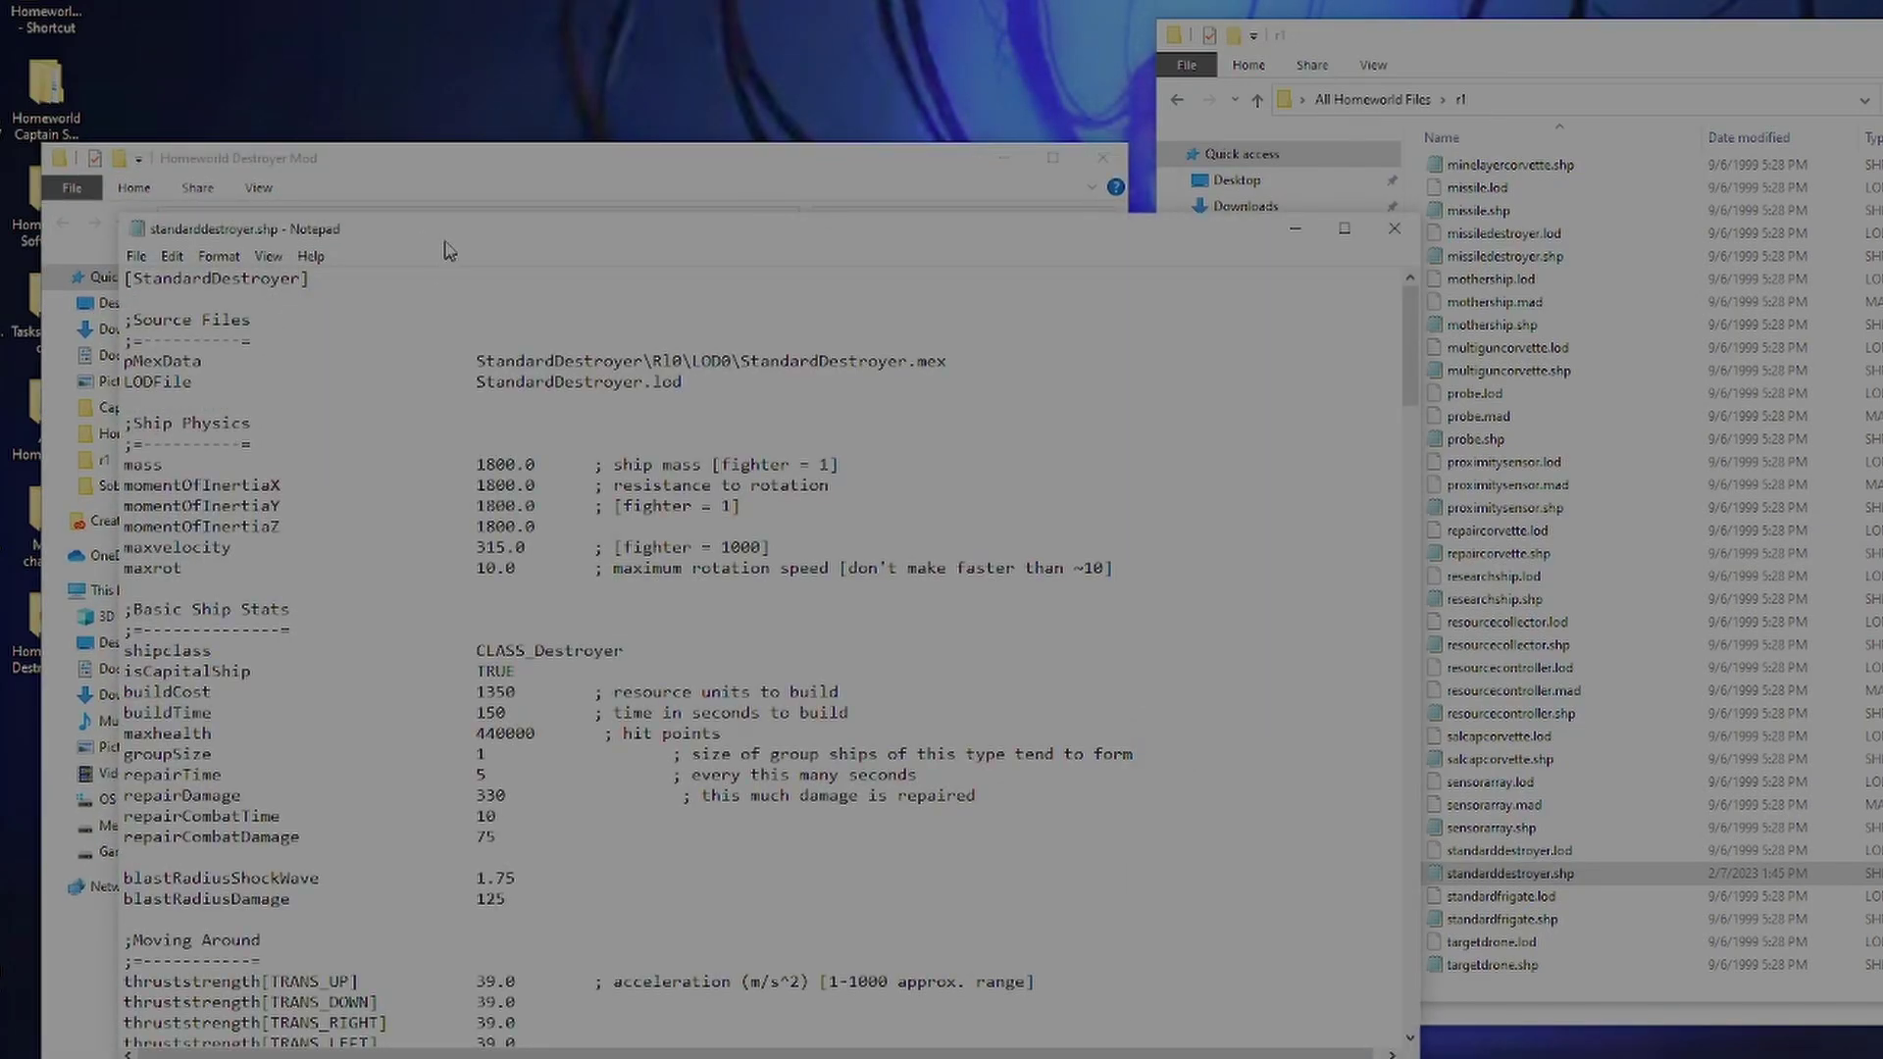
left_click_drag(446, 245, 493, 195)
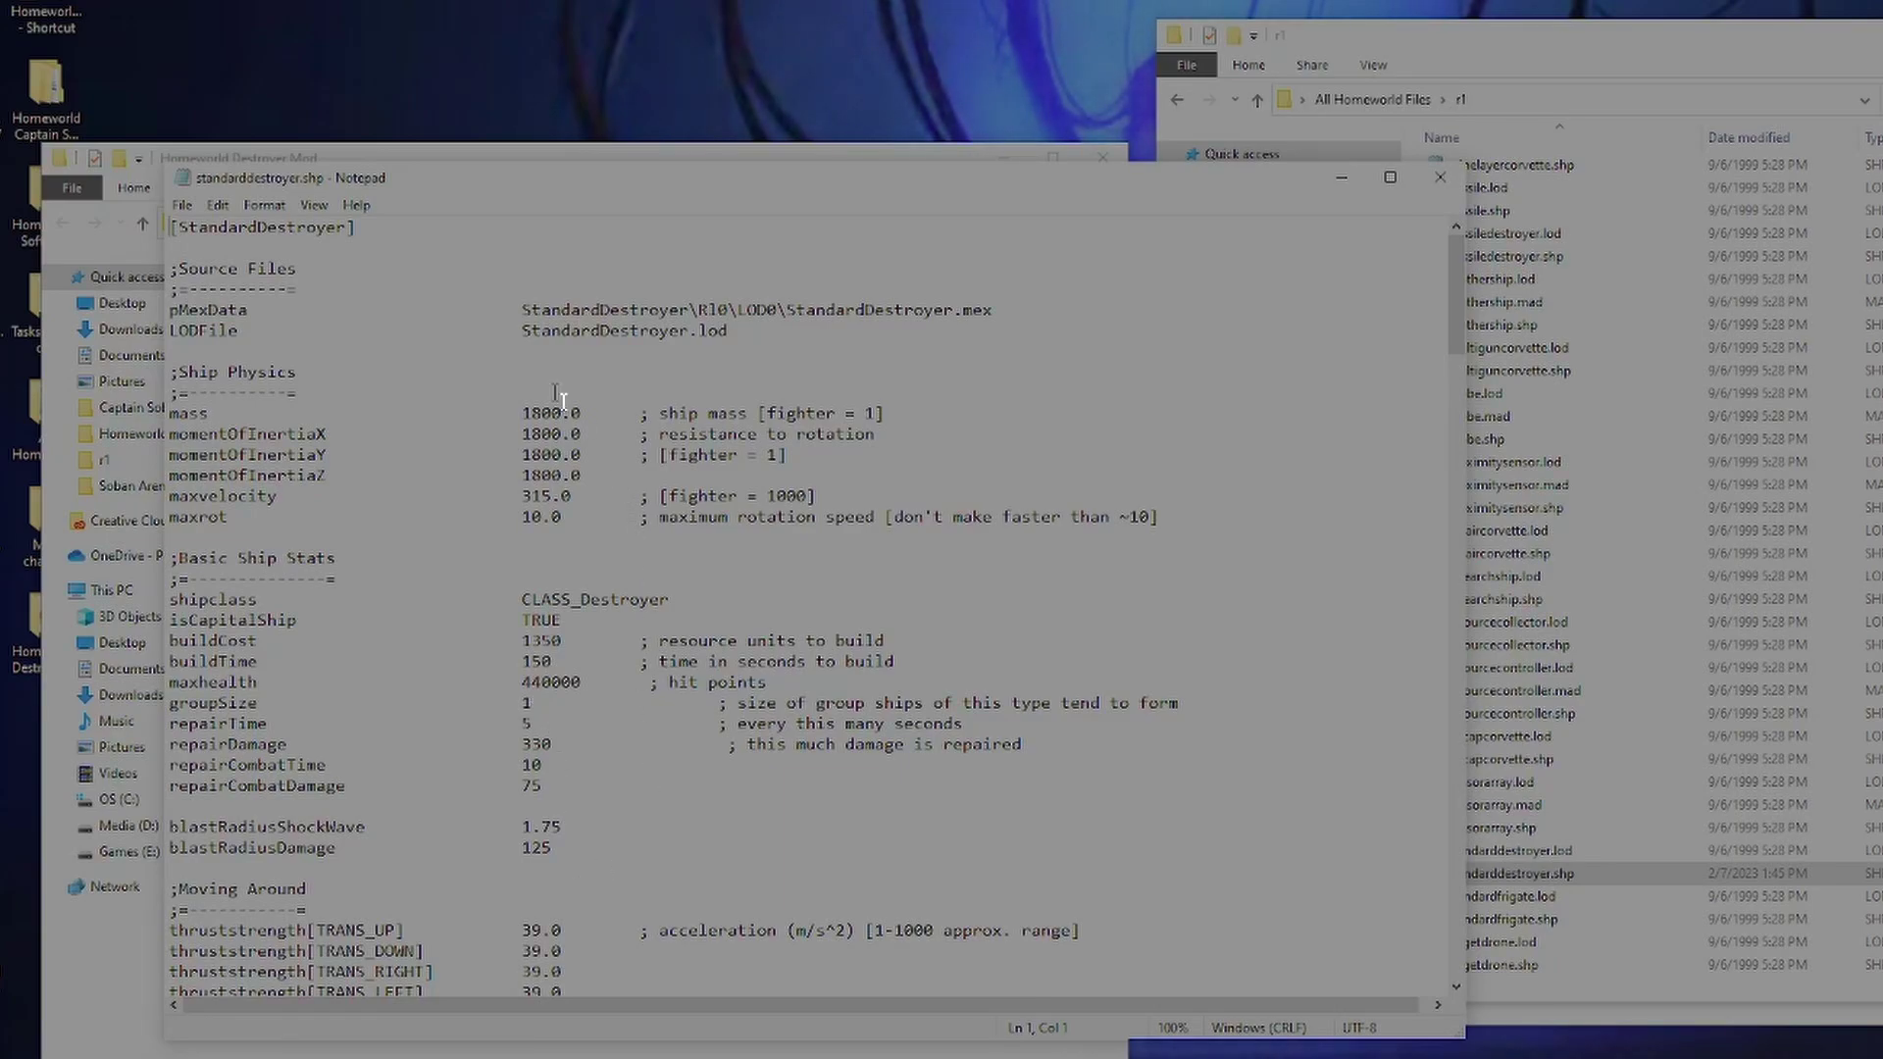
left_click_drag(176, 229, 292, 227)
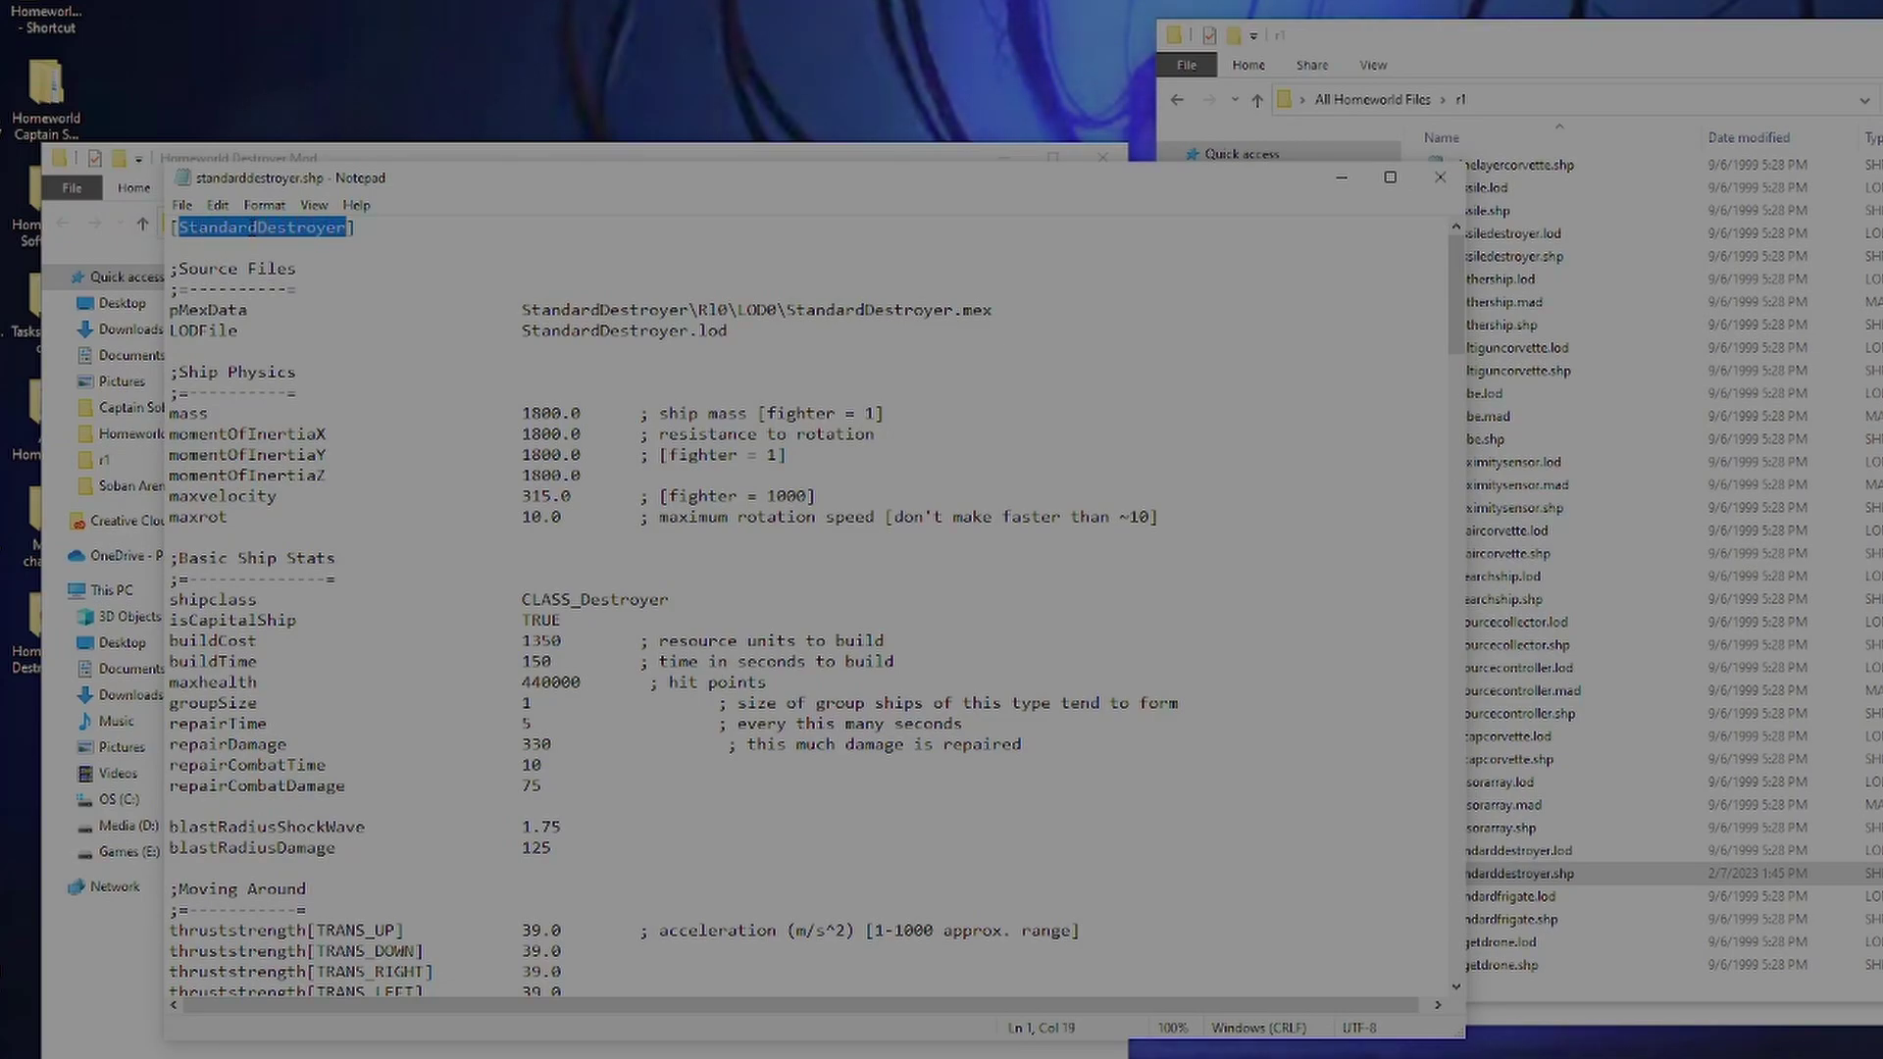
left_click(598, 310)
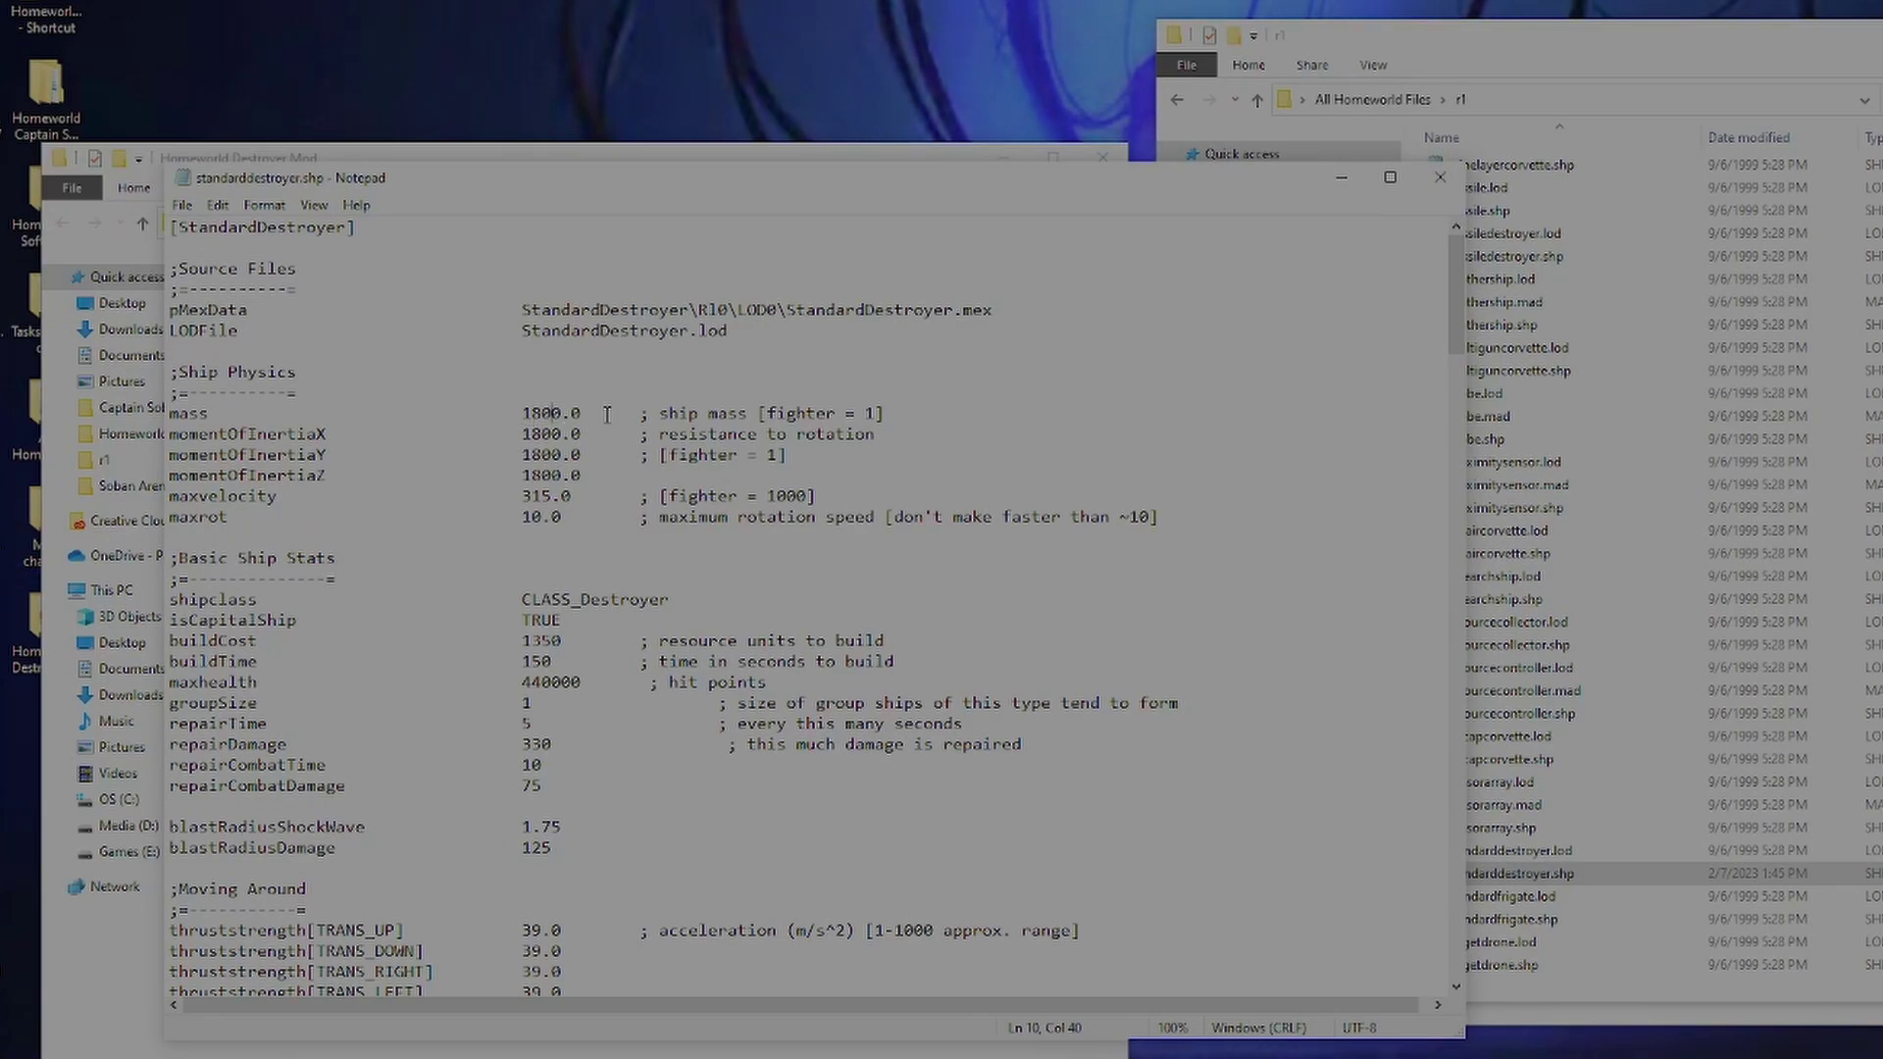
scroll(648, 460, "down", 1)
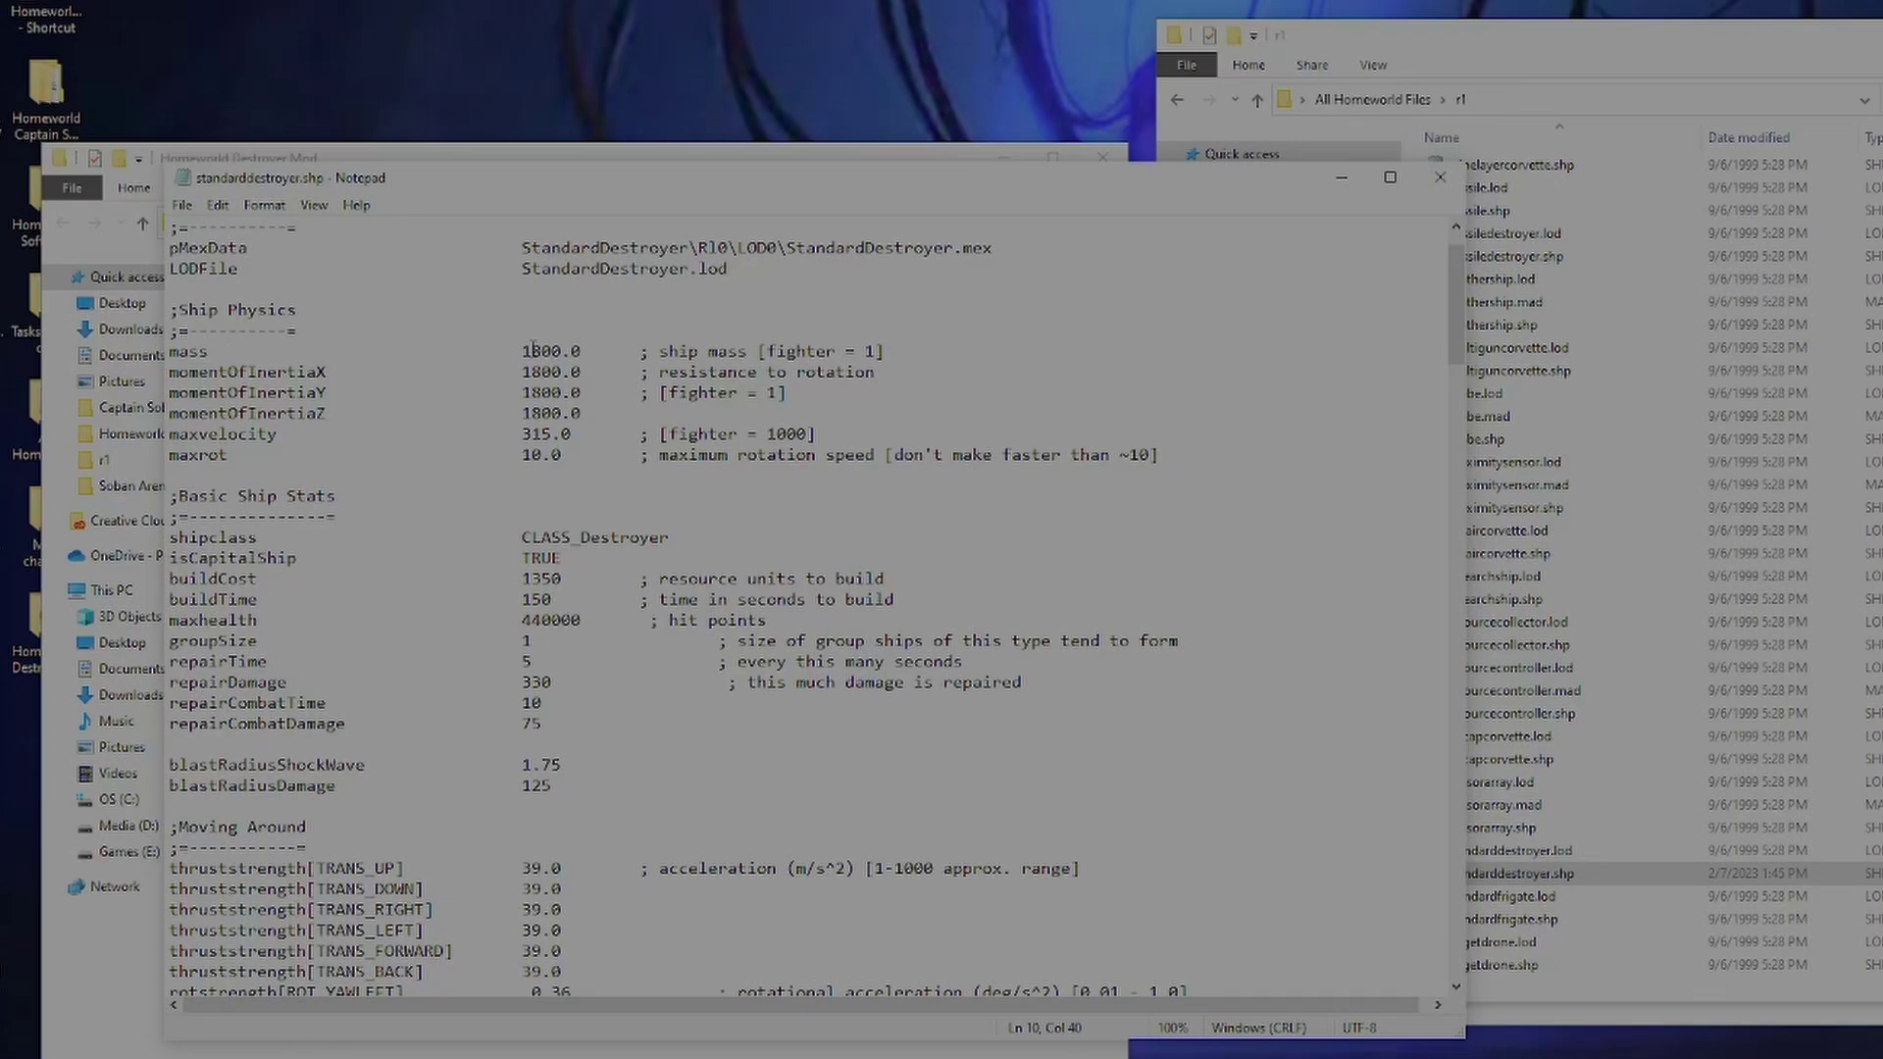
scroll(532, 350, "up", 1)
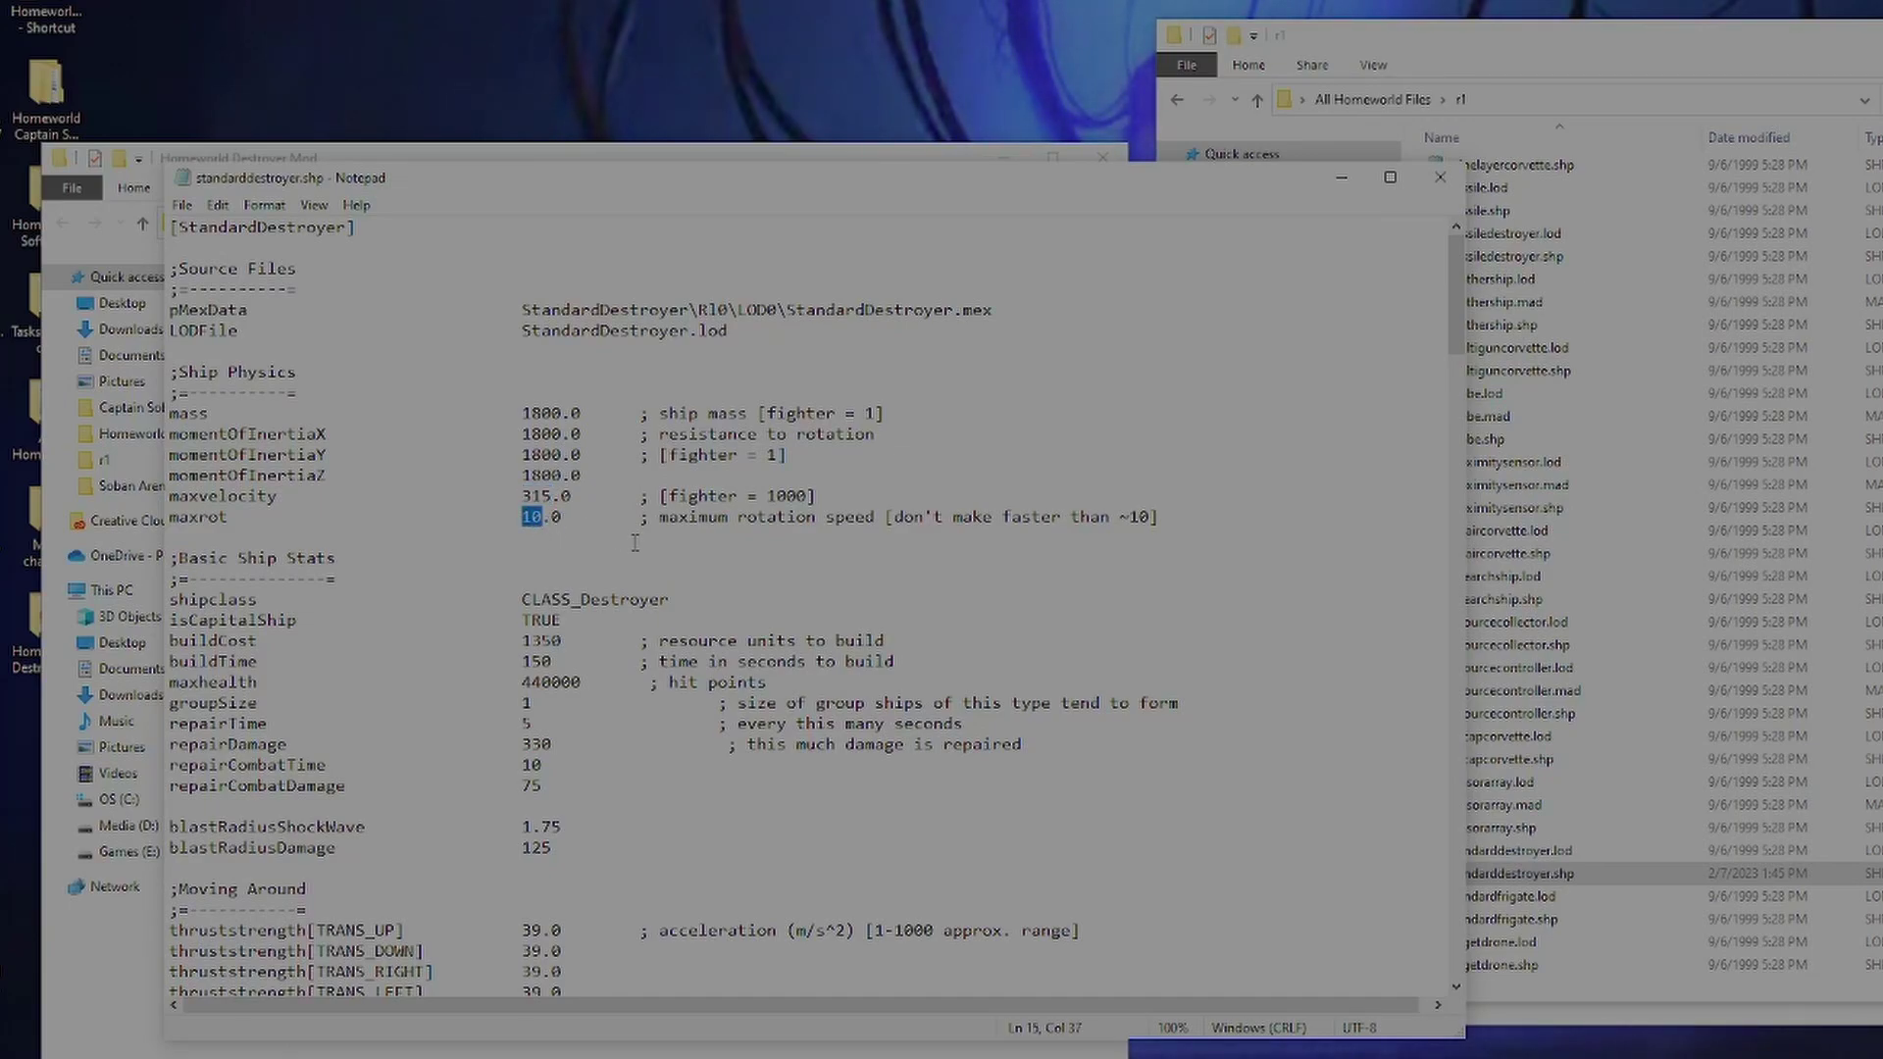
scroll(631, 544, "down", 1)
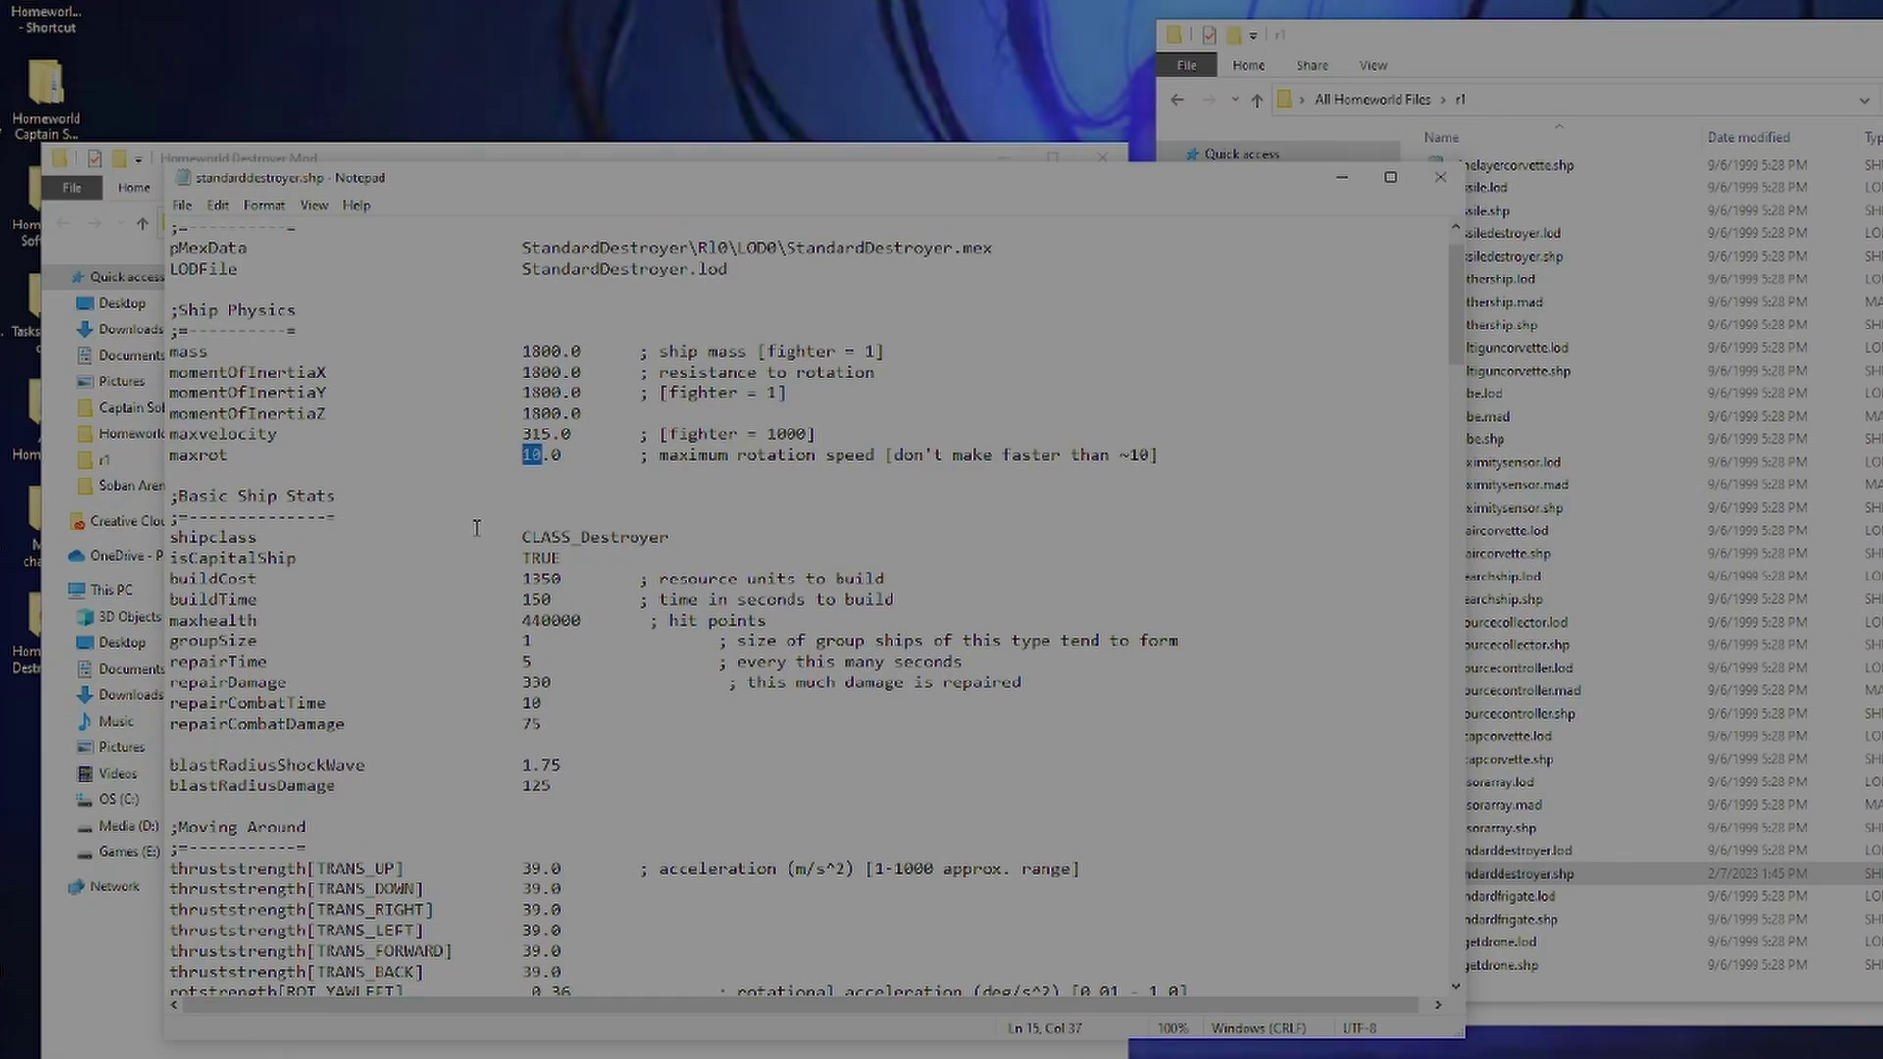
Step: Review the CLASS_Destroyer class and buildCost 1350, then trim maxhealth from 440000 to 44000
scroll(476, 527, "down", 1)
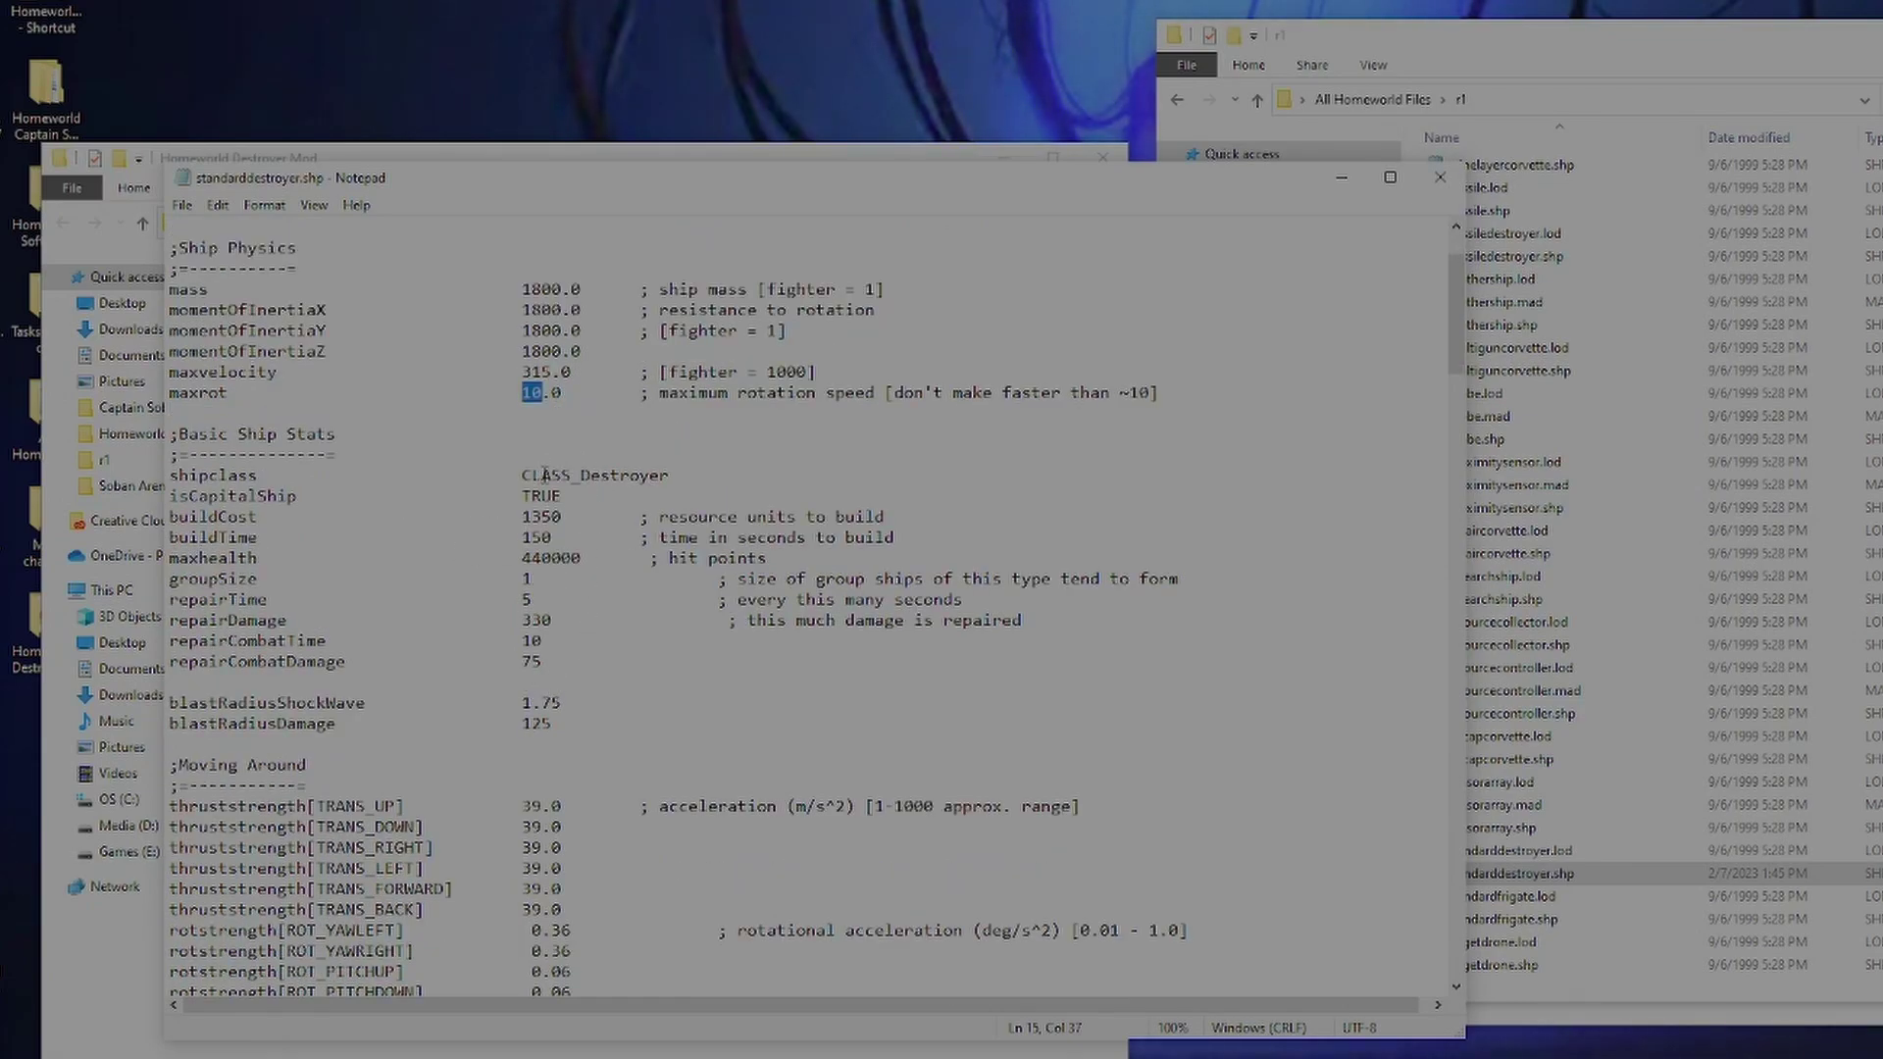
left_click_drag(669, 475, 523, 477)
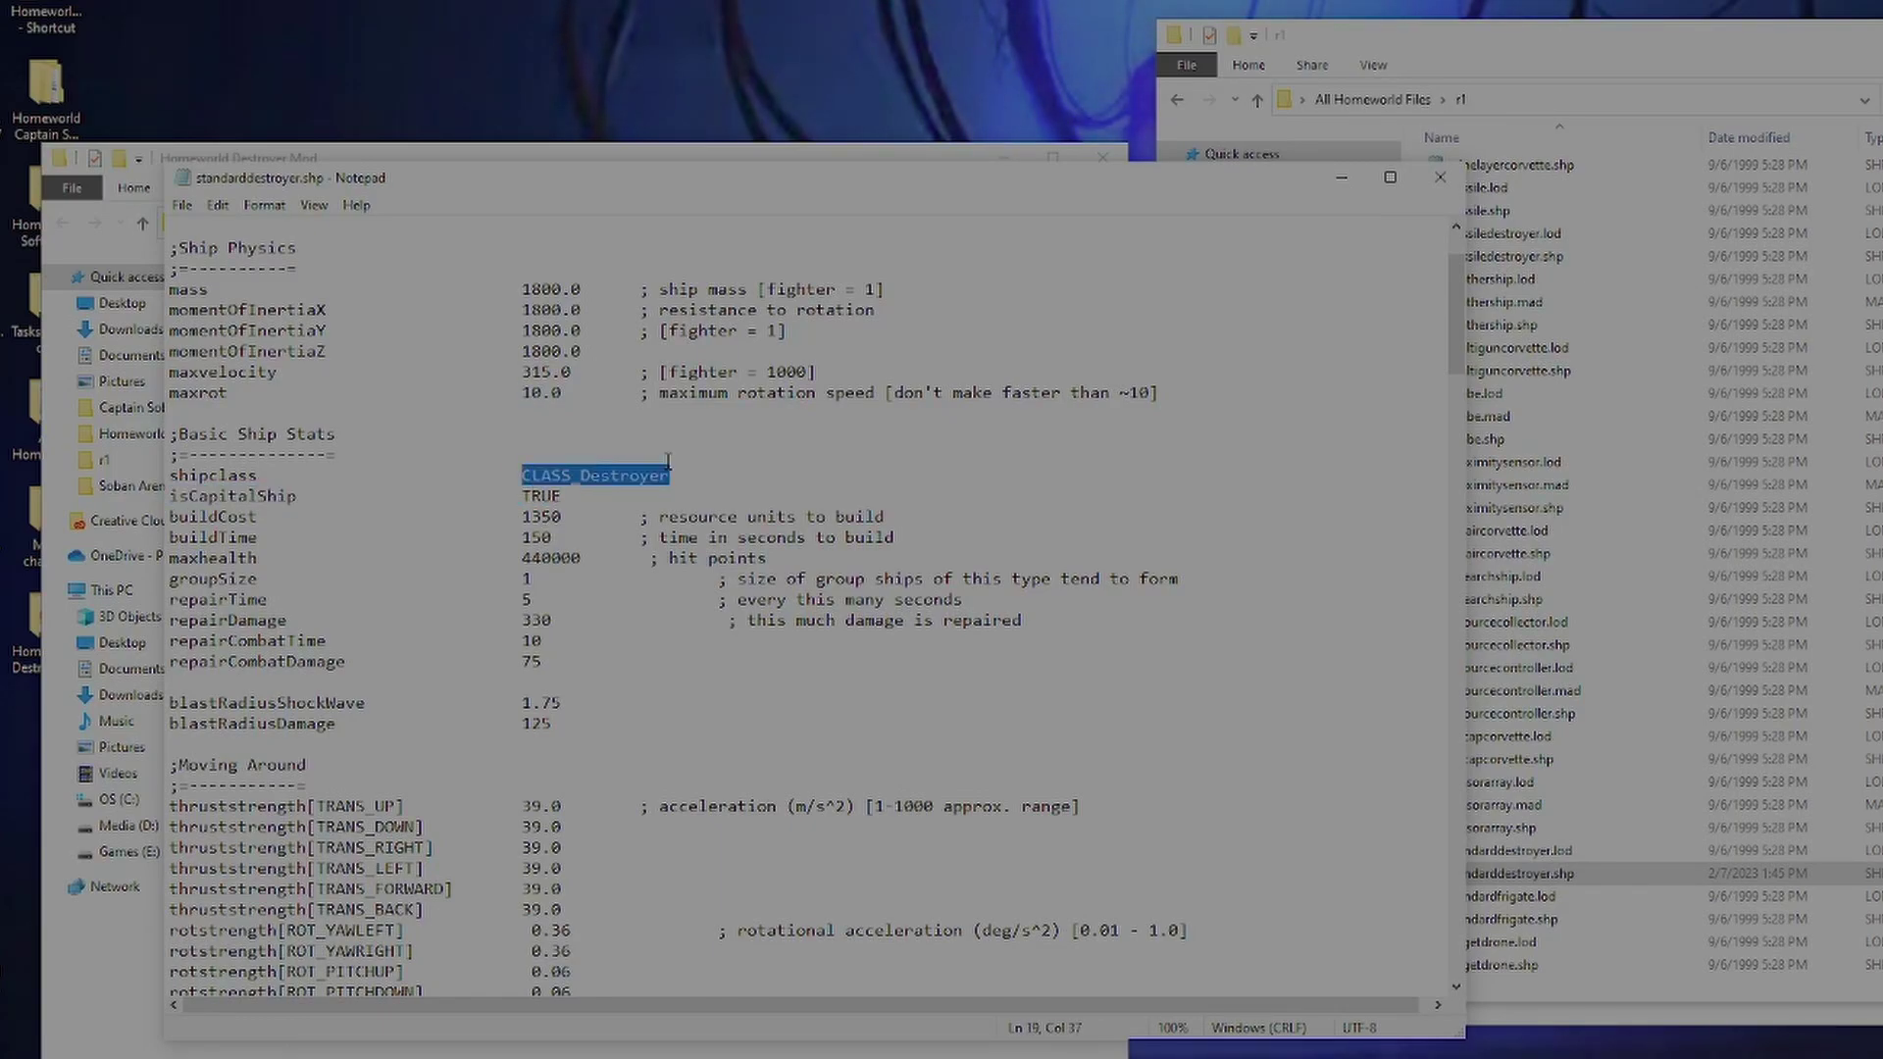
left_click(551, 516)
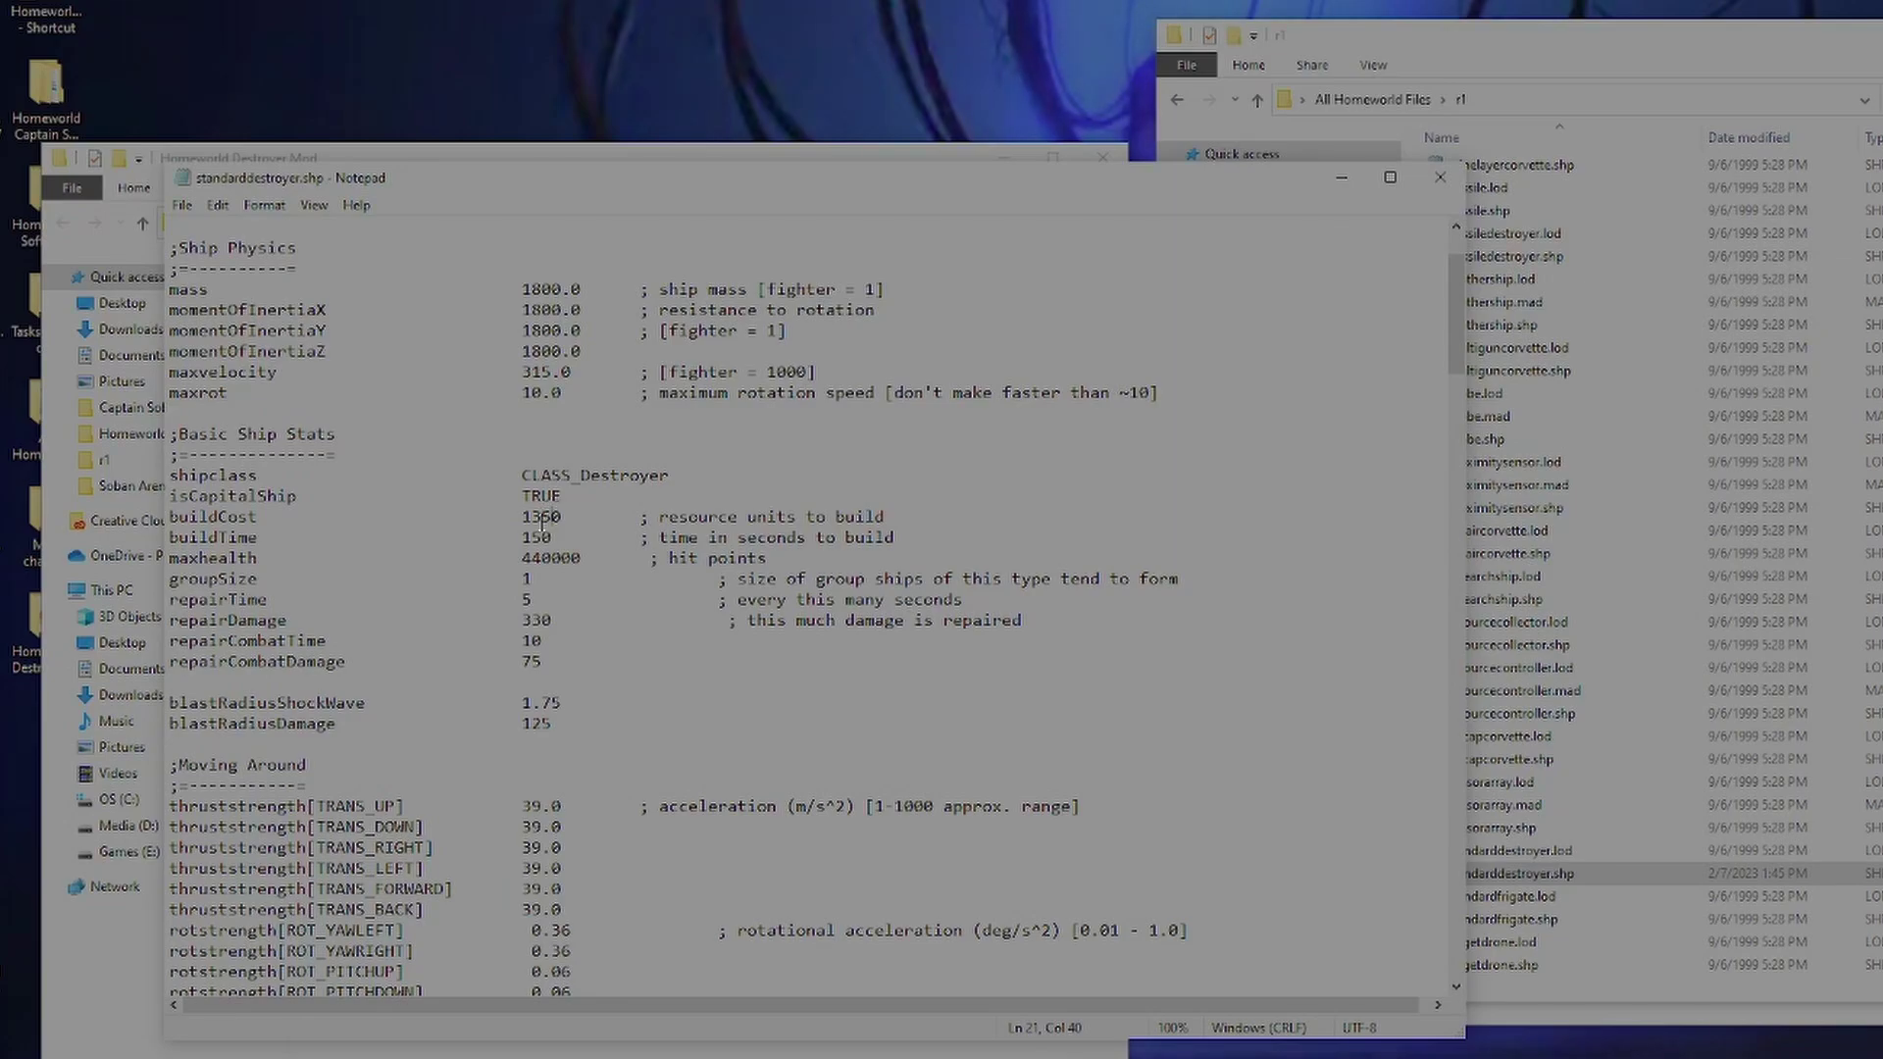
left_click_drag(563, 517, 523, 540)
left_click(545, 558)
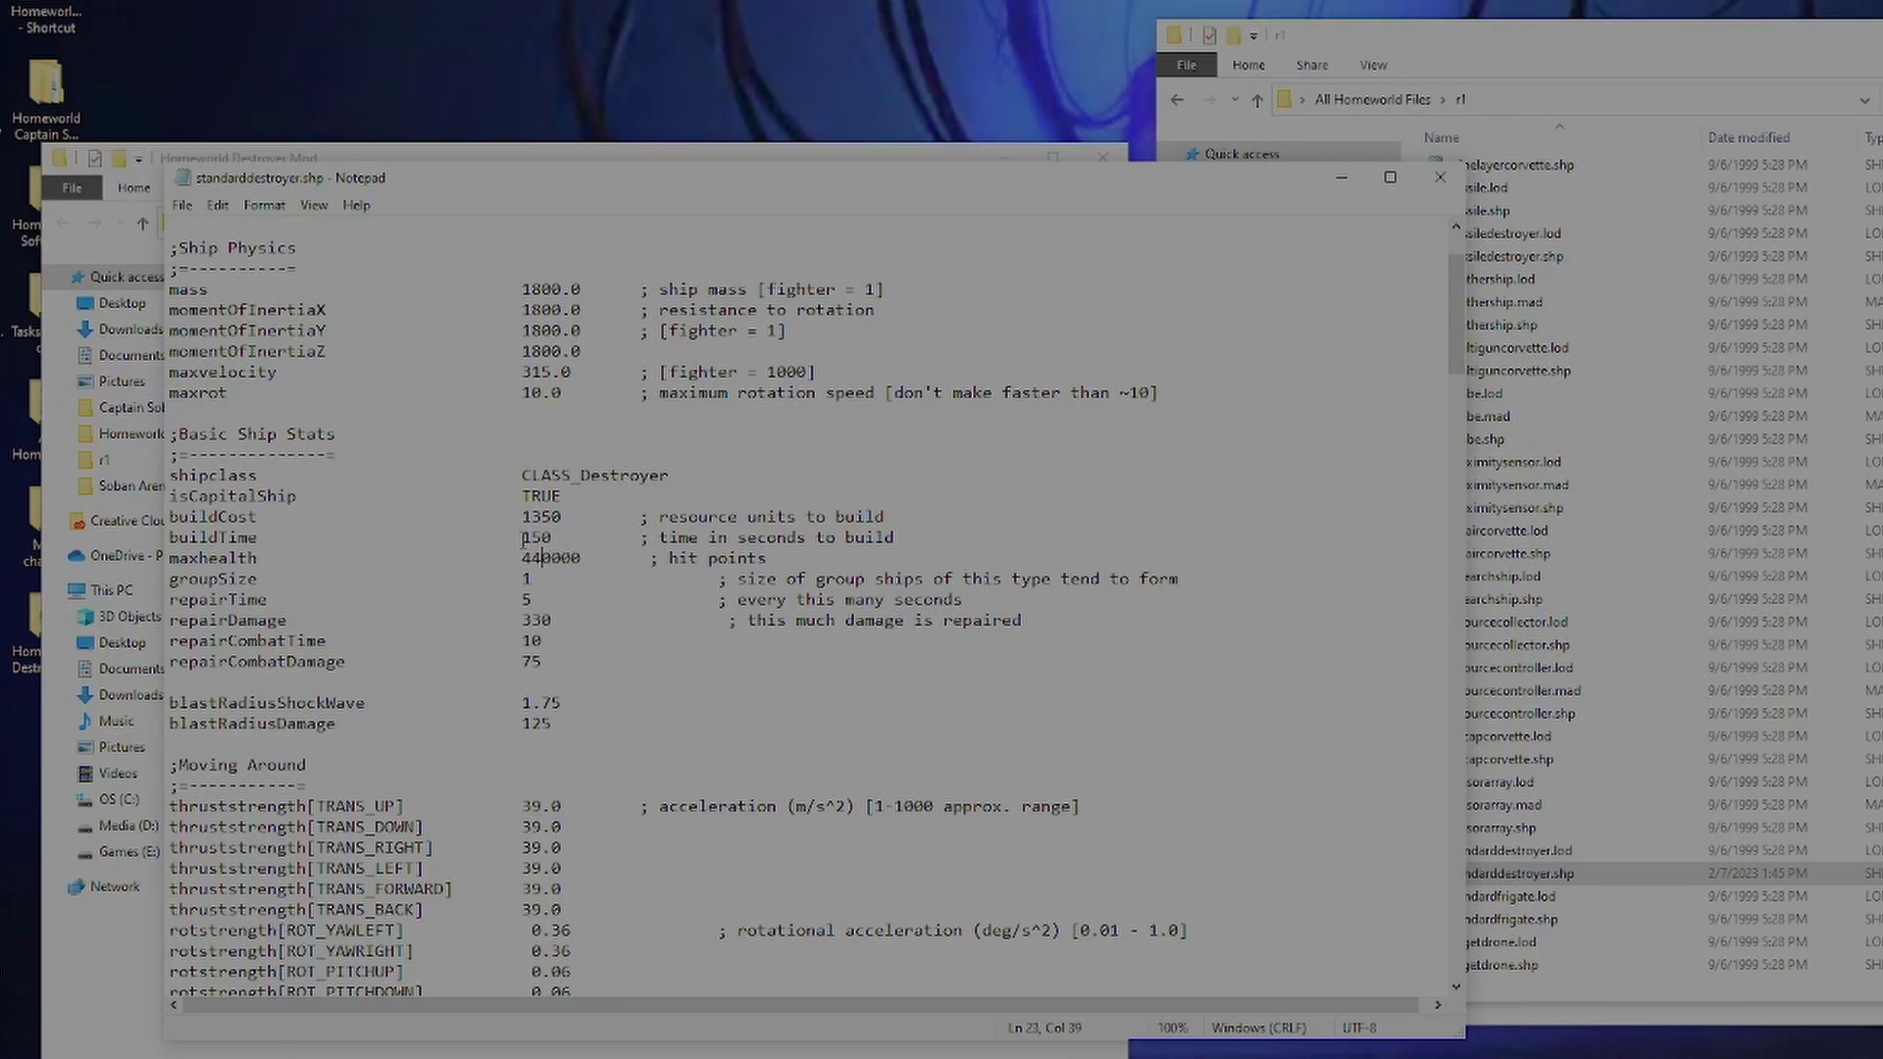
key("Delete")
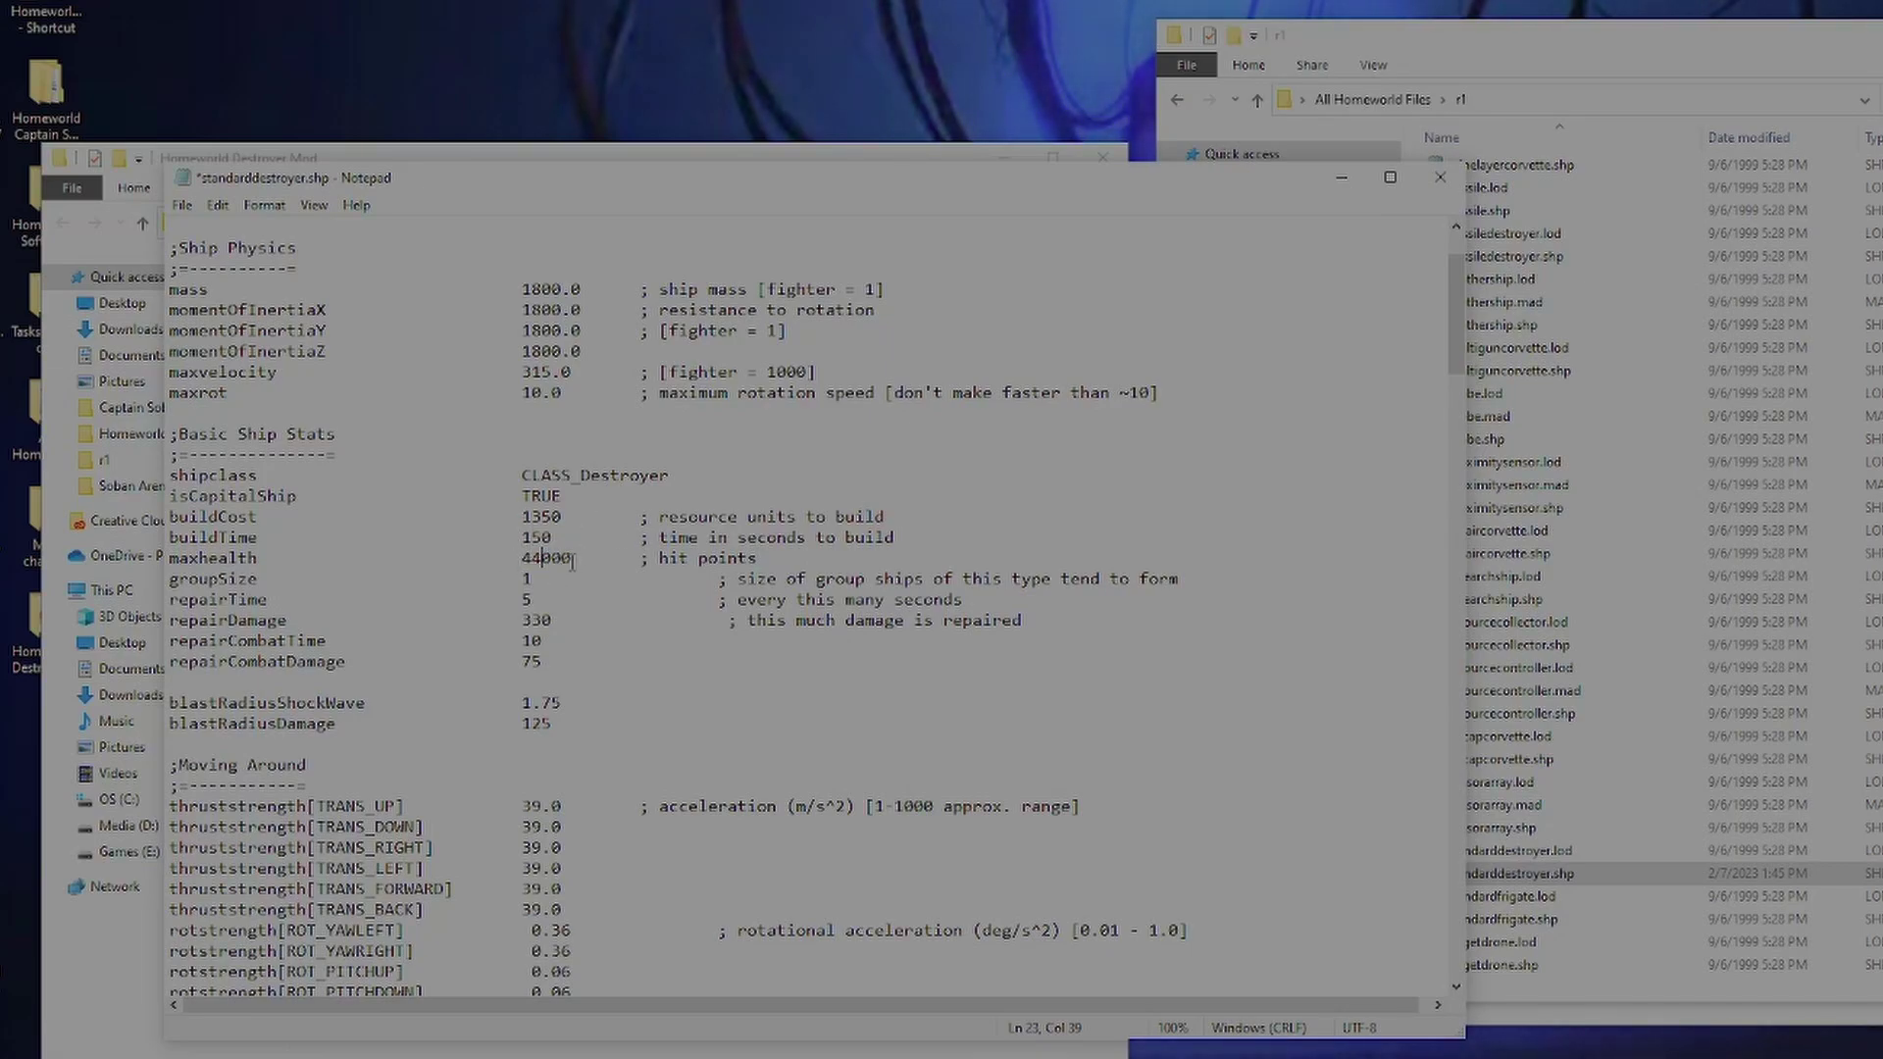
Step: Check maxhealth 44000 and the repair values: repairTime 5, repairDamage 330, repairCombatDamage 75
left_click_drag(573, 560, 527, 560)
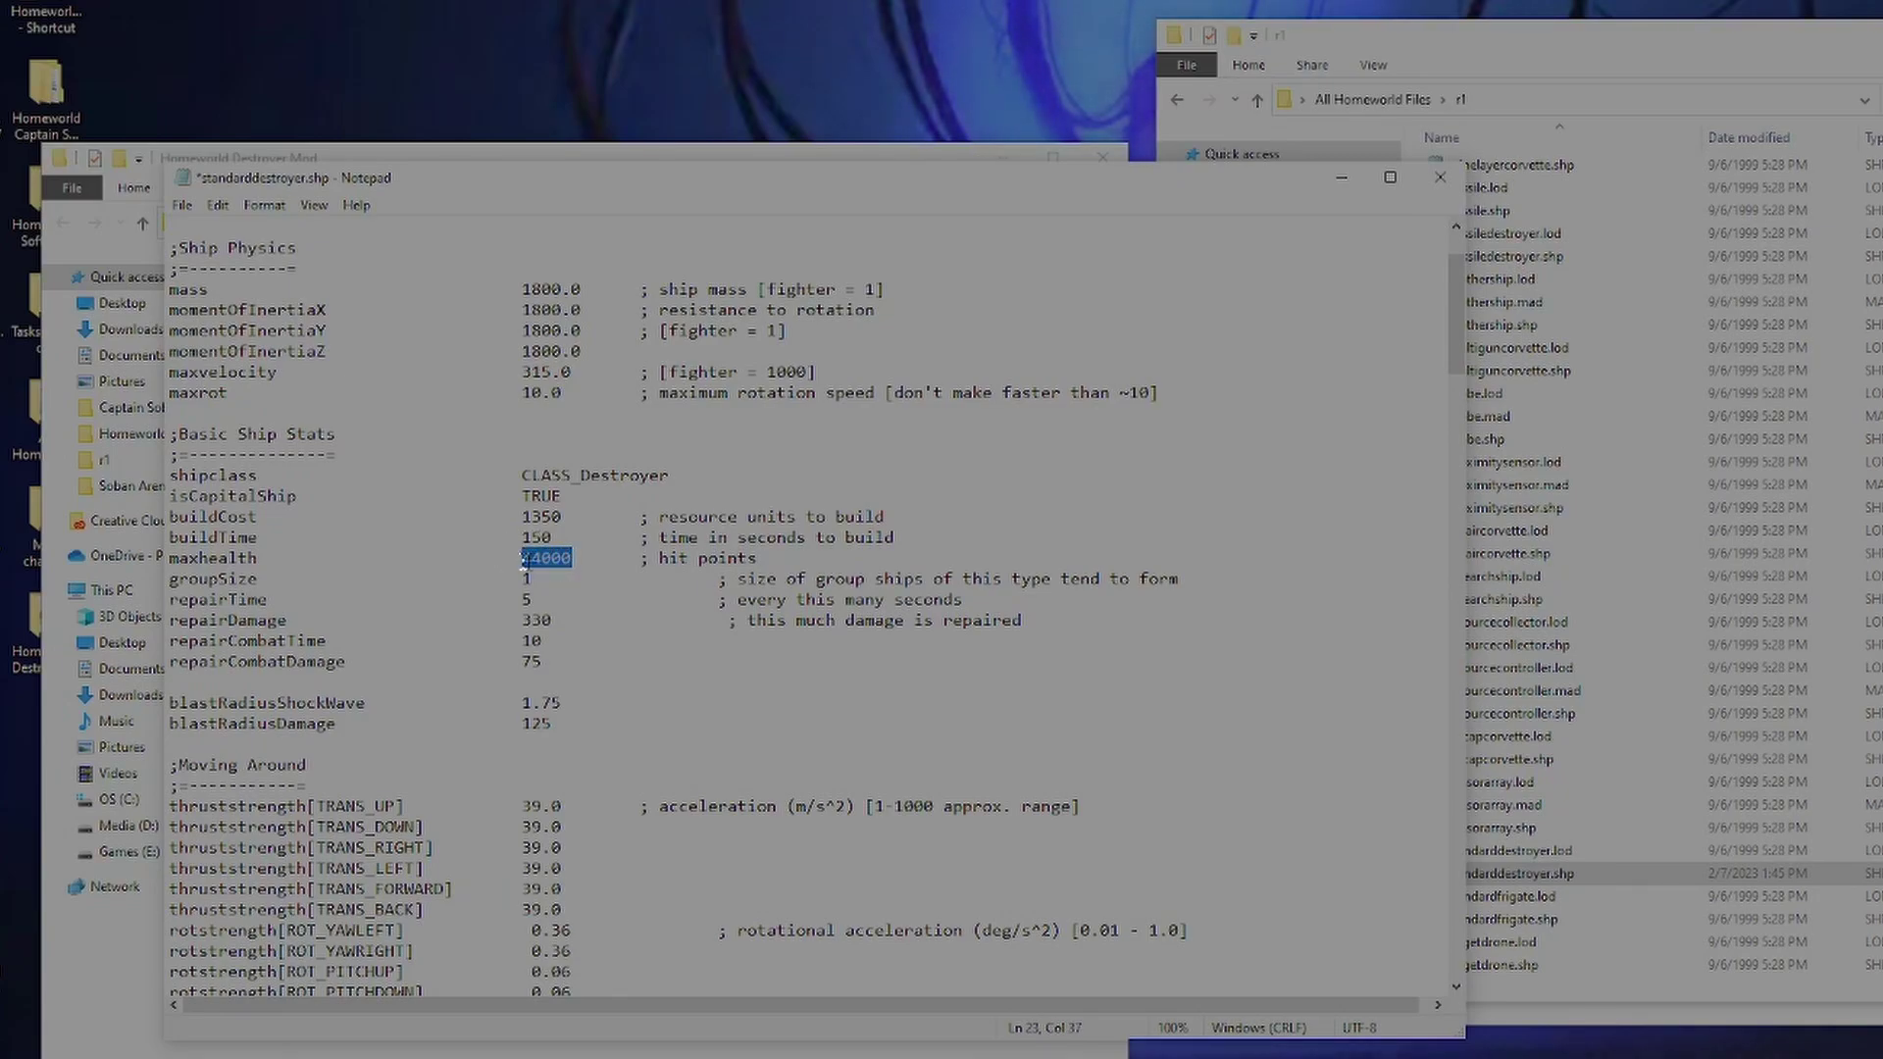
left_click(527, 580)
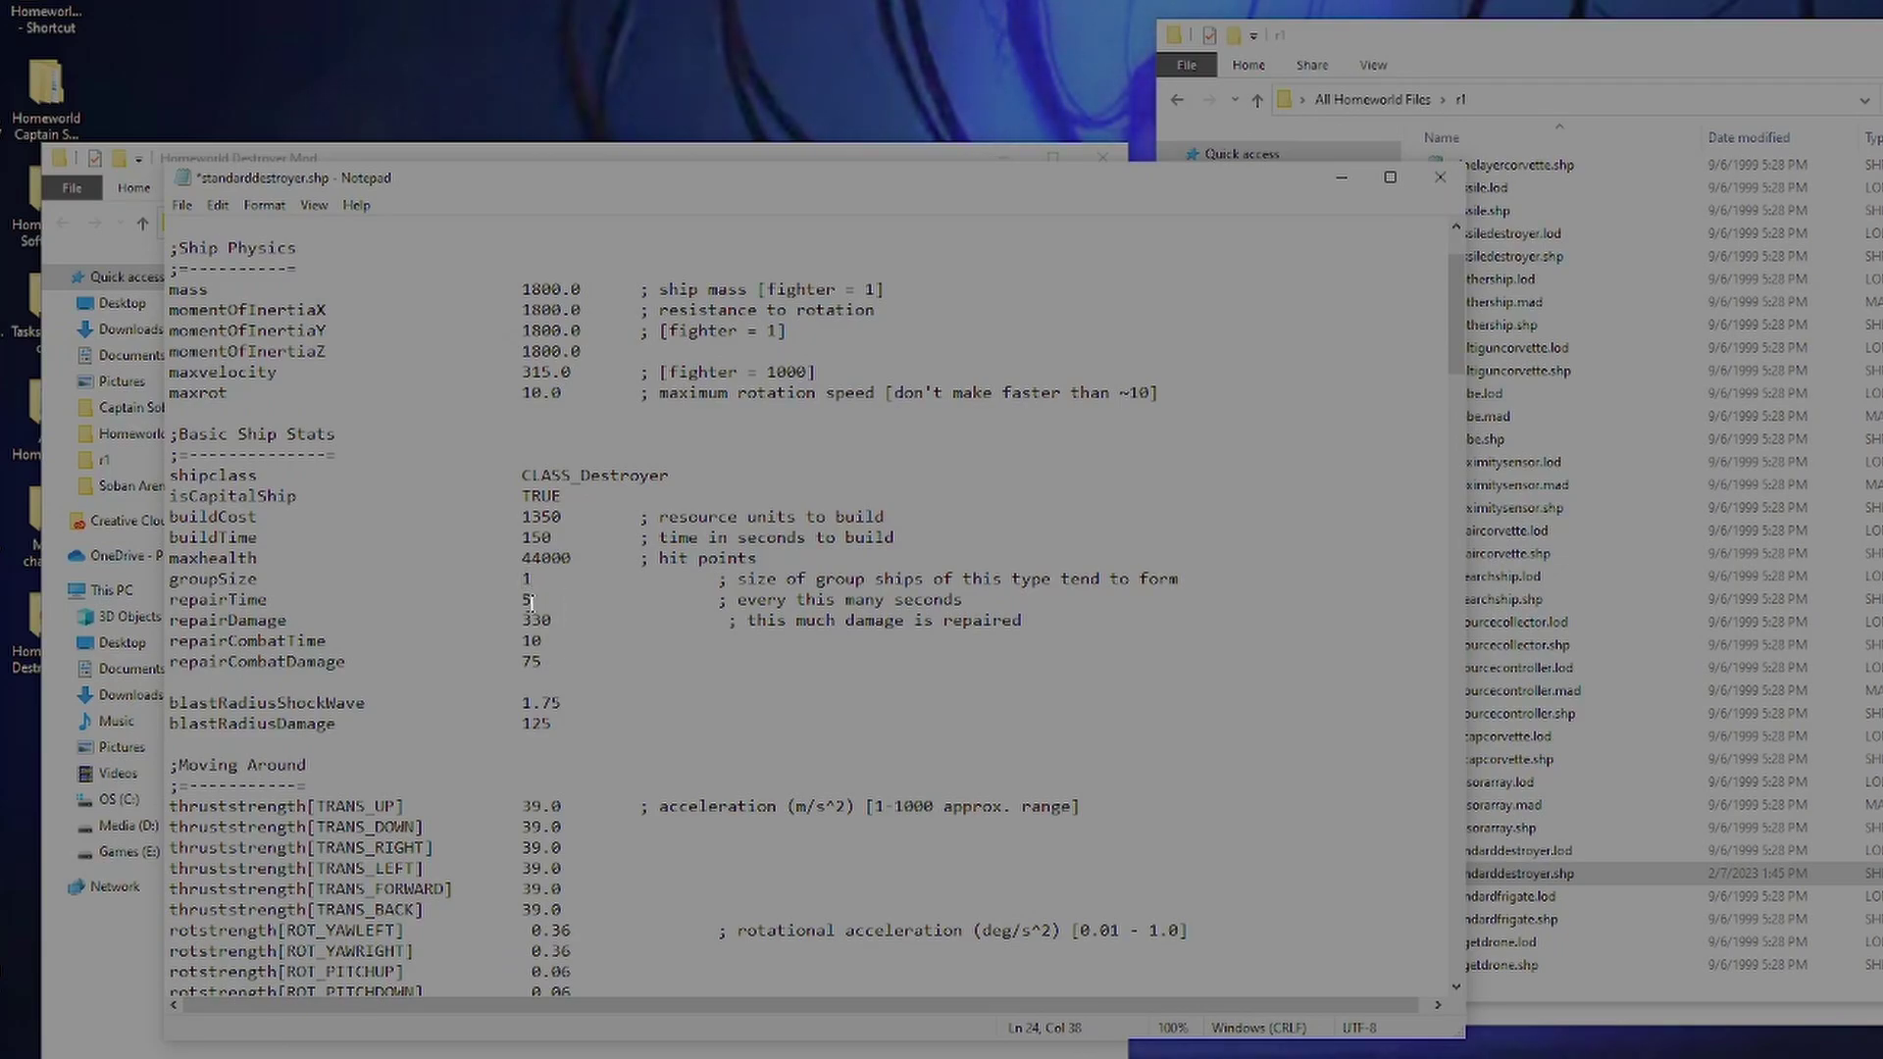
left_click(531, 600)
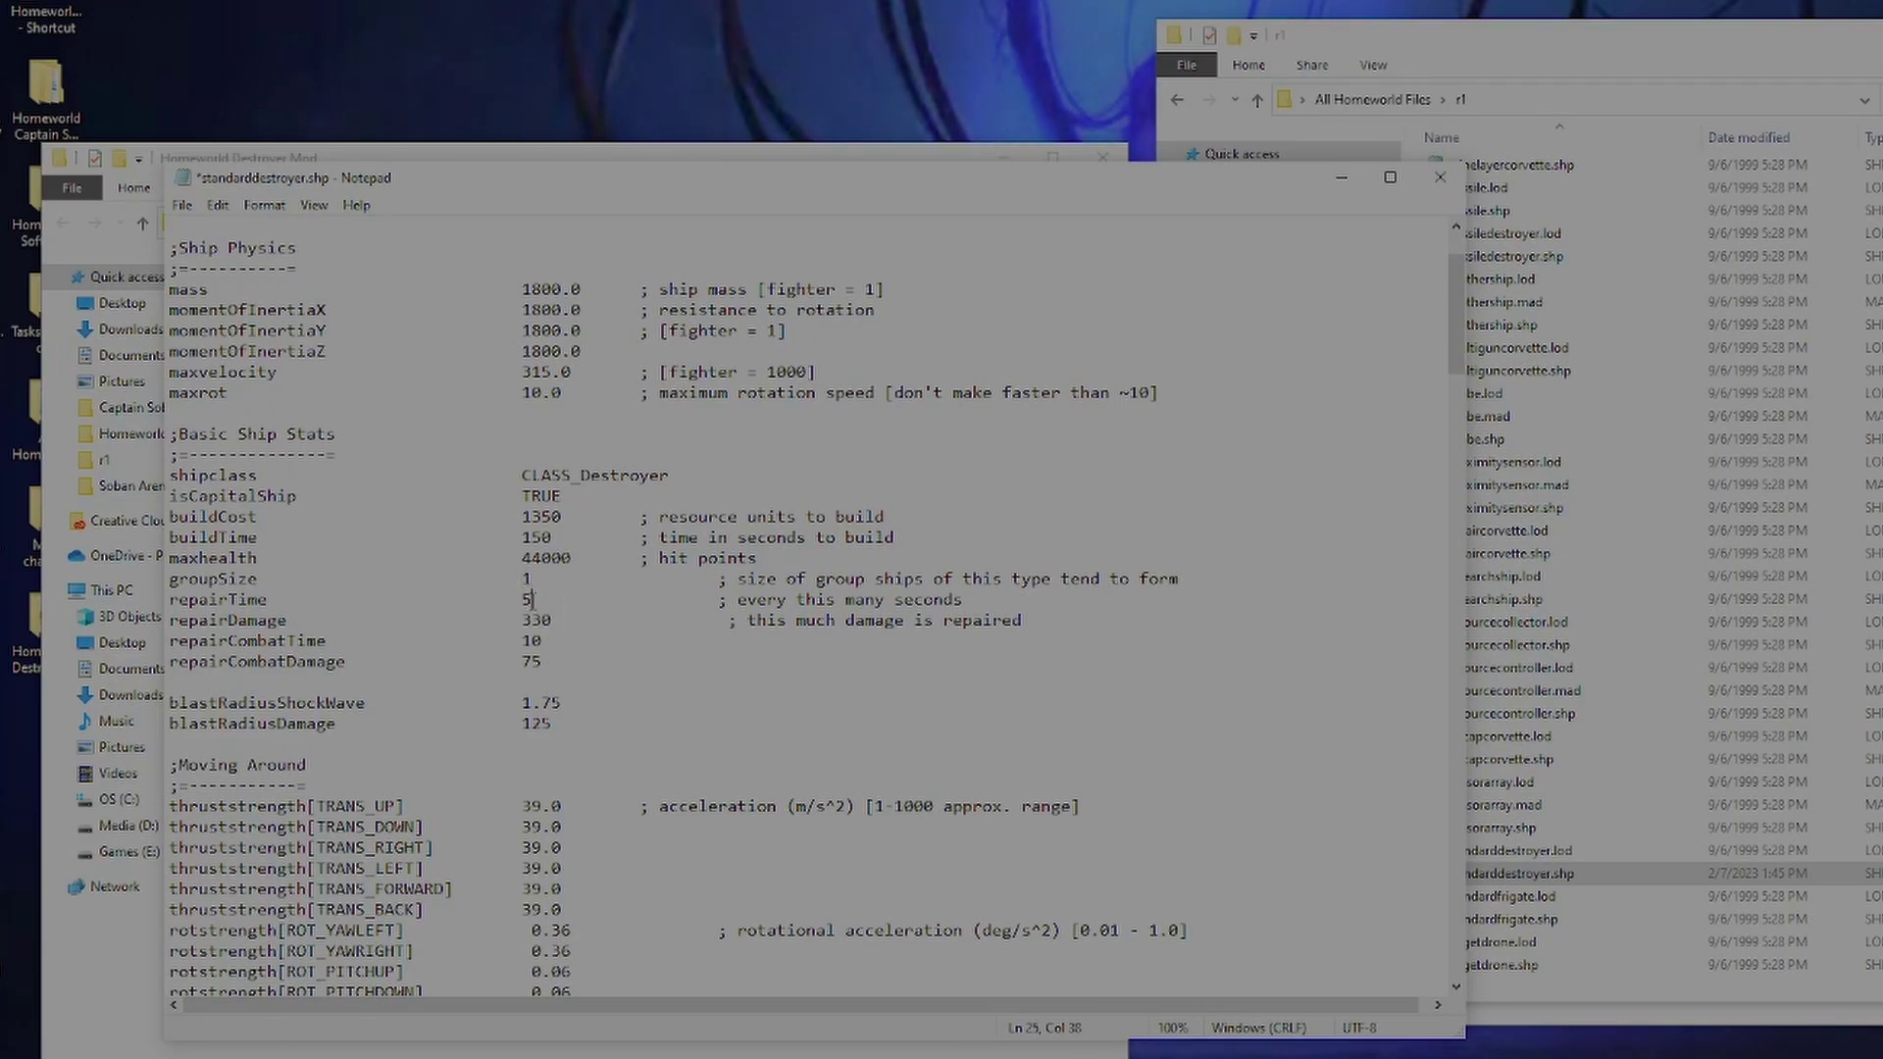
double_click(549, 621)
left_click(534, 600)
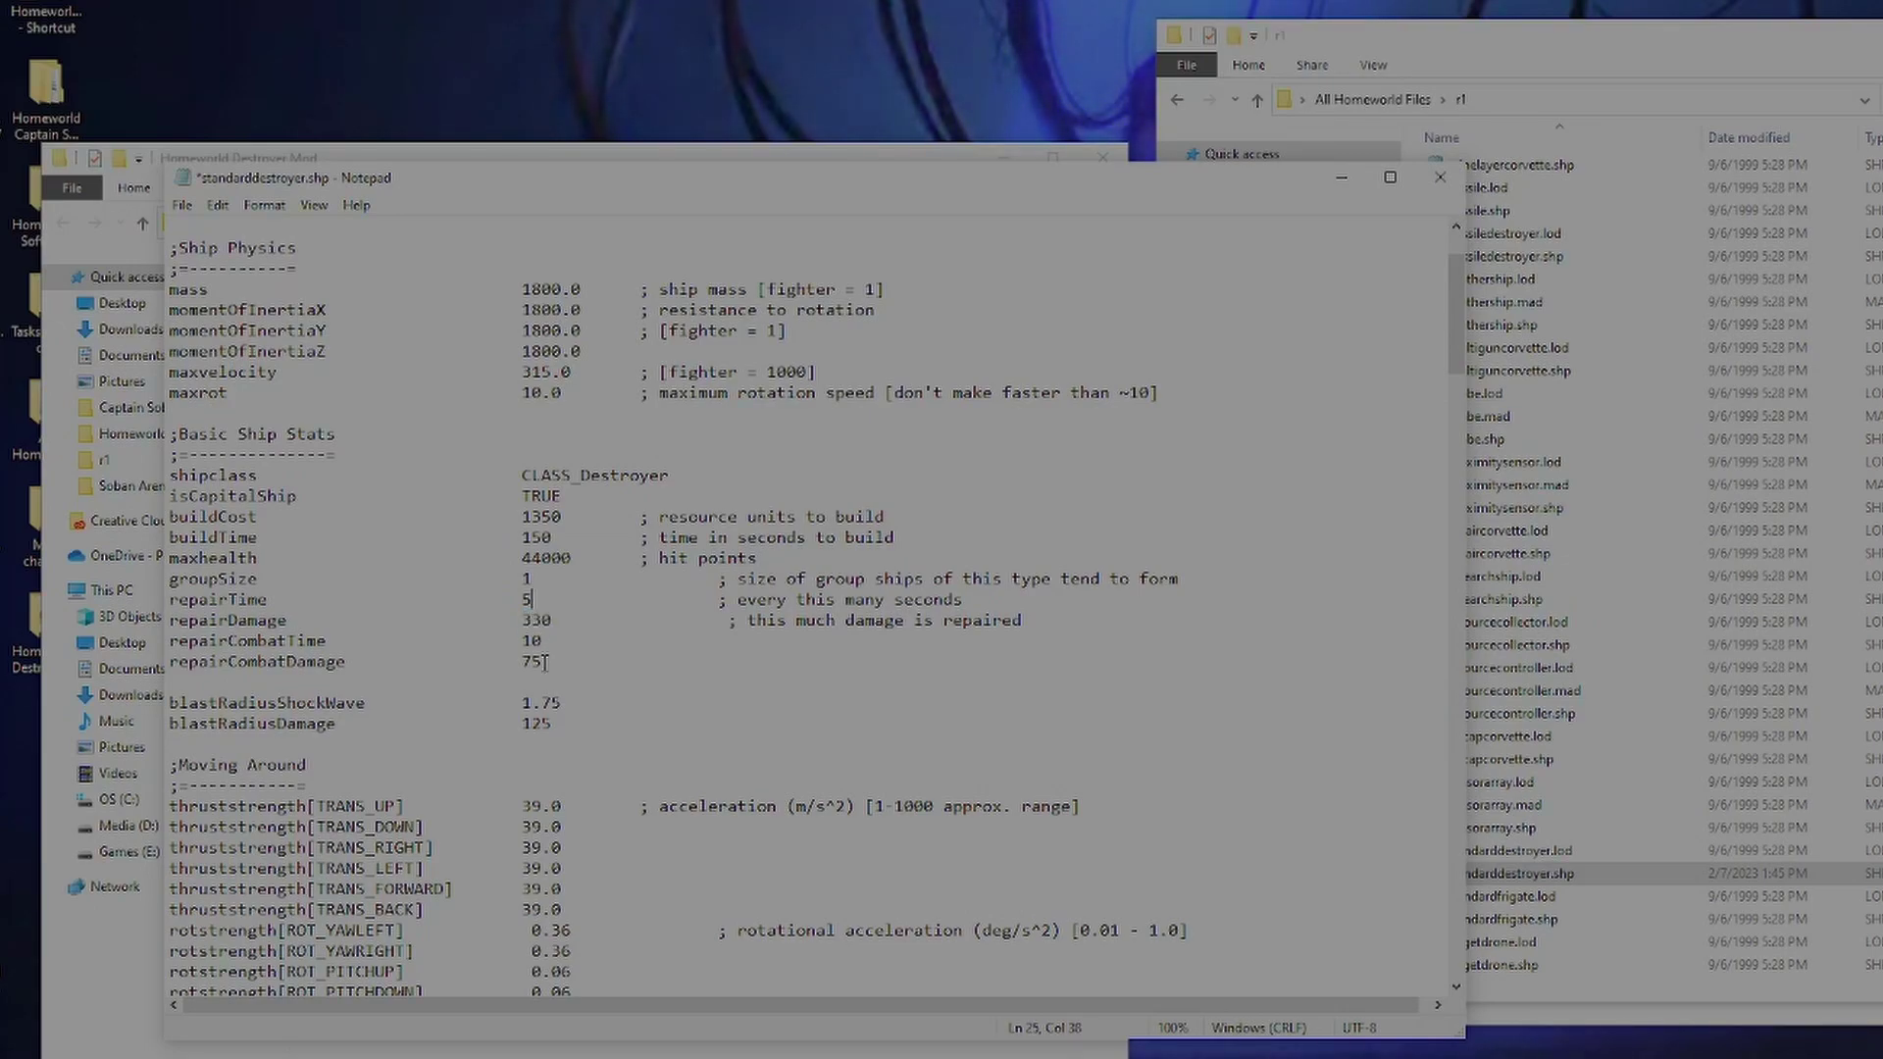
left_click_drag(547, 665, 523, 663)
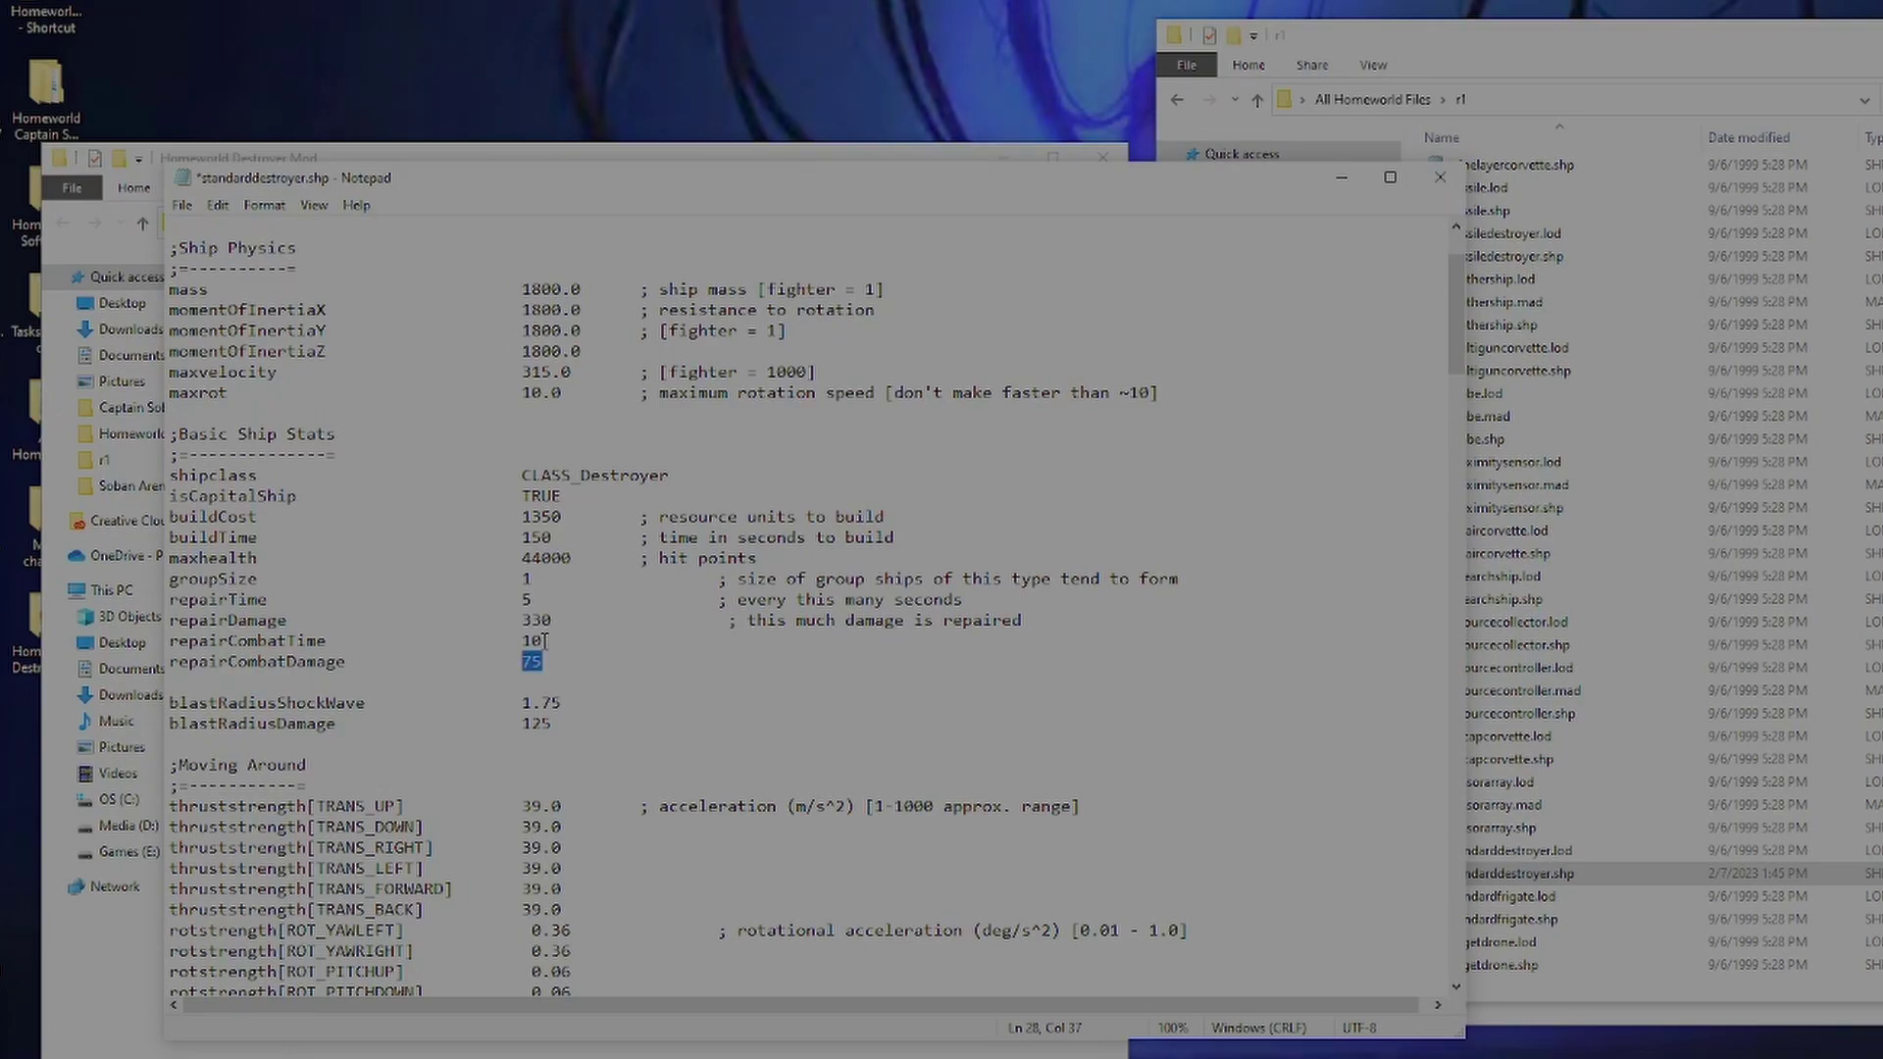
scroll(576, 645, "down", 2)
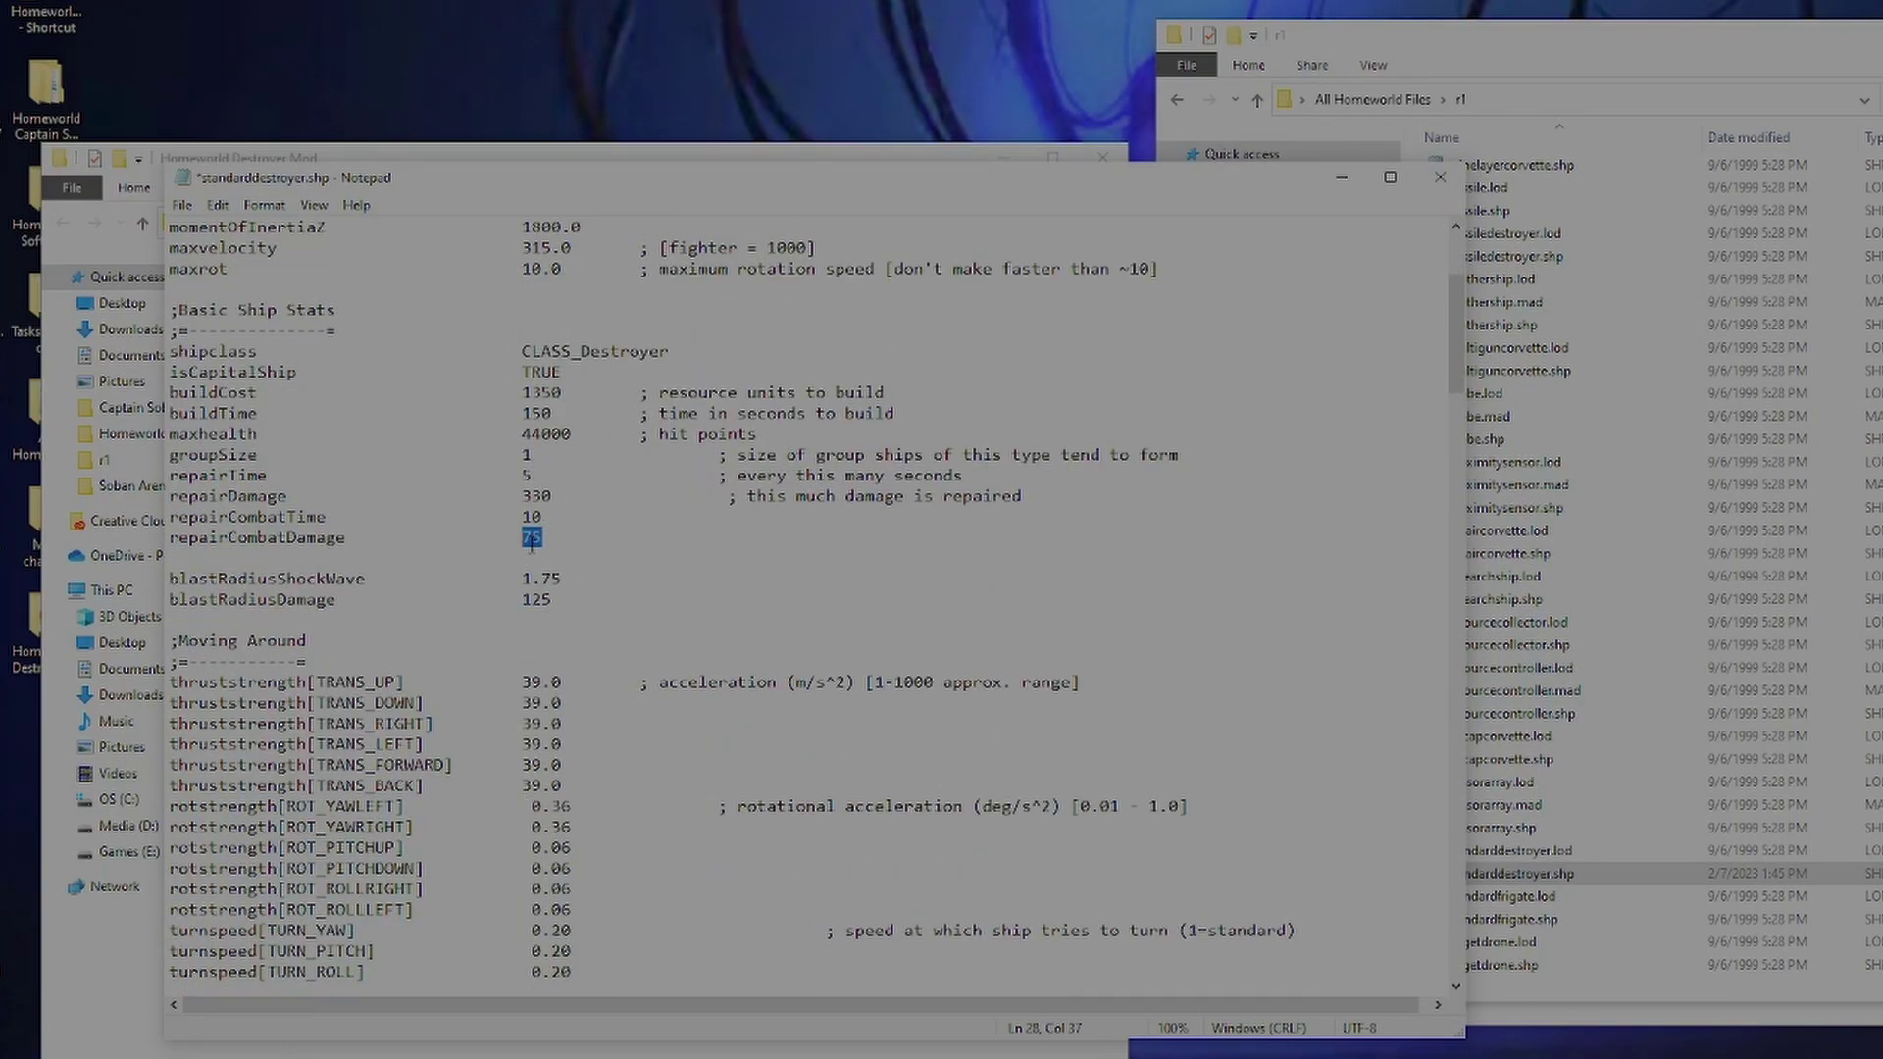
double_click(549, 498)
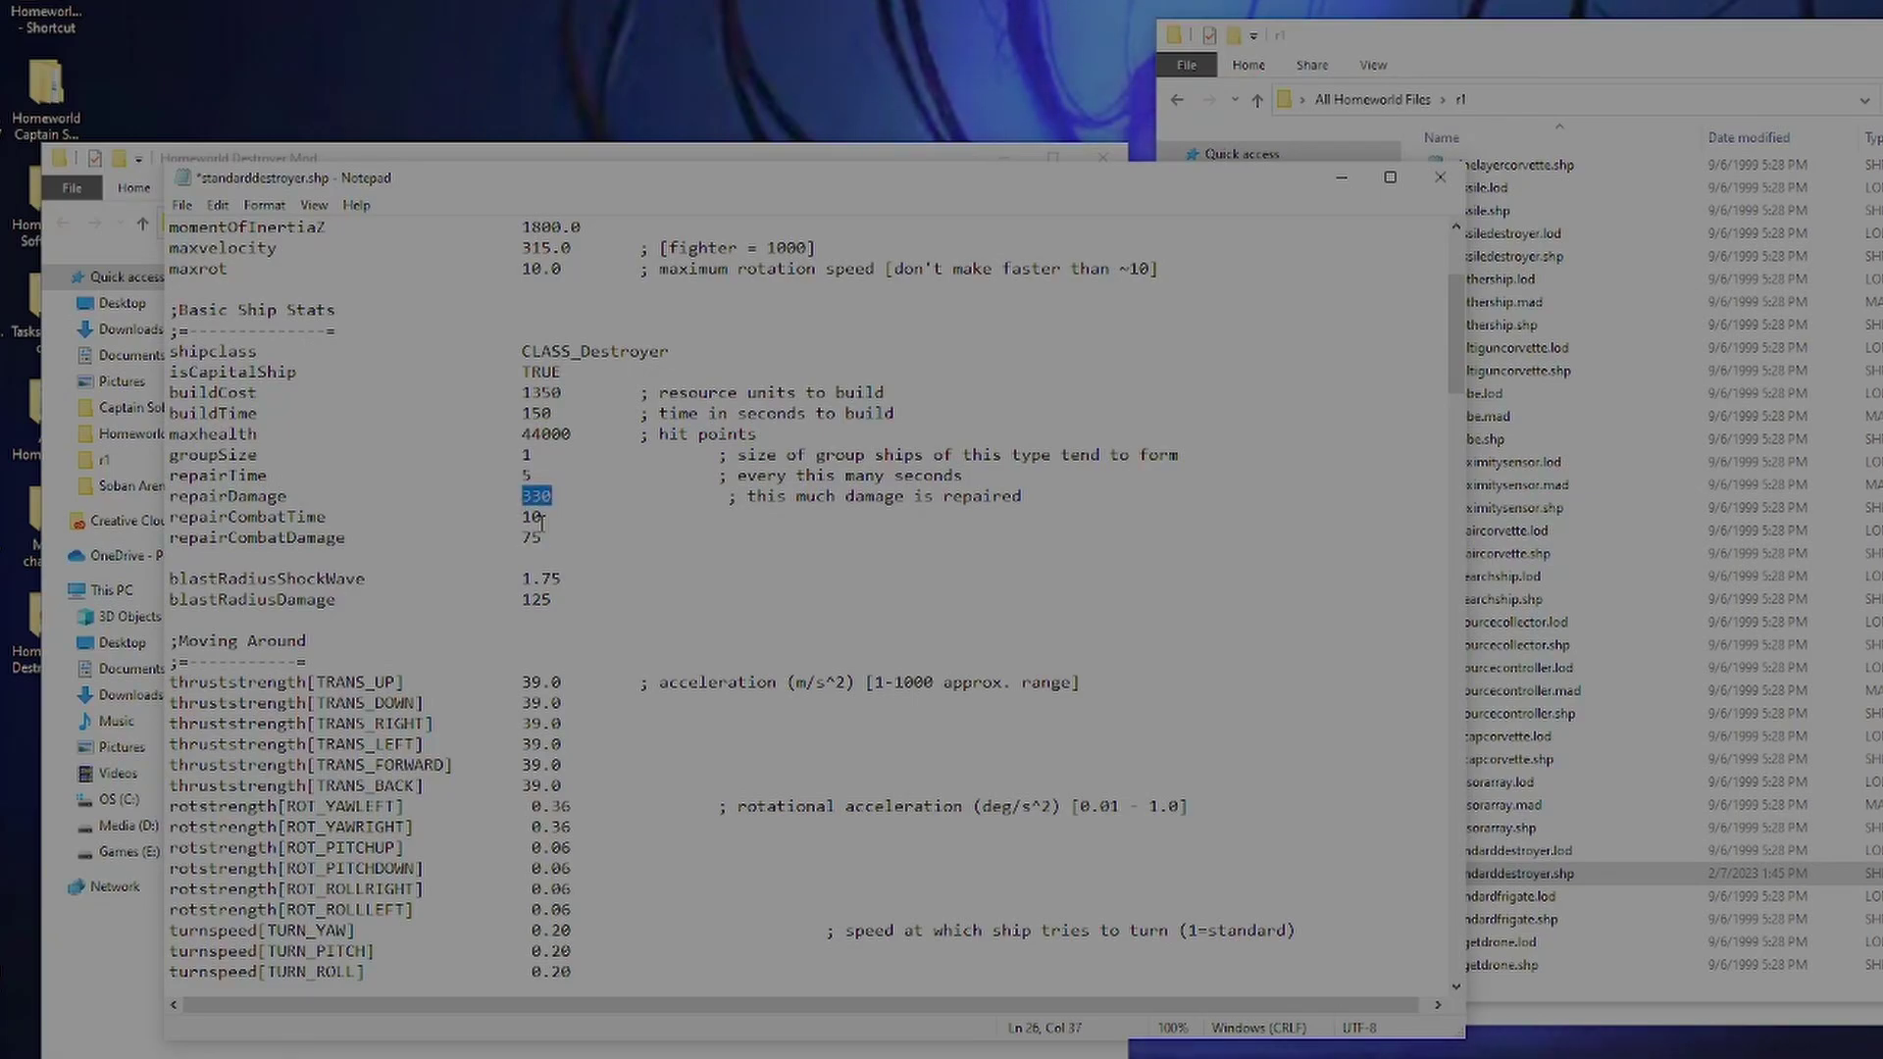
double_click(530, 538)
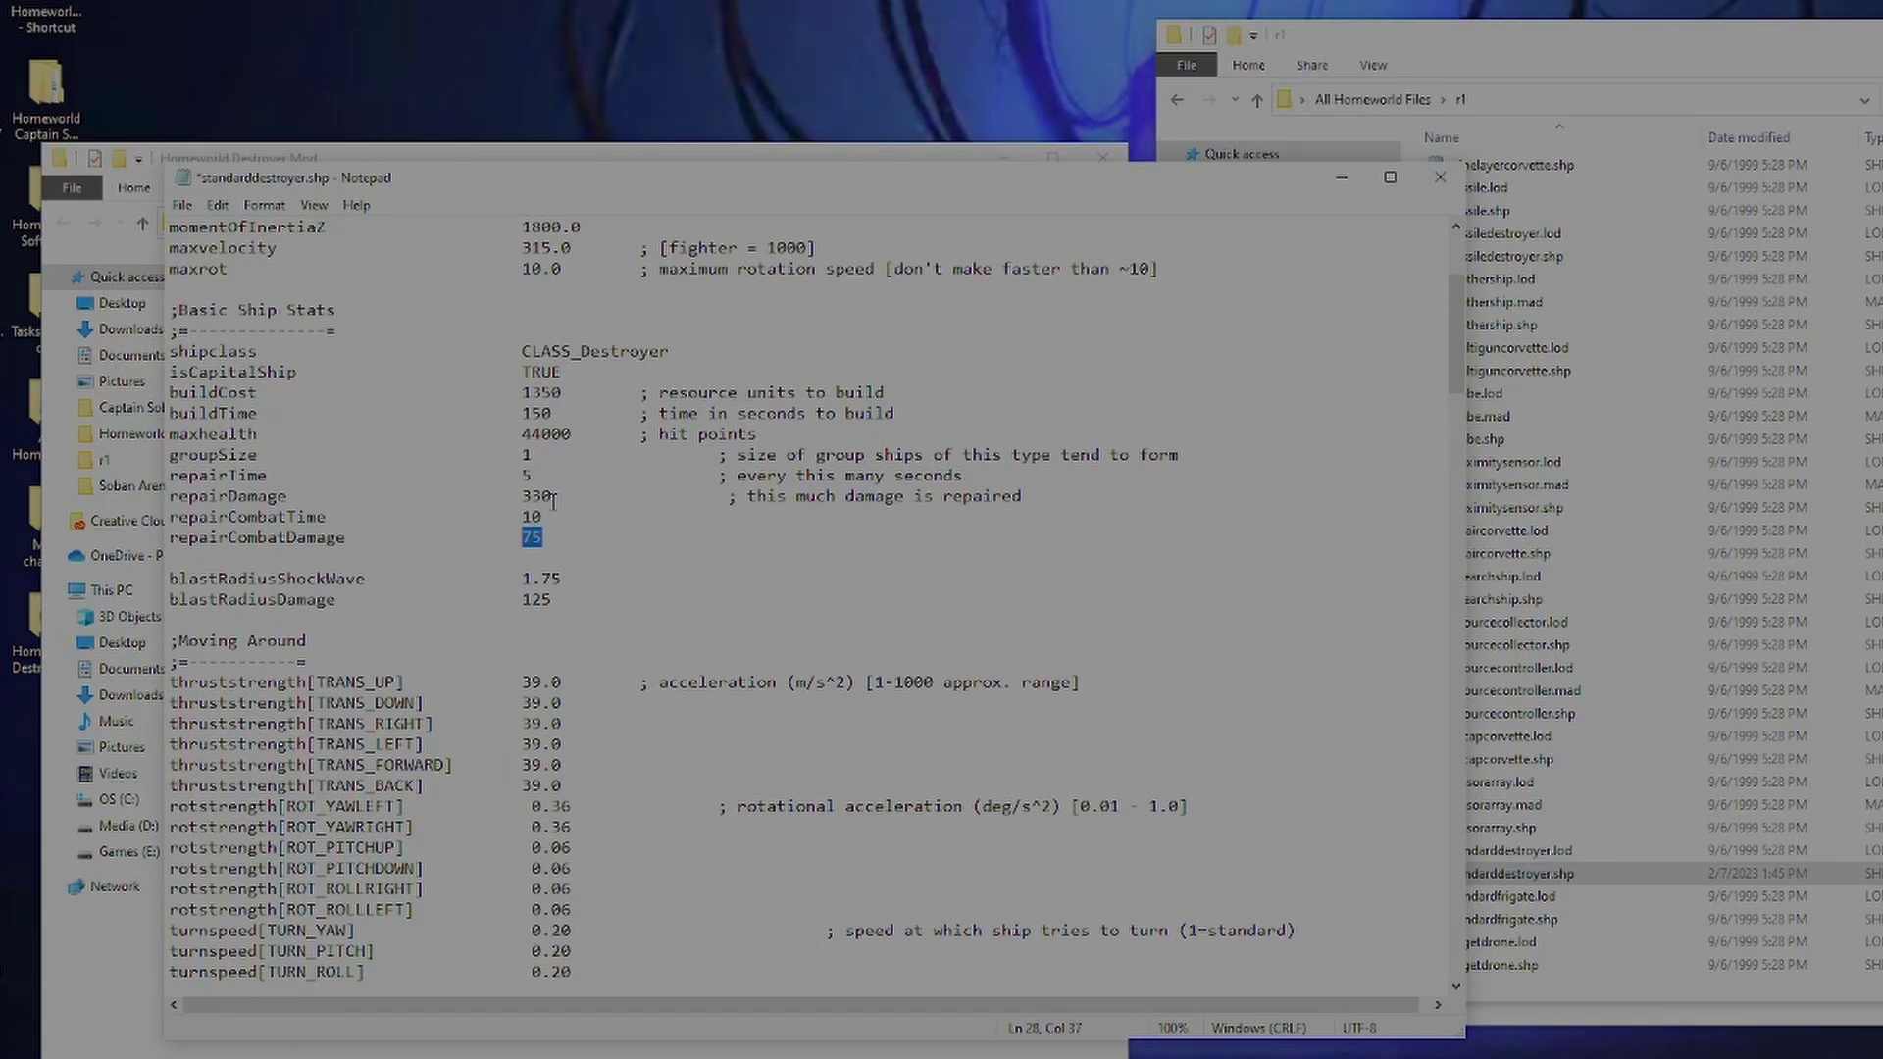
scroll(553, 499, "down", 3)
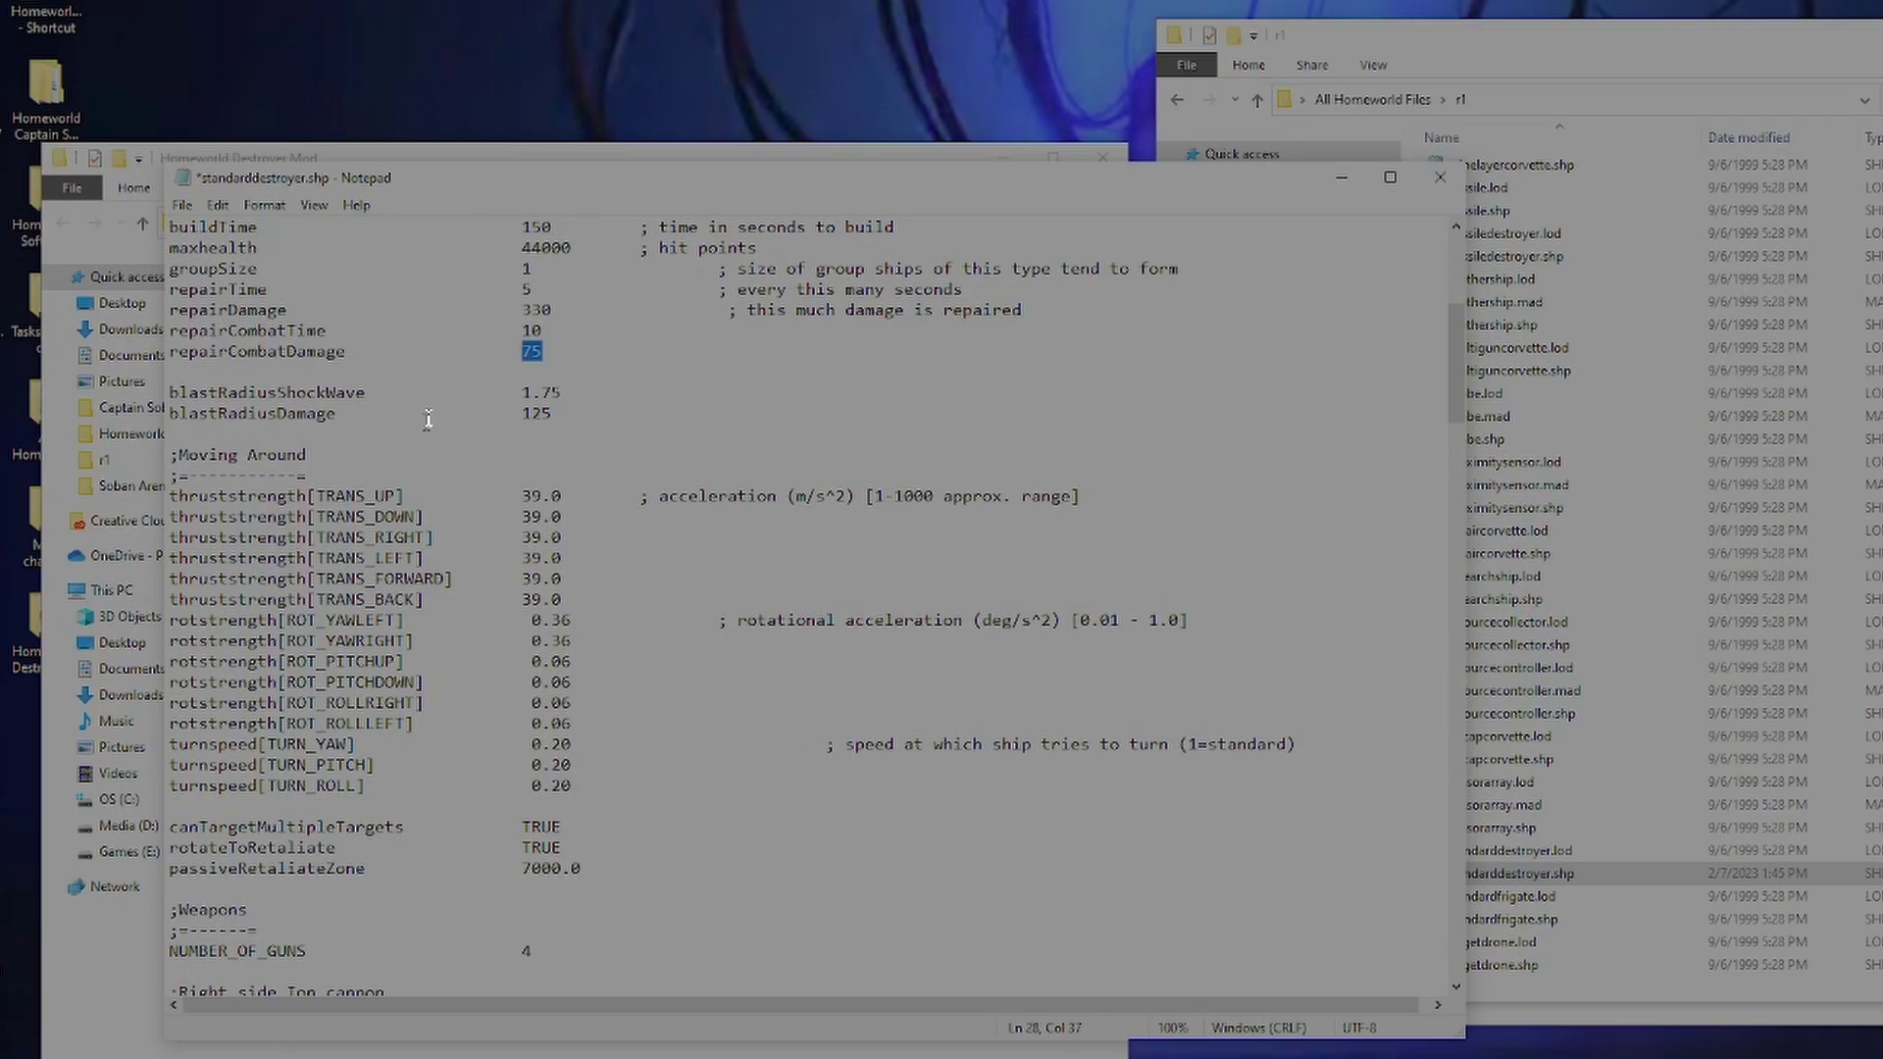
scroll(502, 477, "down", 7)
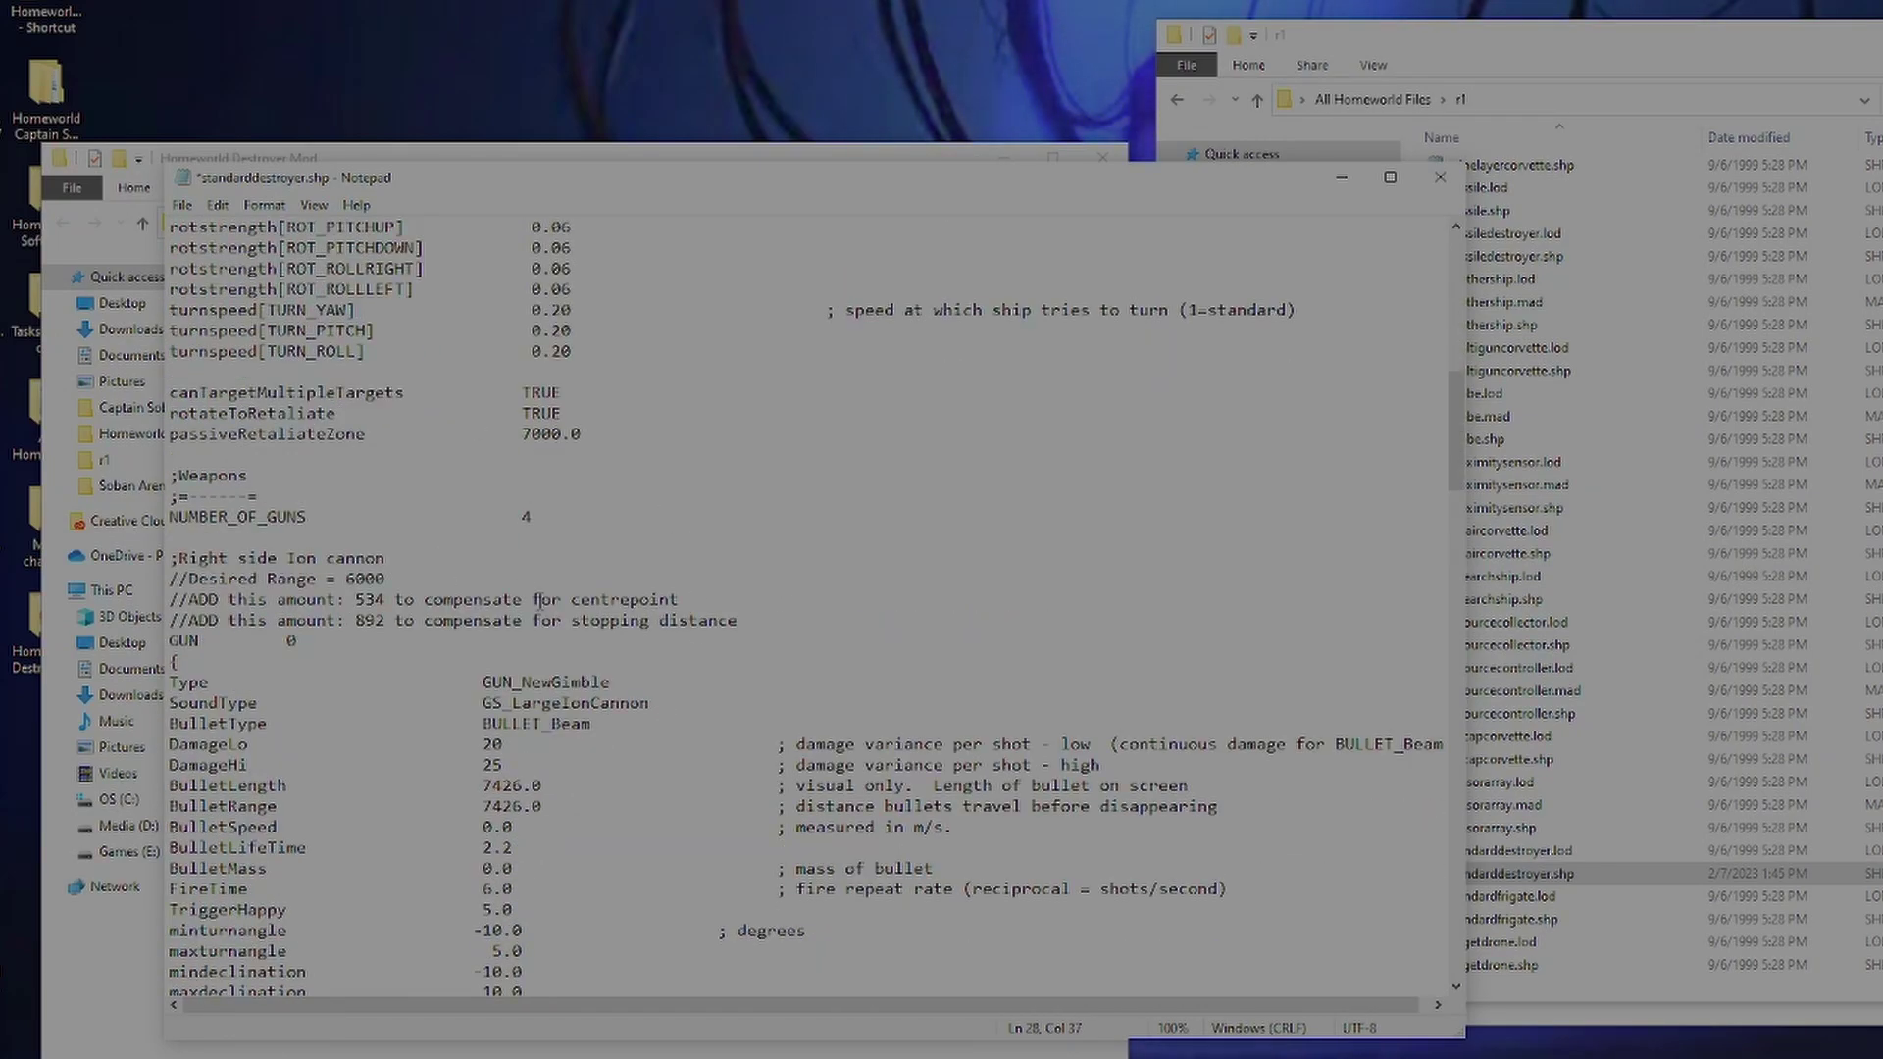
scroll(493, 618, "down", 4)
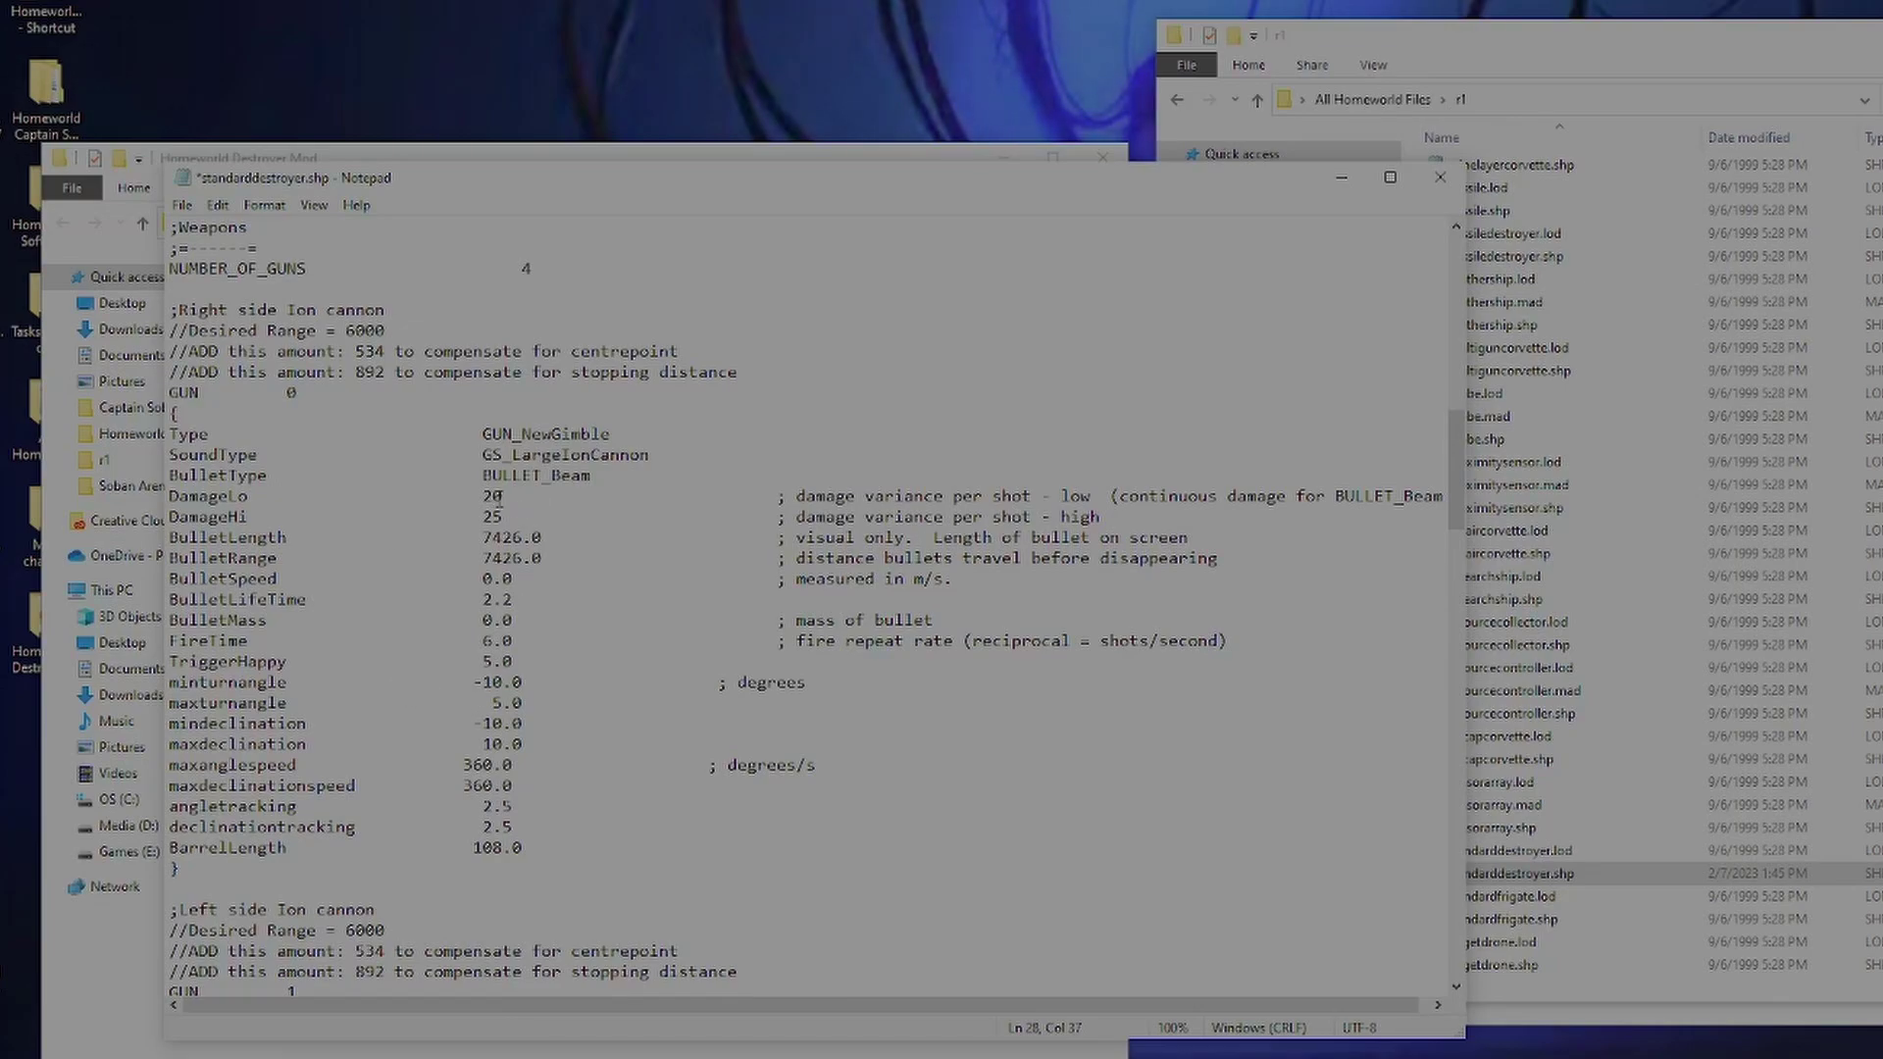
scroll(505, 530, "down", 8)
left_click(529, 595)
scroll(532, 603, "down", 12)
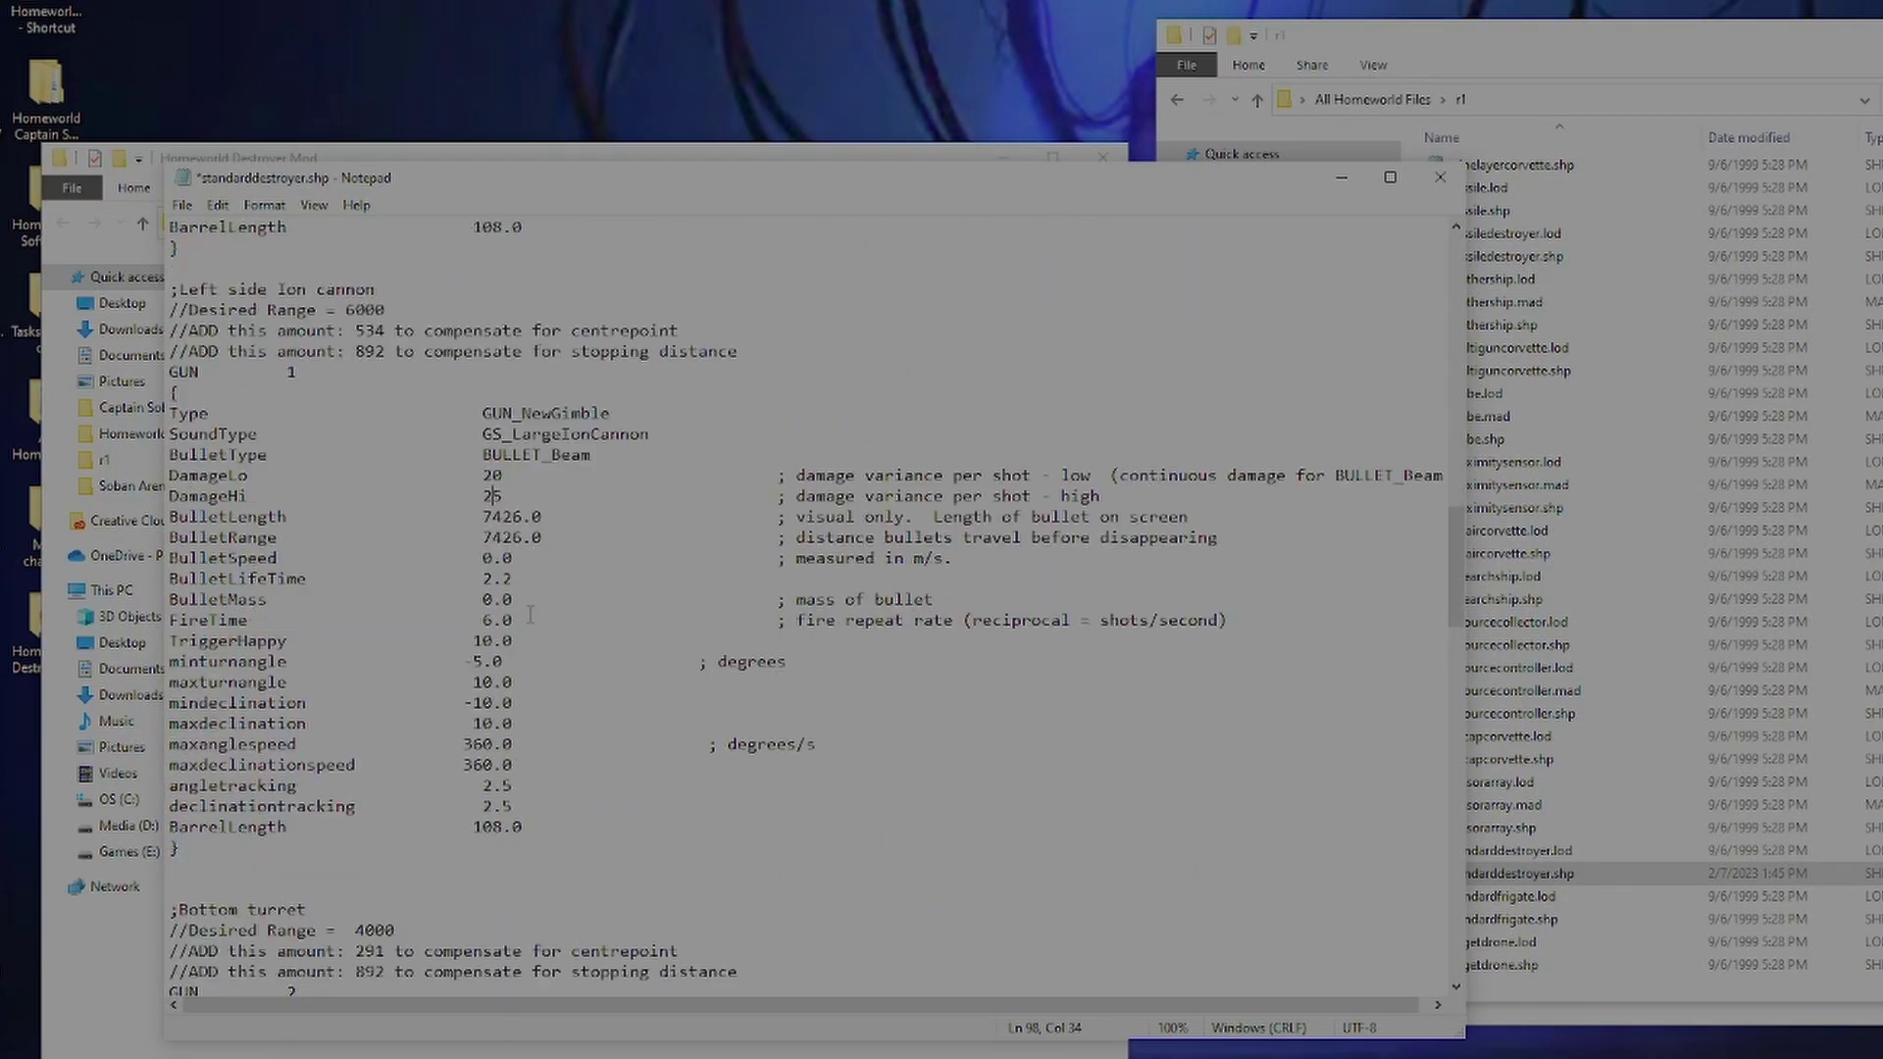
left_click(537, 615)
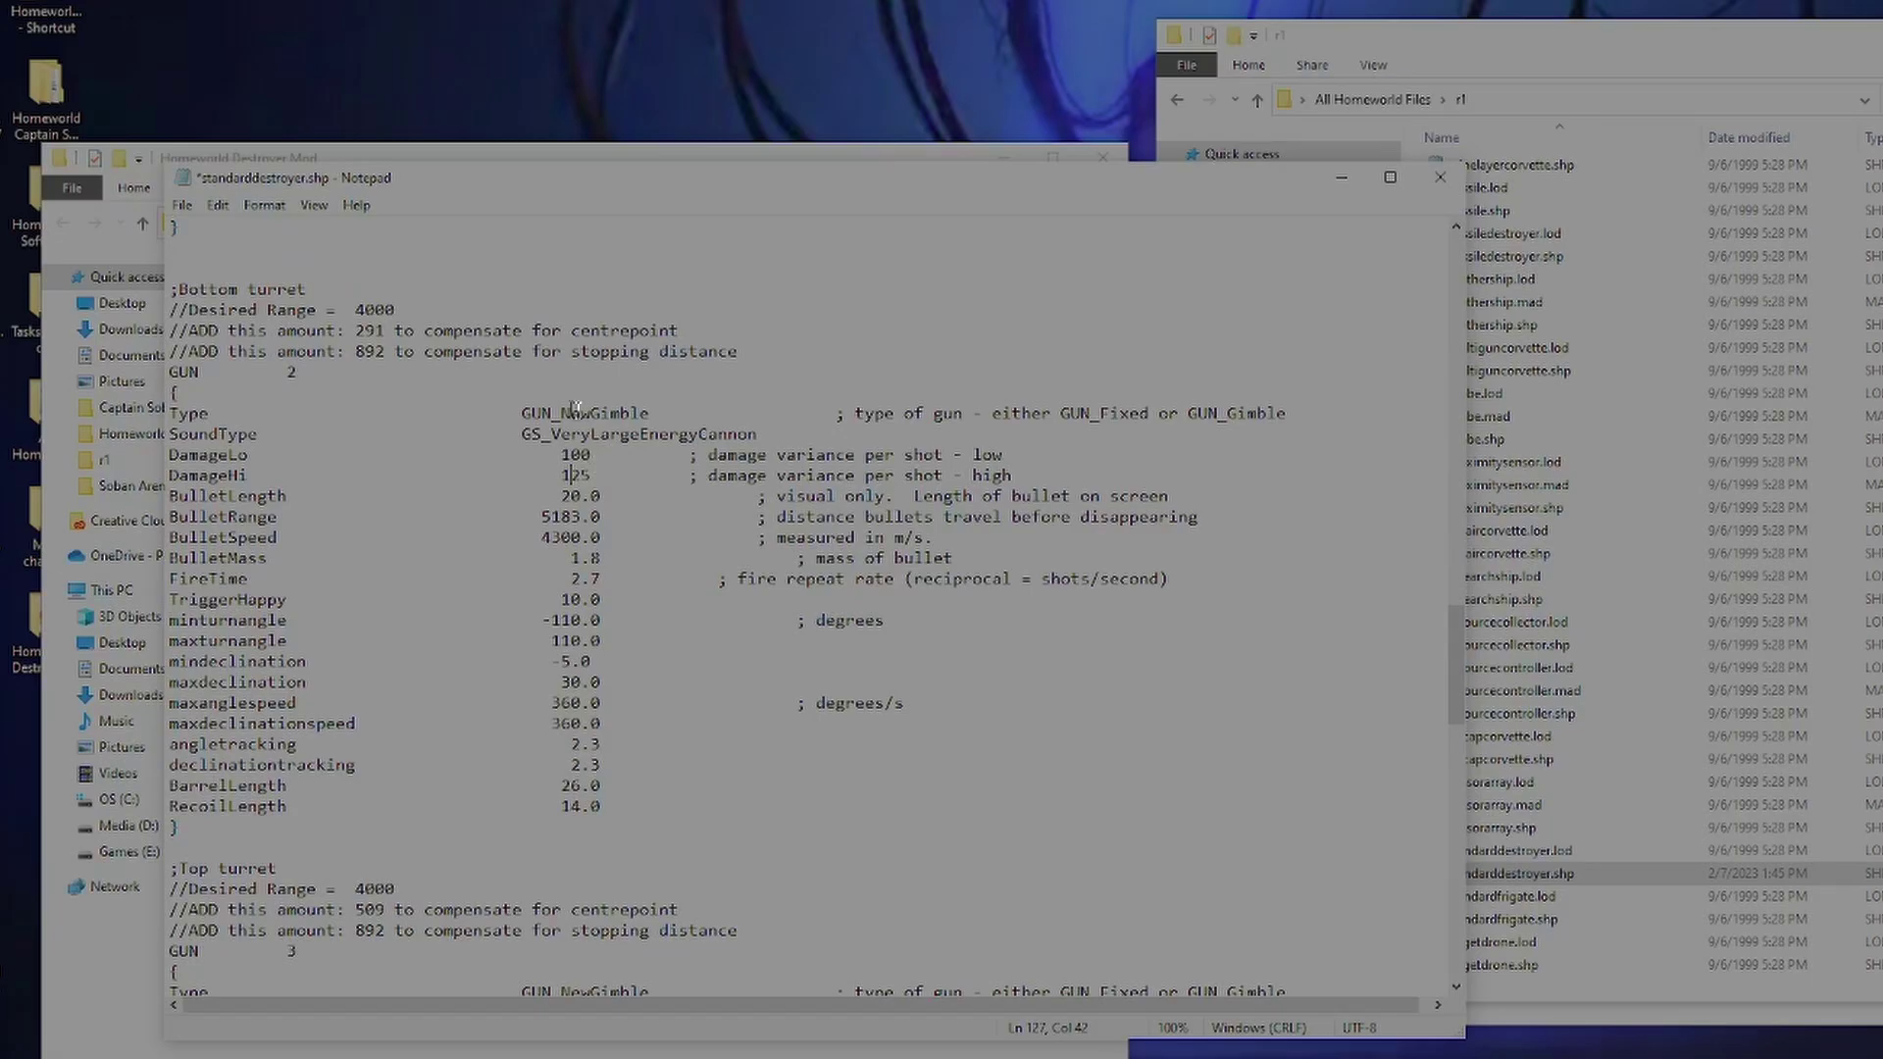
scroll(588, 627, "down", 7)
left_click(595, 640)
scroll(598, 638, "down", 8)
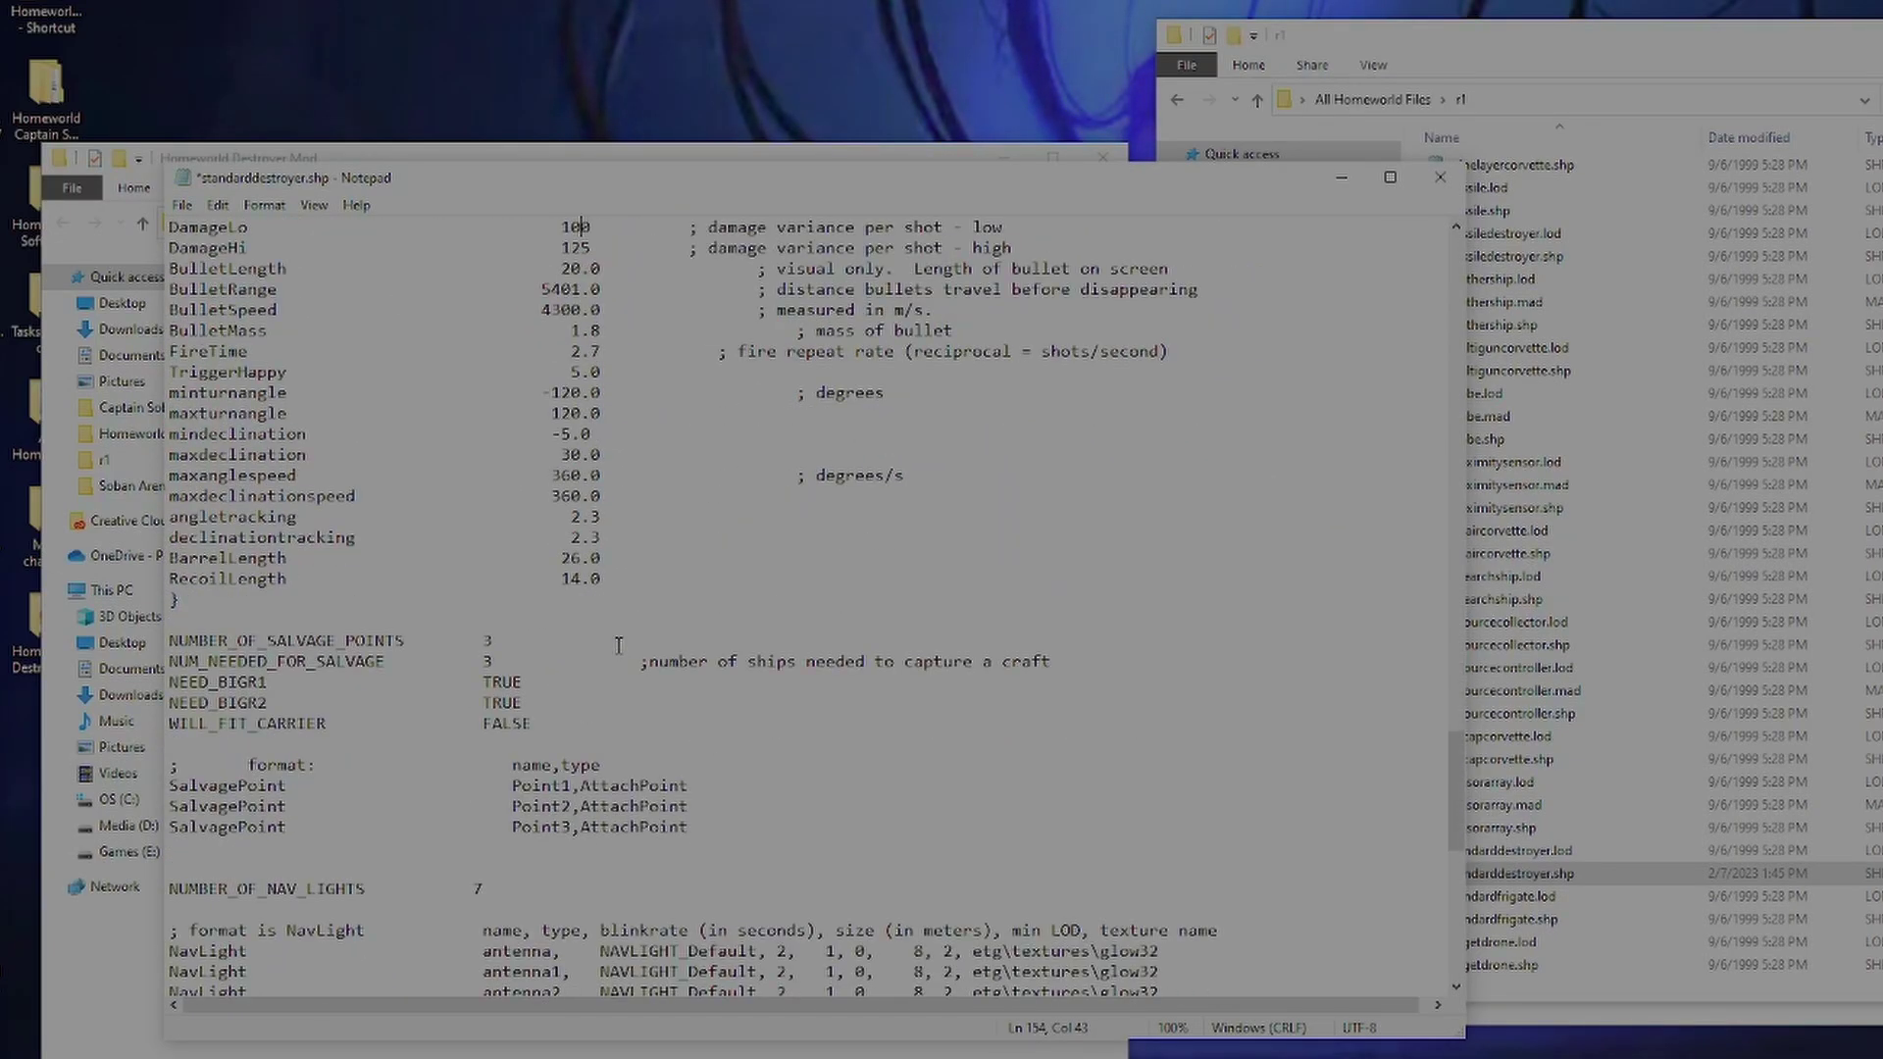
left_click(578, 723)
scroll(621, 641, "up", 20)
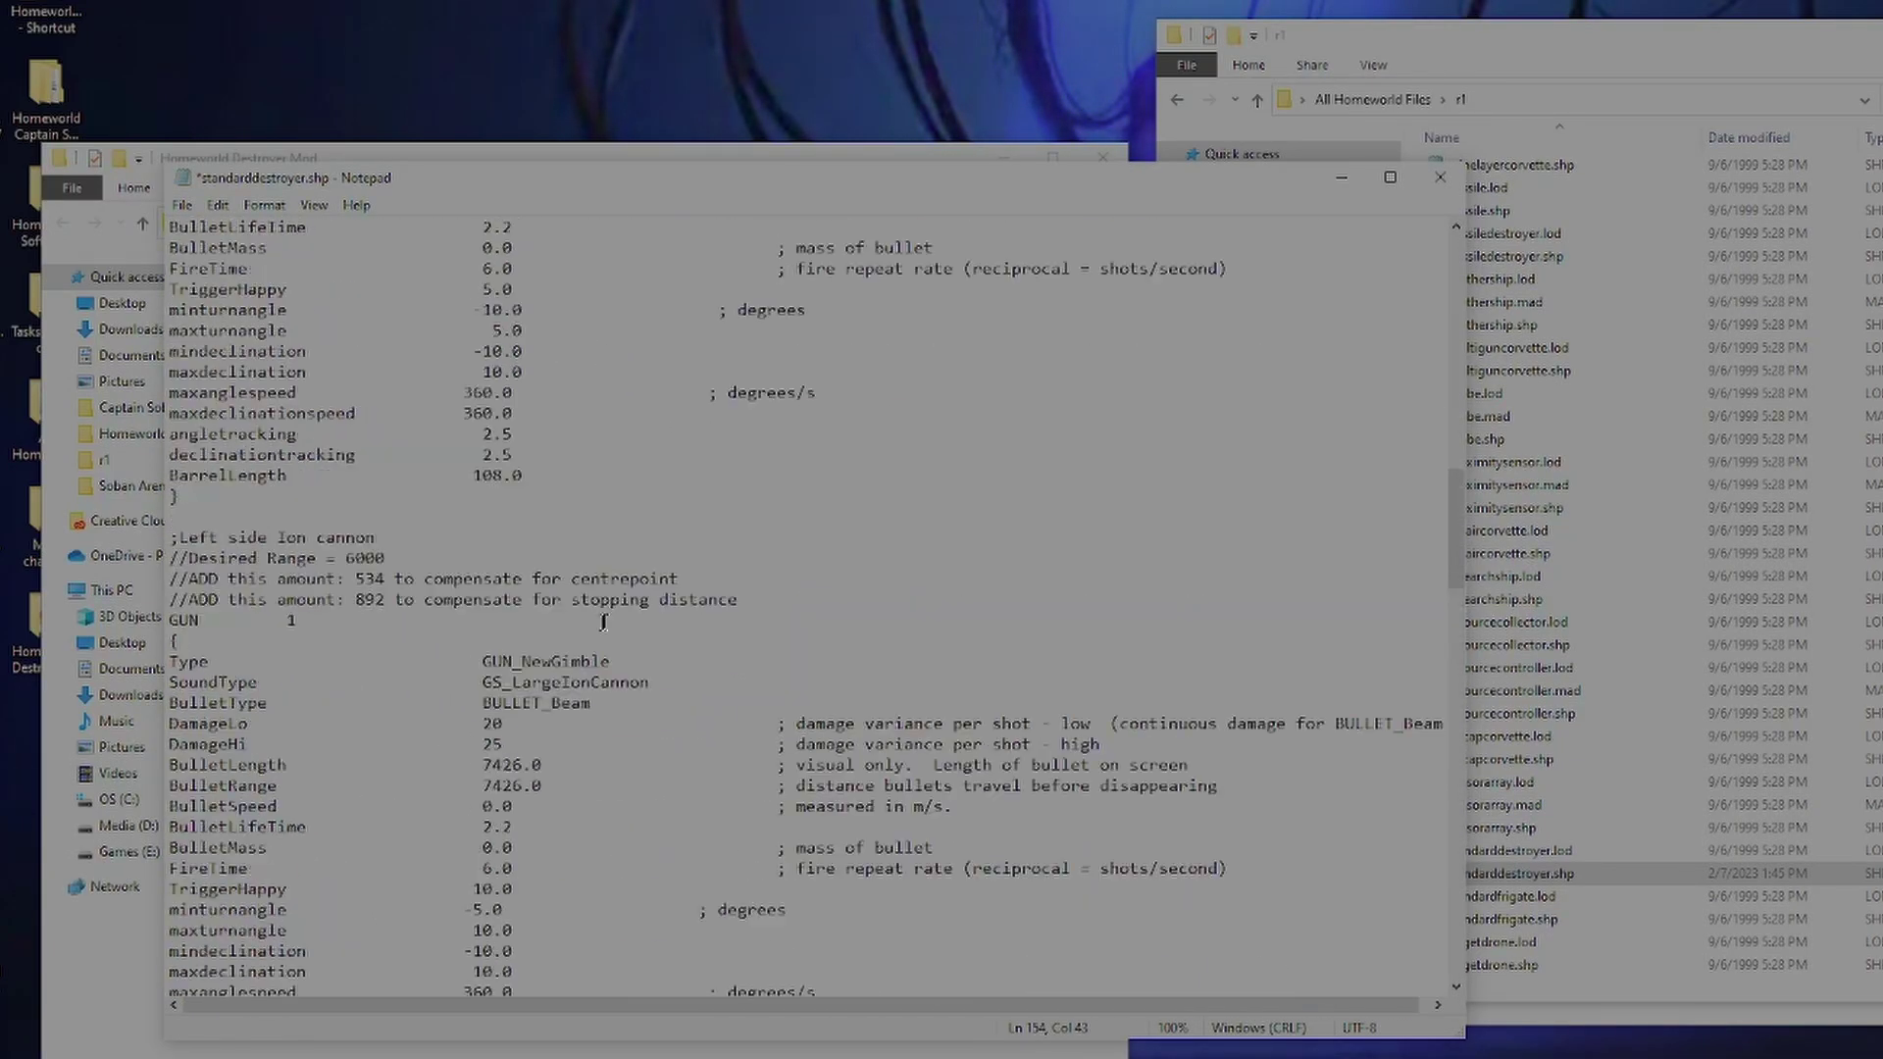
scroll(599, 618, "up", 5)
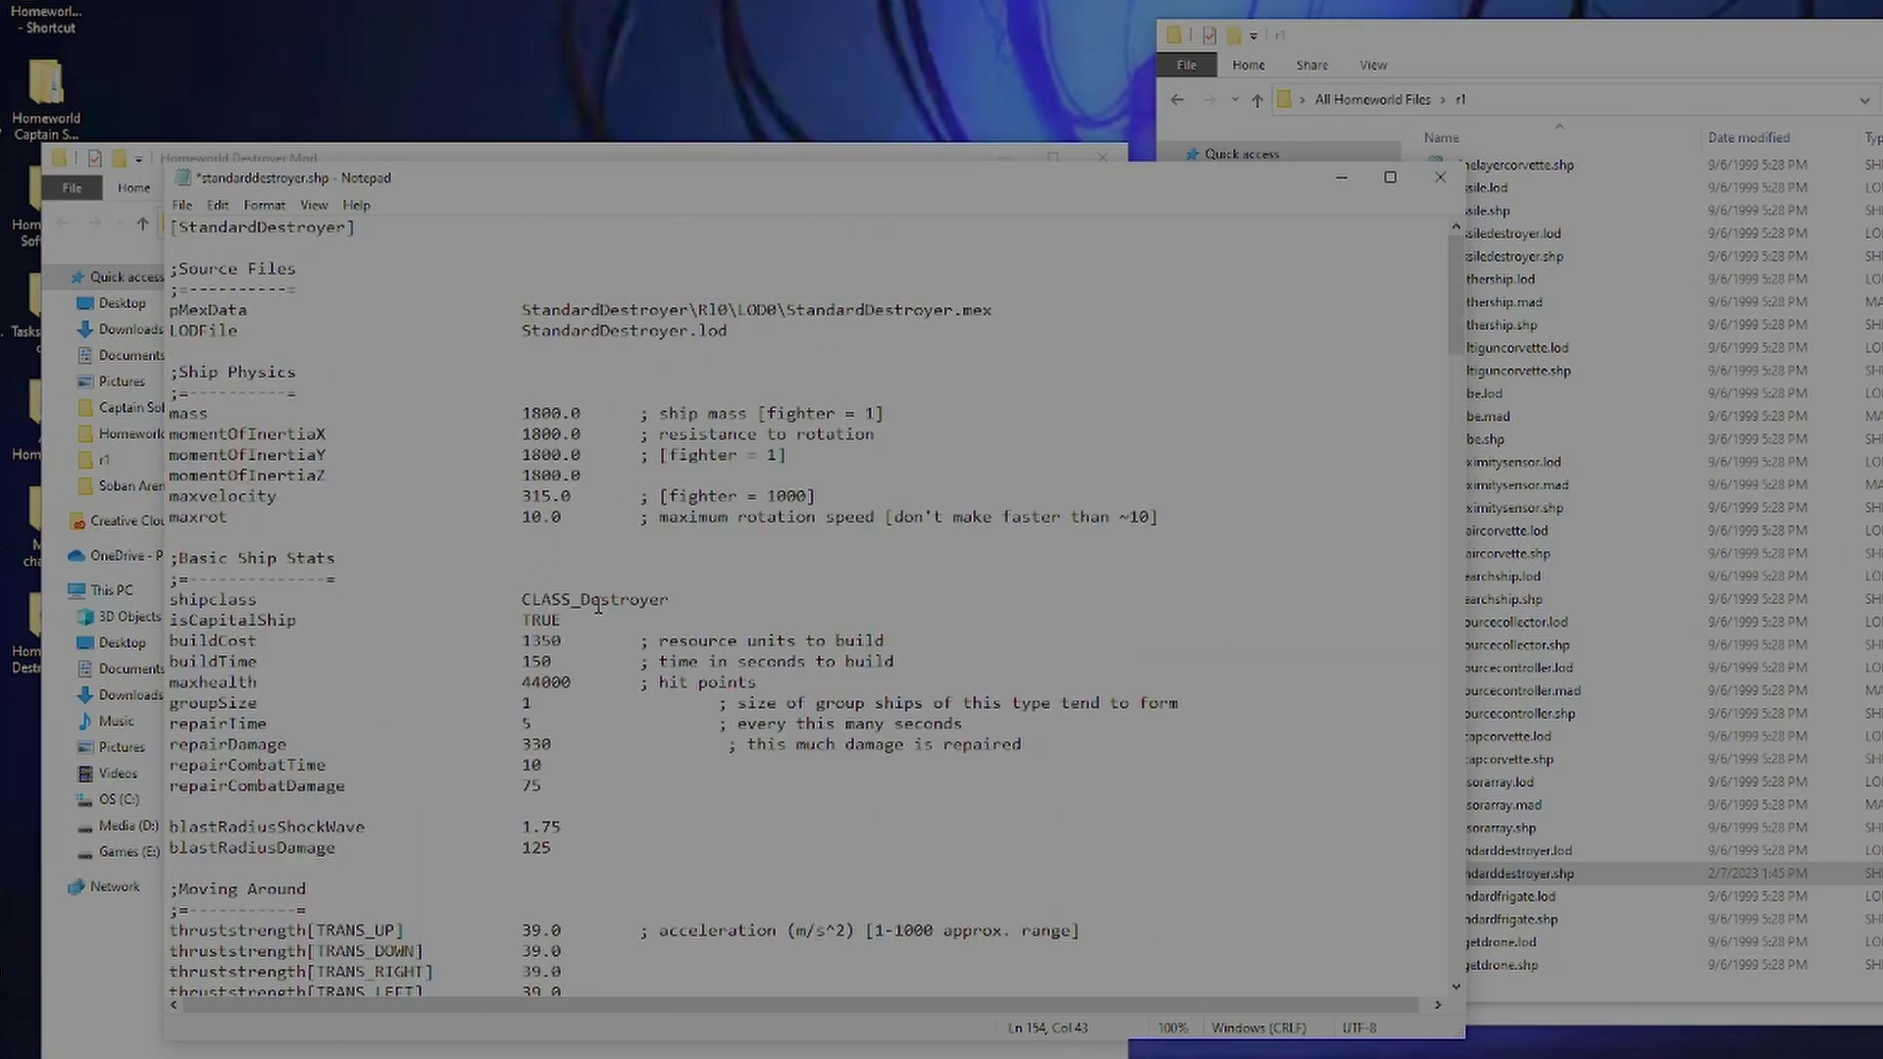
Step: Add a zero so the maxhealth value reads 440000
left_click(552, 682)
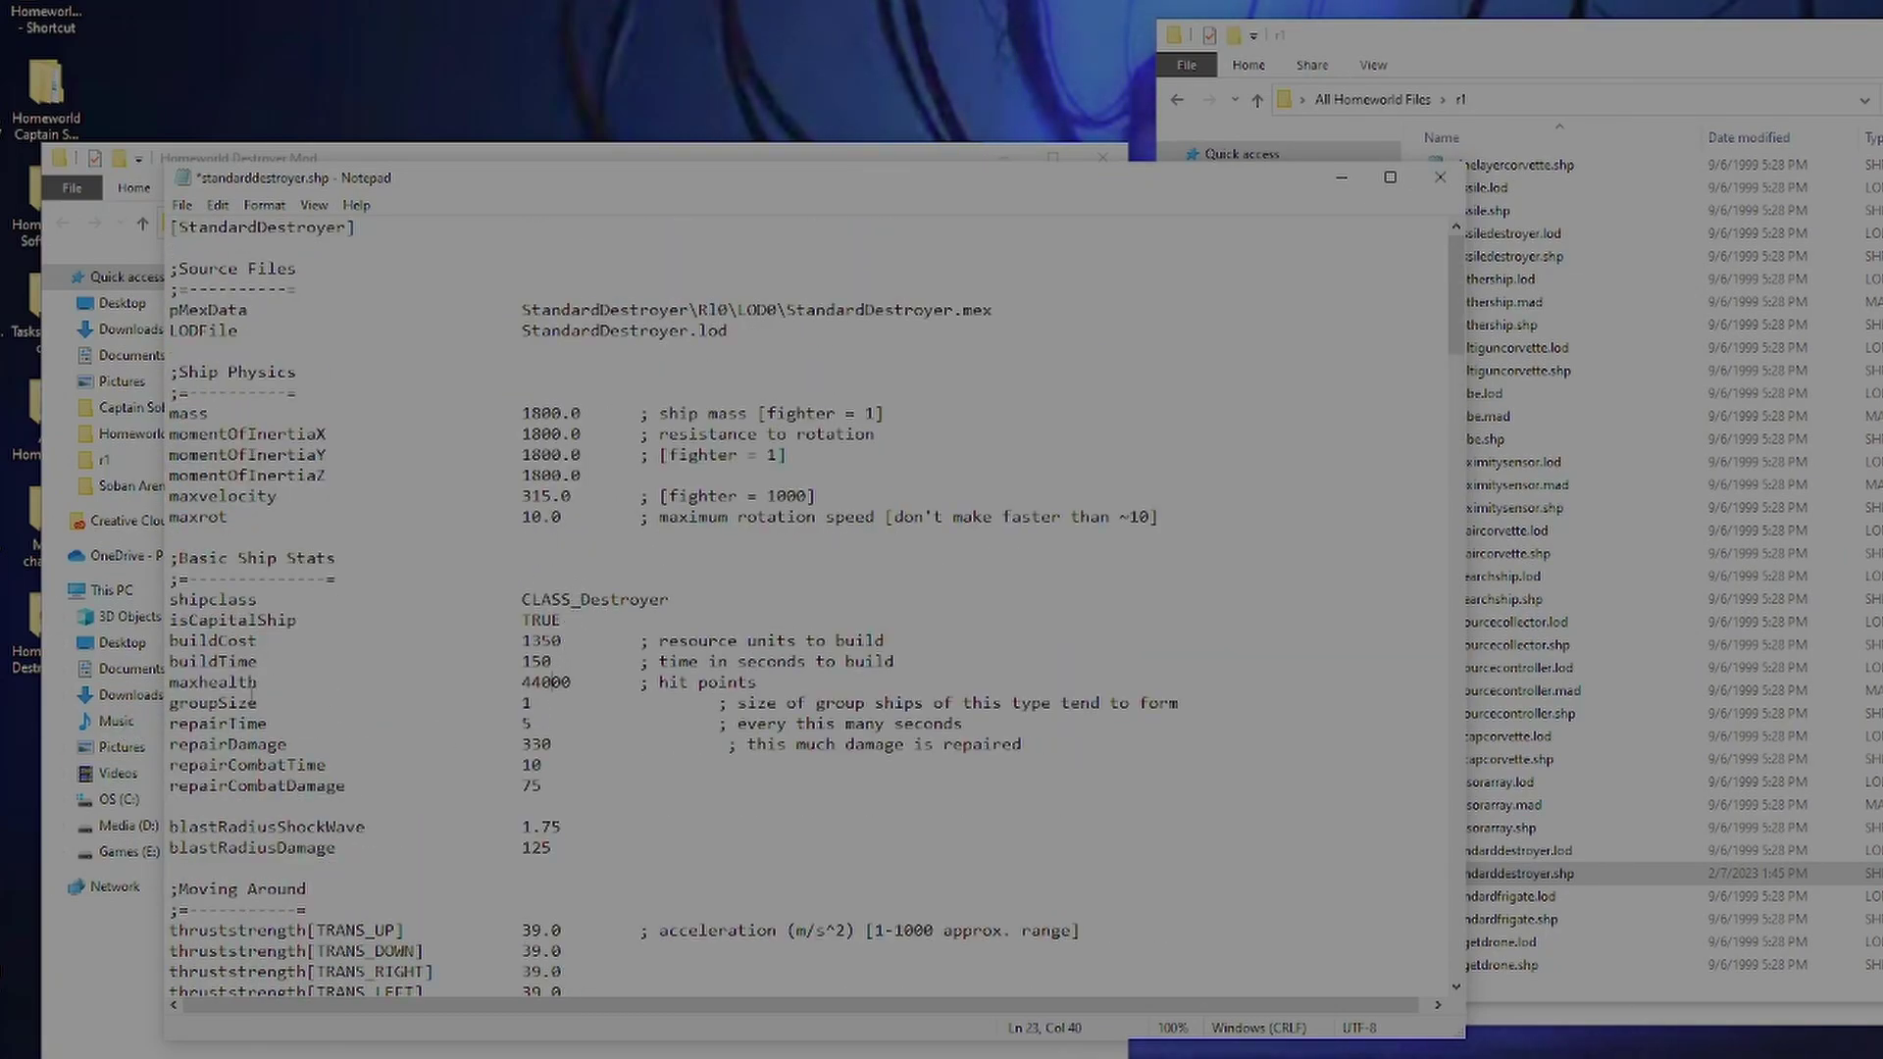
type("0")
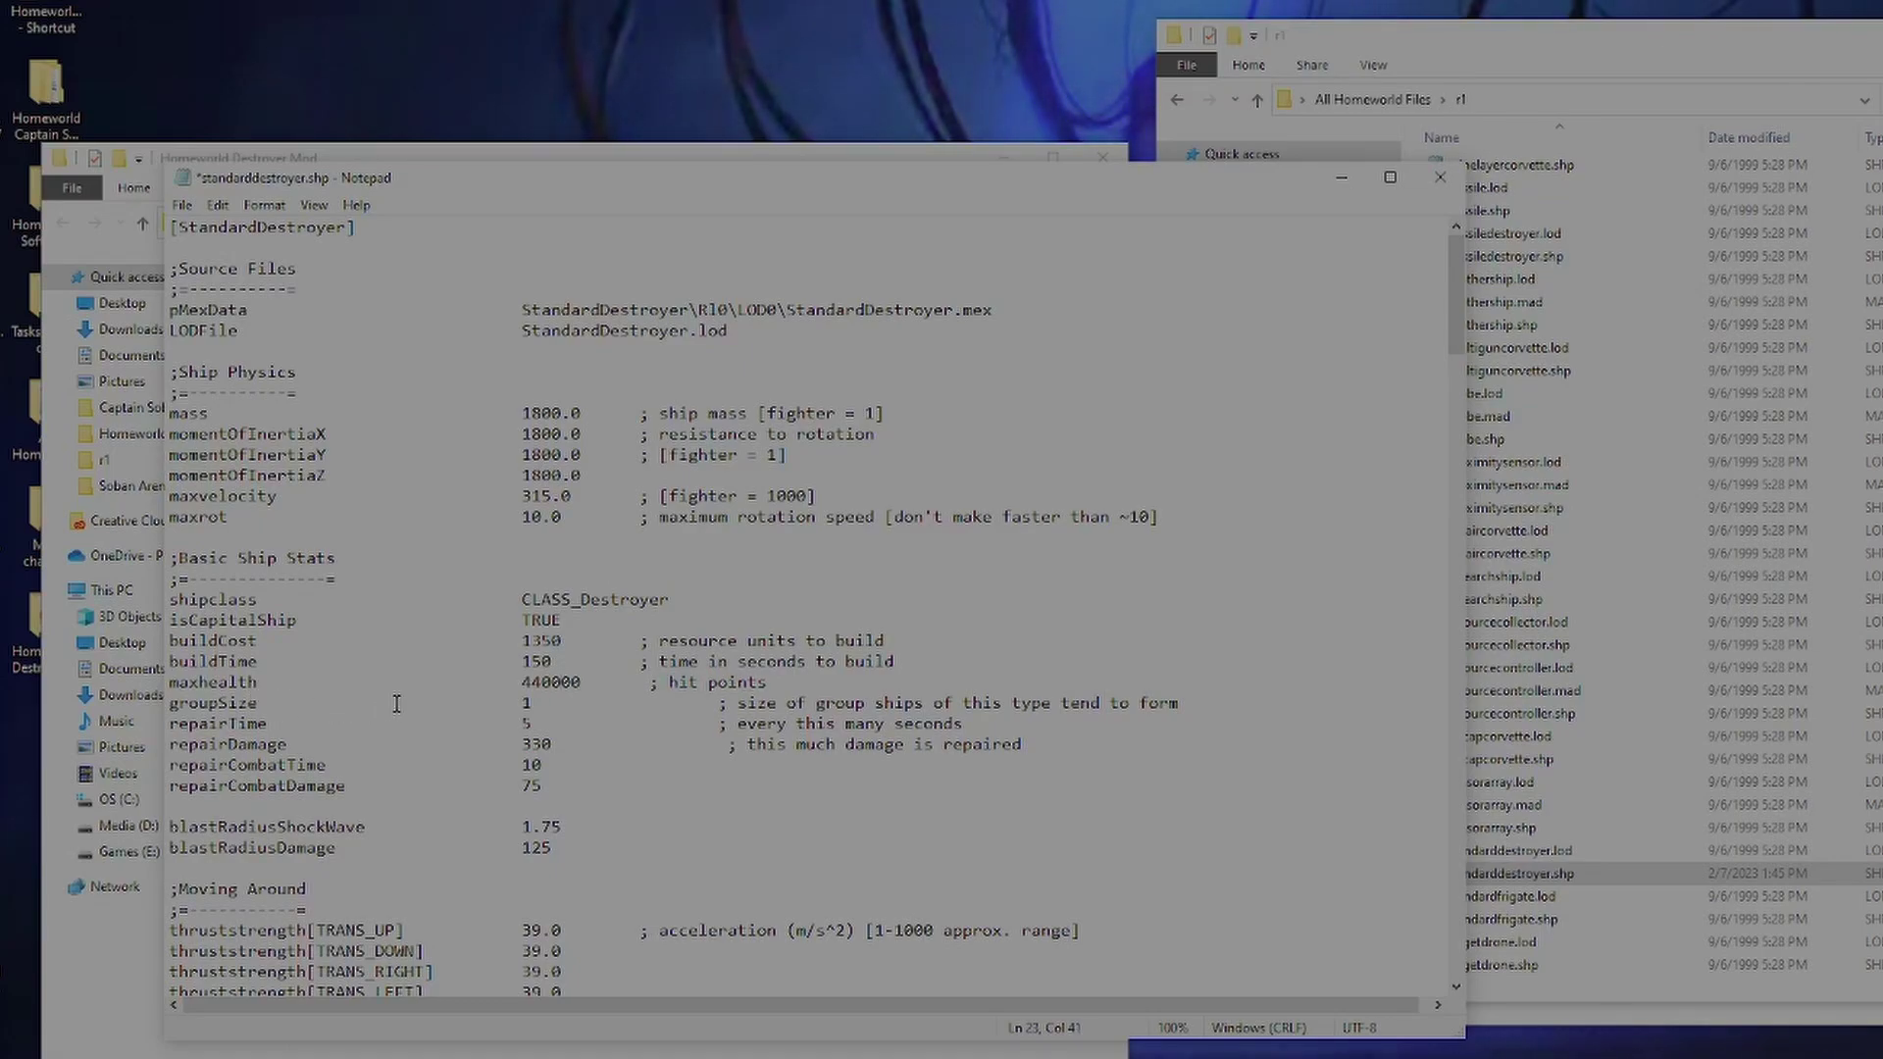
scroll(615, 736, "down", 2)
scroll(615, 737, "up", 2)
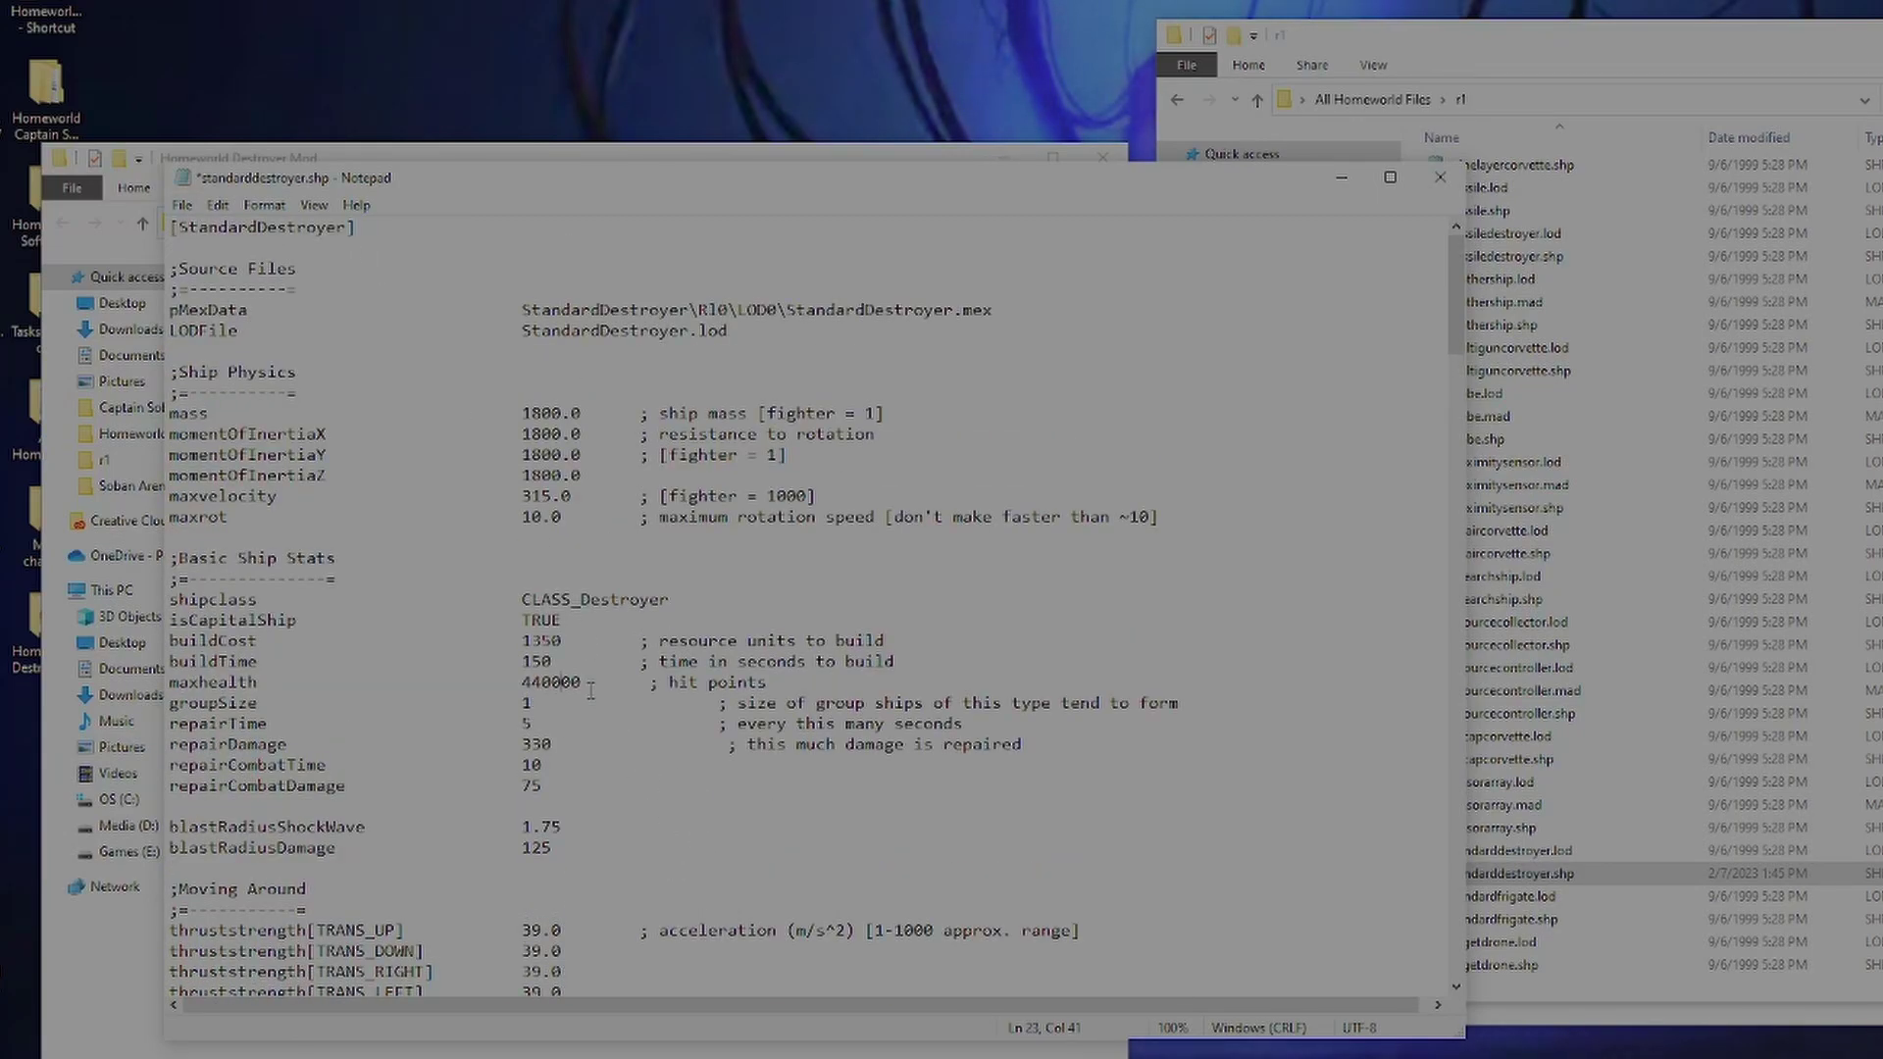
Step: Save standarddestroyer.shp and move the Notepad window aside
left_click(183, 206)
left_click(223, 302)
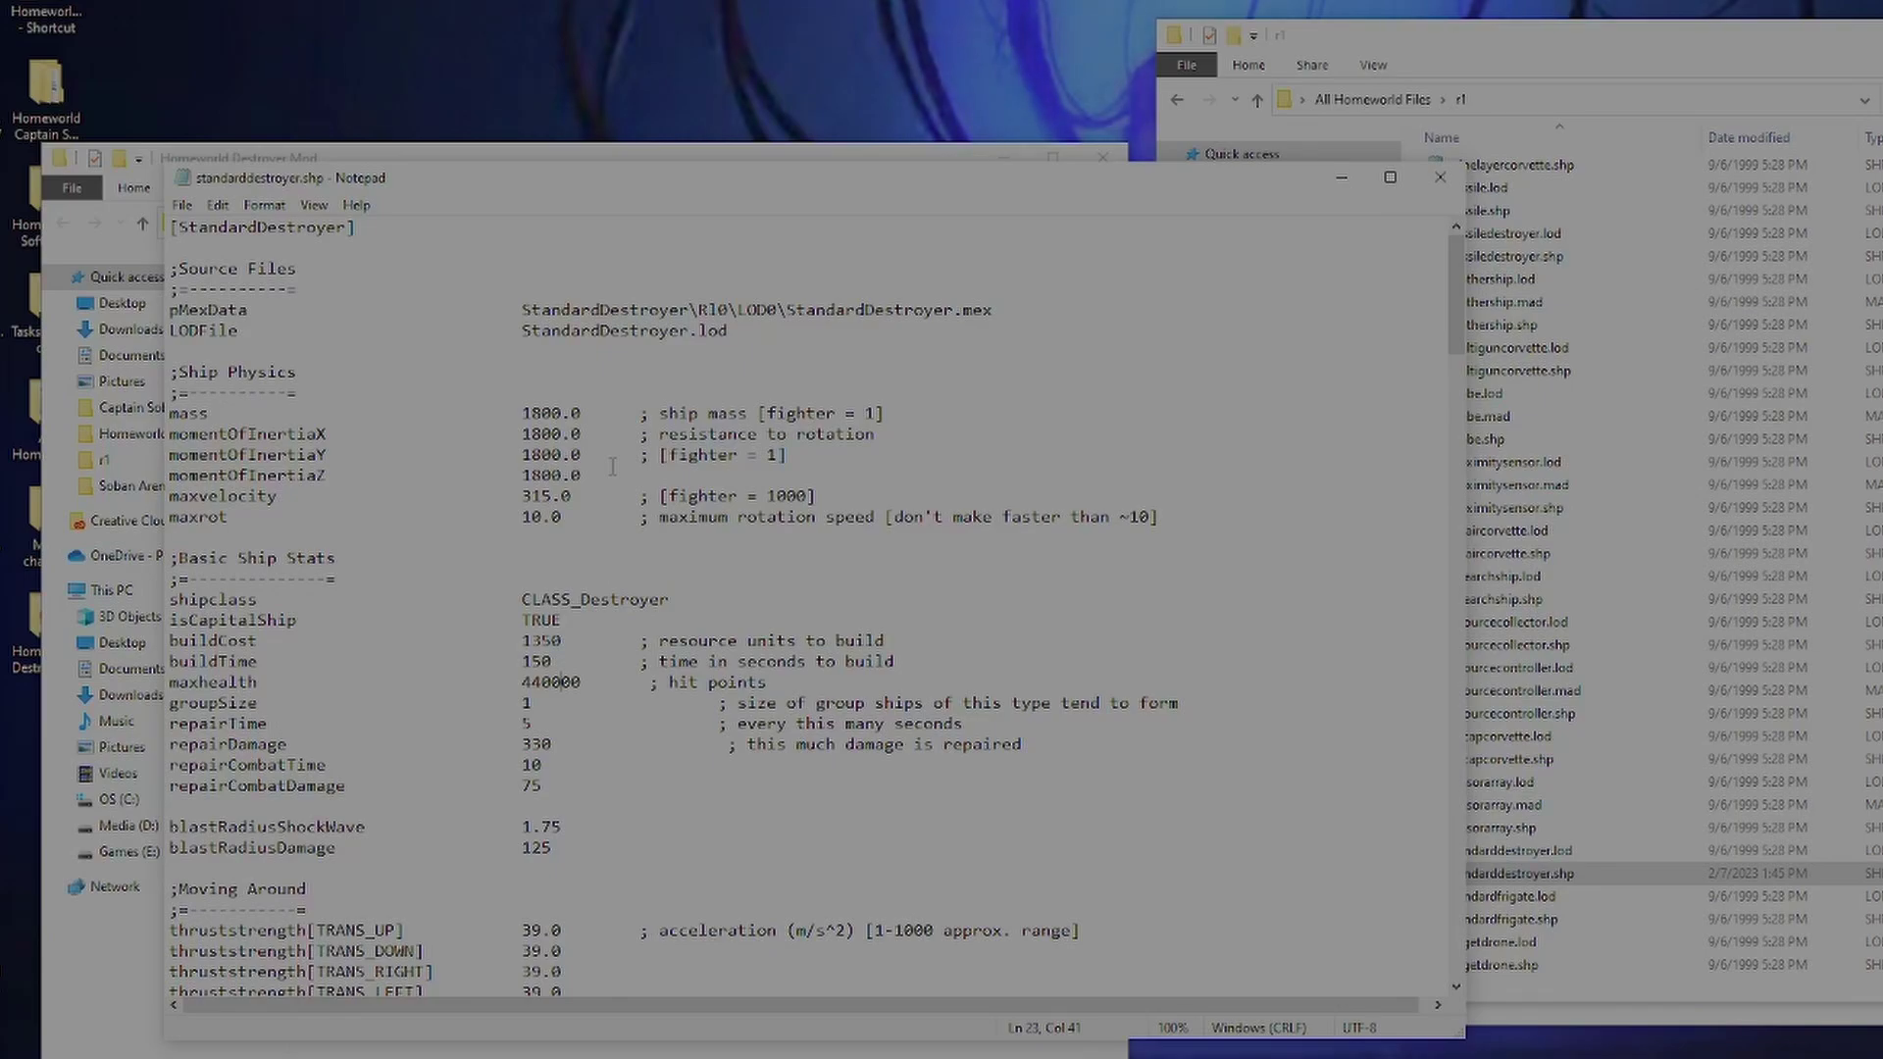
left_click_drag(664, 180, 756, 268)
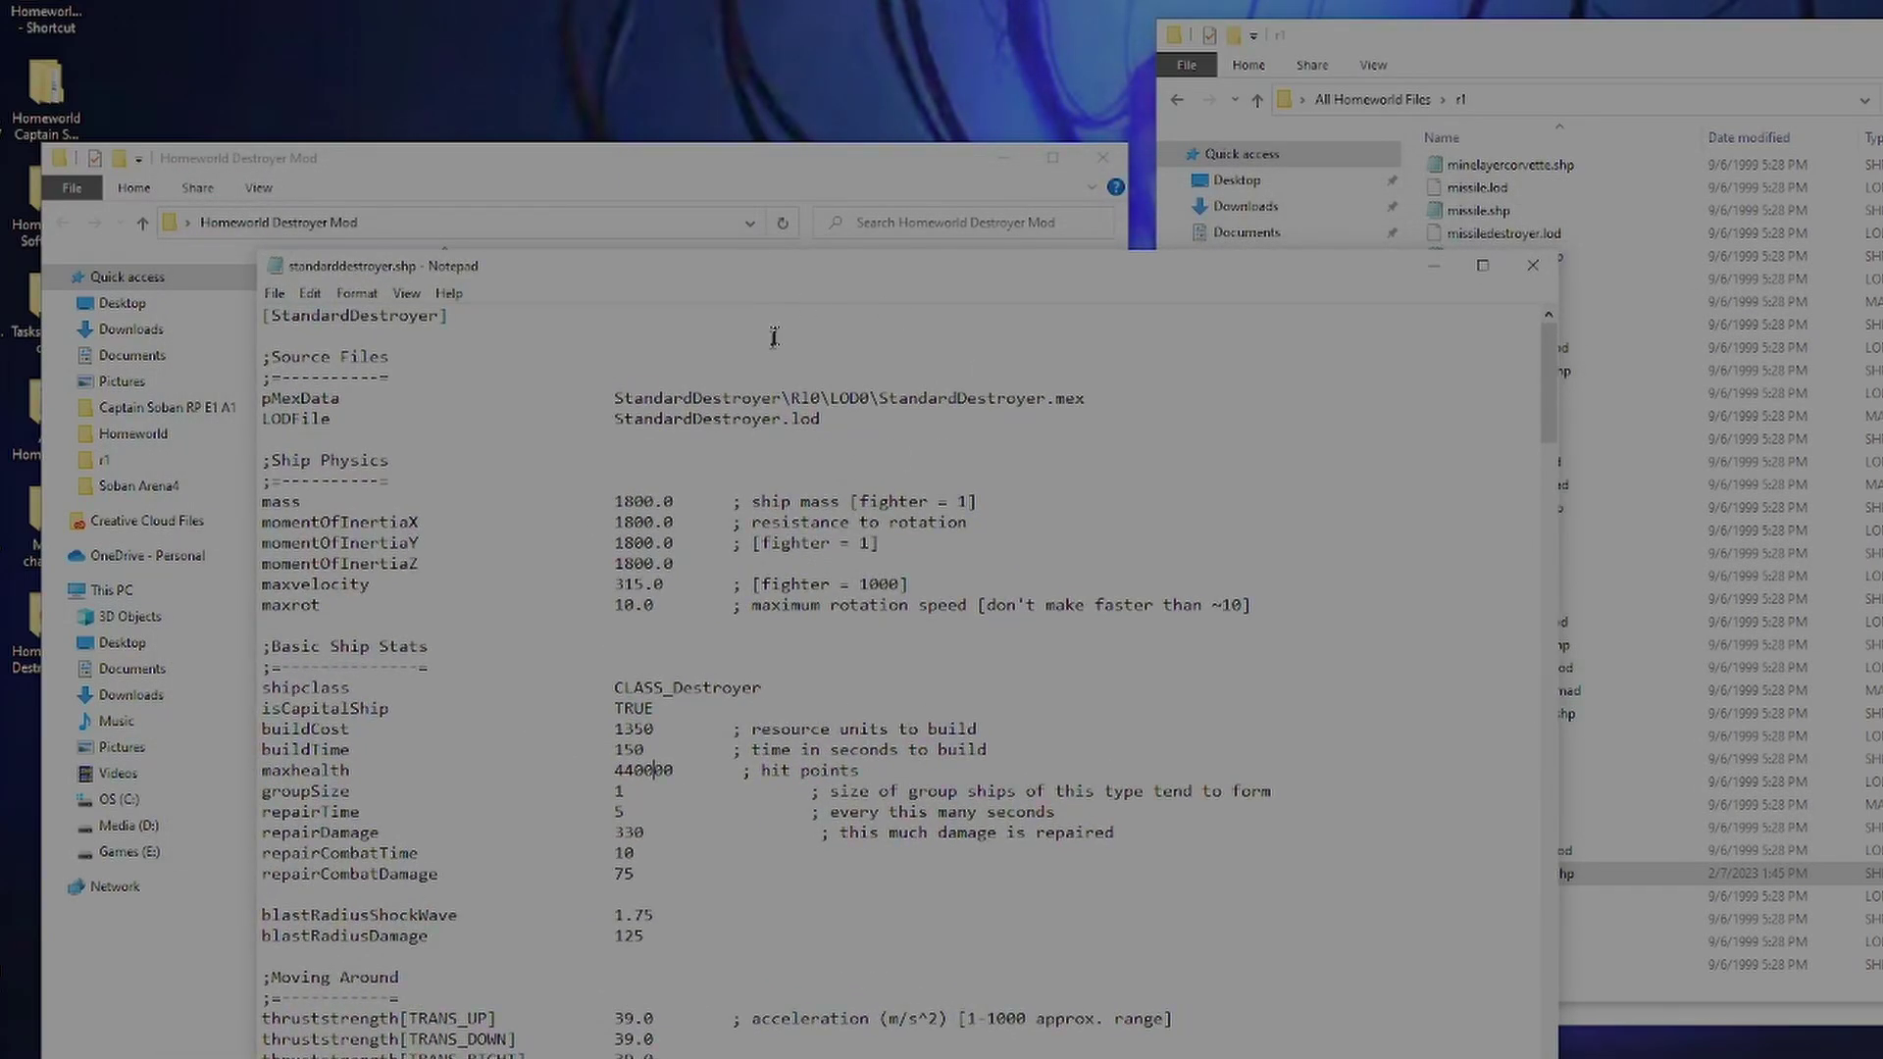
Step: Close Notepad, reposition the r1 Explorer window and go up to the Homeworld folder
left_click(1532, 267)
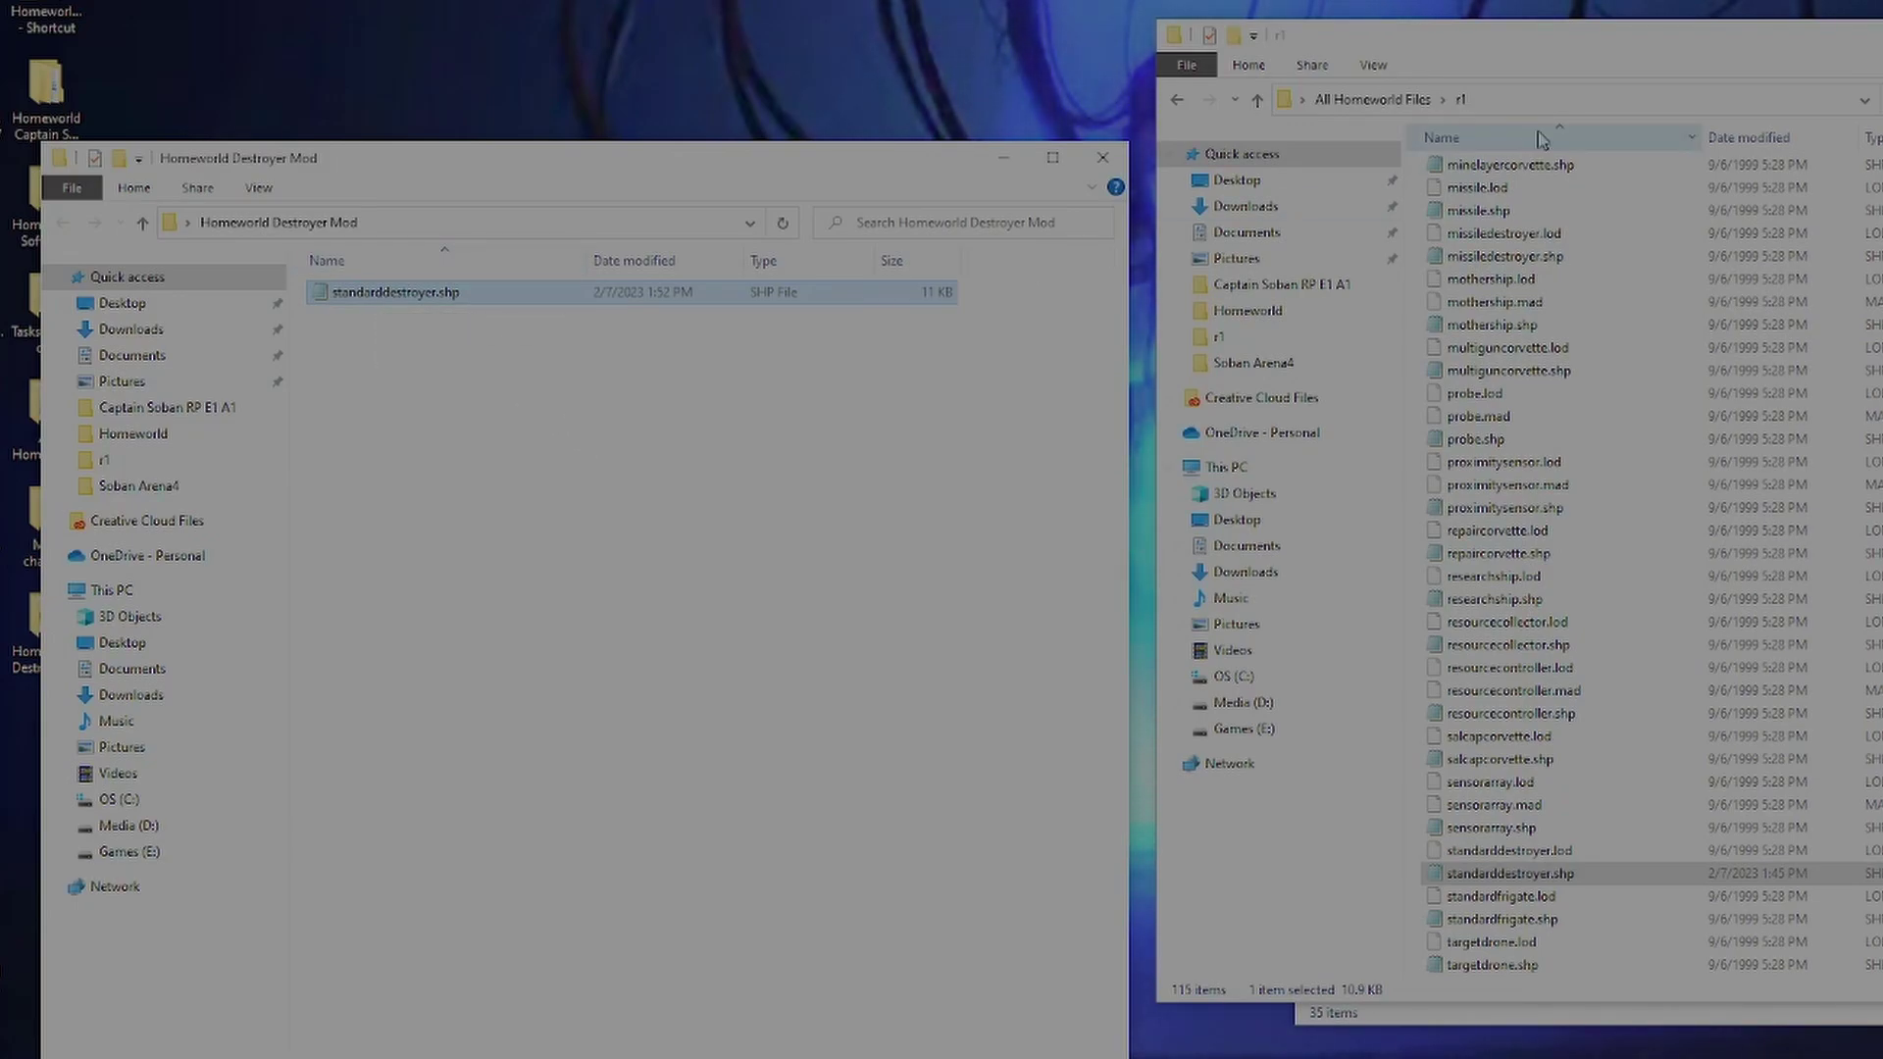
left_click_drag(1590, 47, 1140, 159)
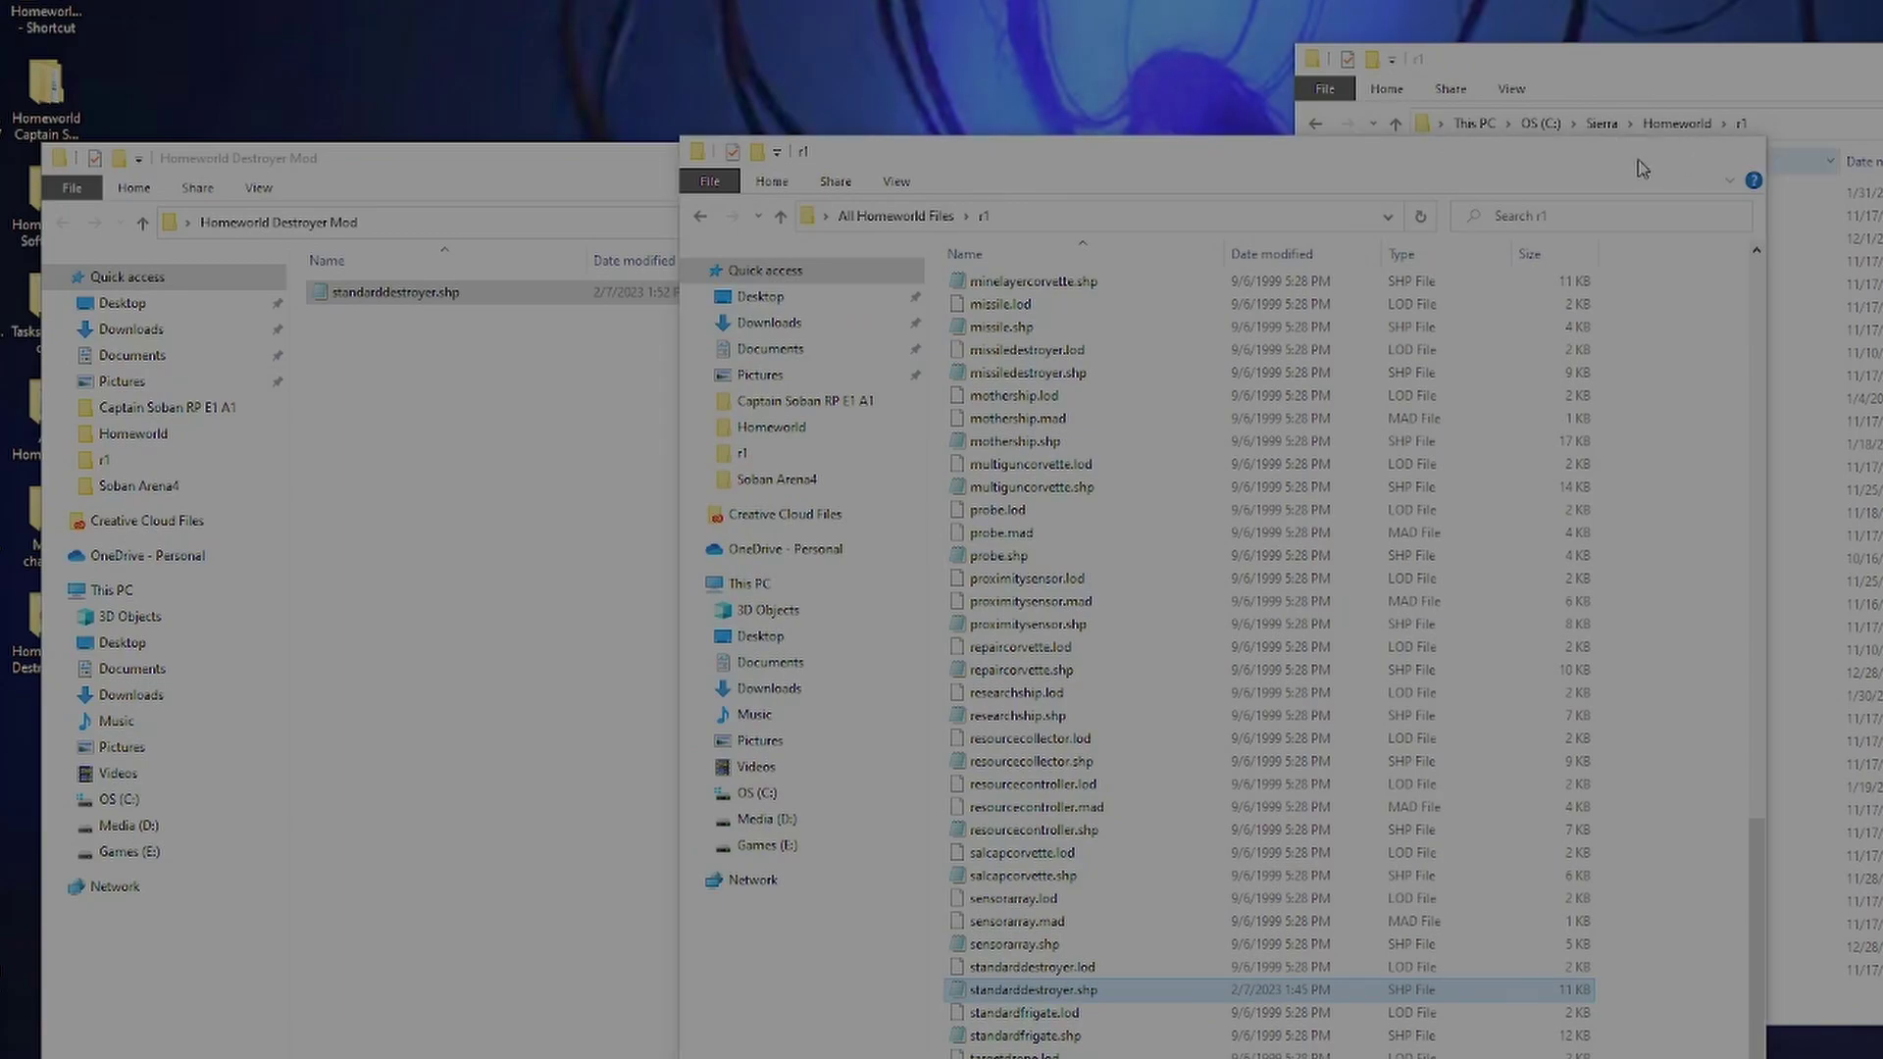
left_click(1673, 145)
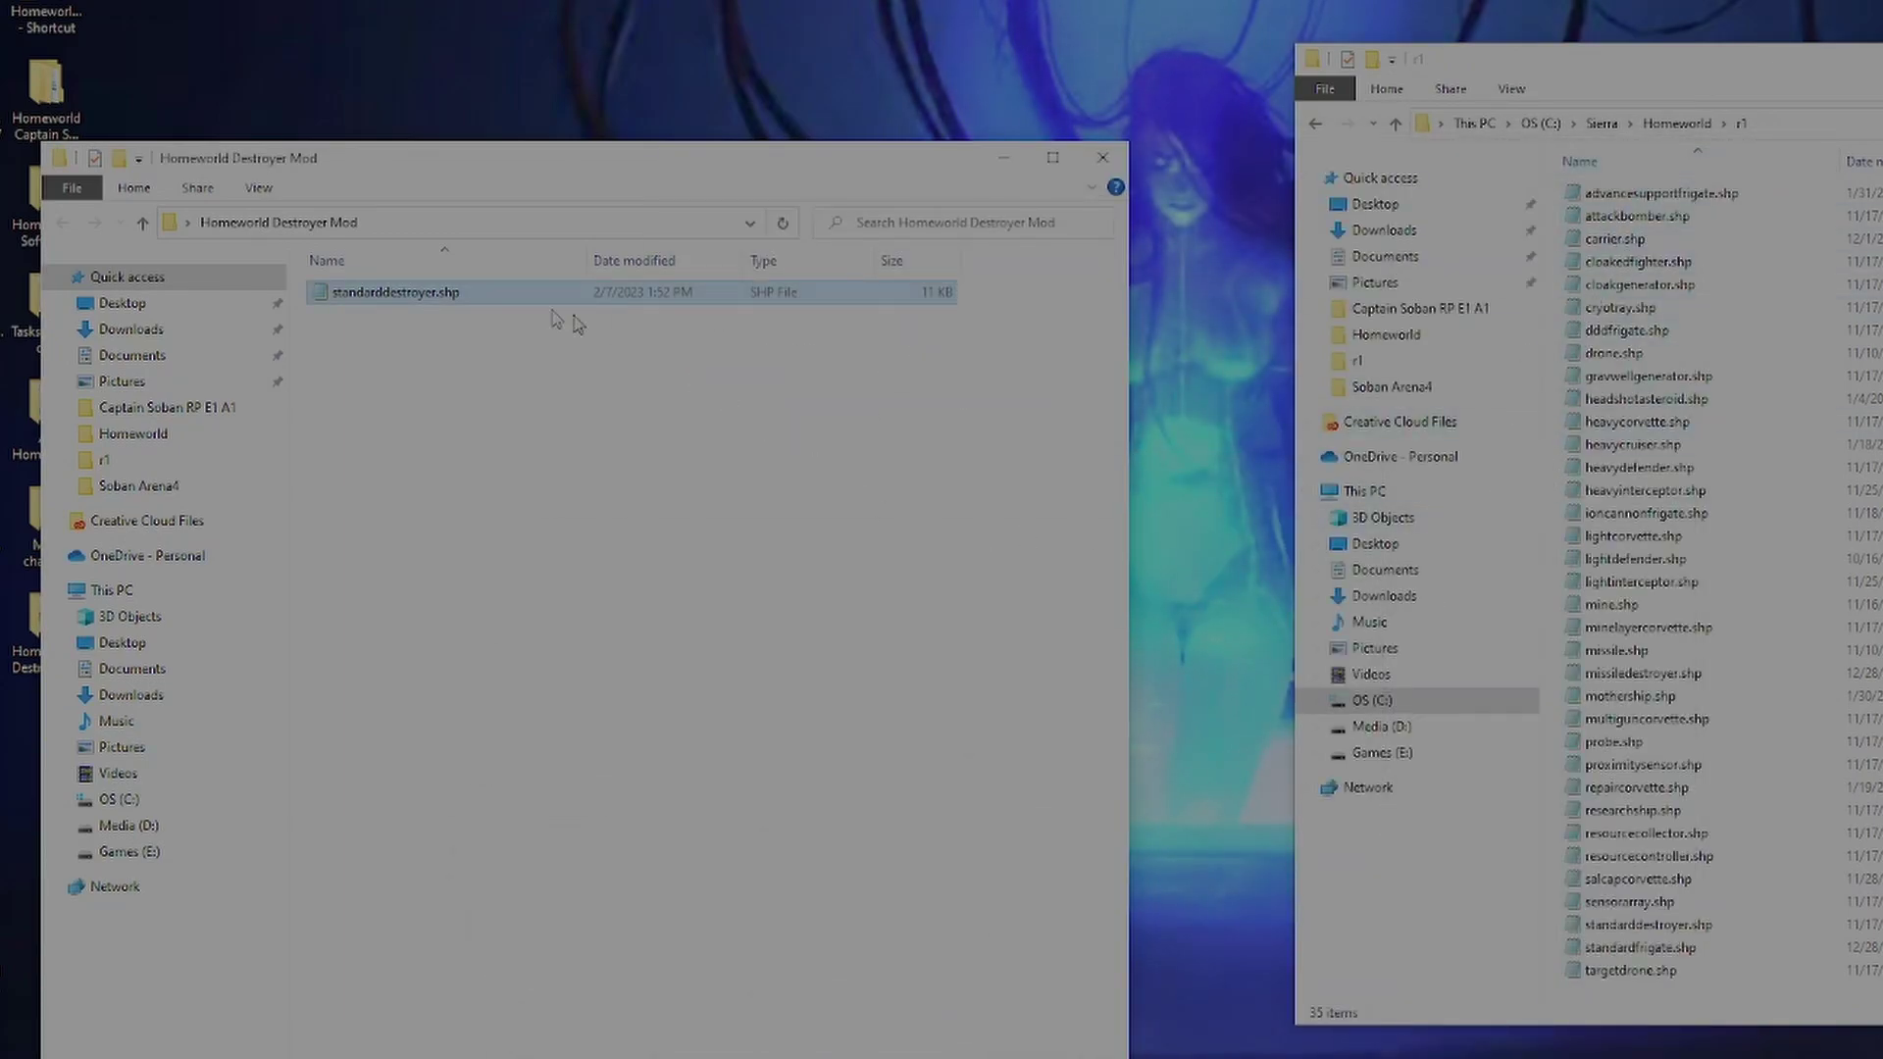
left_click(1677, 126)
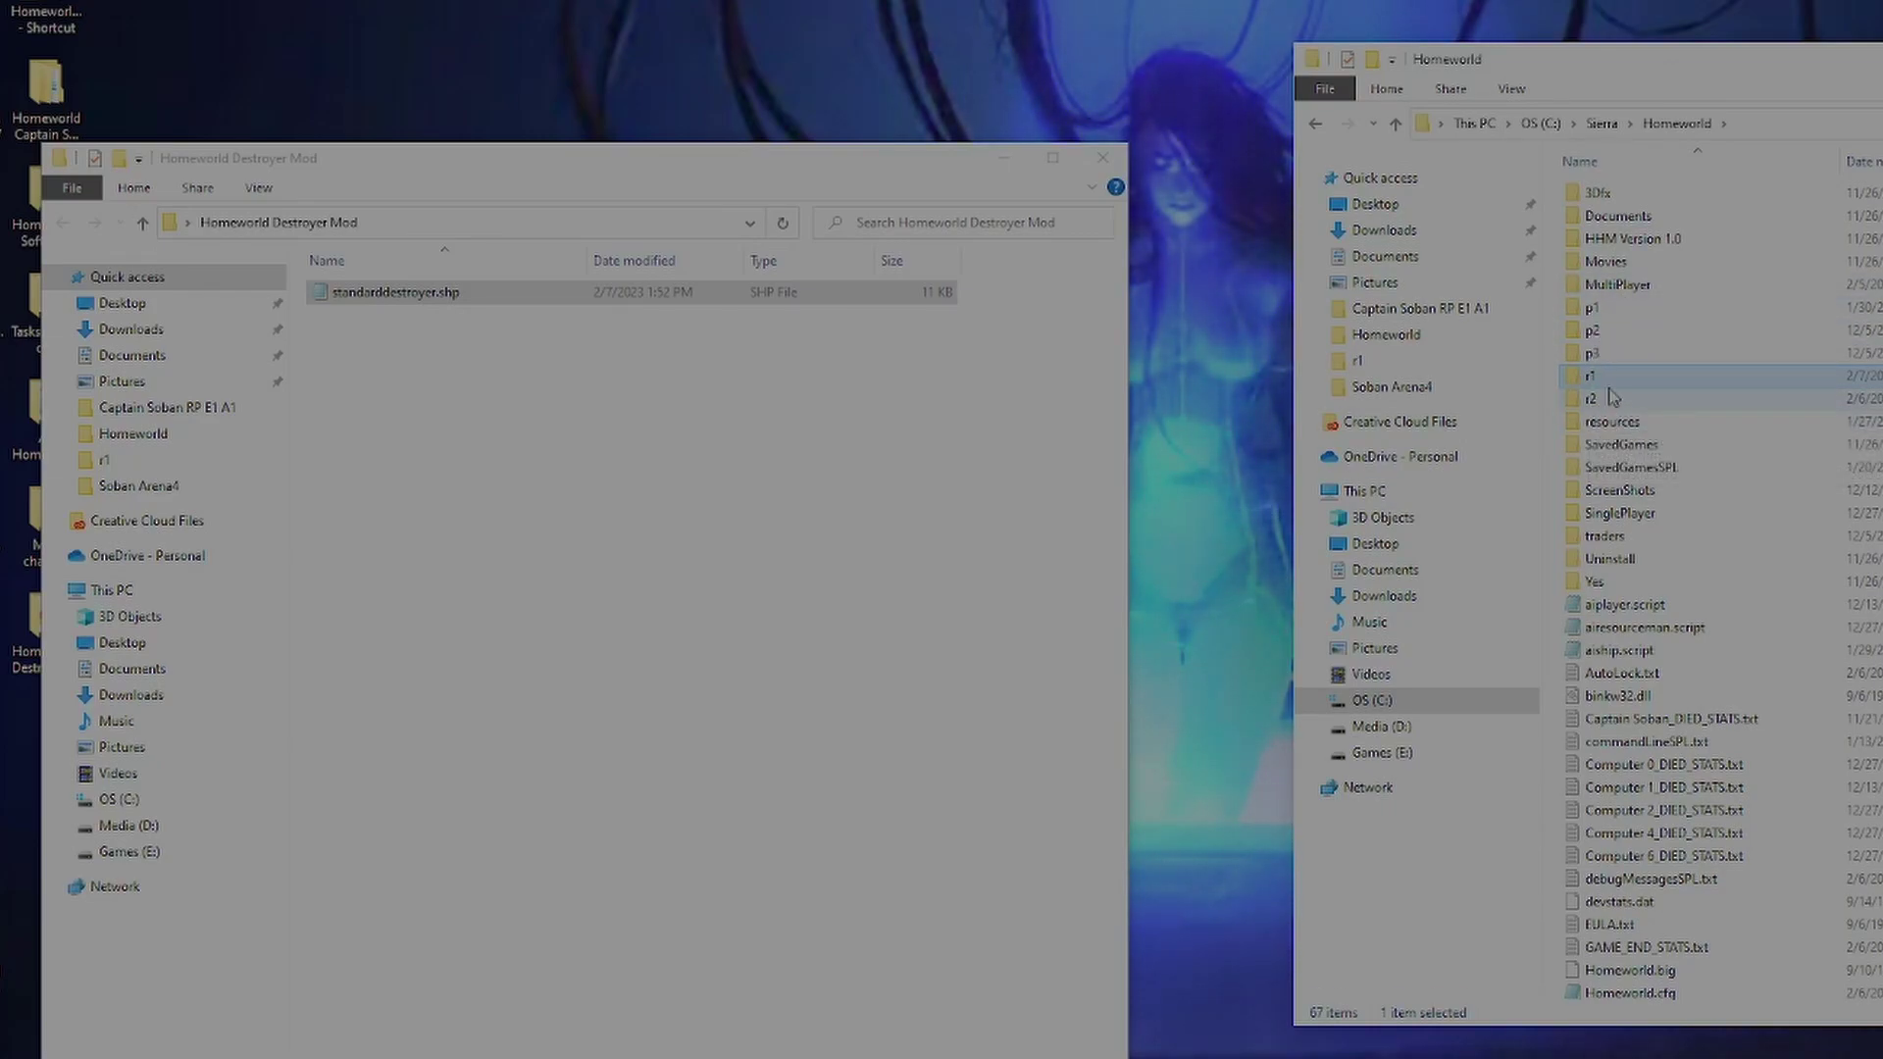
Step: Open the game's r1 folder and try dragging the edited standarddestroyer.shp into it
right_click(1557, 411)
mouse_move(1608, 671)
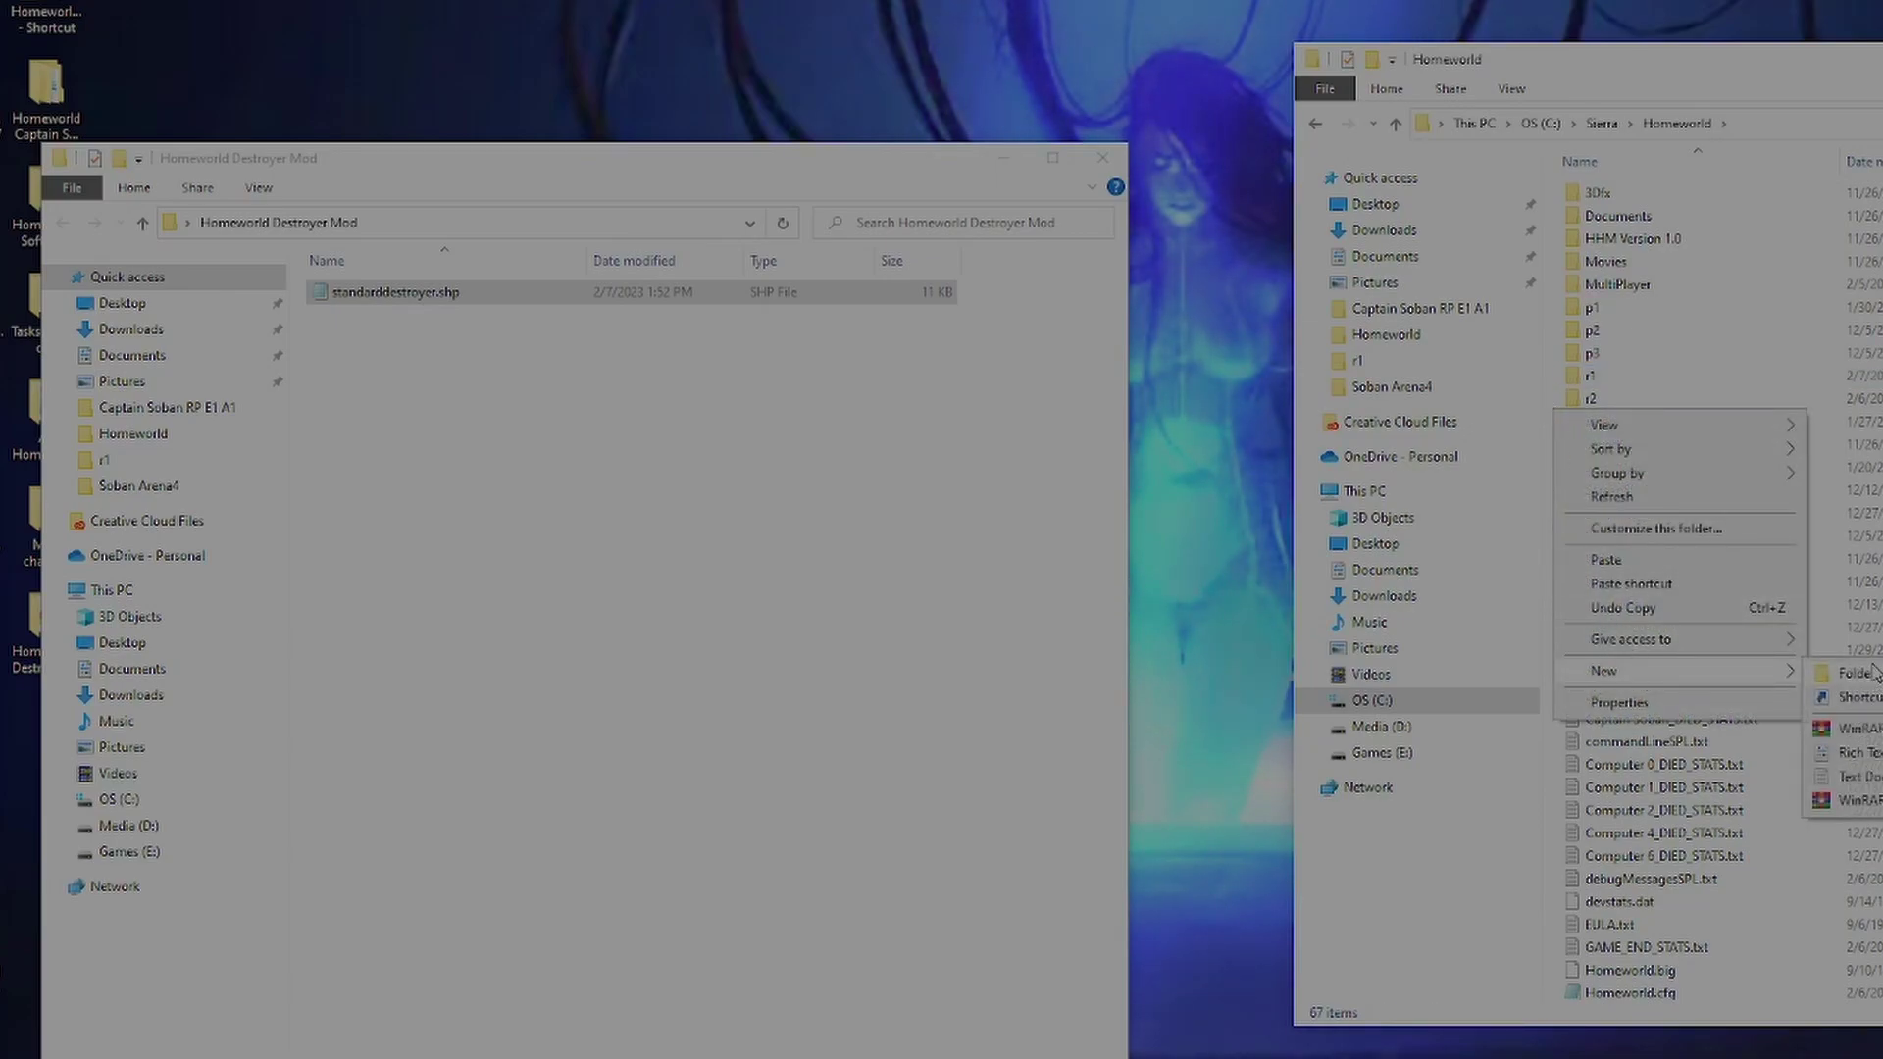
left_click(1594, 351)
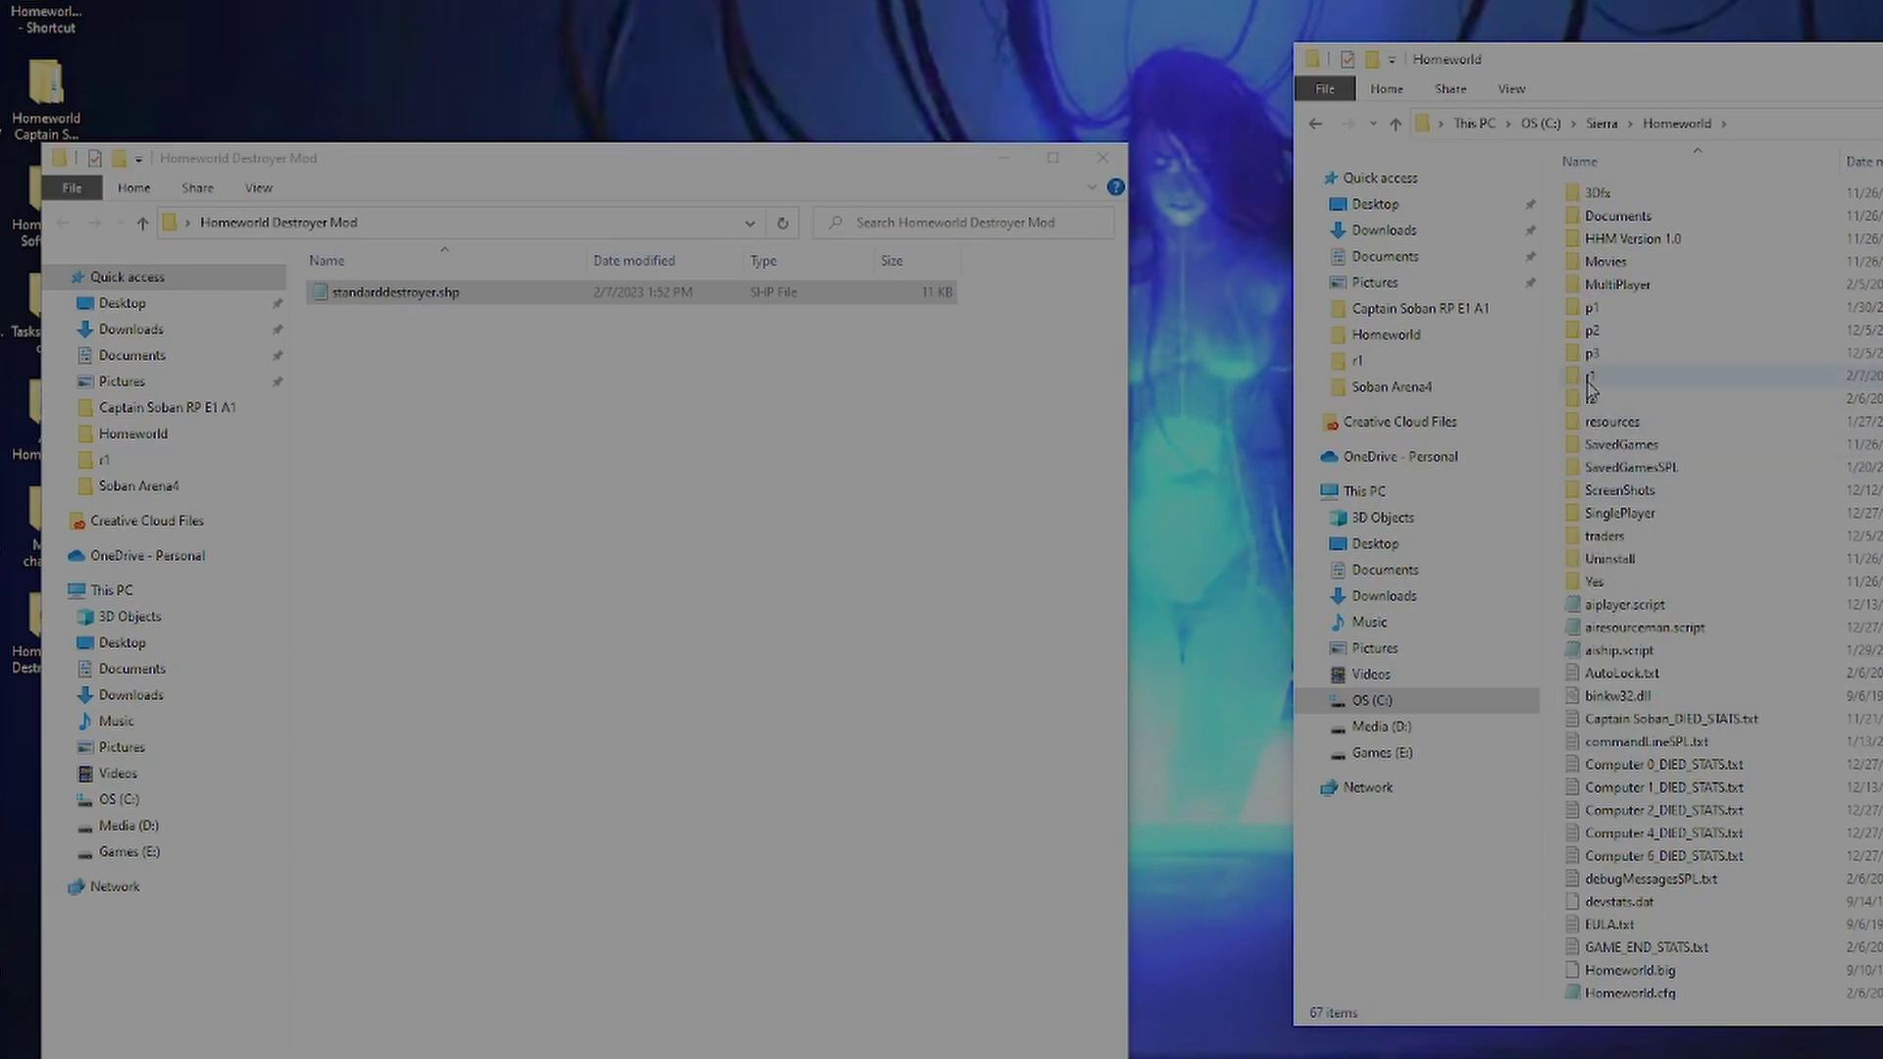
double_click(1592, 383)
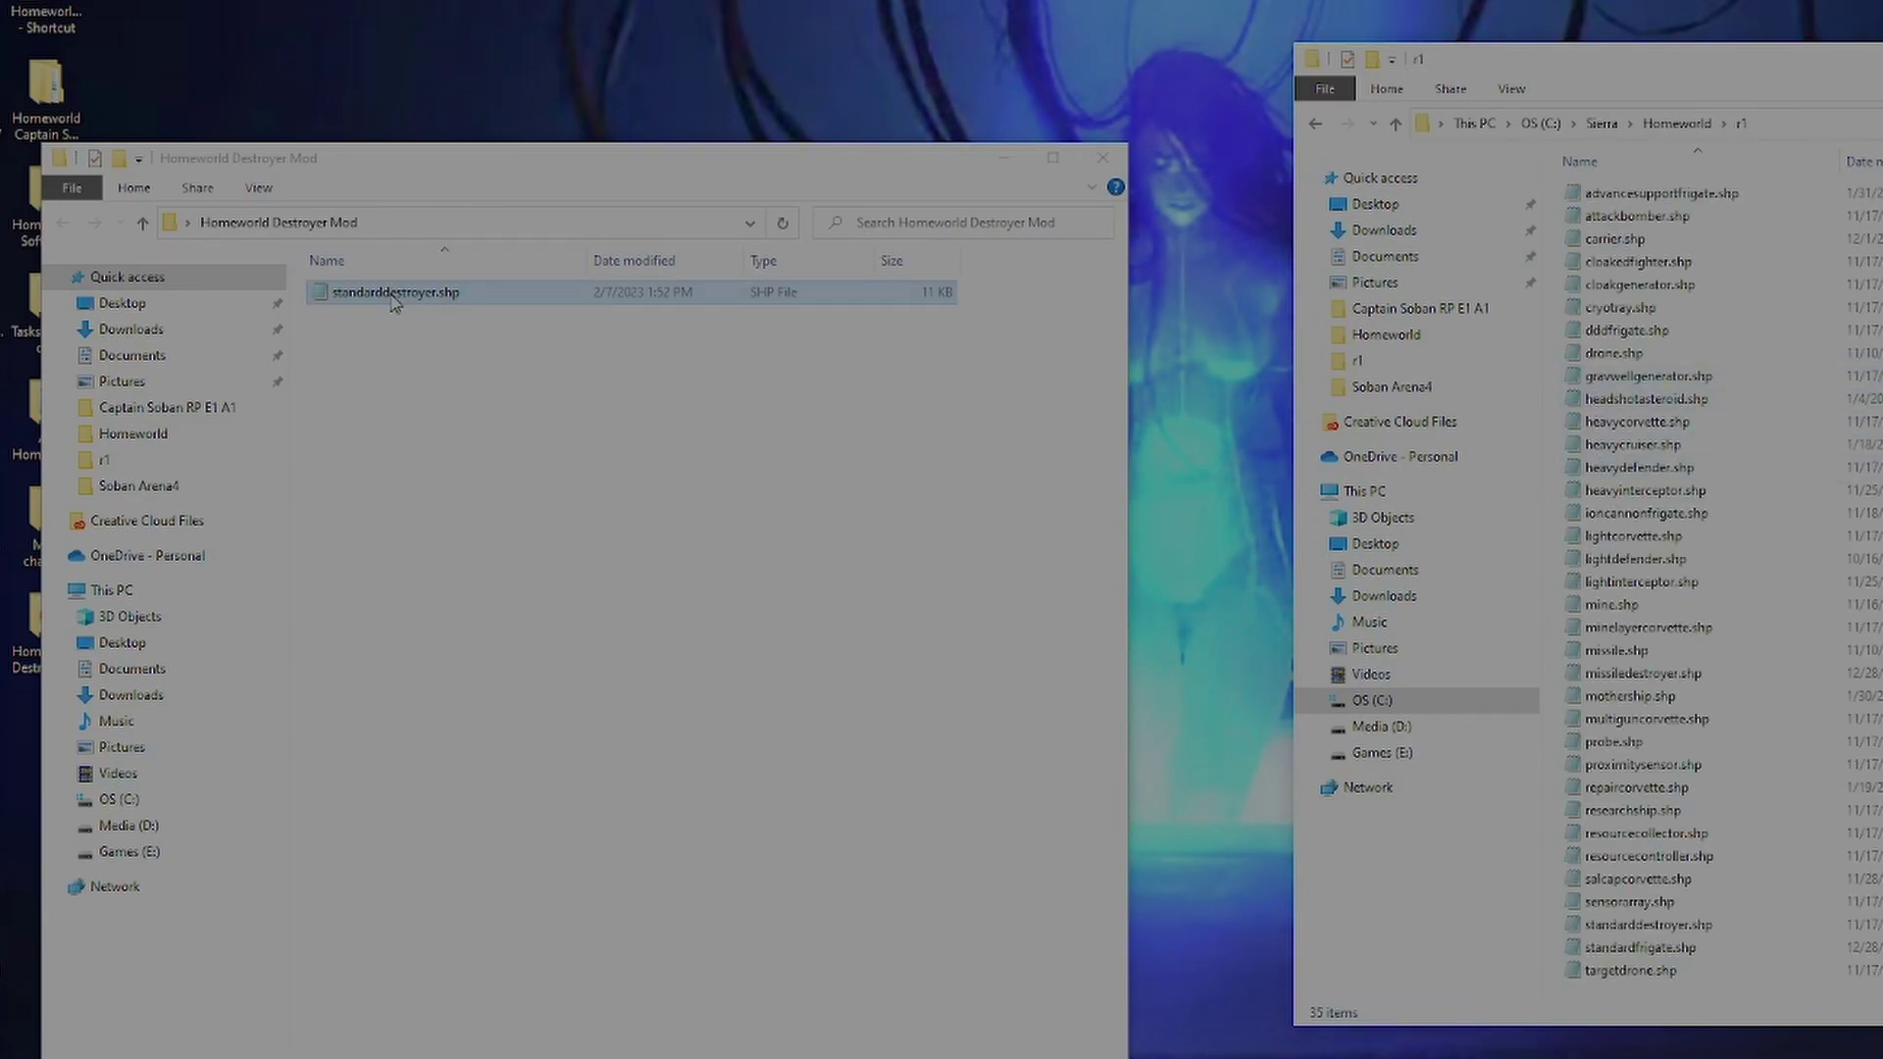
left_click_drag(397, 304, 1728, 737)
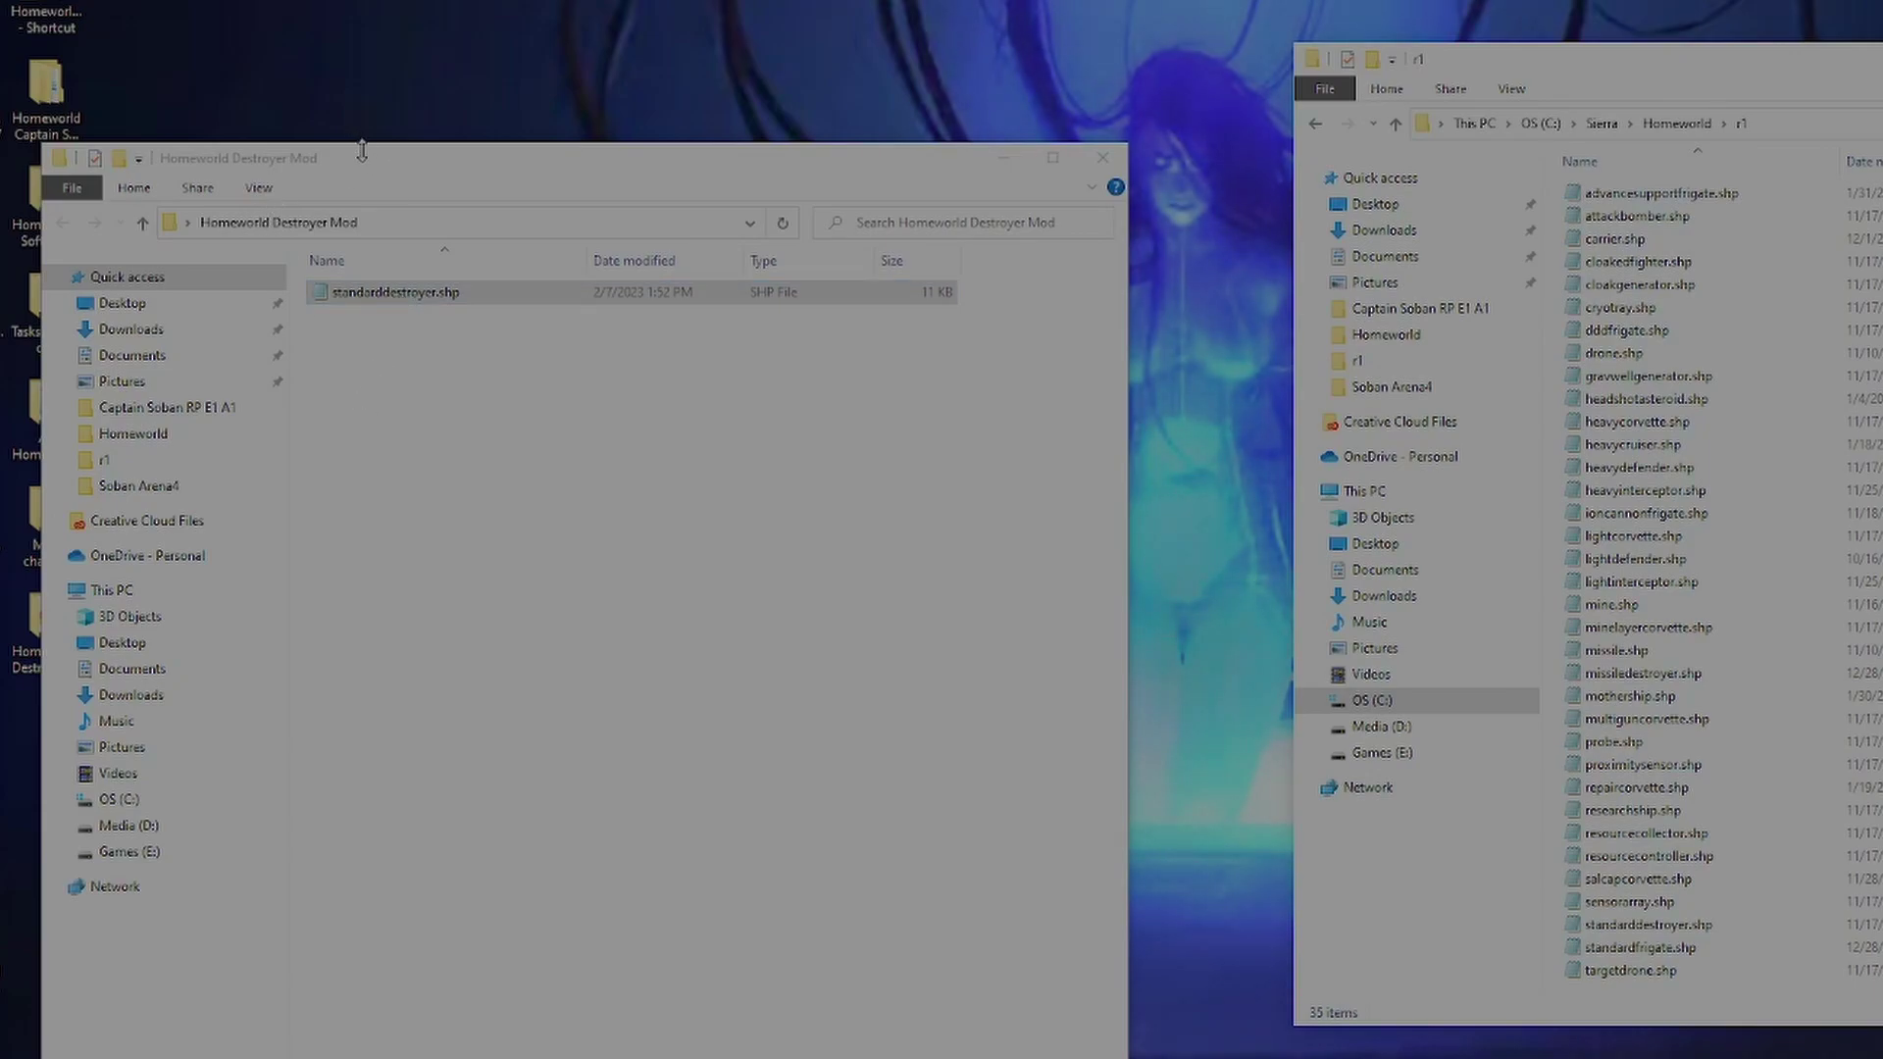
Step: Create a new folder named 'HHM Vackup' inside Homeworld Destroyer Mod
left_click_drag(361, 151, 335, 107)
right_click(353, 487)
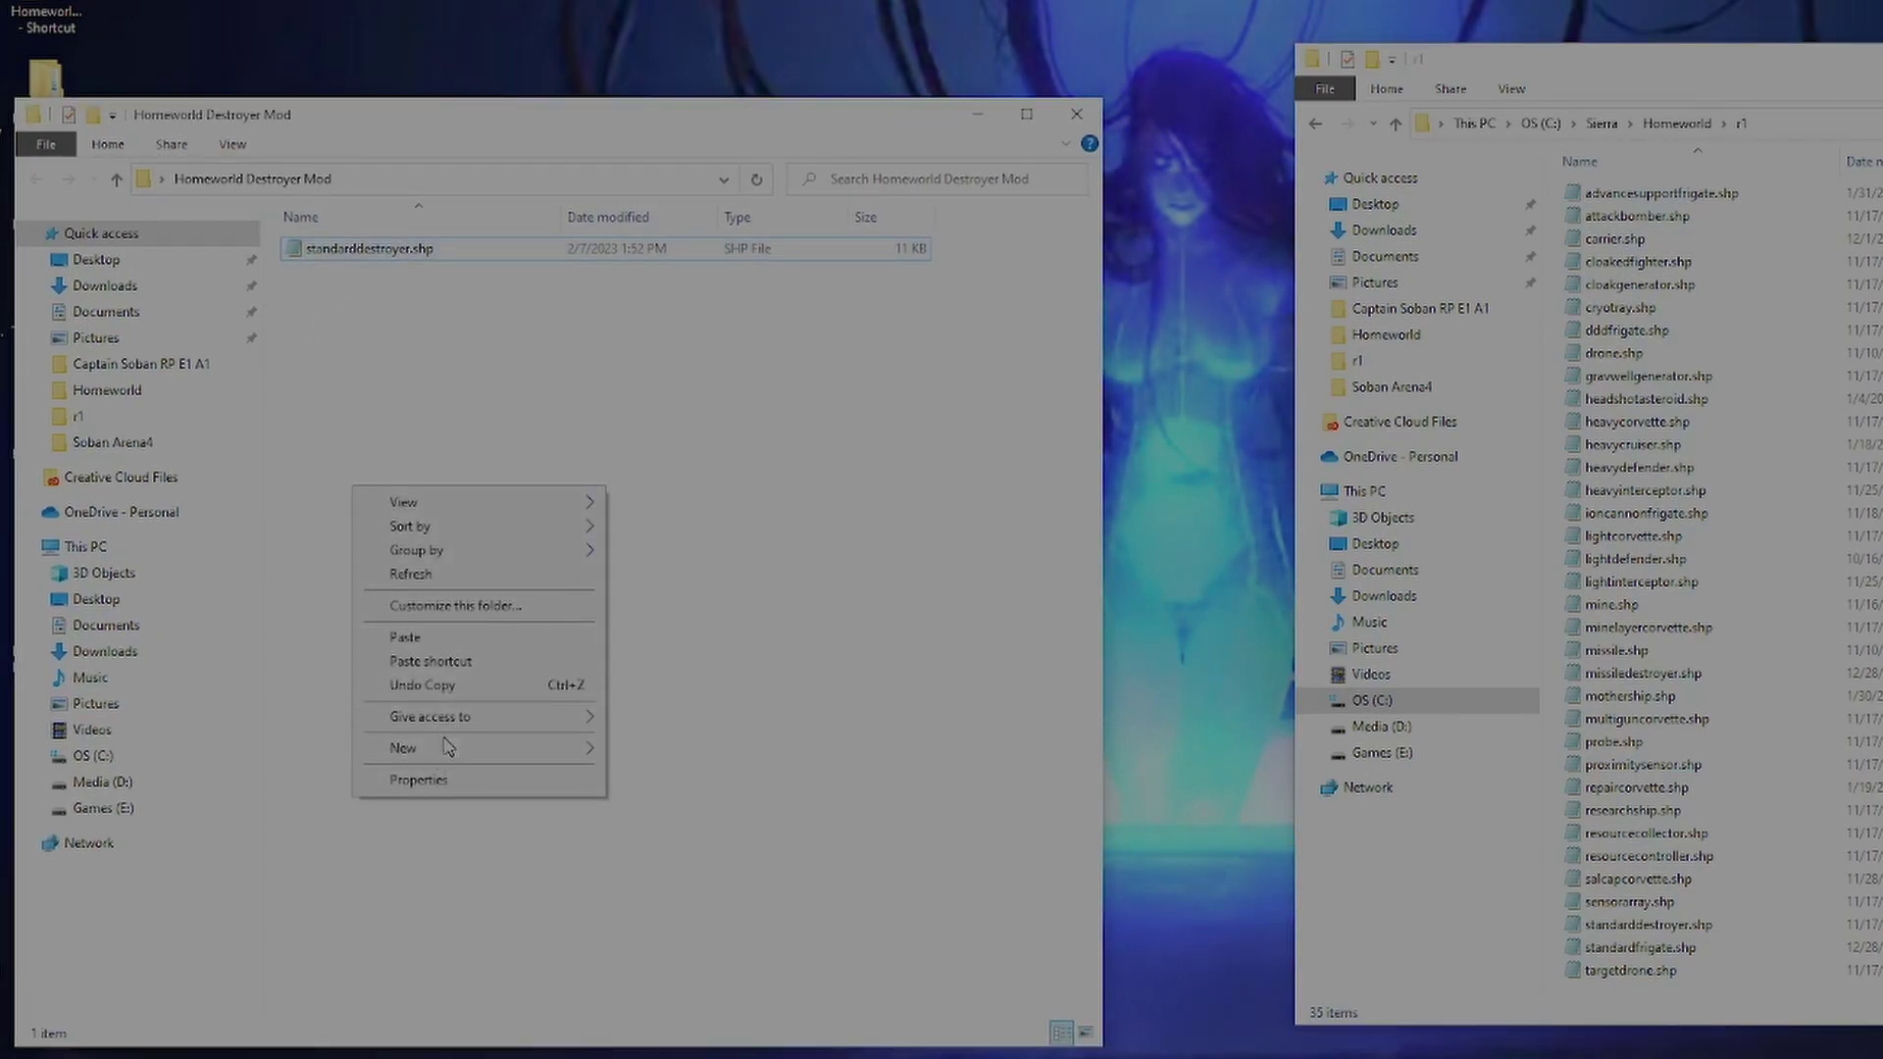
mouse_move(443, 753)
left_click(698, 750)
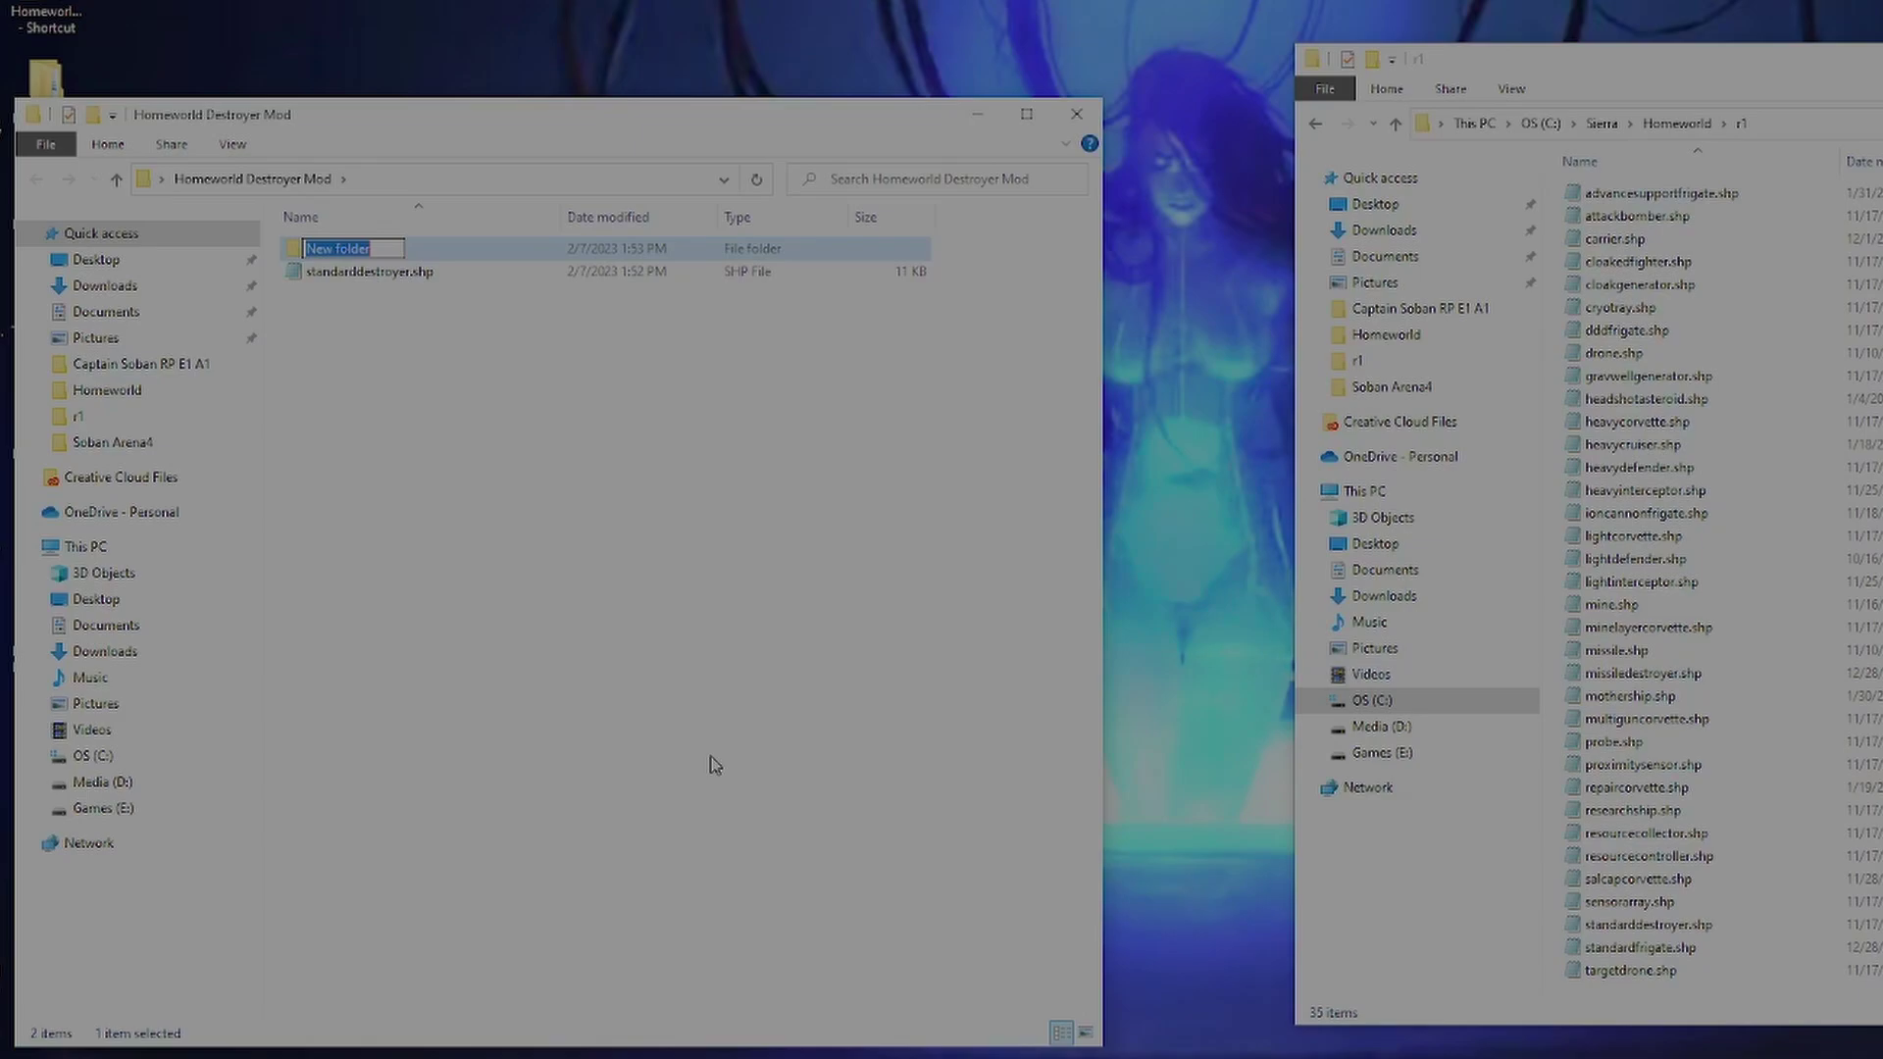
type("HH")
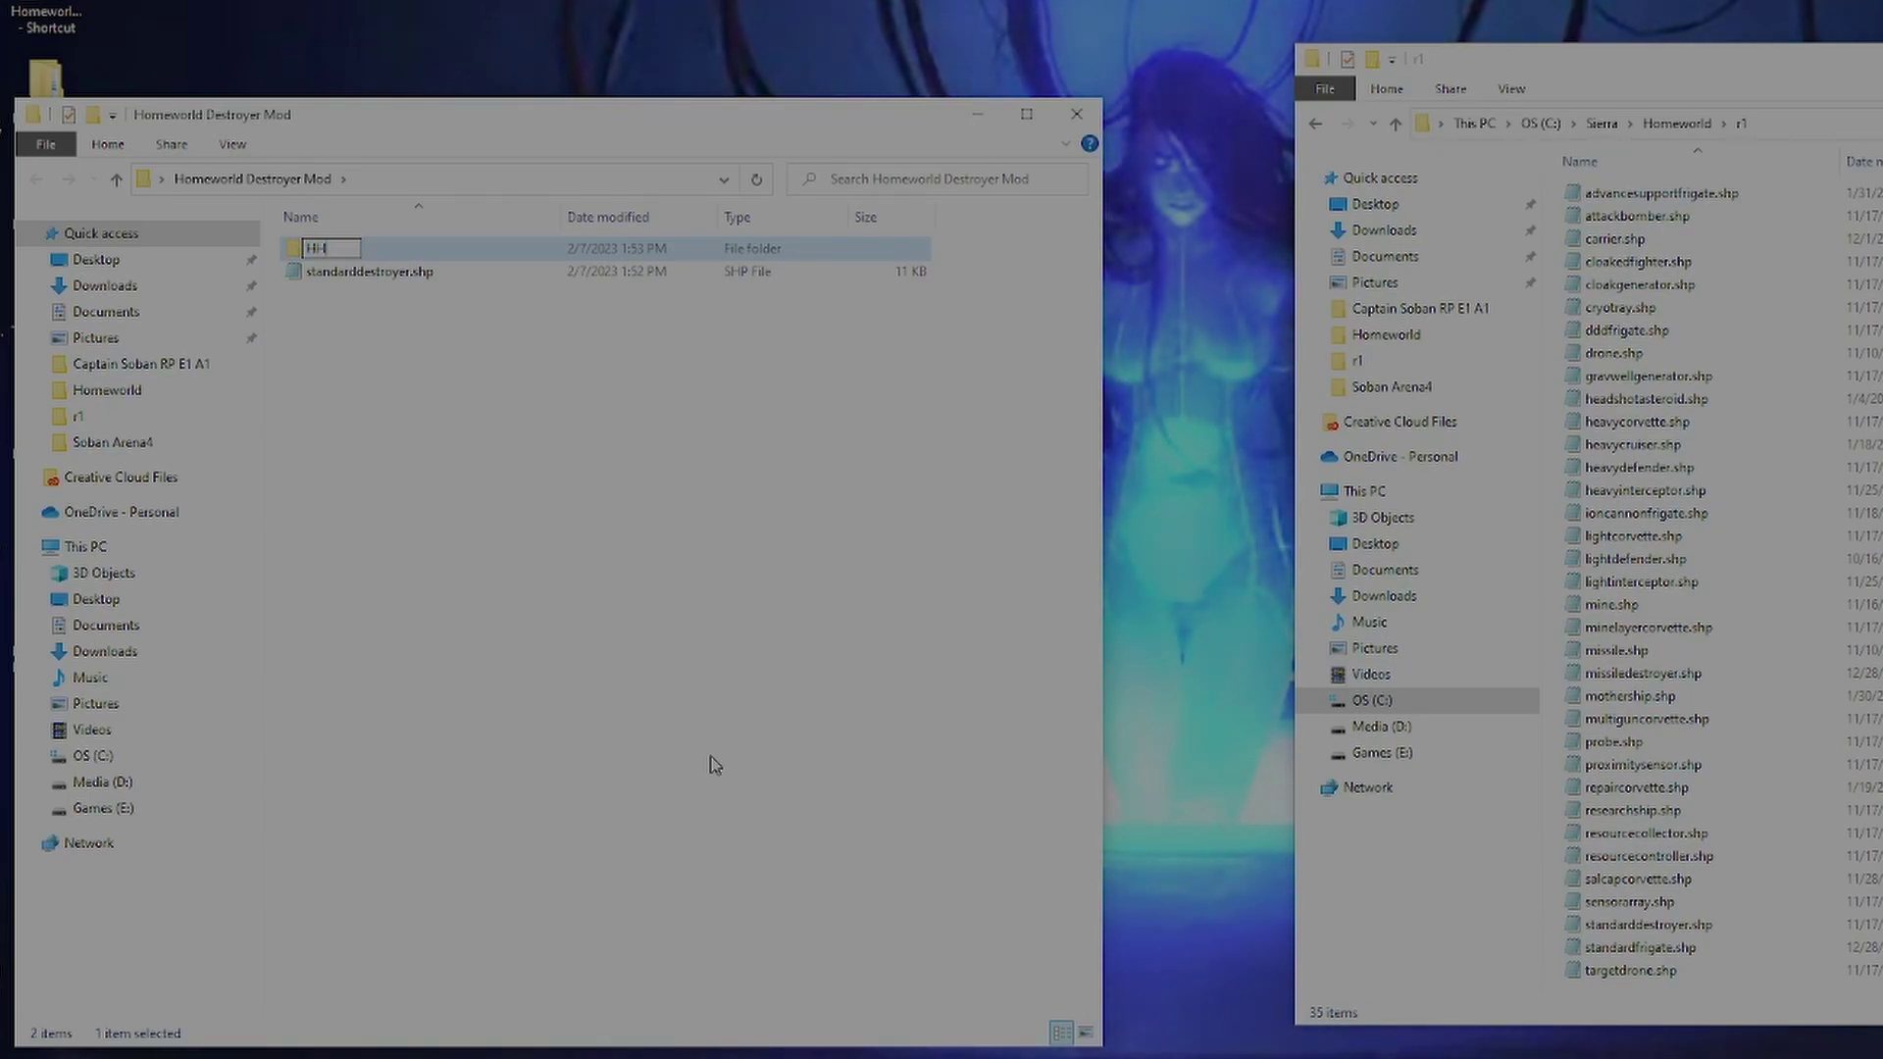
type("M Vac")
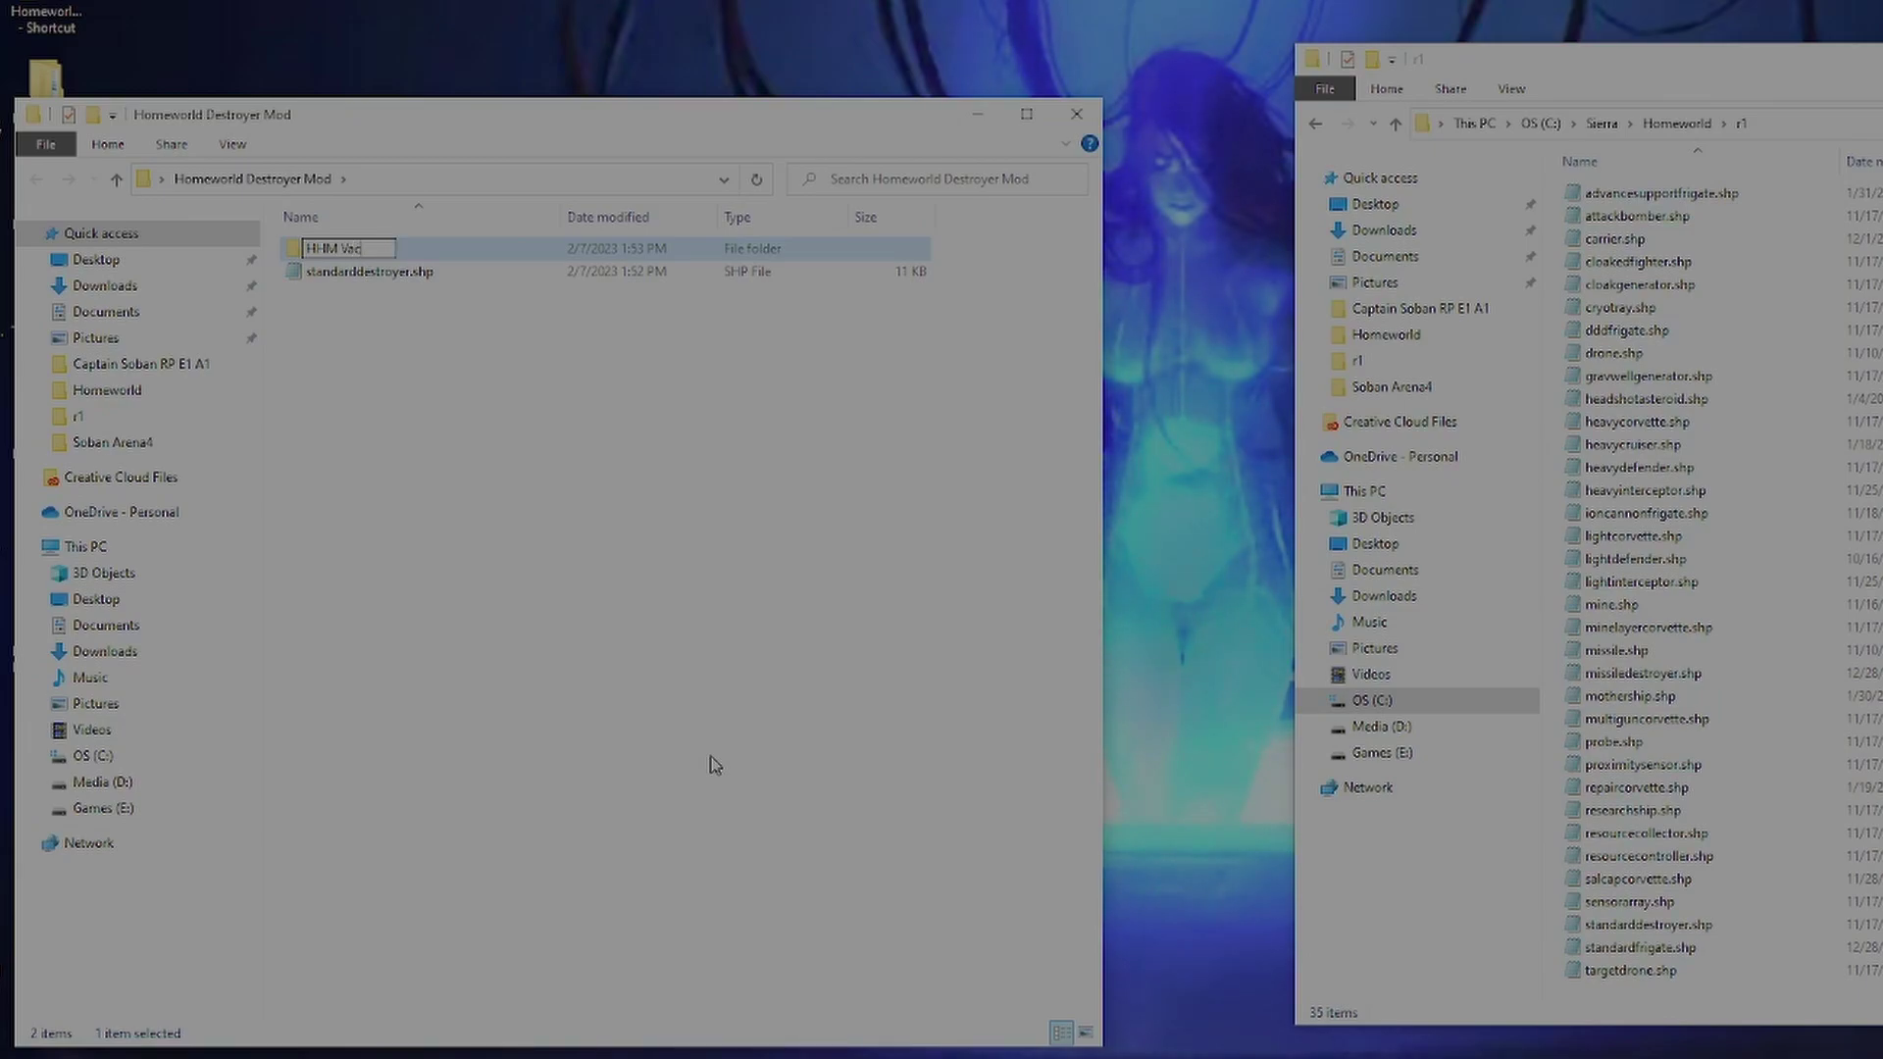
type("kup")
key("Return")
Step: Move r1's original standarddestroyer.shp into HHM Vackup, then return to the mod folder
double_click(400, 251)
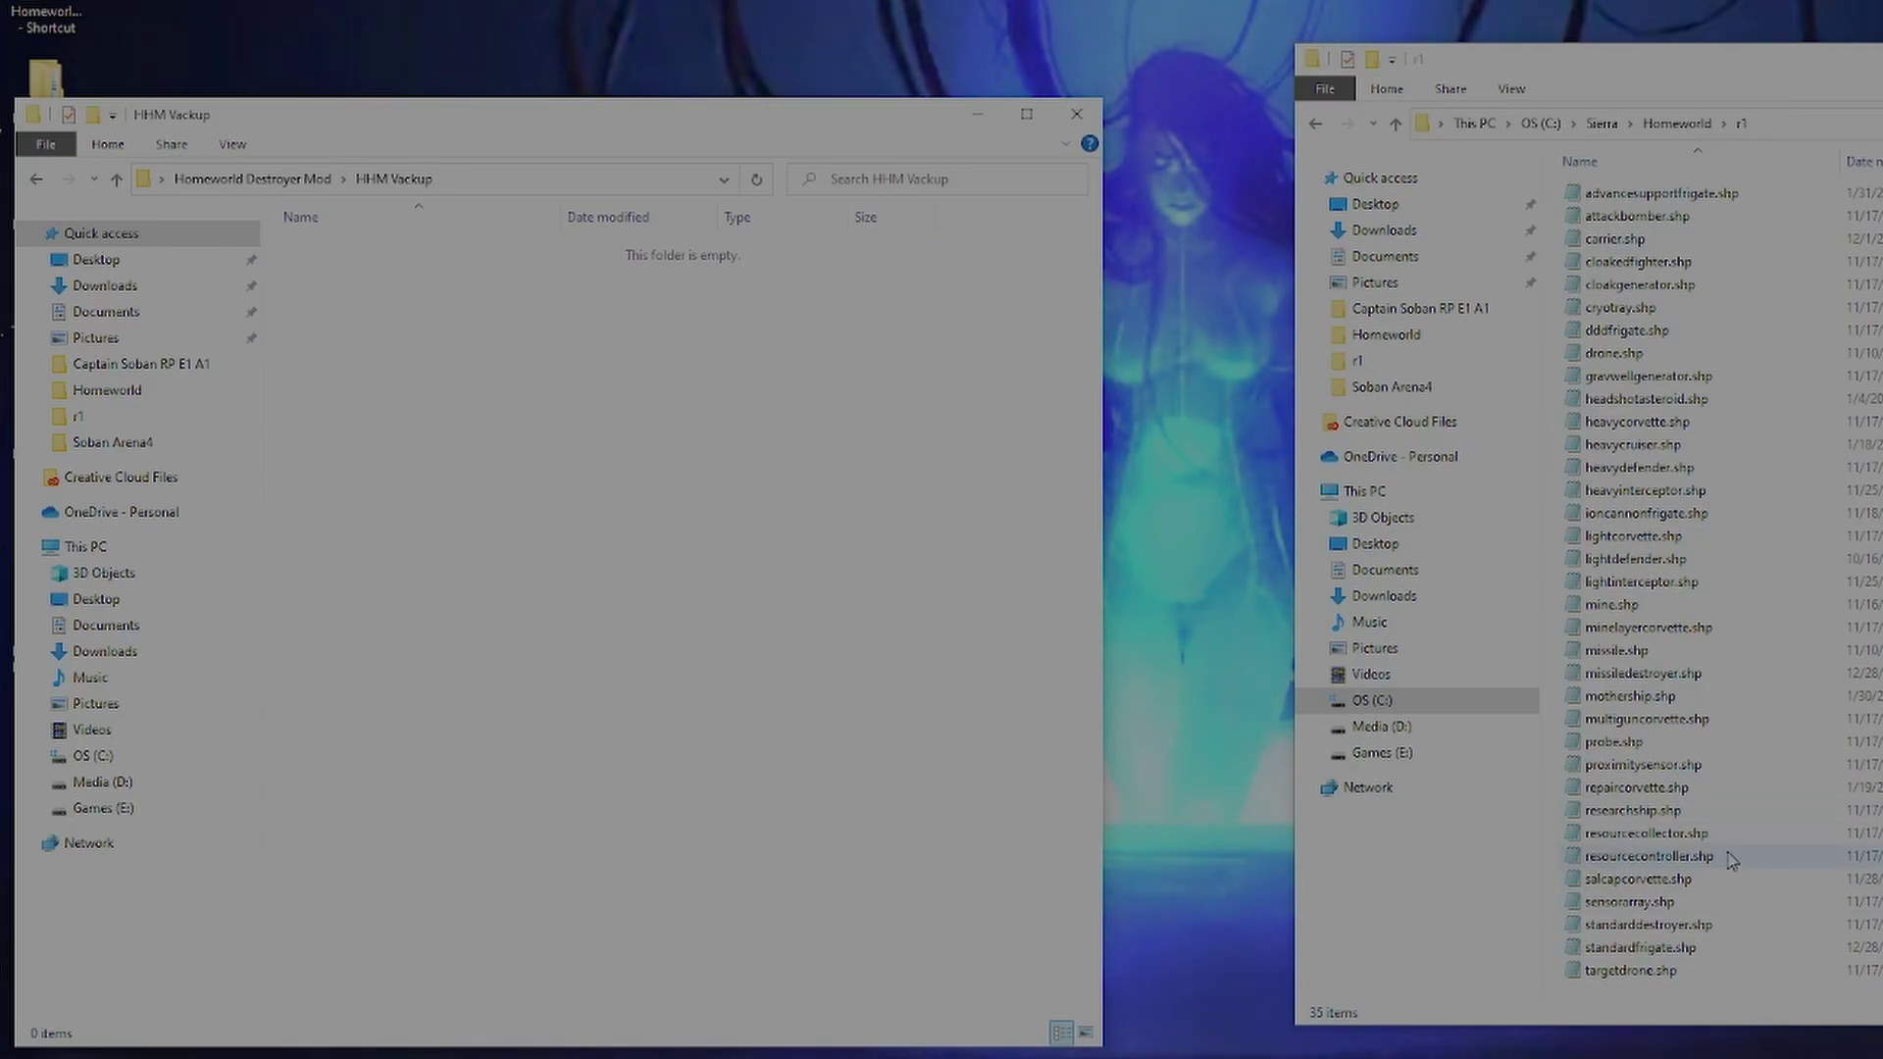
left_click_drag(1683, 936, 456, 446)
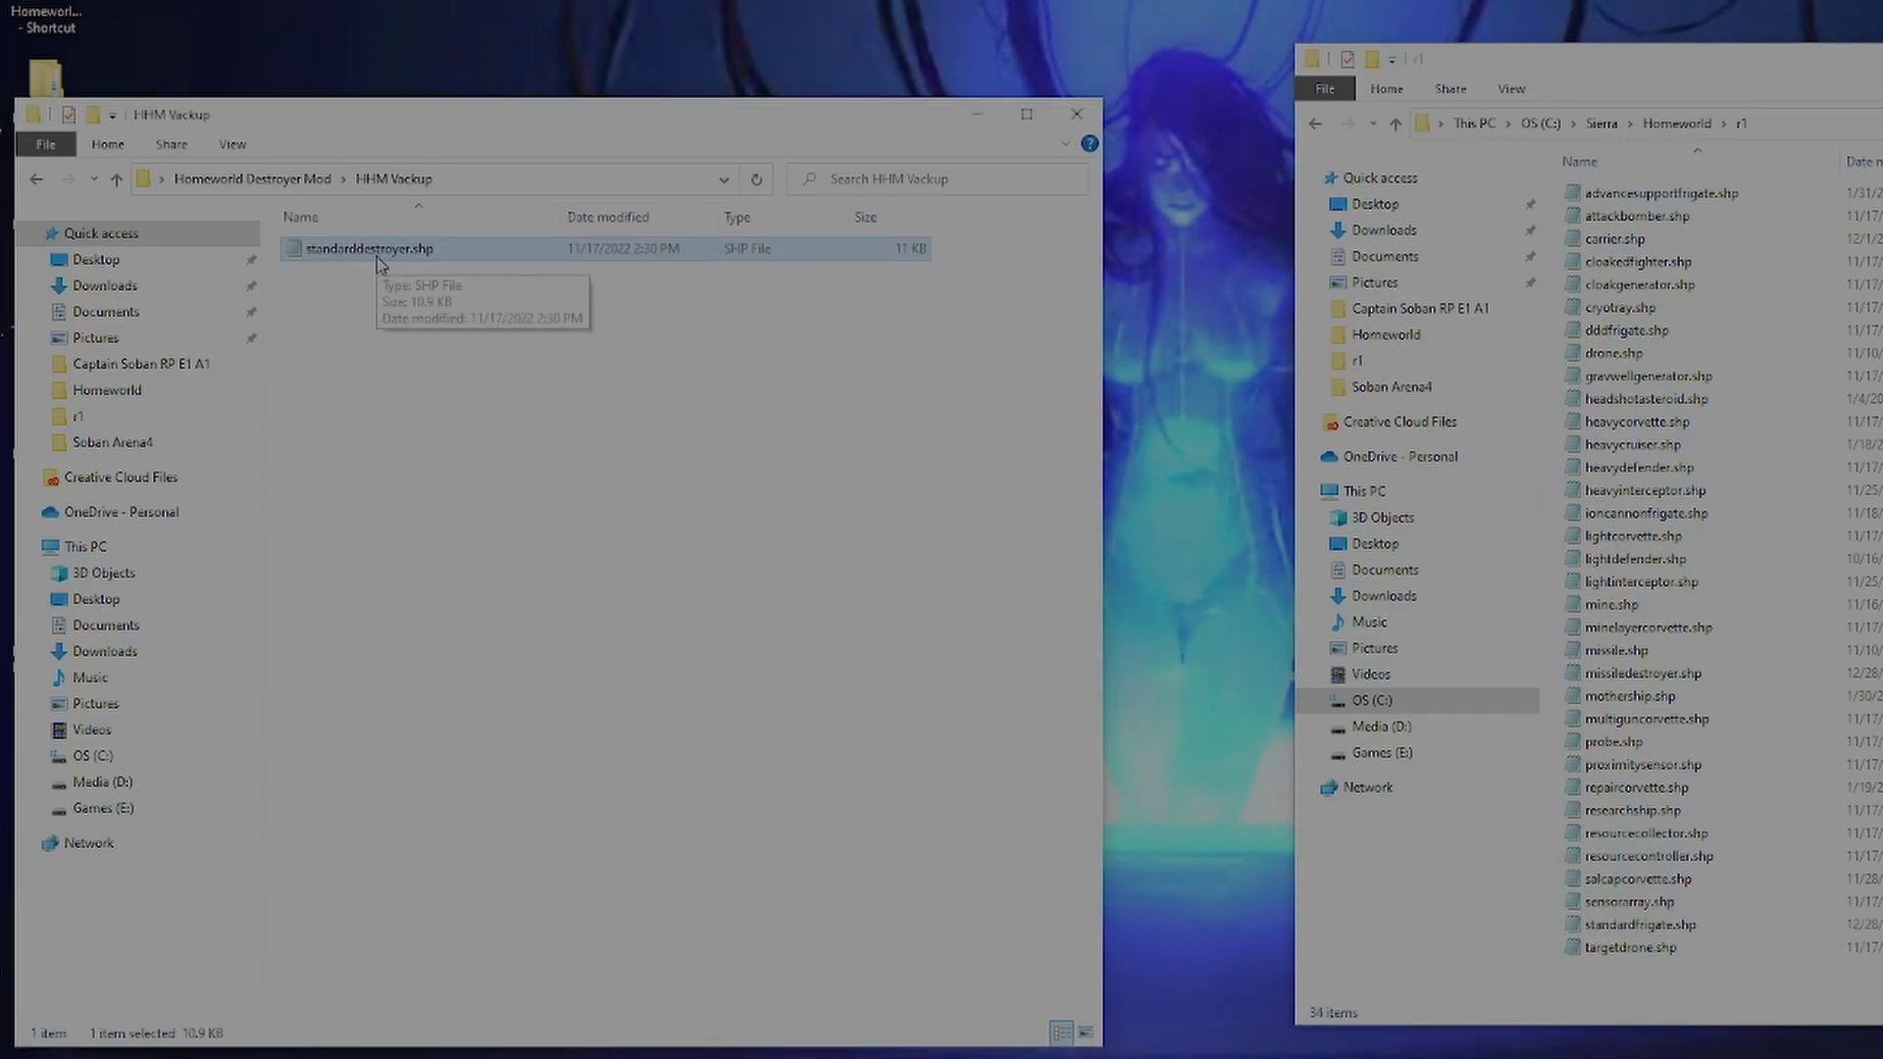
left_click(282, 183)
key("alt+space")
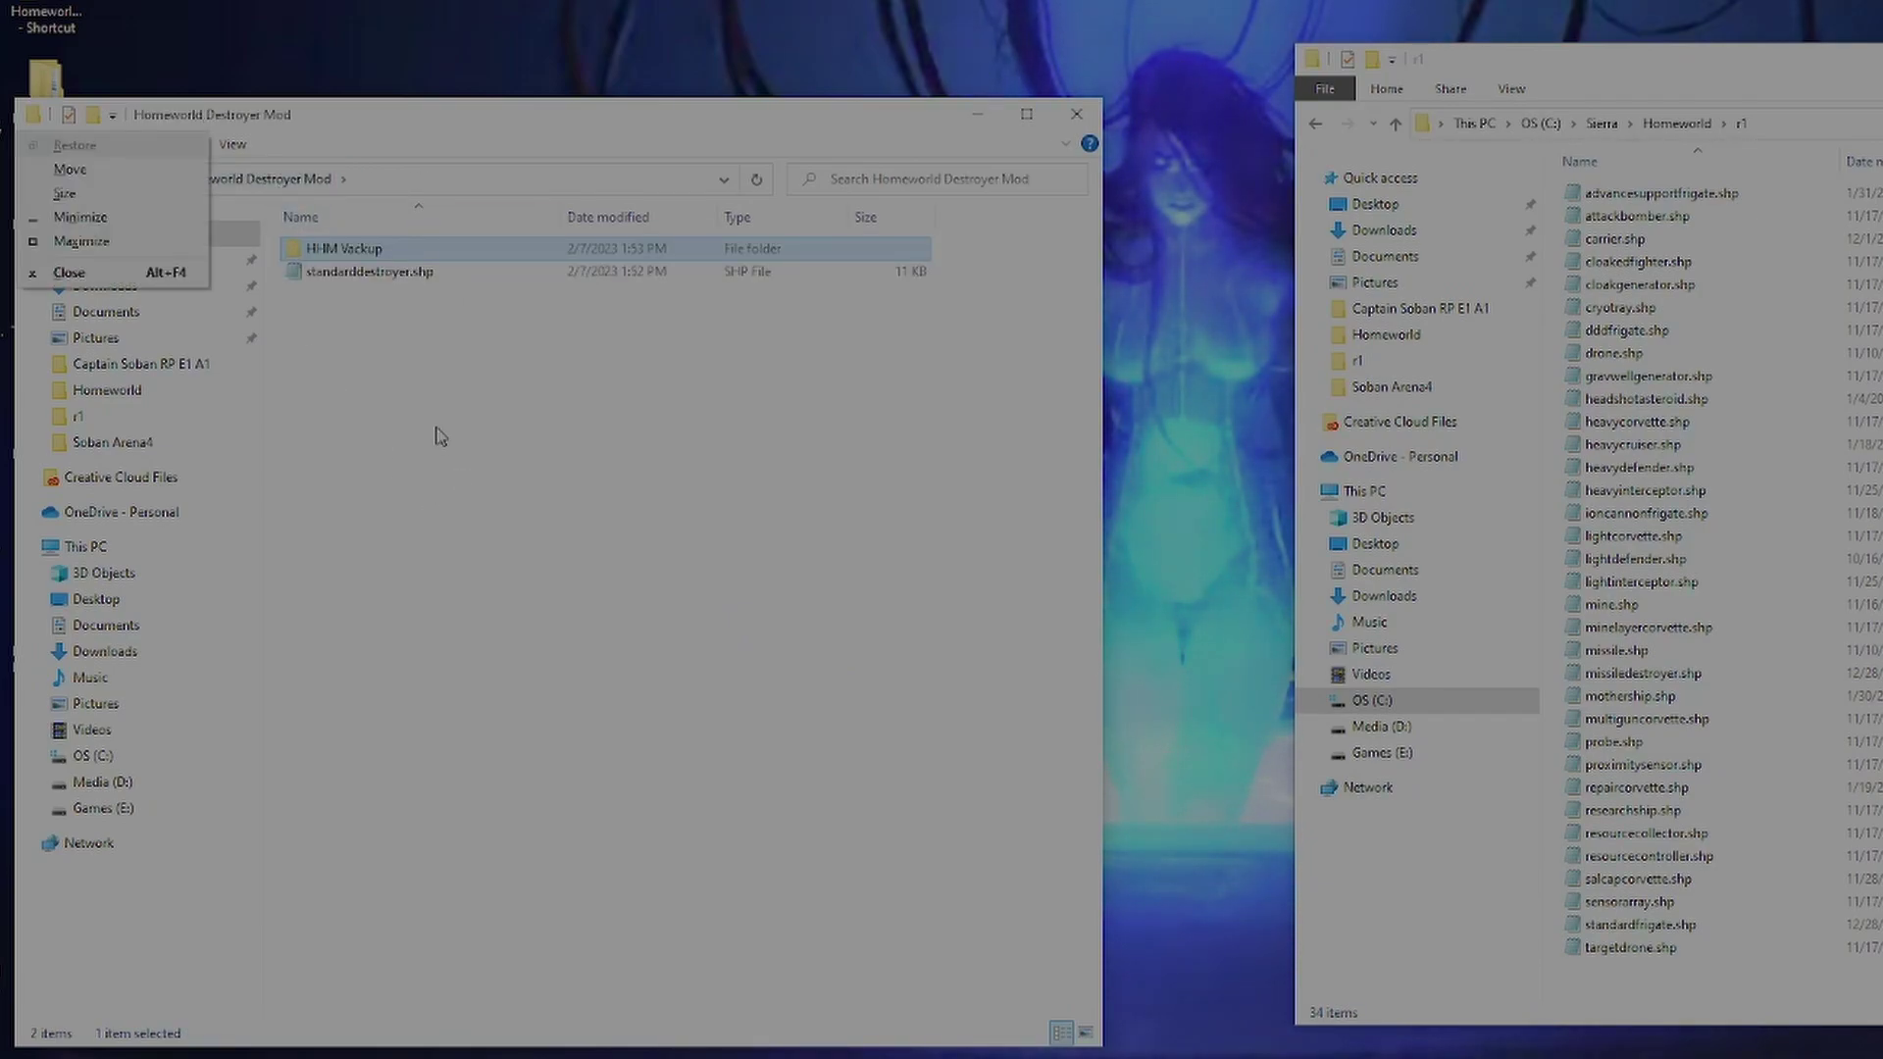
left_click(444, 438)
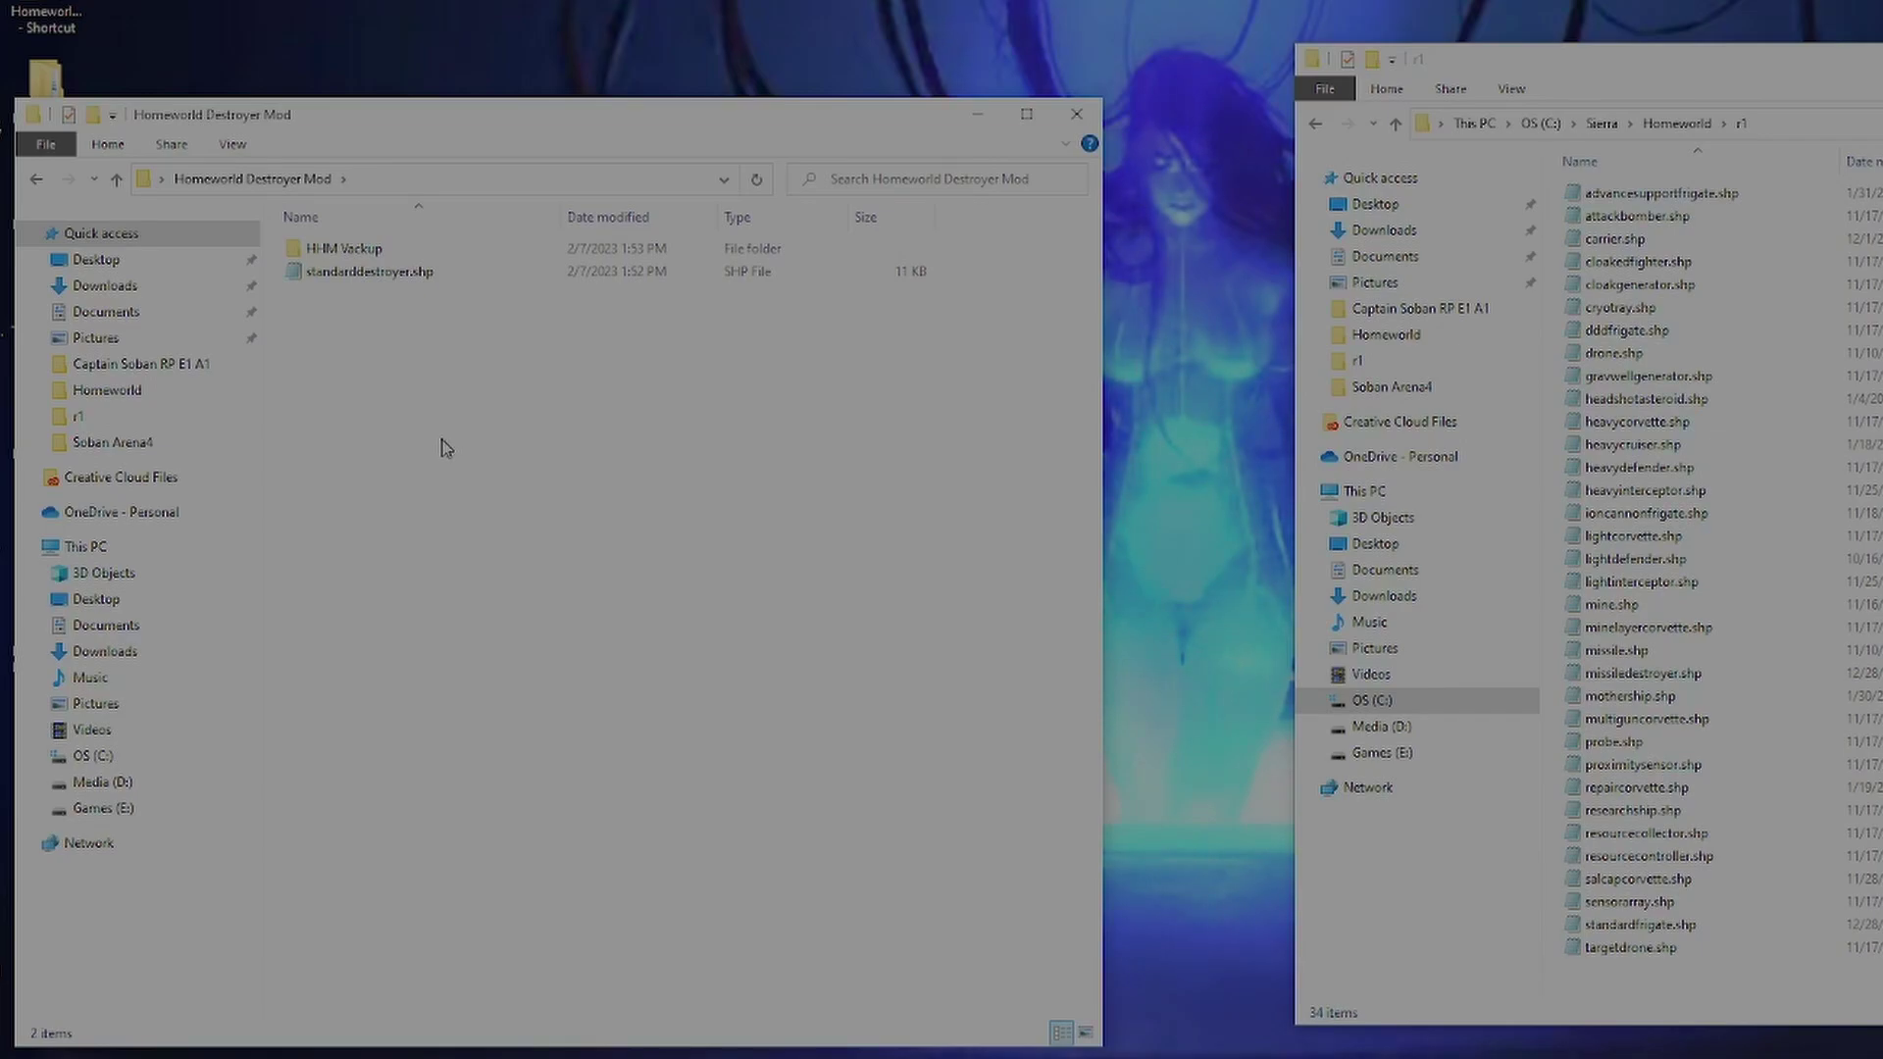
Step: Move the edited standarddestroyer.shp into r1 and return to the C:\Sierra\Homeworld folder
left_click(379, 279)
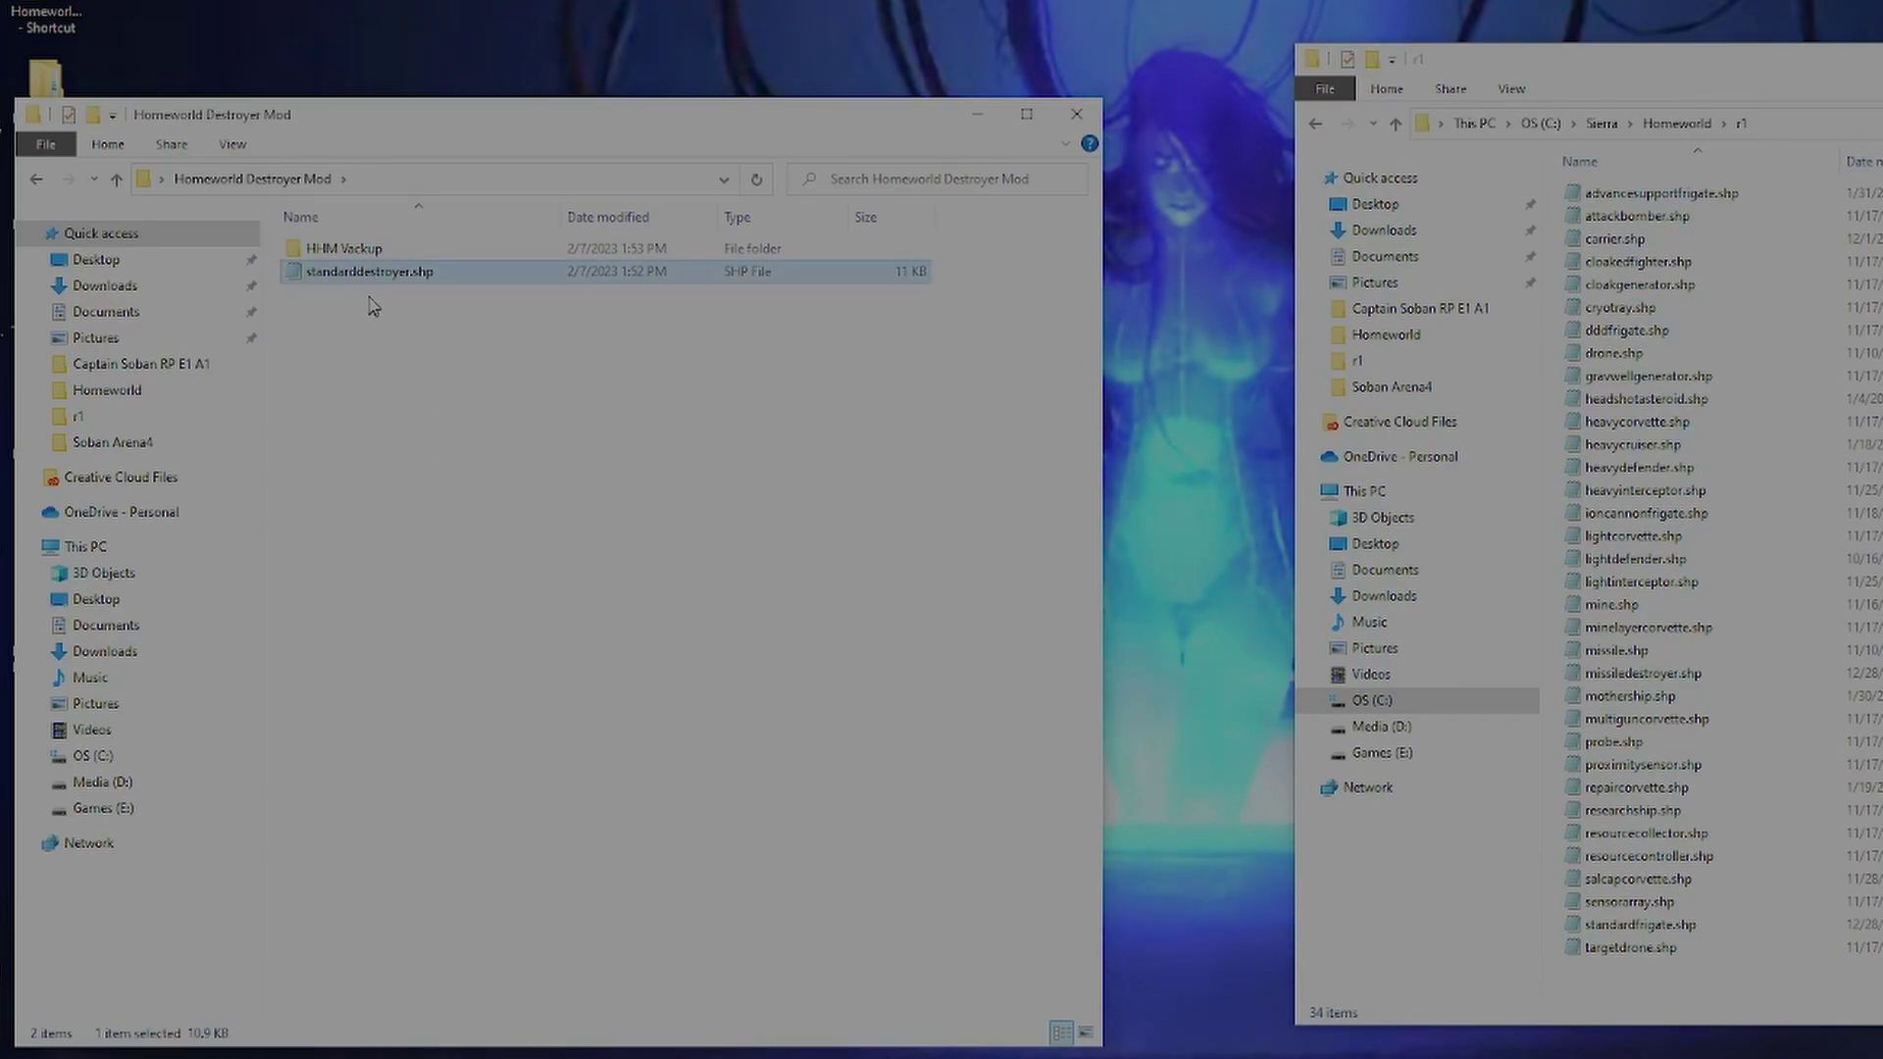
left_click_drag(1116, 686, 1667, 863)
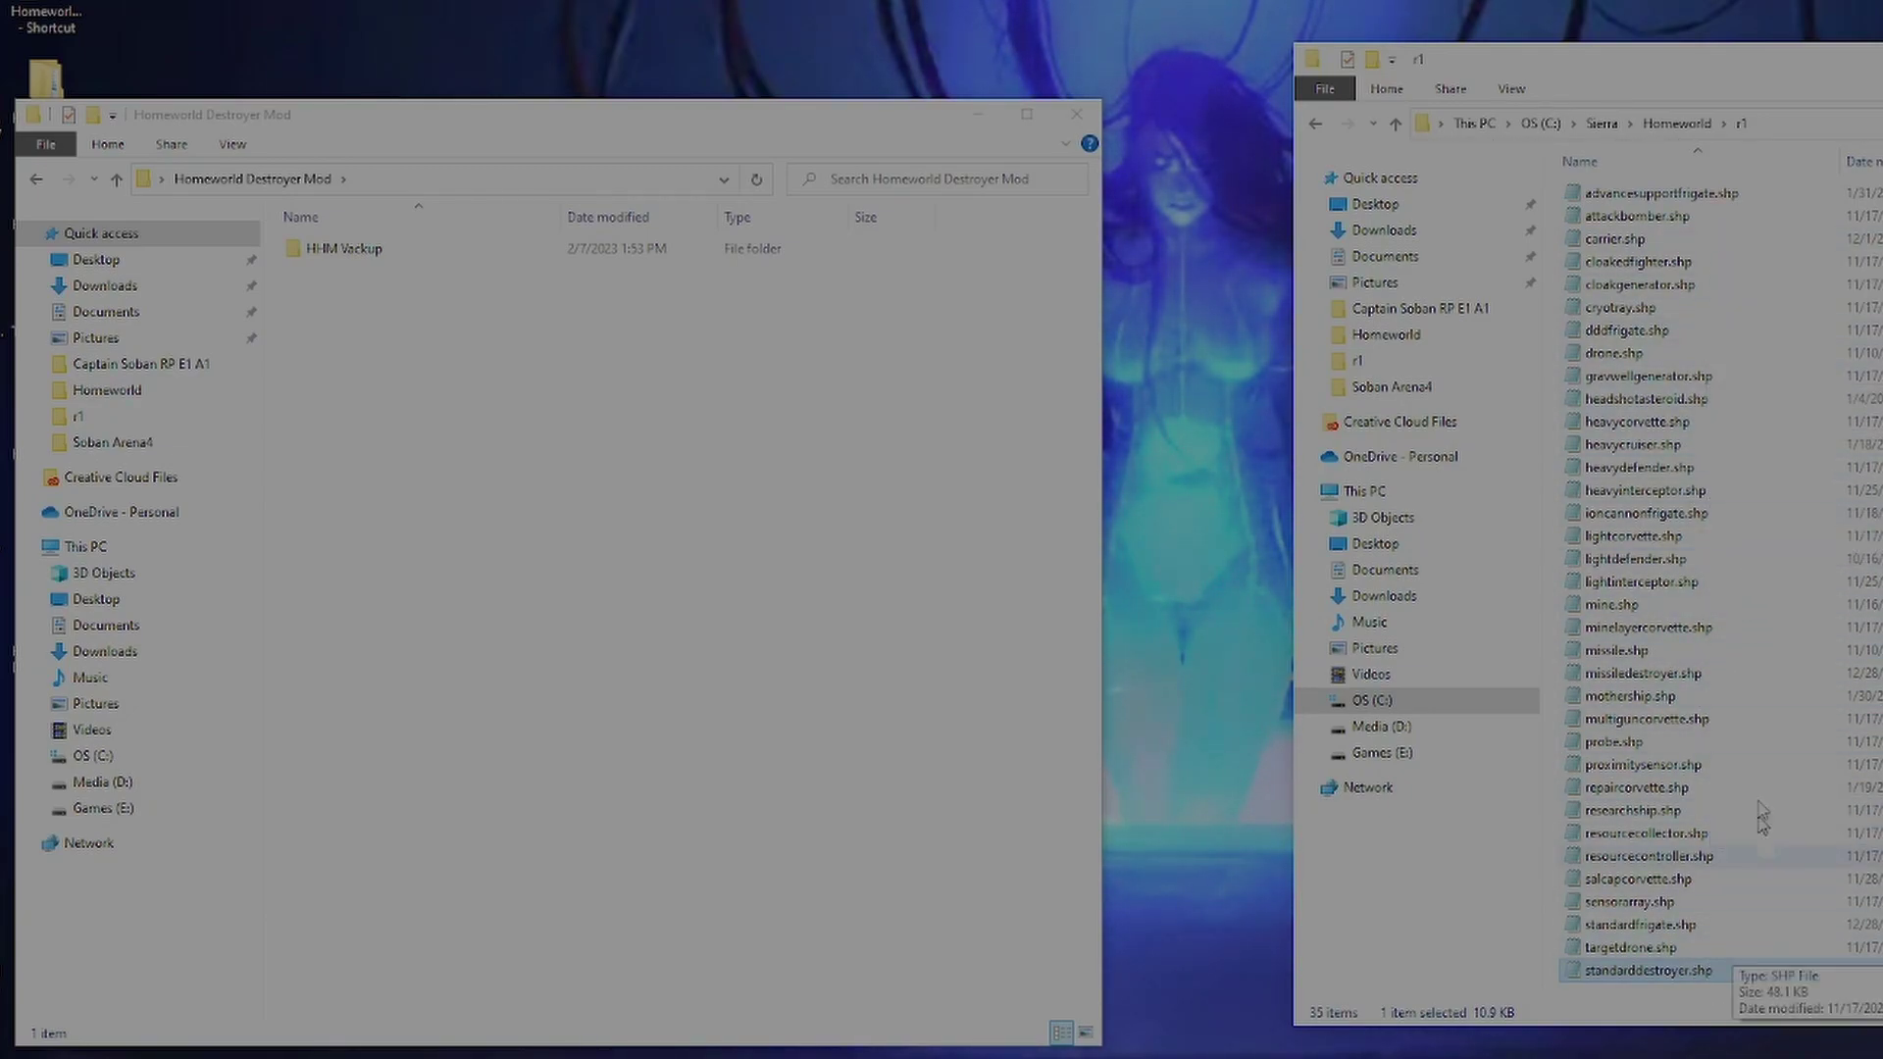
left_click(1680, 128)
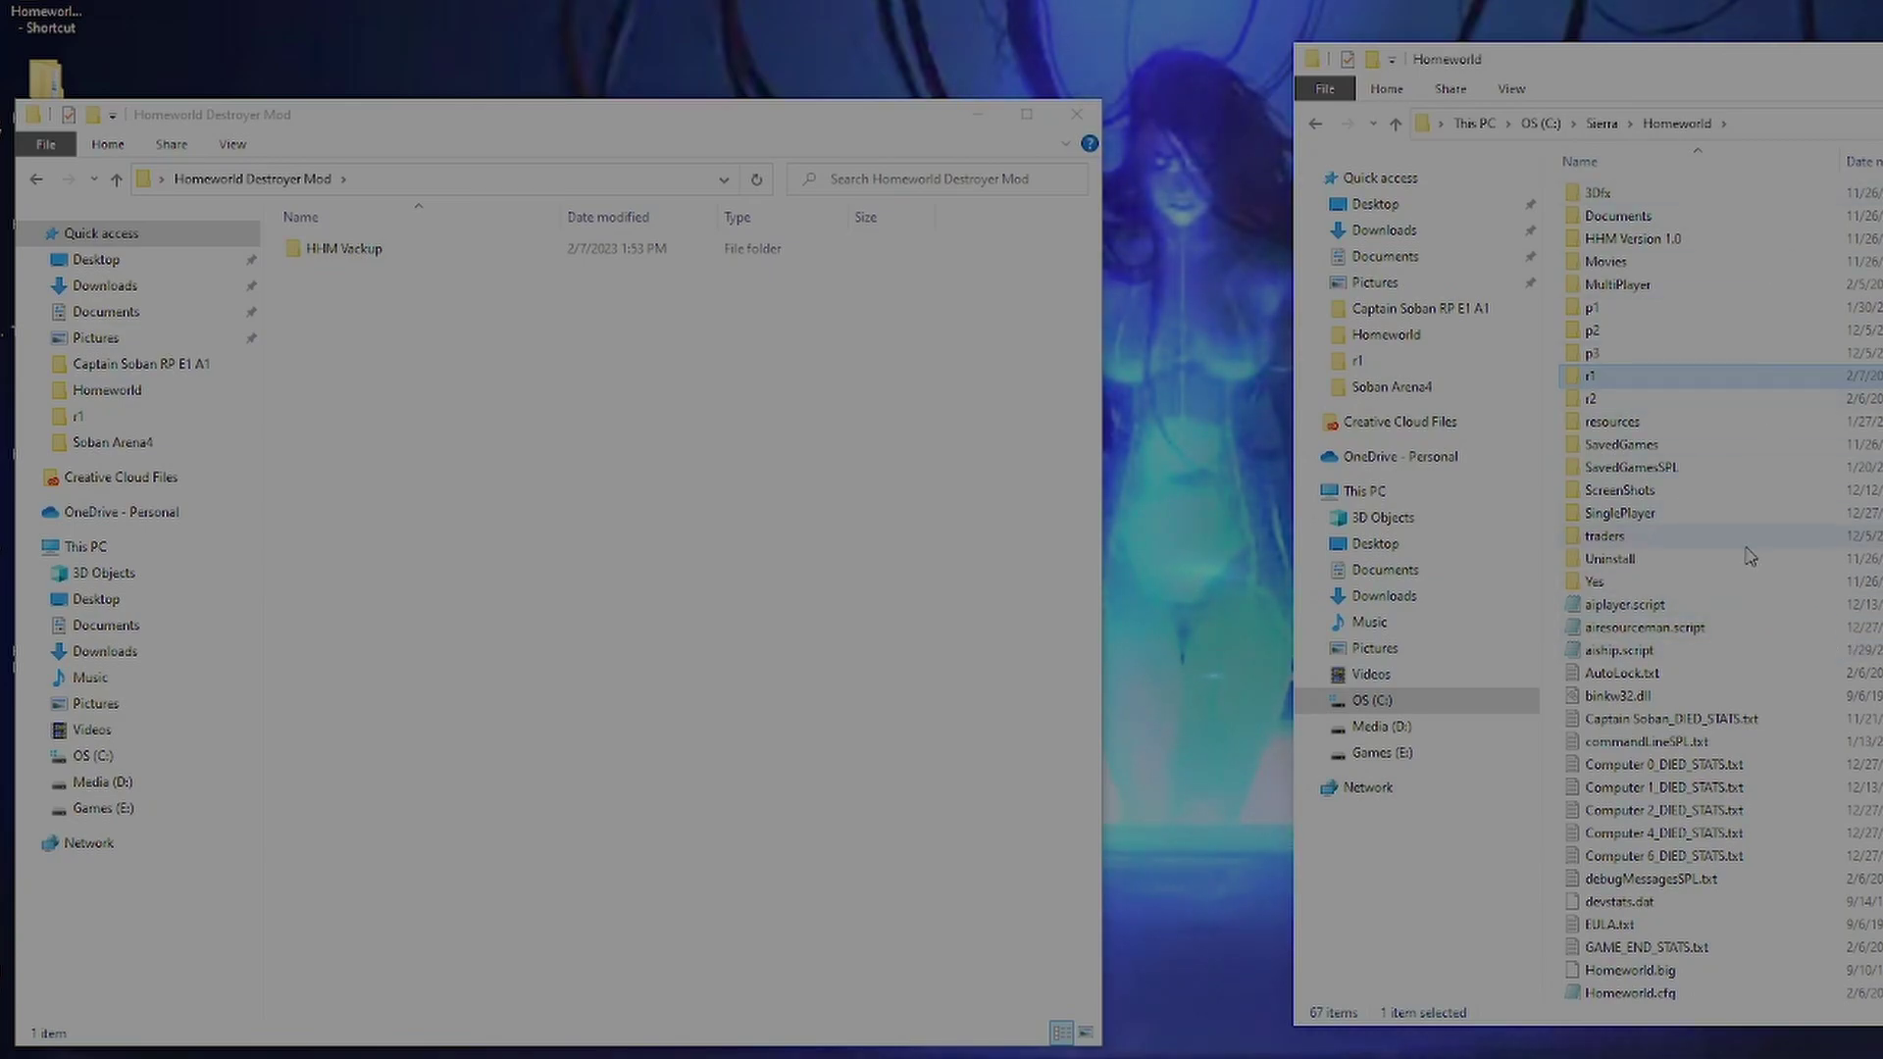
scroll(1750, 557, "down", 7)
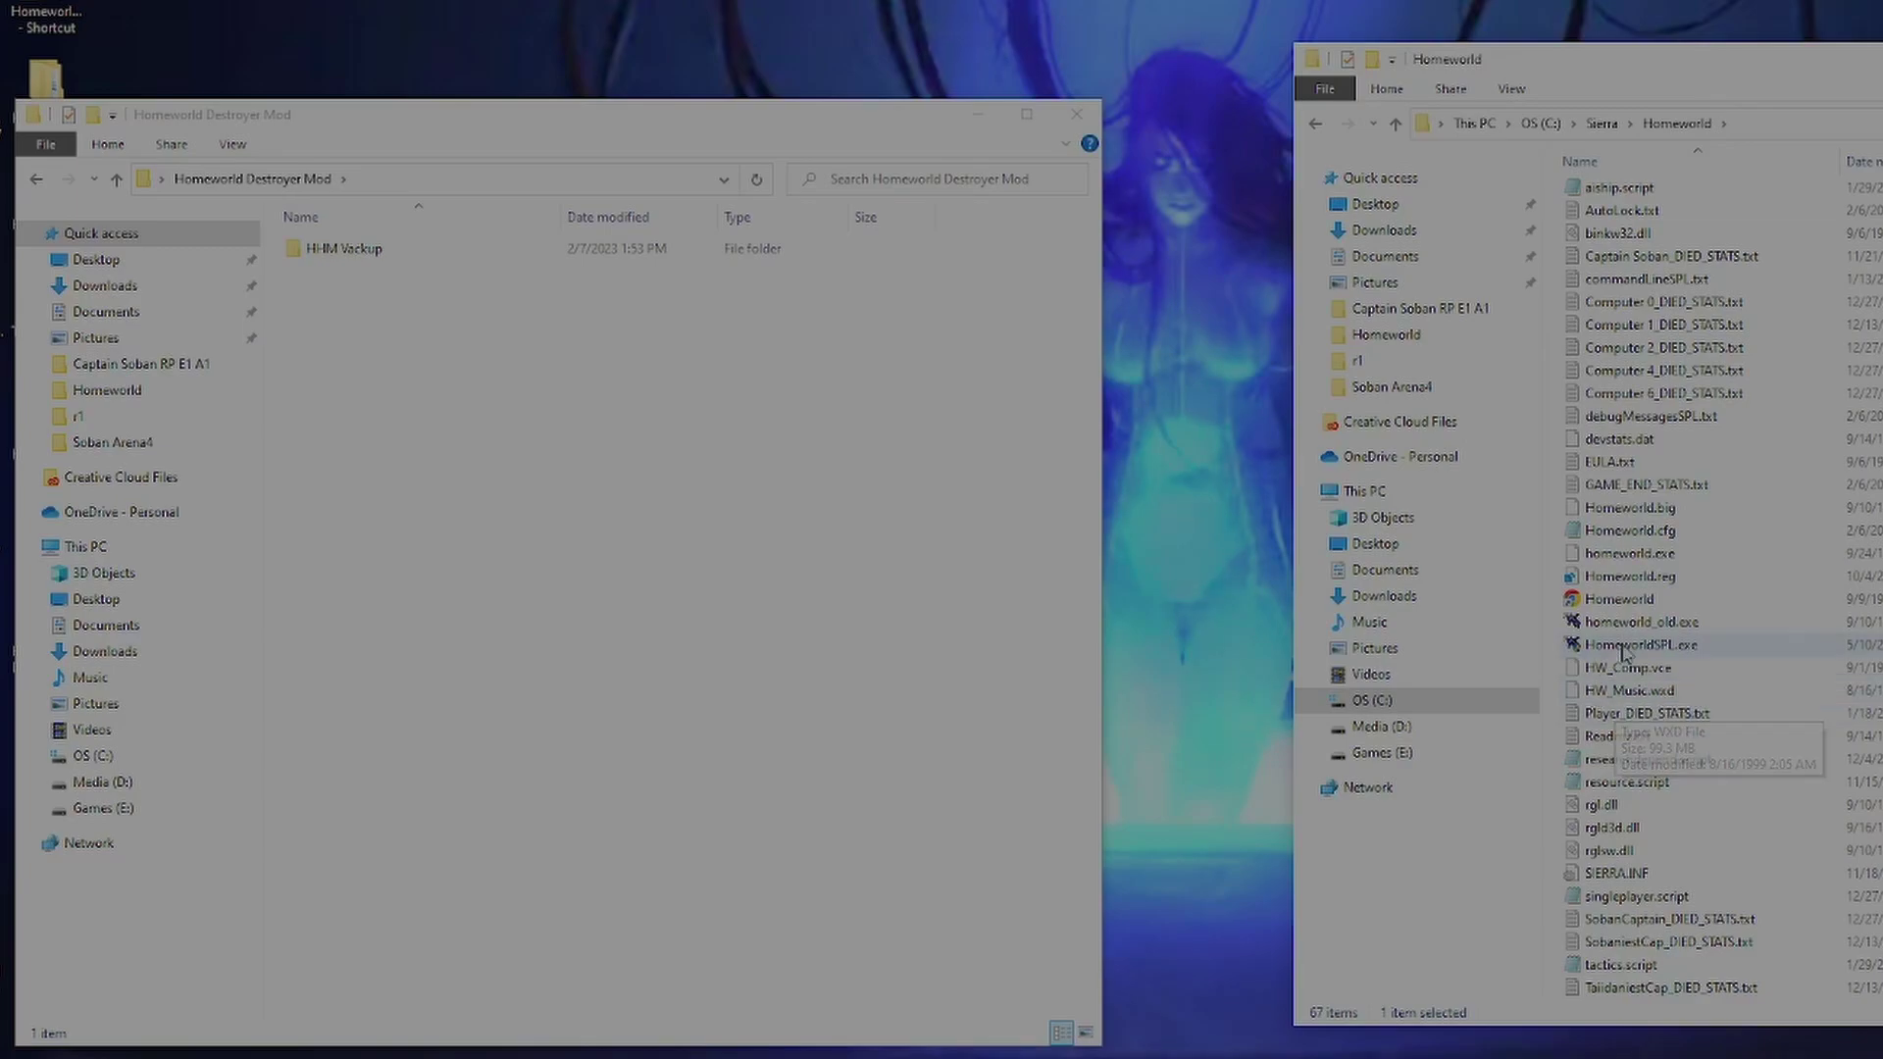
Step: Launch HomeworldSPL.exe, test-build the destroyer showing 440000 armor, then quit the game
left_click(1654, 651)
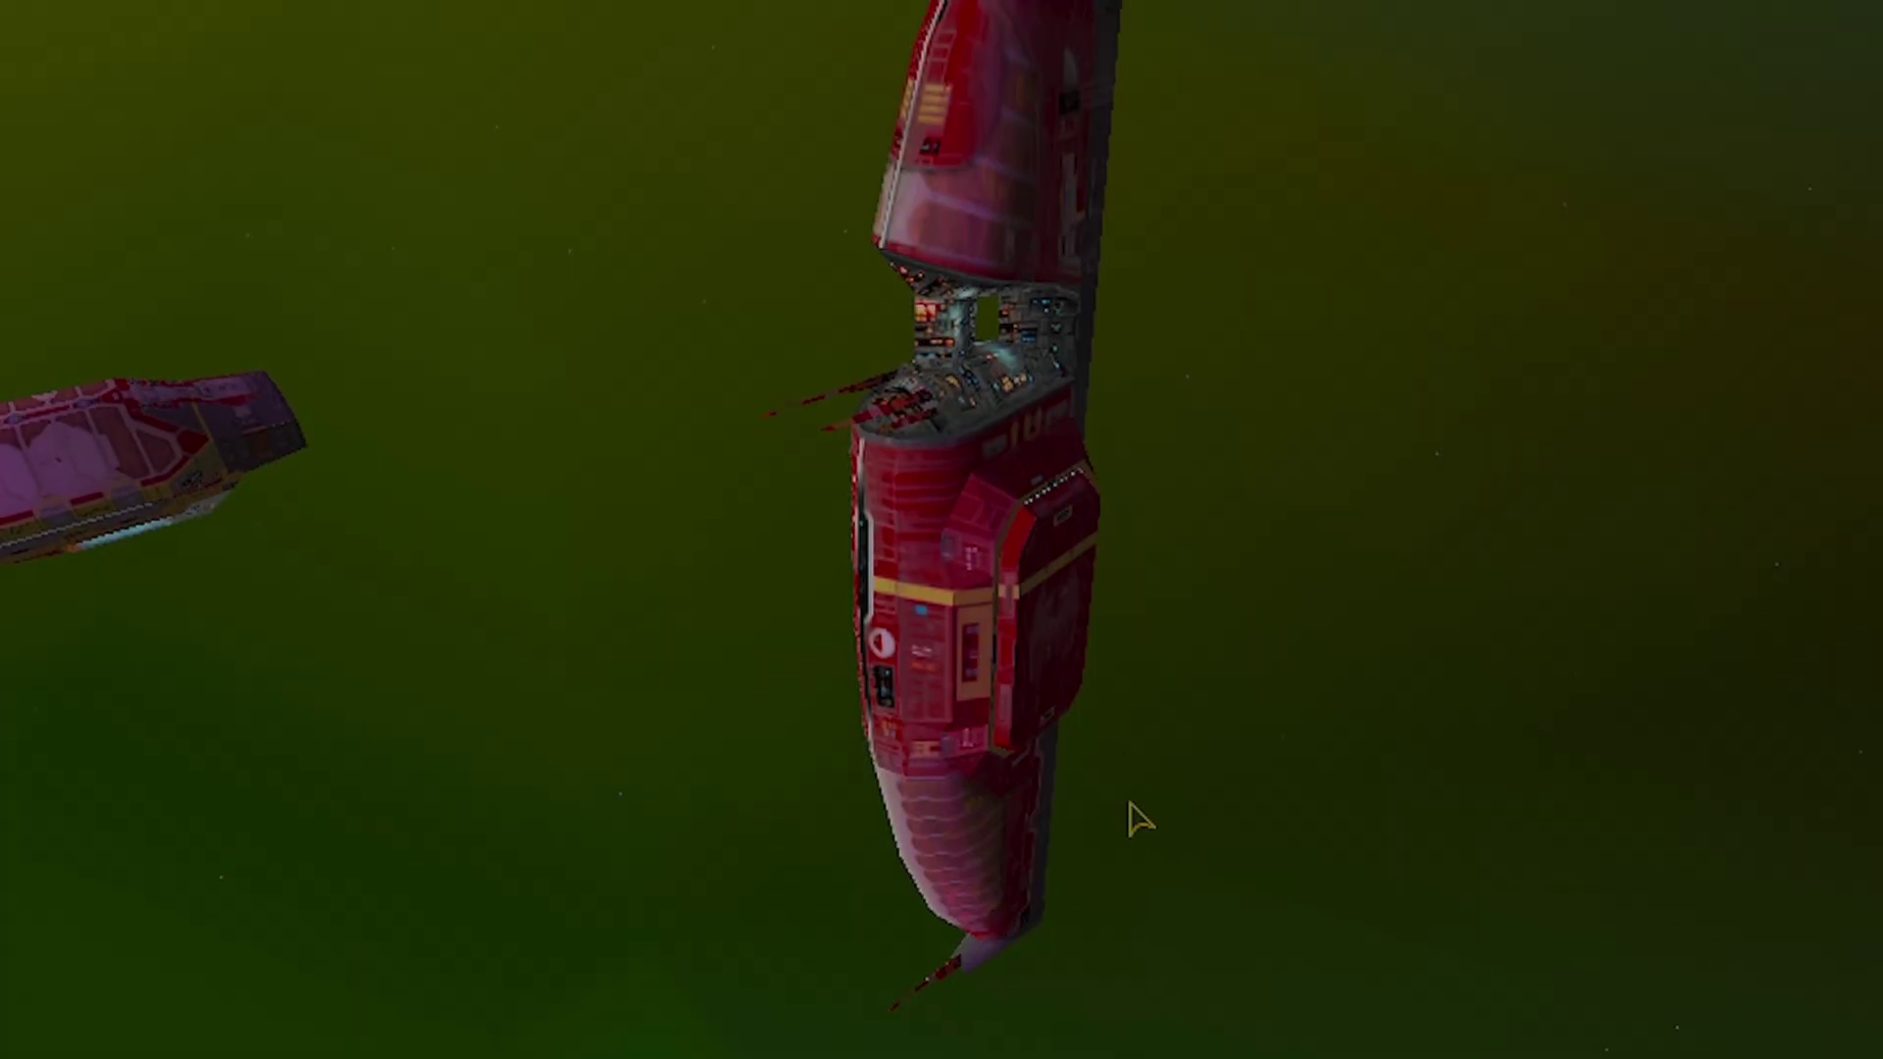
key("Escape")
key("q")
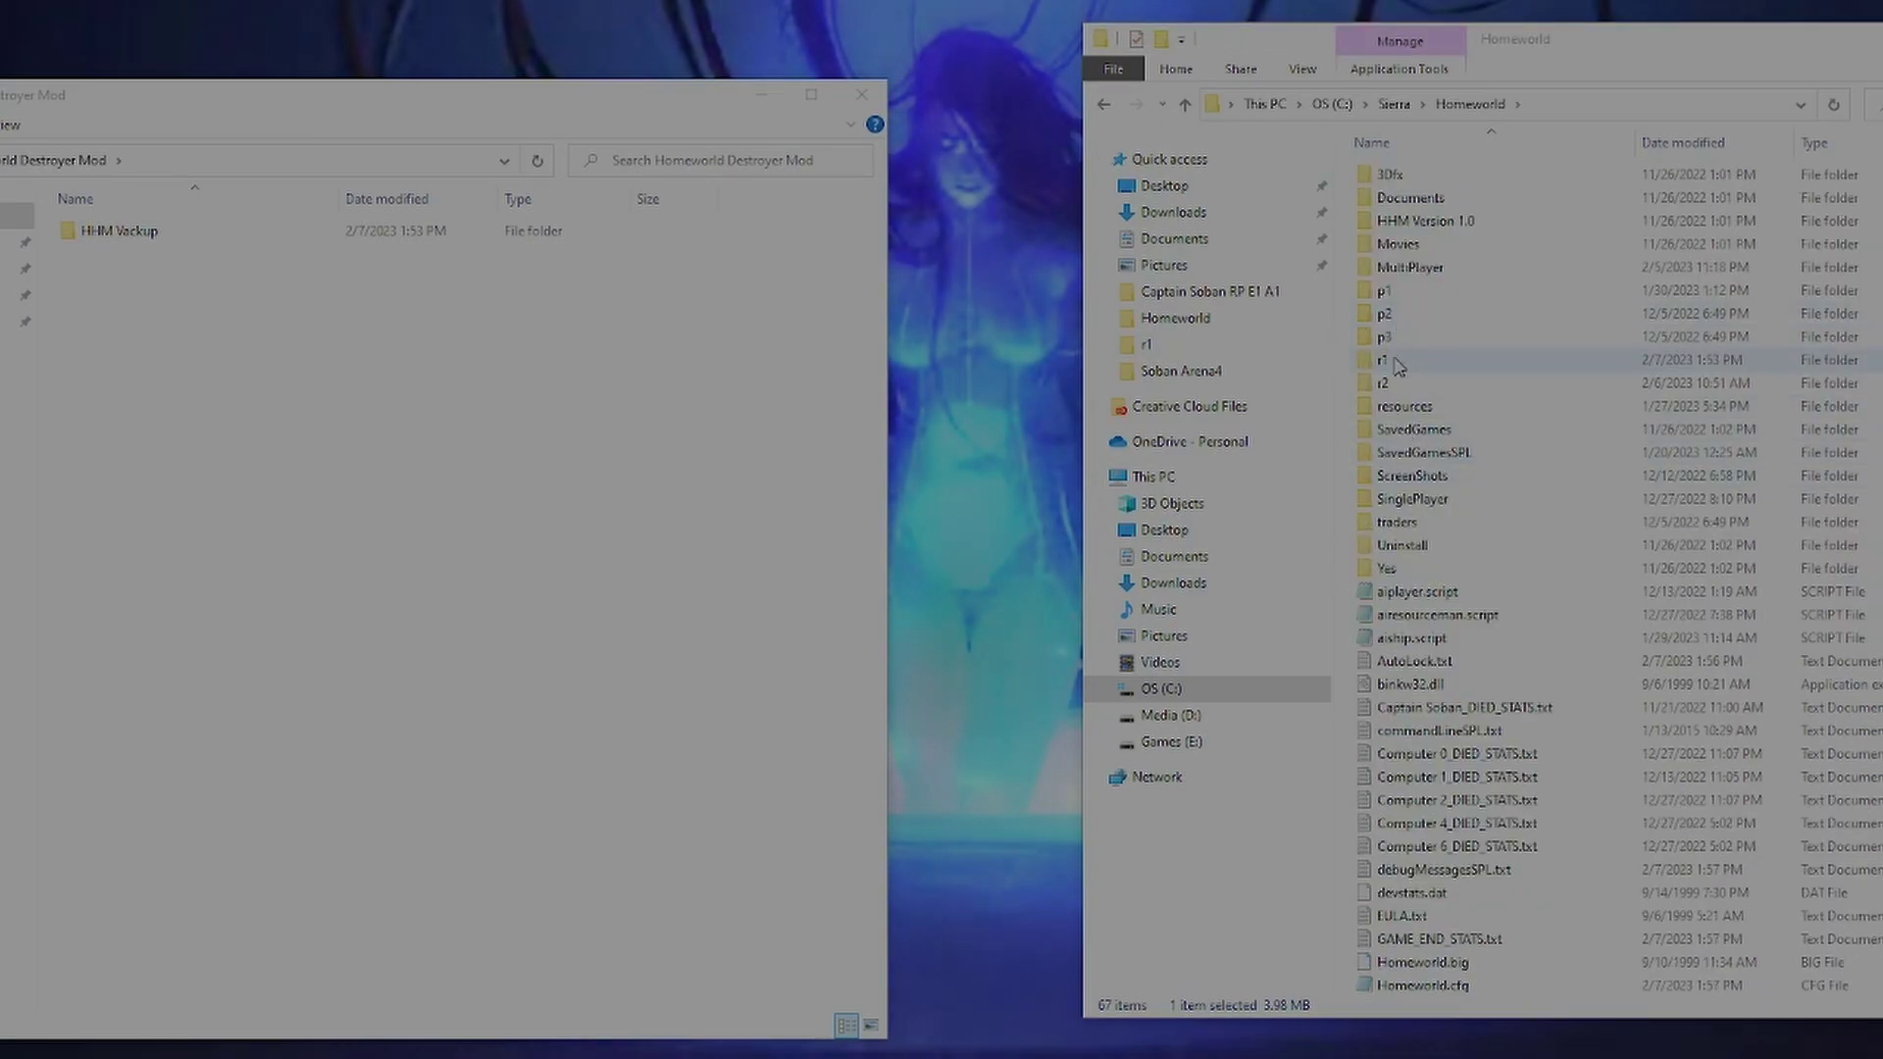
Step: Open r1's standarddestroyer.shp in Notepad and raise maxvelocity to 30015.0
double_click(1397, 361)
left_click(1448, 920)
double_click(1448, 926)
scroll(426, 383, "down", 3)
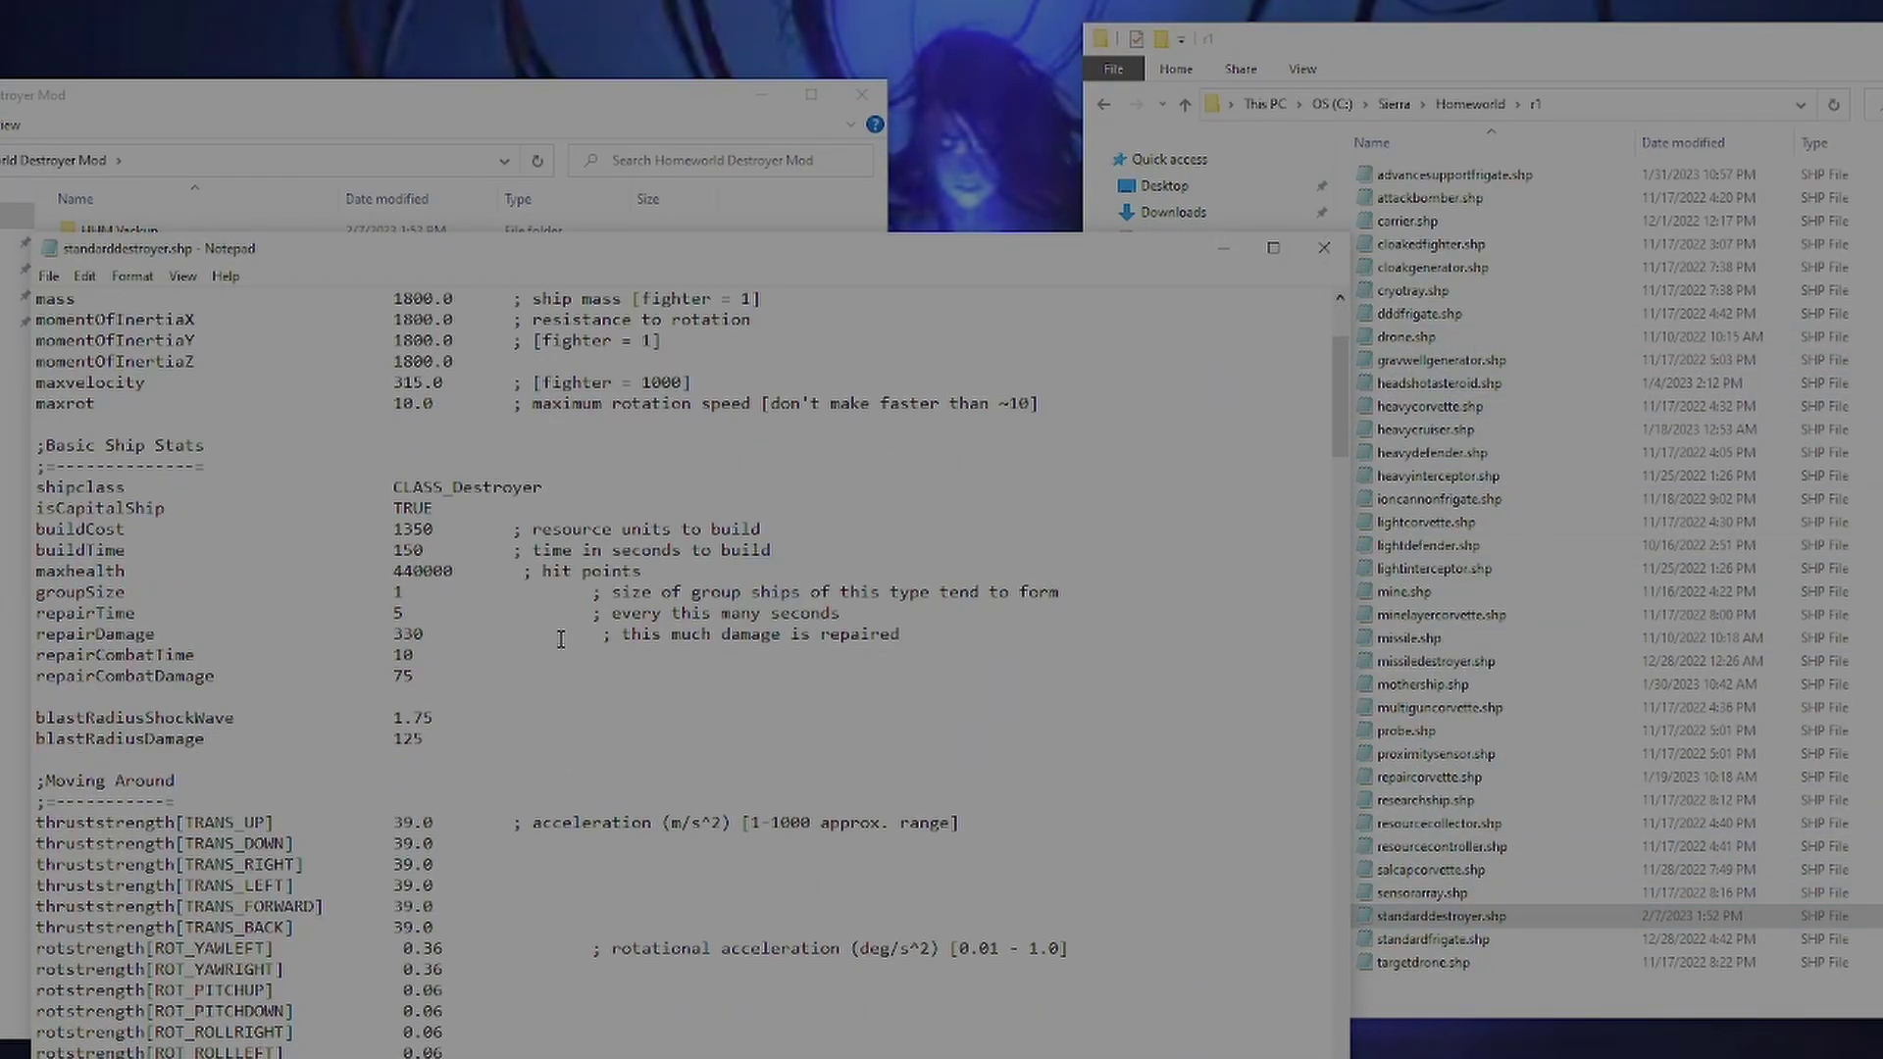
left_click(406, 382)
type("00")
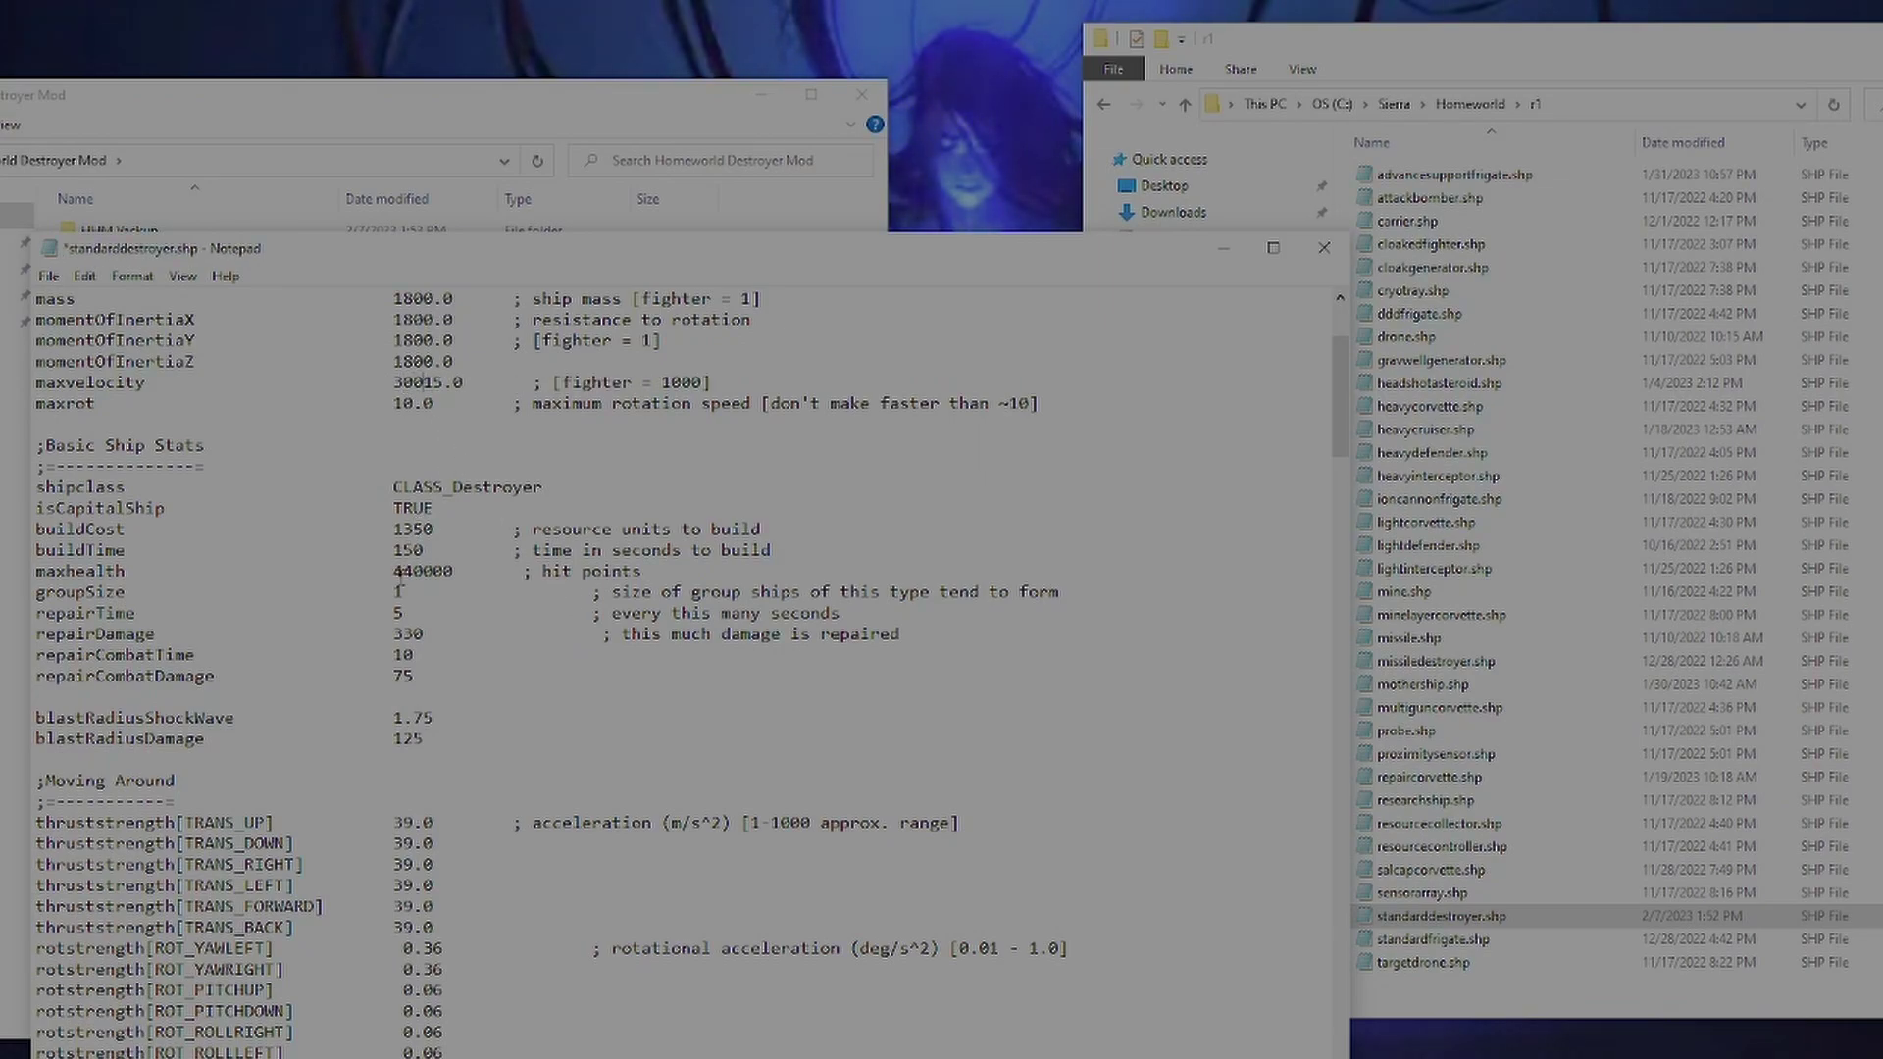
Step: Set buildCost 135000, buildTime 1 and repairDamage 33000, then save the file
left_click(424, 530)
type("00")
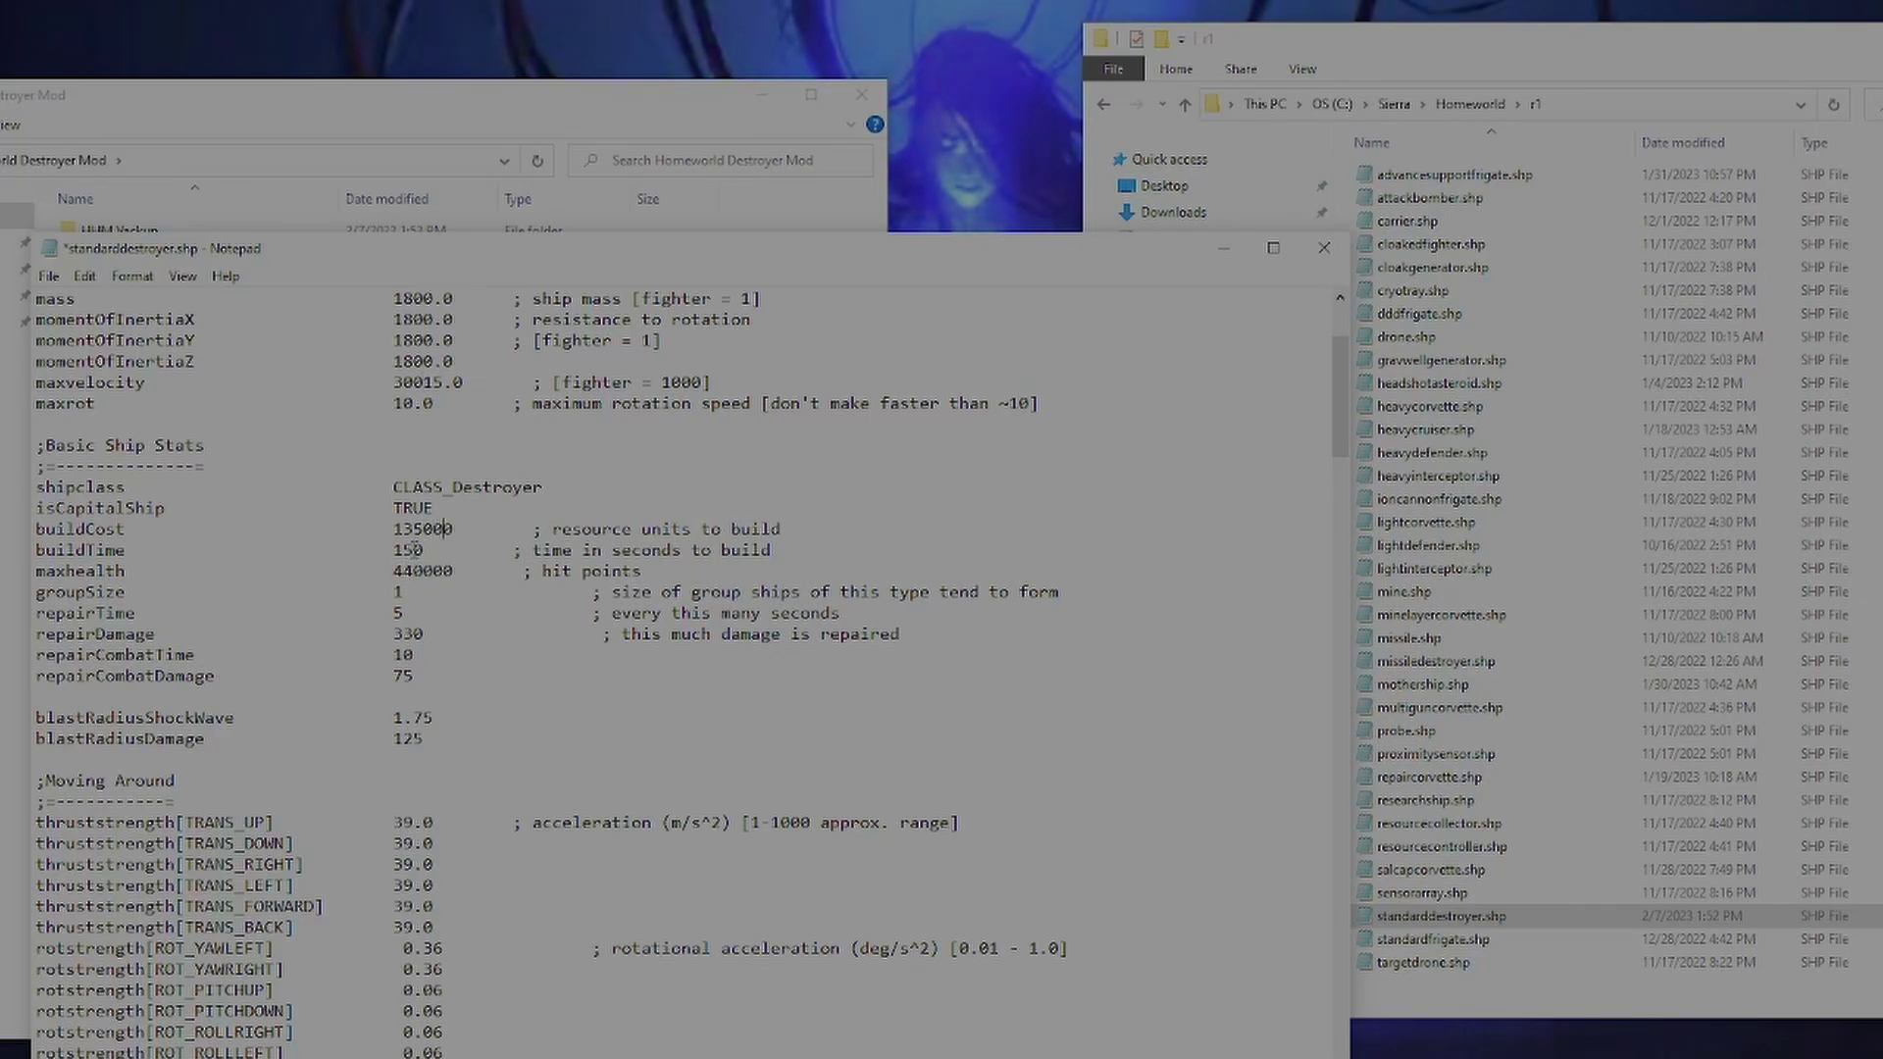
left_click(428, 550)
key("BackSpace")
key("BackSpace")
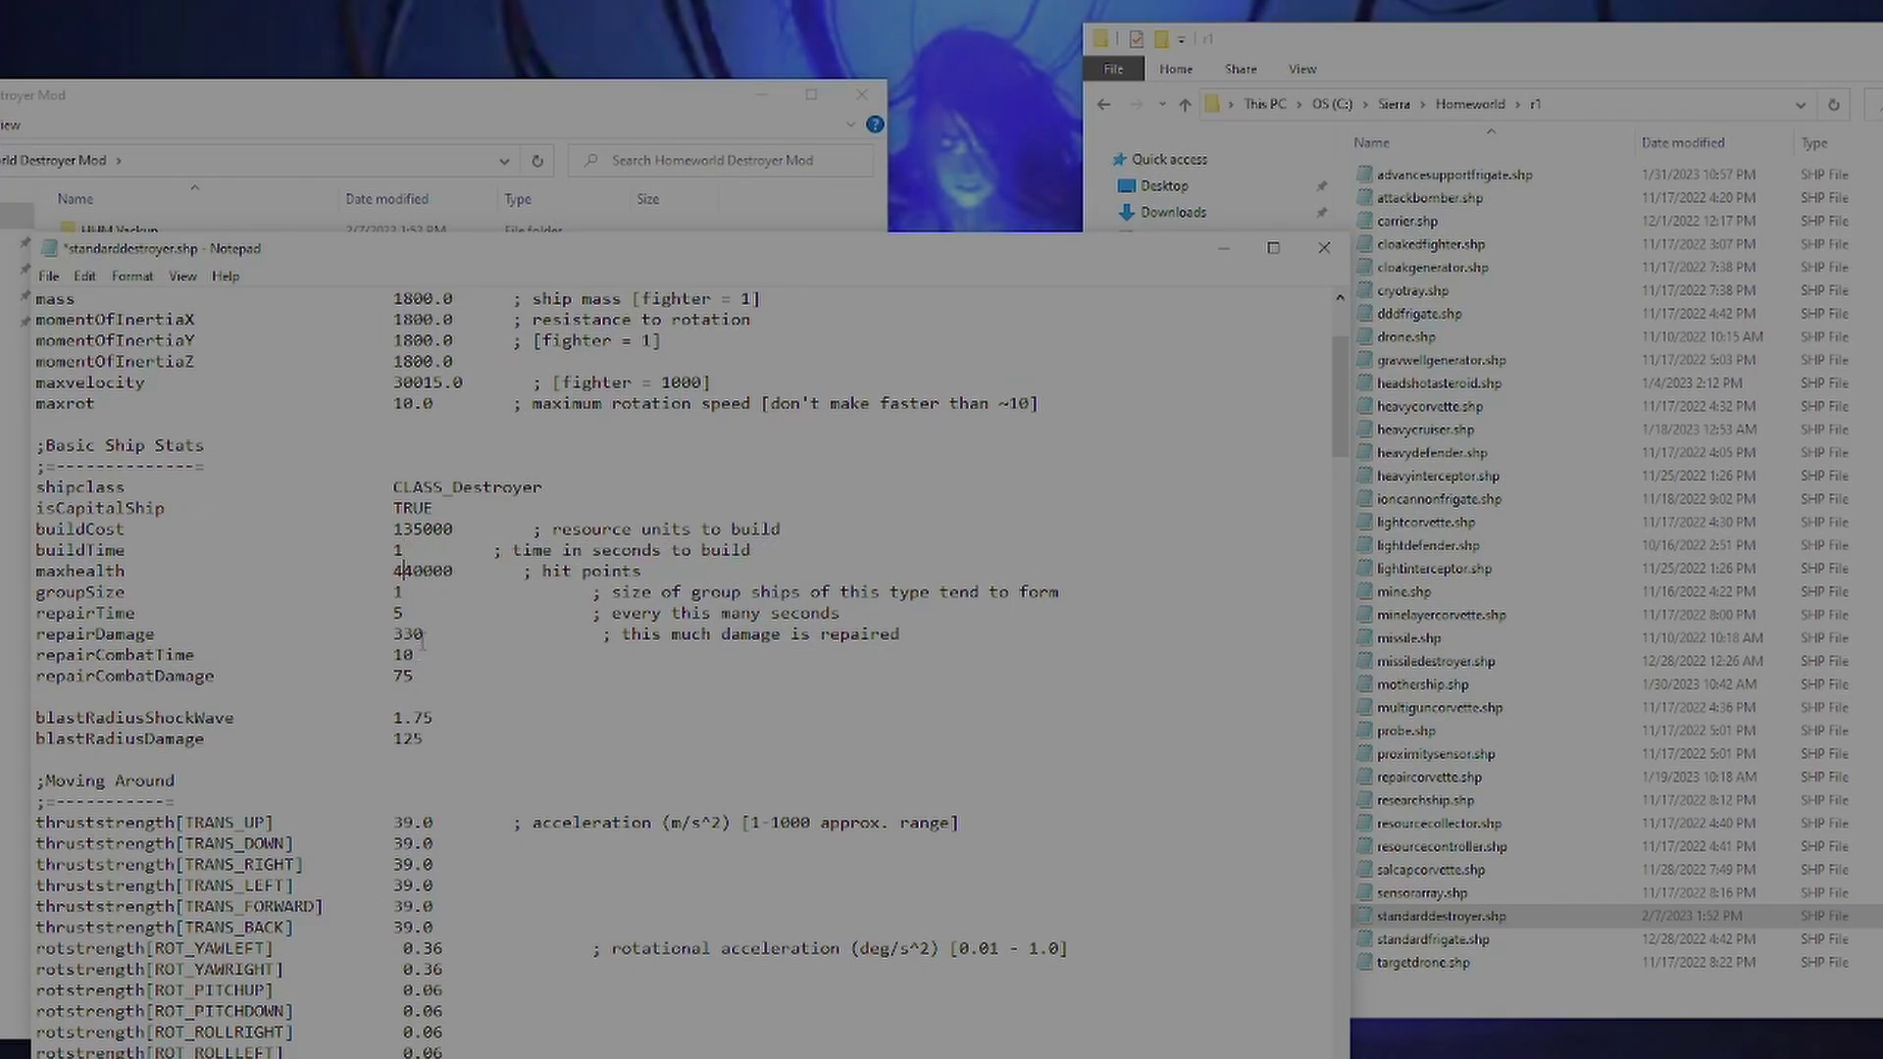
key("Down")
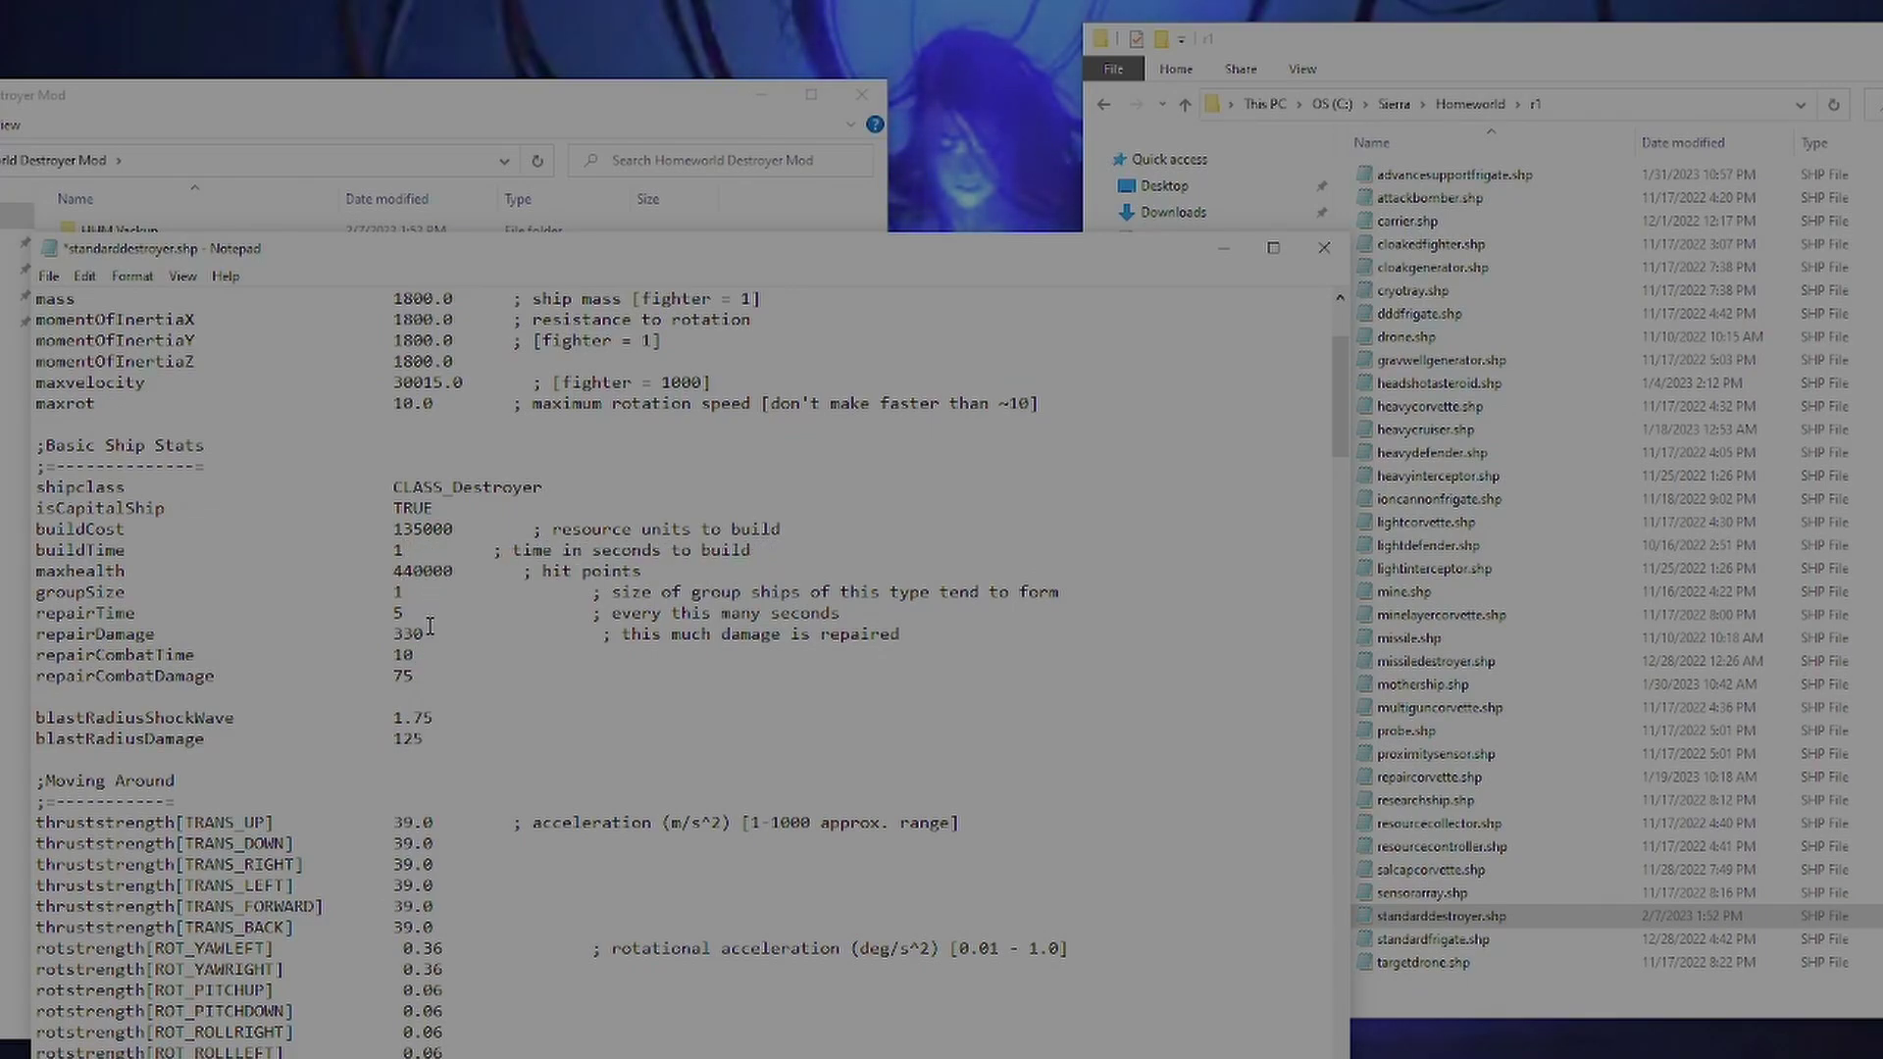
left_click(427, 635)
type("00")
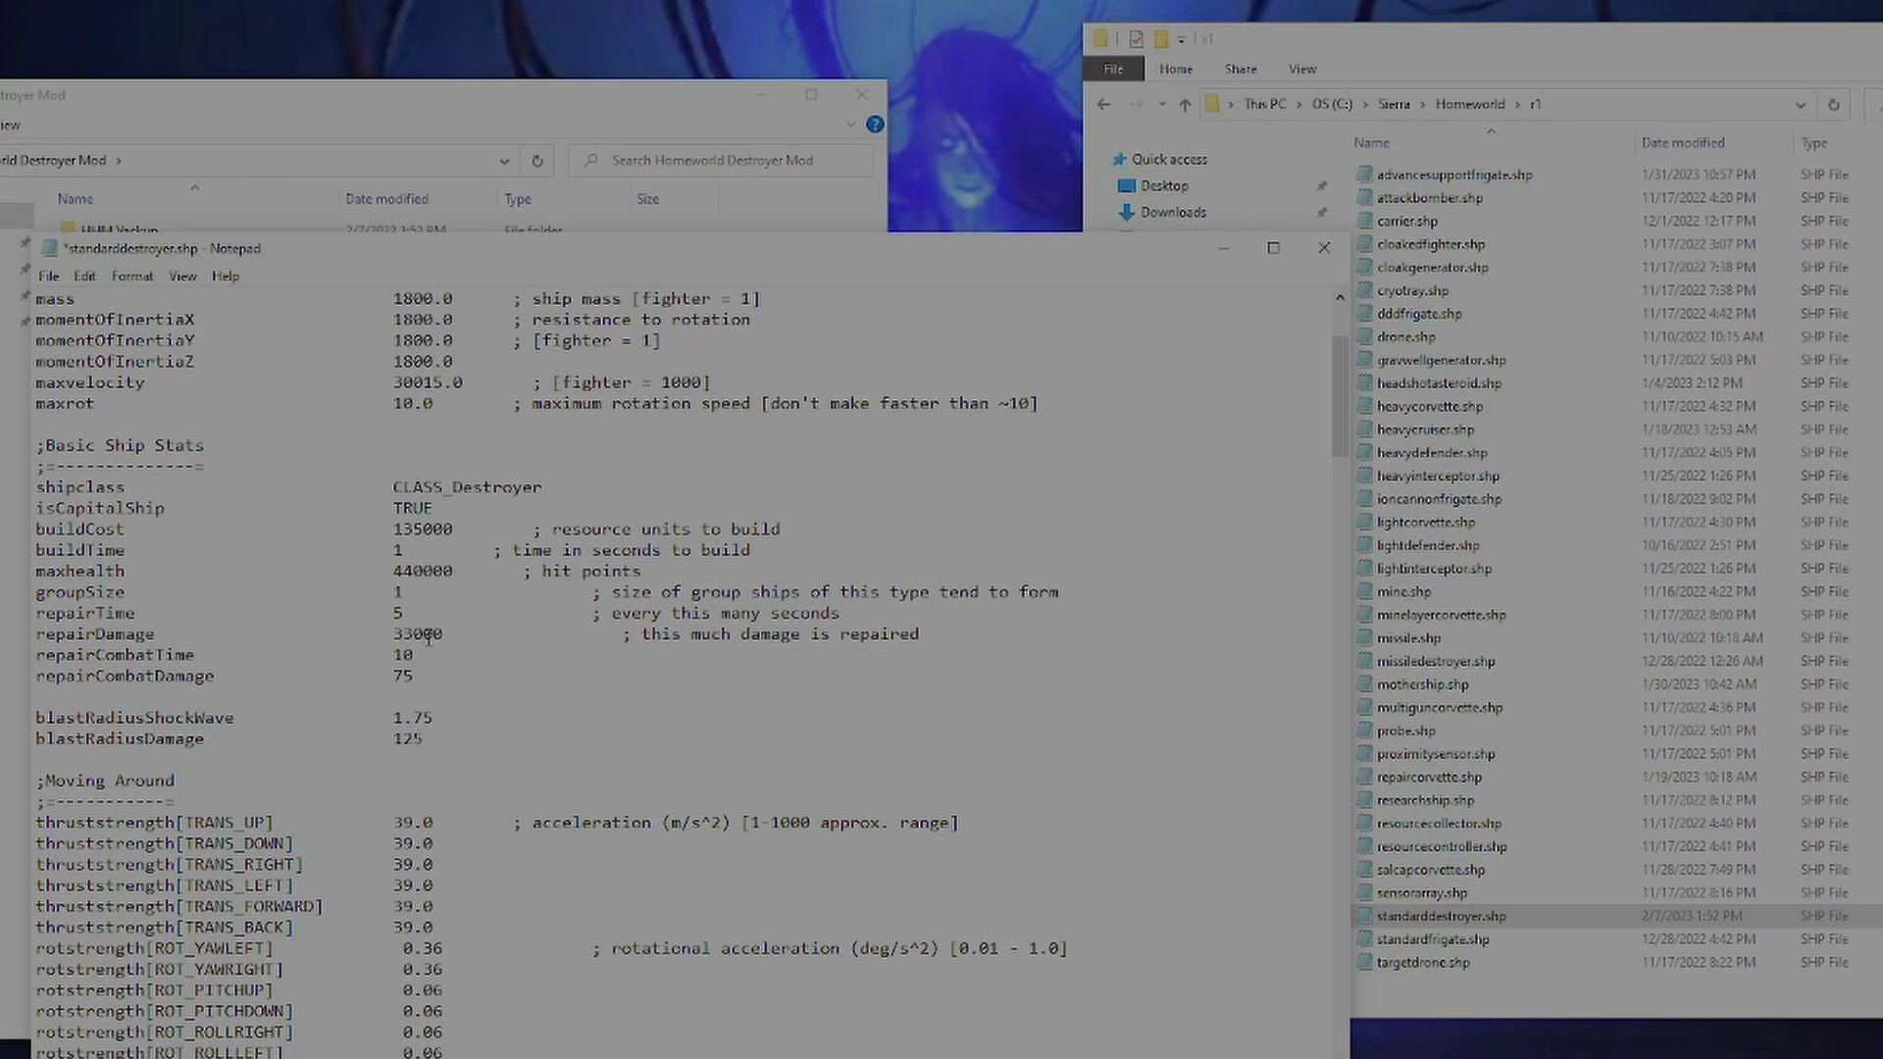
left_click(48, 275)
left_click(83, 373)
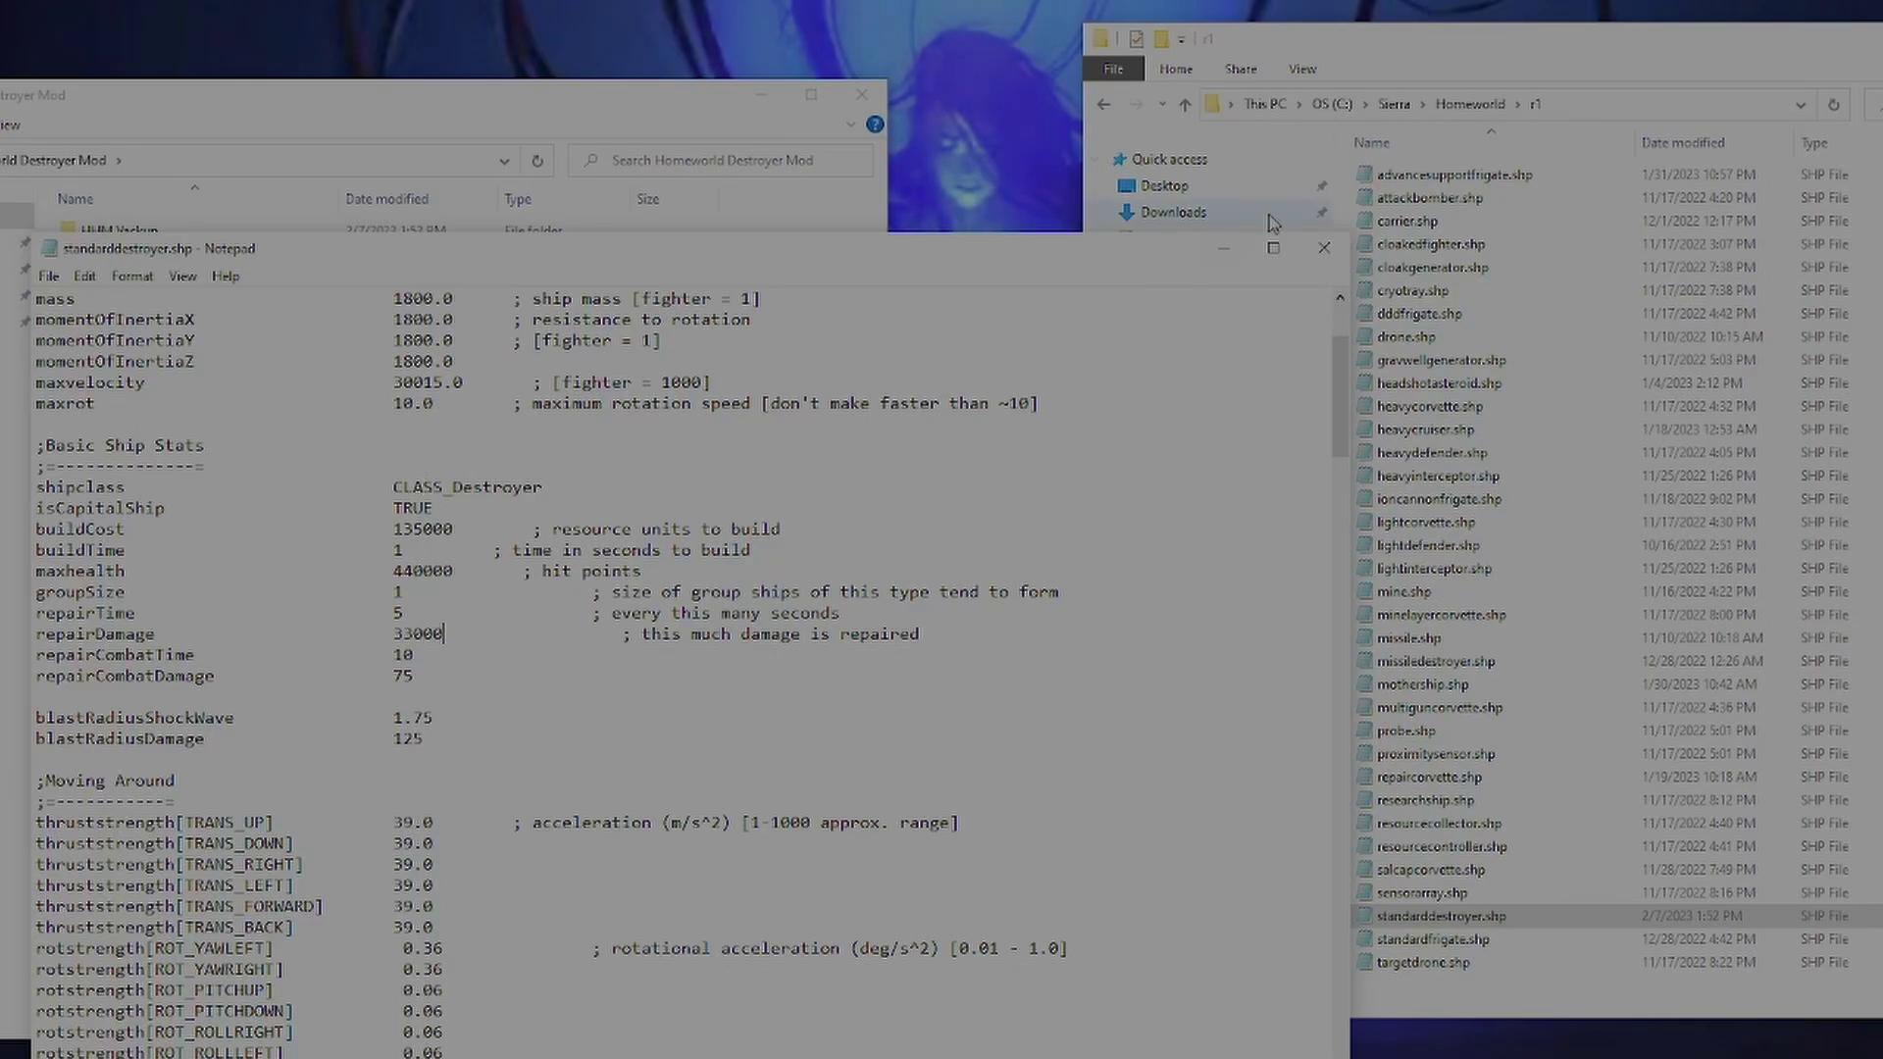
Step: Close Notepad and go back up to the main C:\Sierra\Homeworld folder
left_click(1223, 248)
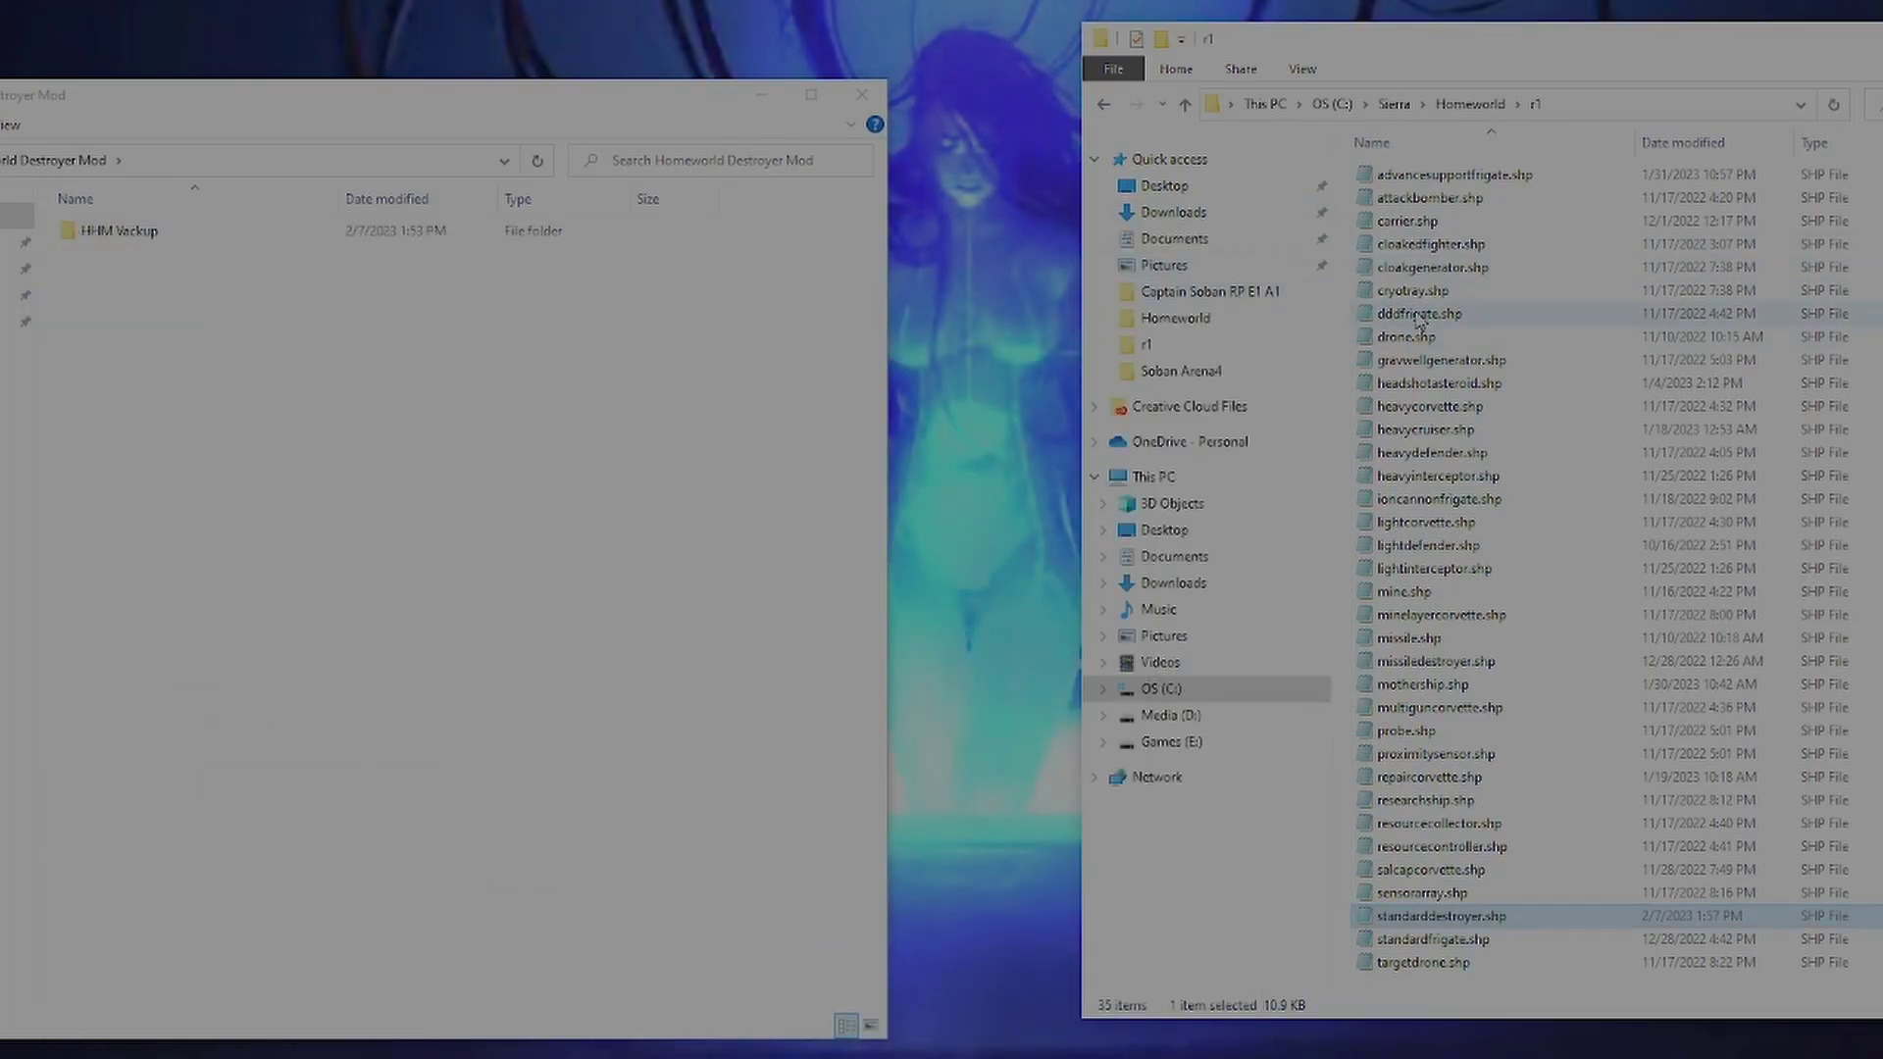
left_click(1469, 103)
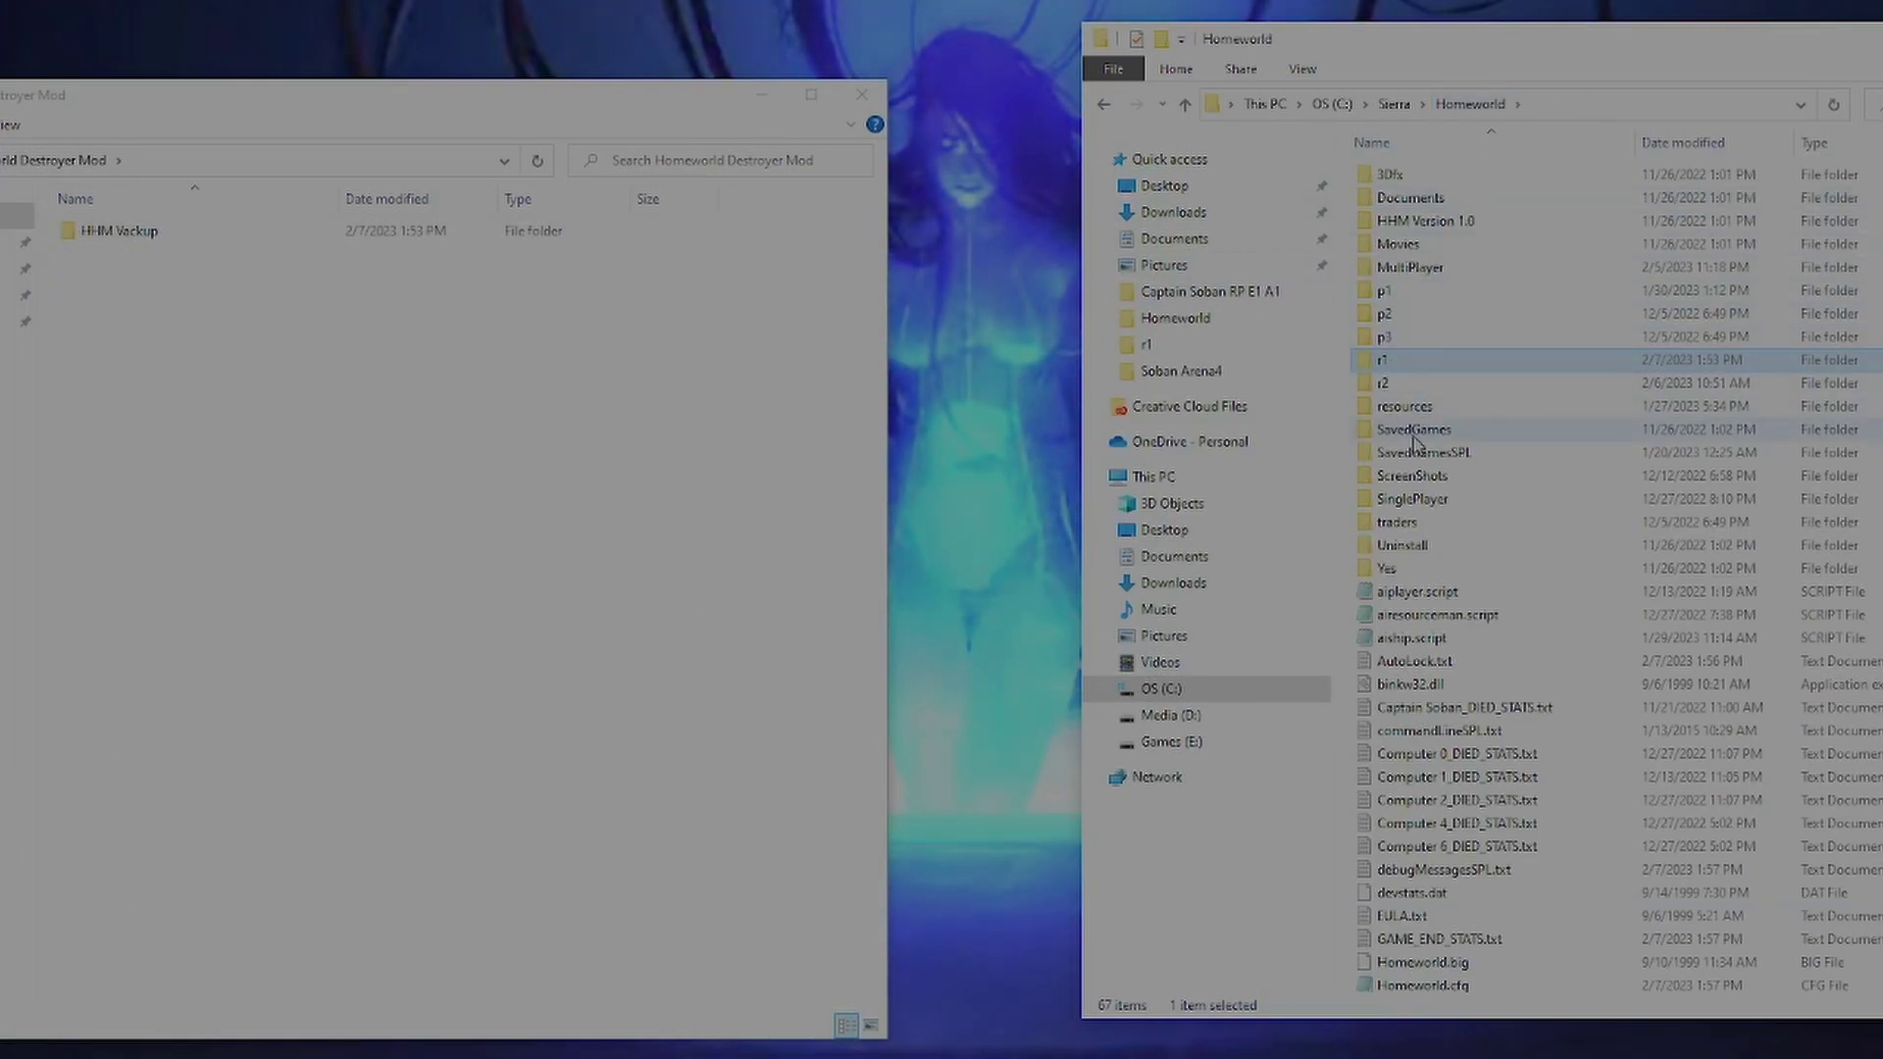